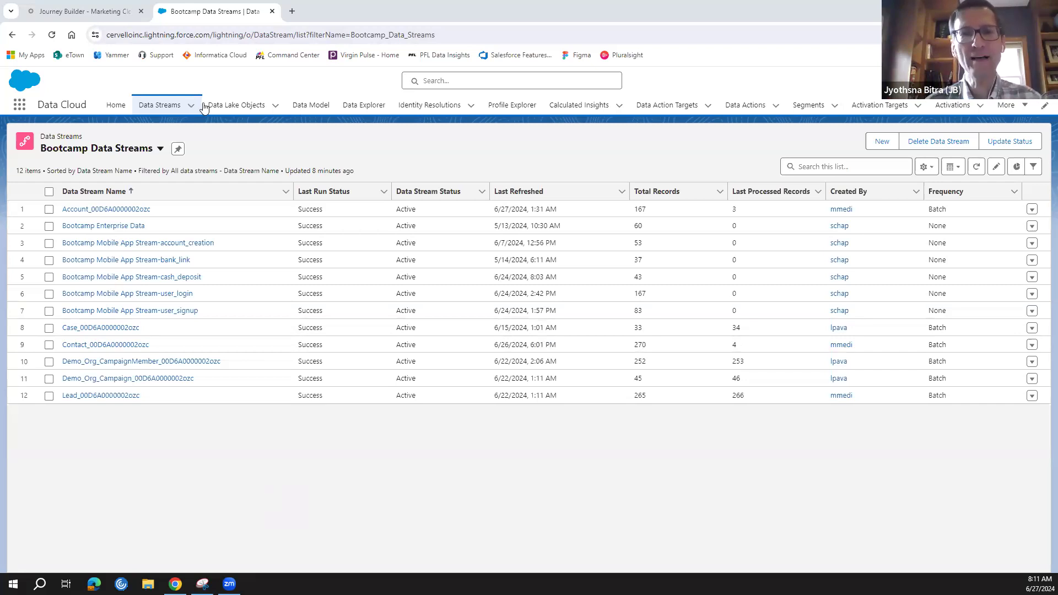
# Step: Open Data Explorer and load the Contact Point Email data model object in the default data space
pyautogui.click(362, 106)
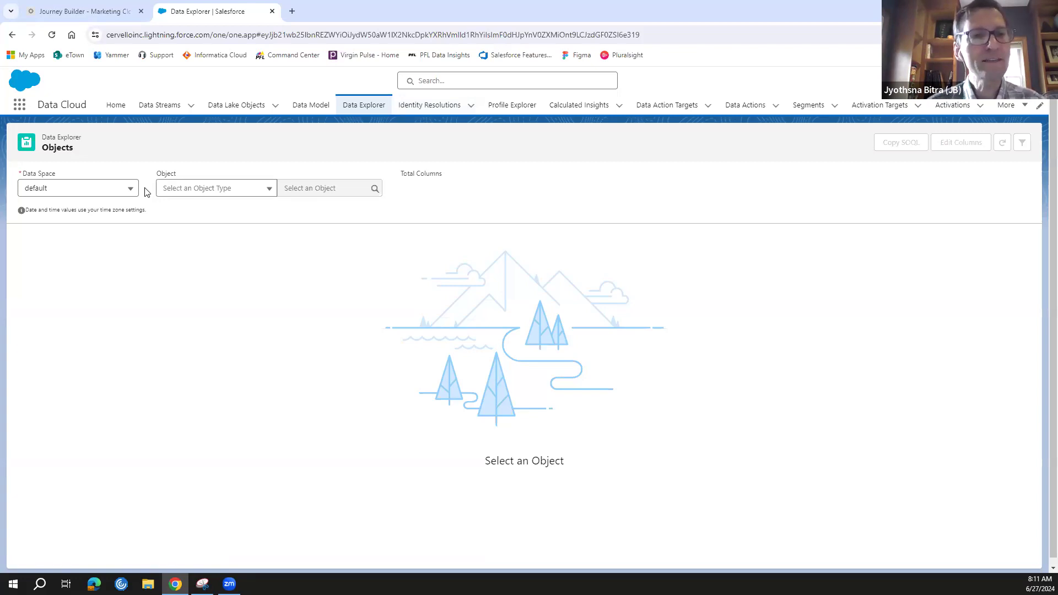
pyautogui.click(187, 192)
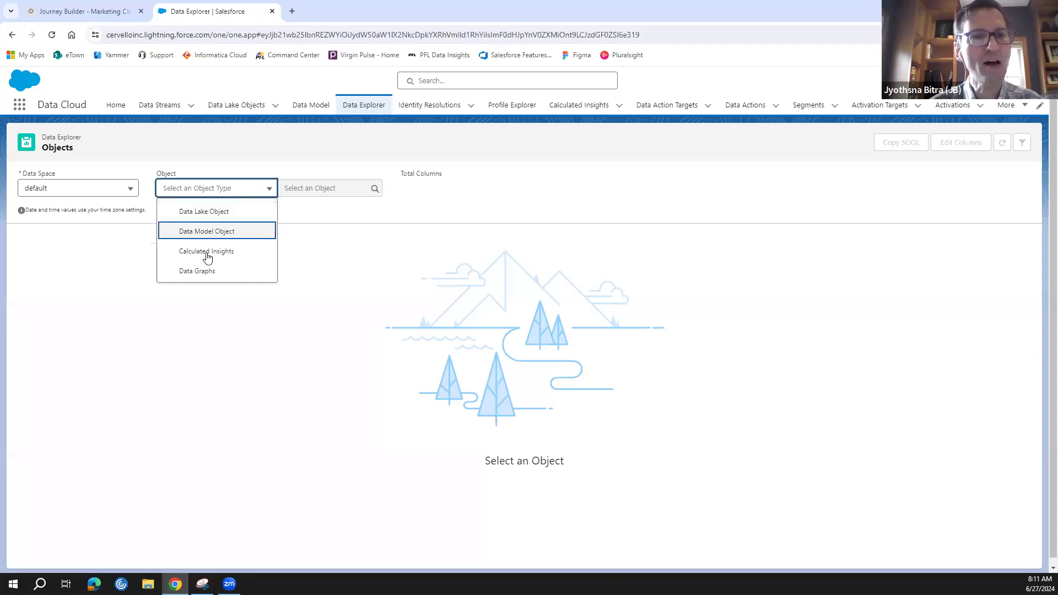
pyautogui.click(207, 231)
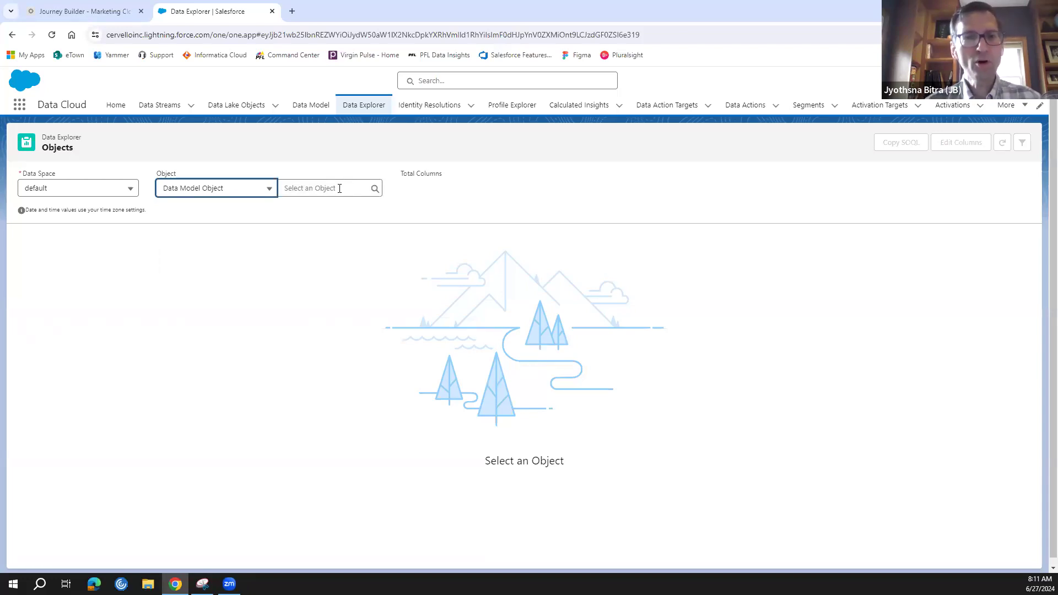
pyautogui.click(339, 188)
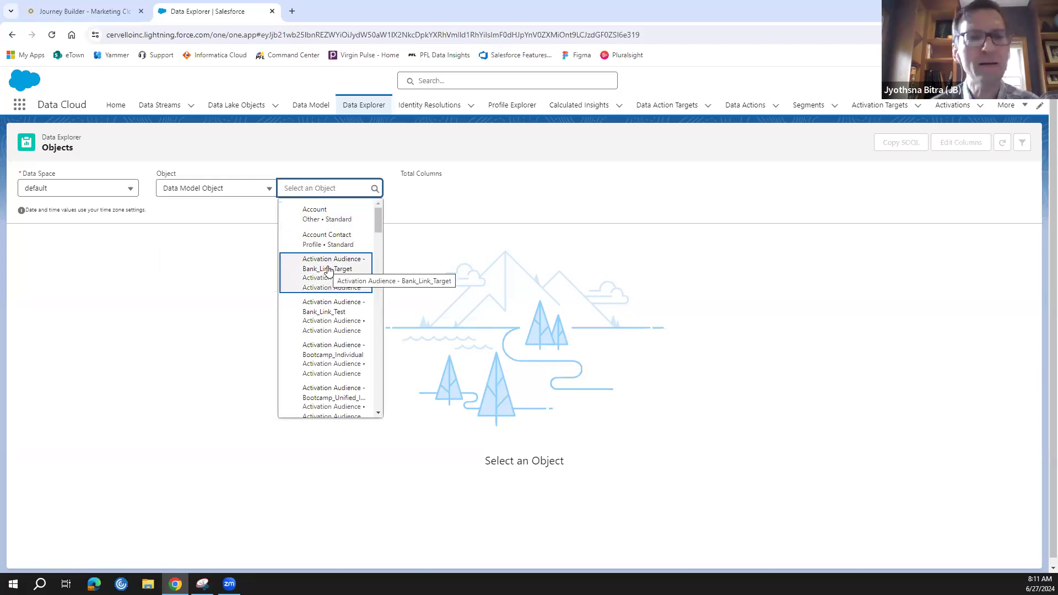
pyautogui.scroll(-6, 329, 270)
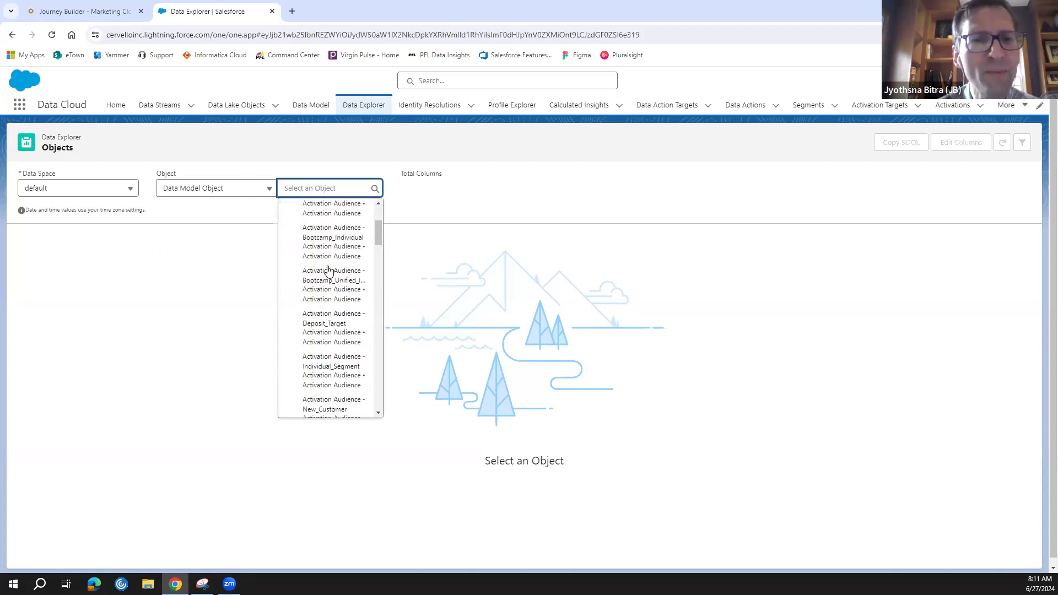
pyautogui.scroll(-8, 328, 270)
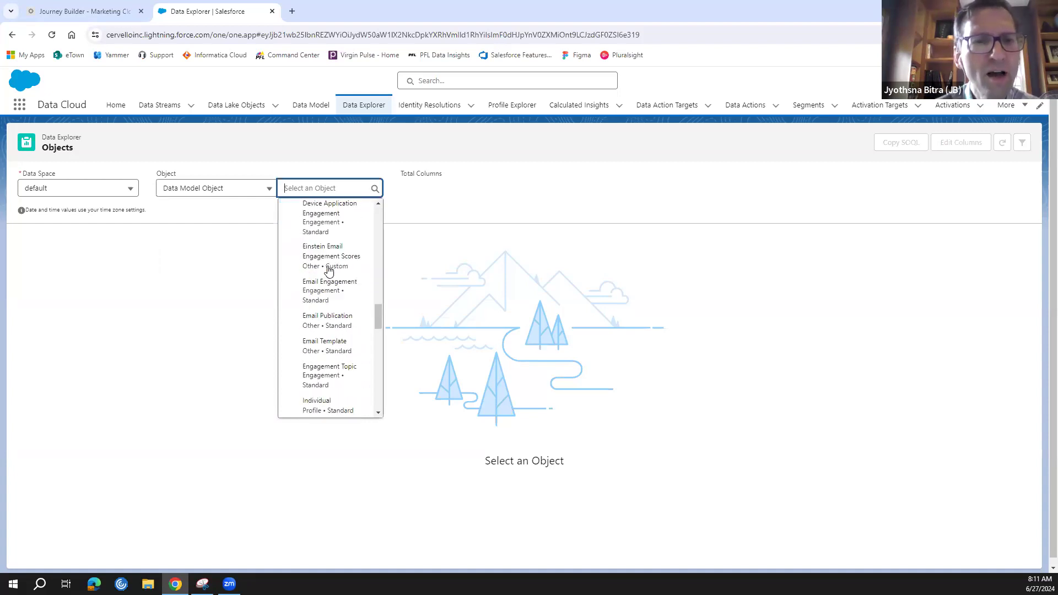
pyautogui.scroll(3, 328, 270)
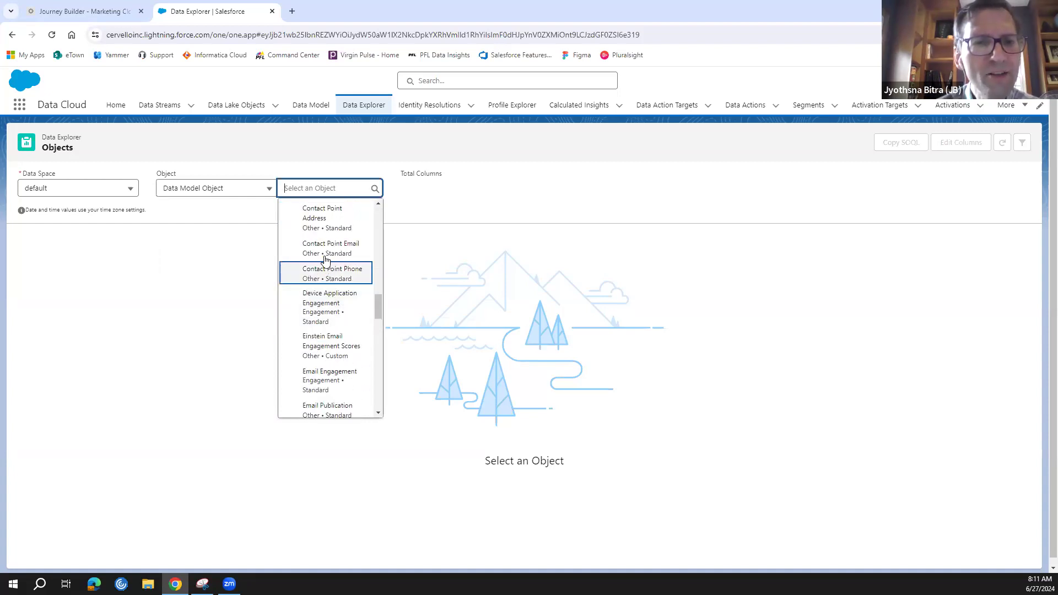
pyautogui.click(329, 246)
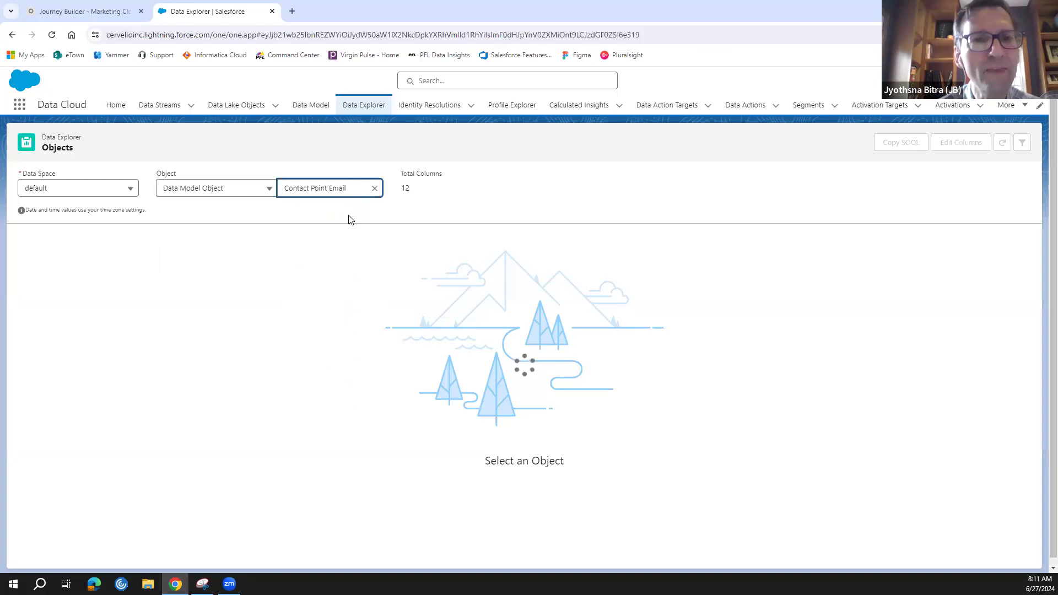
# Step: Replace the explored object with the Unified Indv Contact Point Email data model object
pyautogui.click(375, 190)
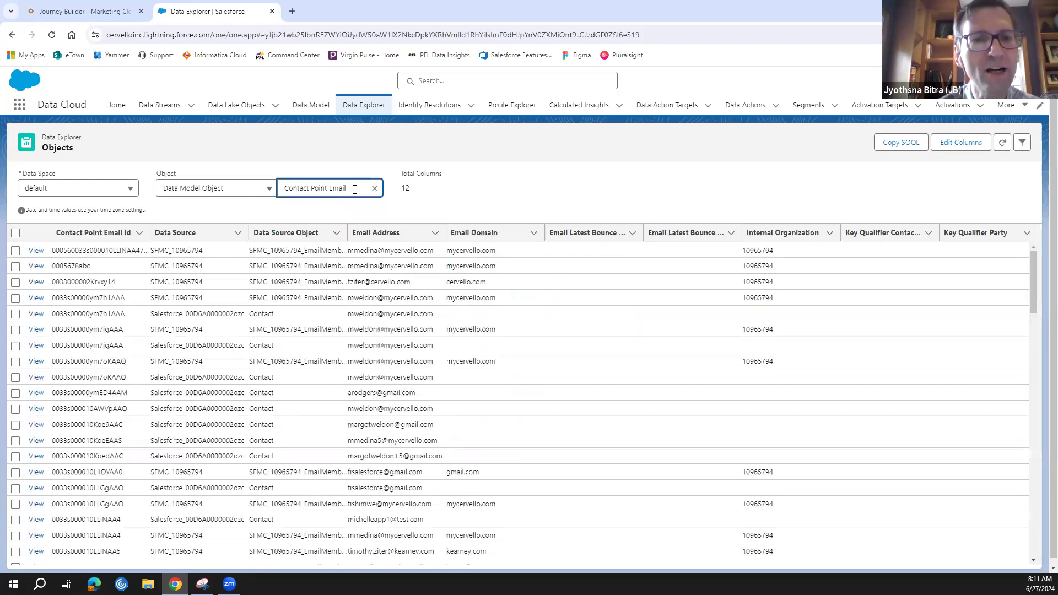
pyautogui.scroll(-3, 331, 269)
pyautogui.scroll(-5, 331, 269)
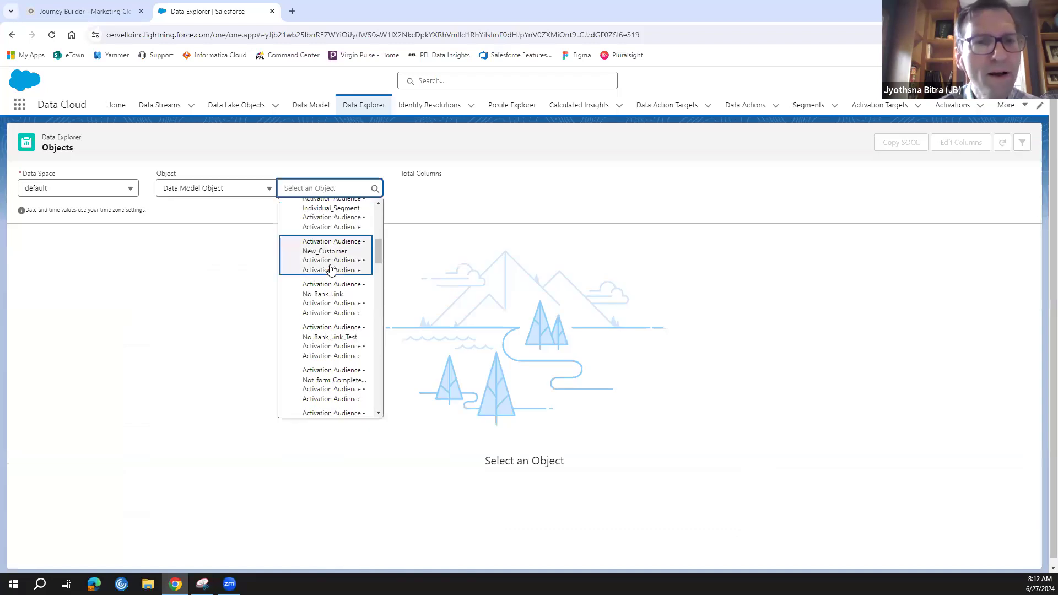
pyautogui.scroll(-5, 335, 292)
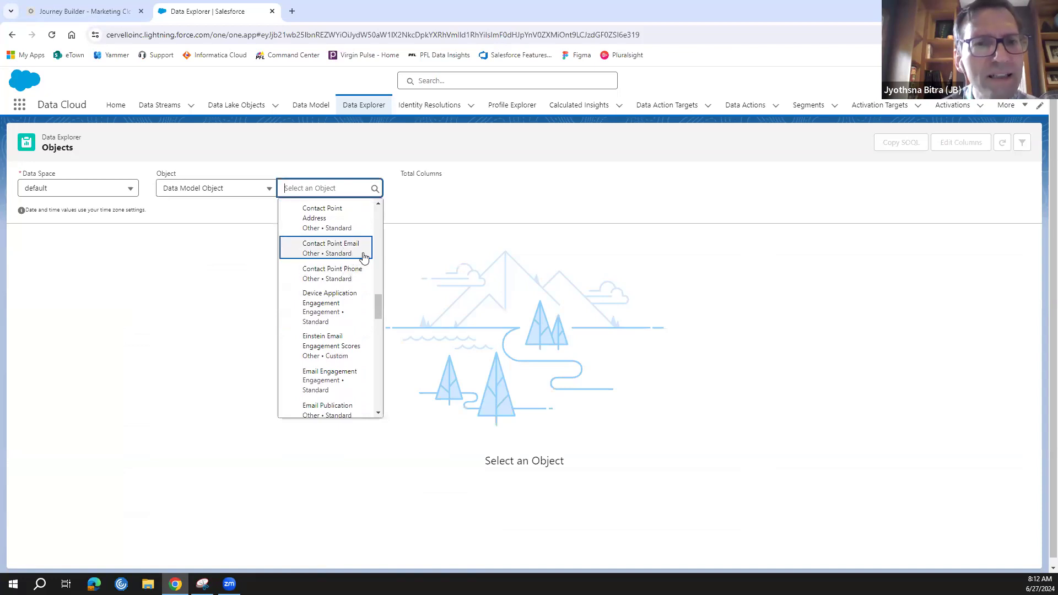
pyautogui.scroll(-5, 363, 257)
pyautogui.scroll(-6, 359, 259)
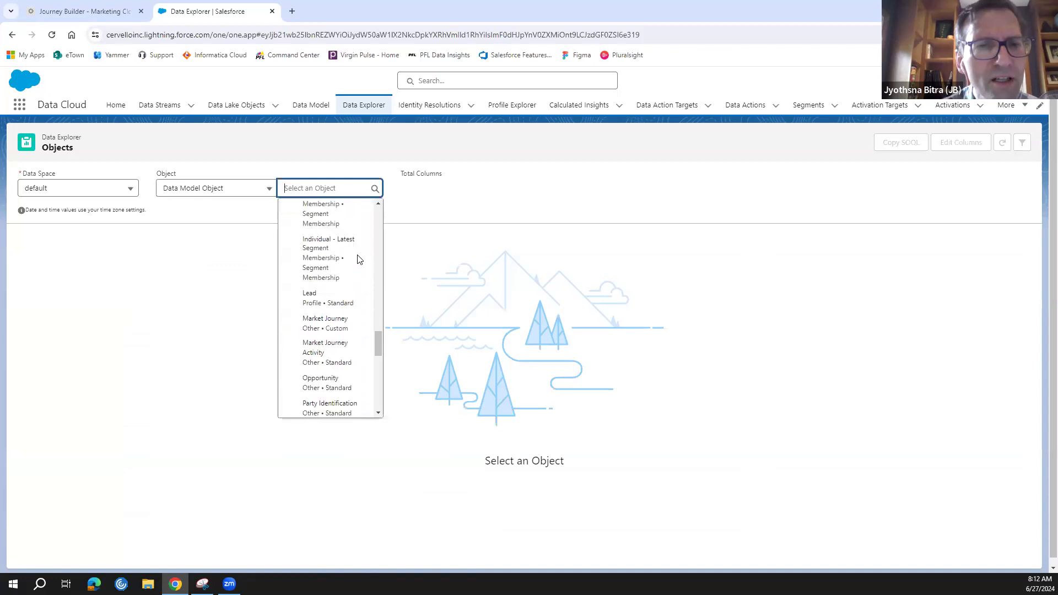
pyautogui.scroll(-3, 359, 259)
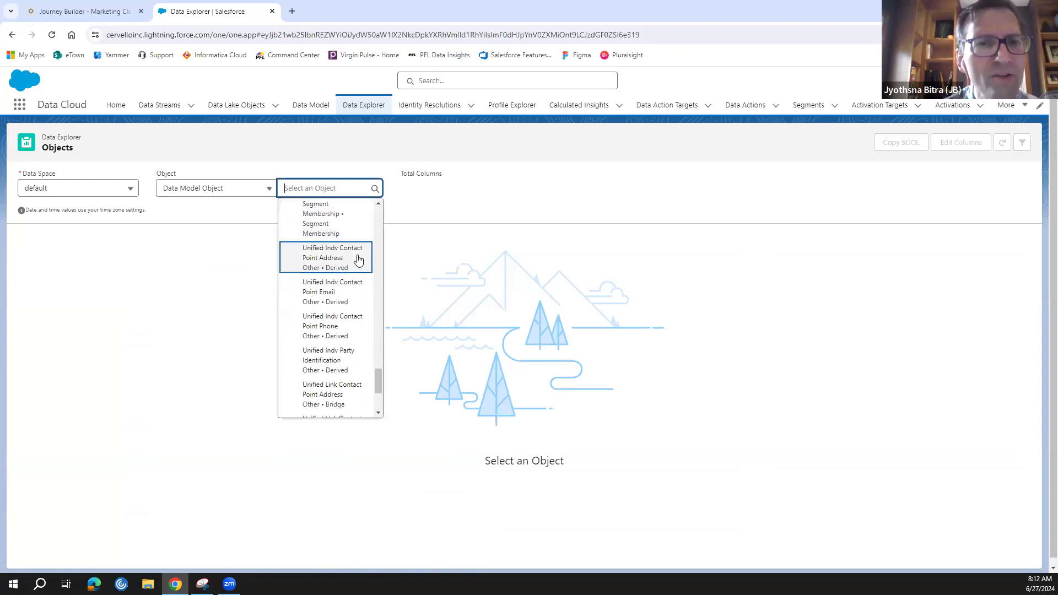
pyautogui.click(355, 294)
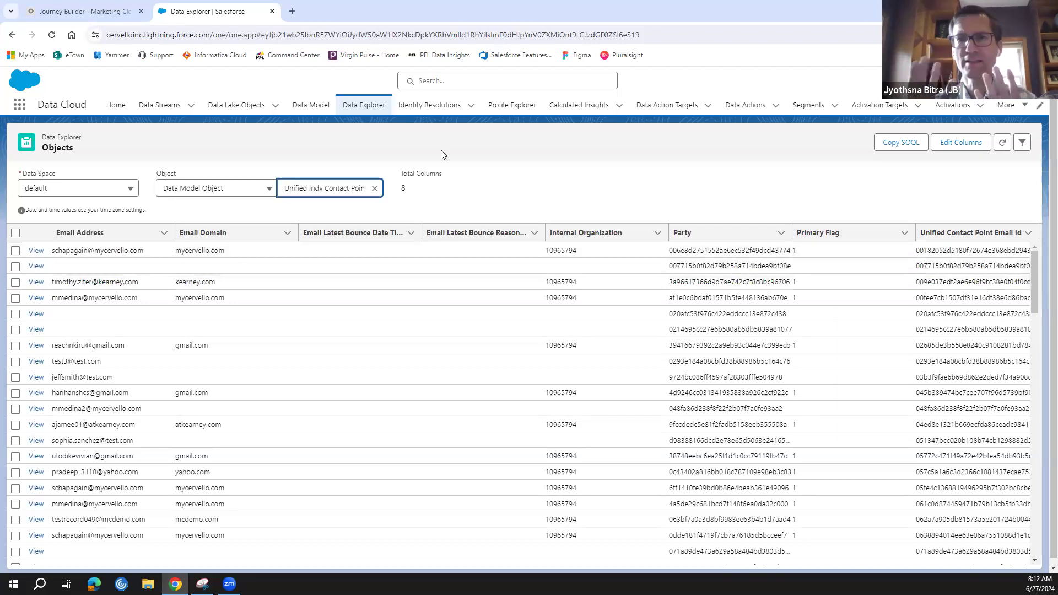
# Step: Duplicate the Data Explorer browser tab and switch to the copy, keeping the unified email records open in the original
pyautogui.rightClick(241, 15)
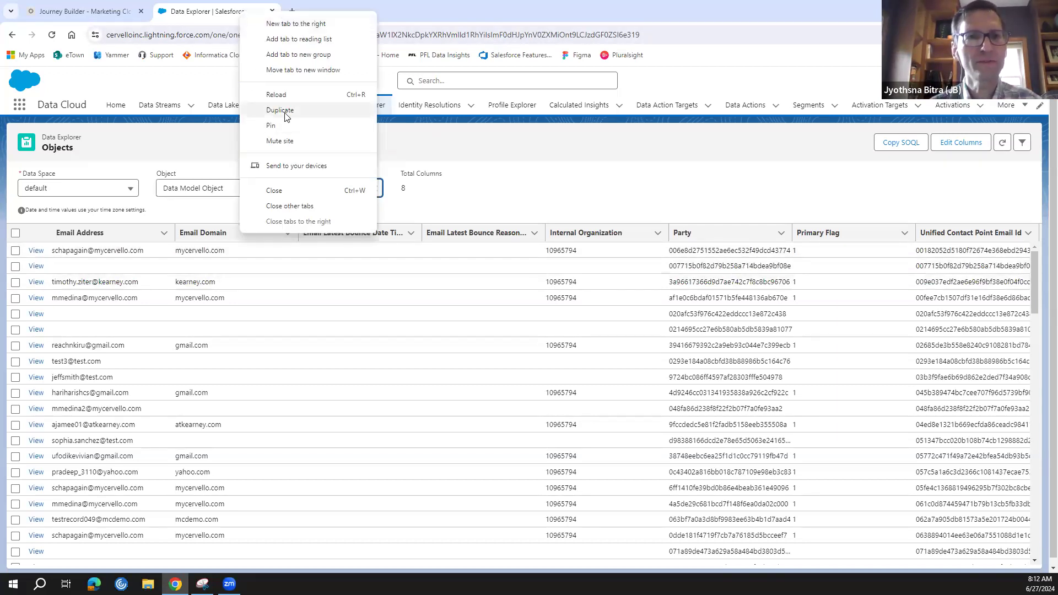
pyautogui.click(270, 109)
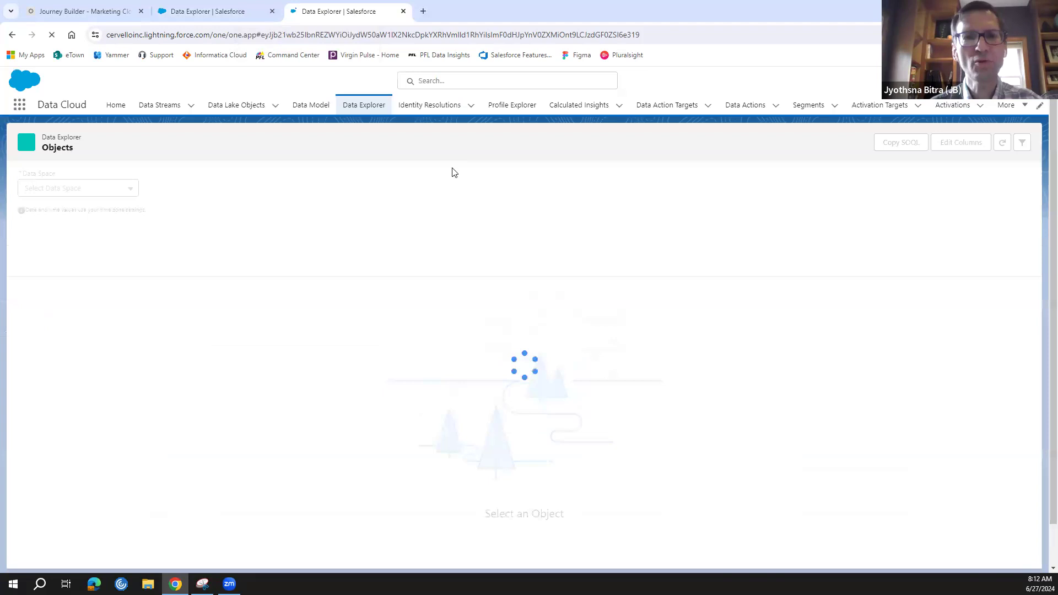
pyautogui.click(217, 12)
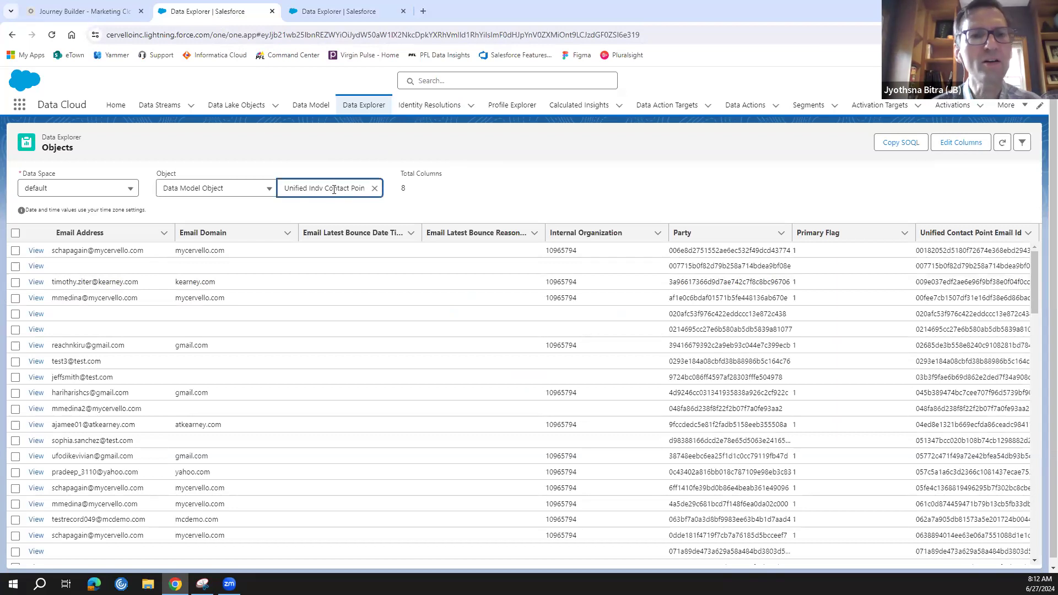
pyautogui.click(288, 16)
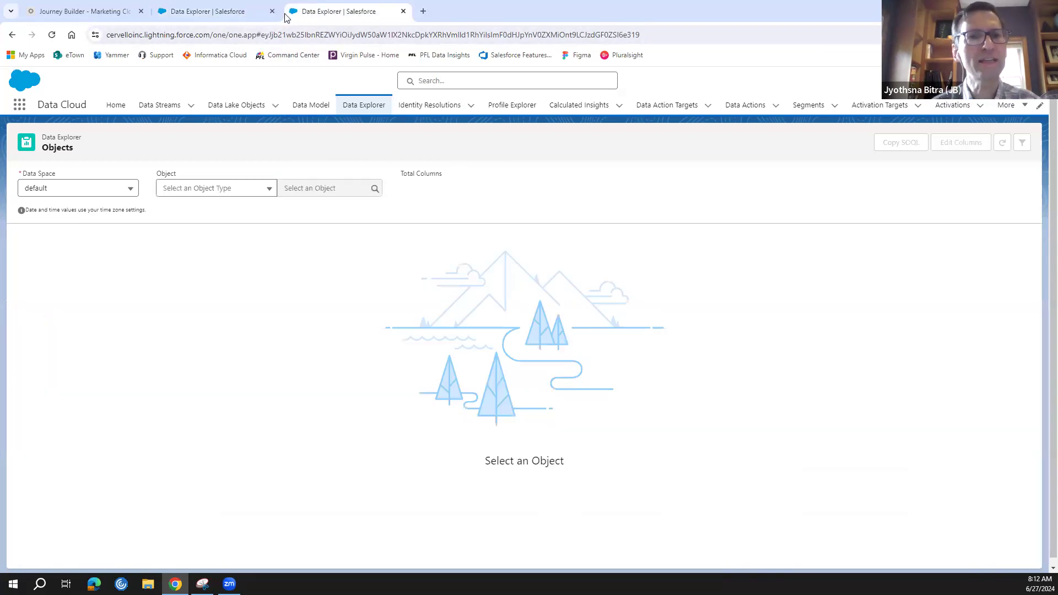
# Step: Load the Unified Link Contact Point Email data model object in the duplicated Data Explorer
pyautogui.click(227, 189)
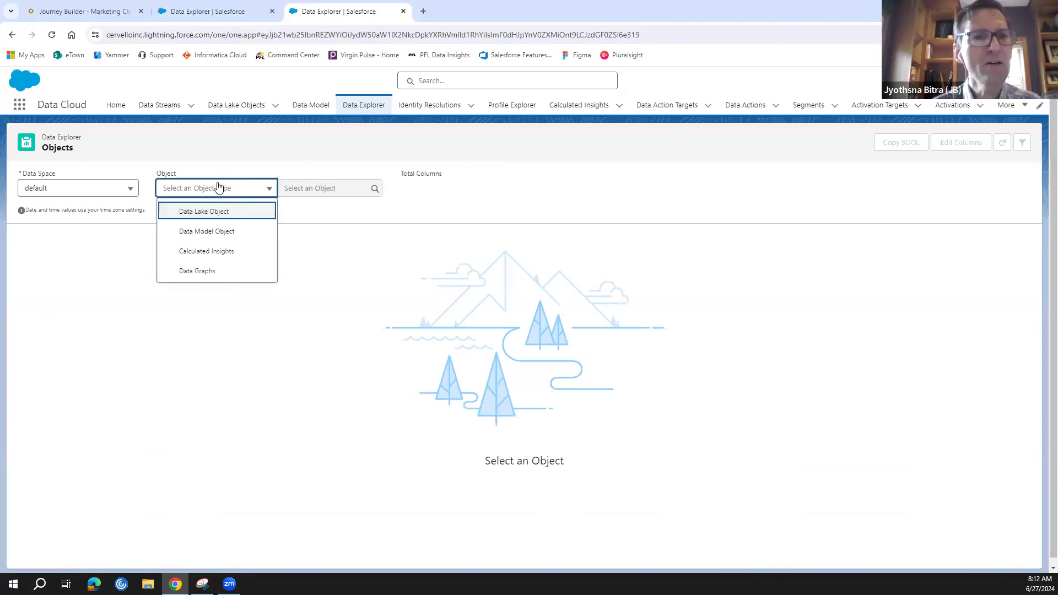
pyautogui.click(217, 230)
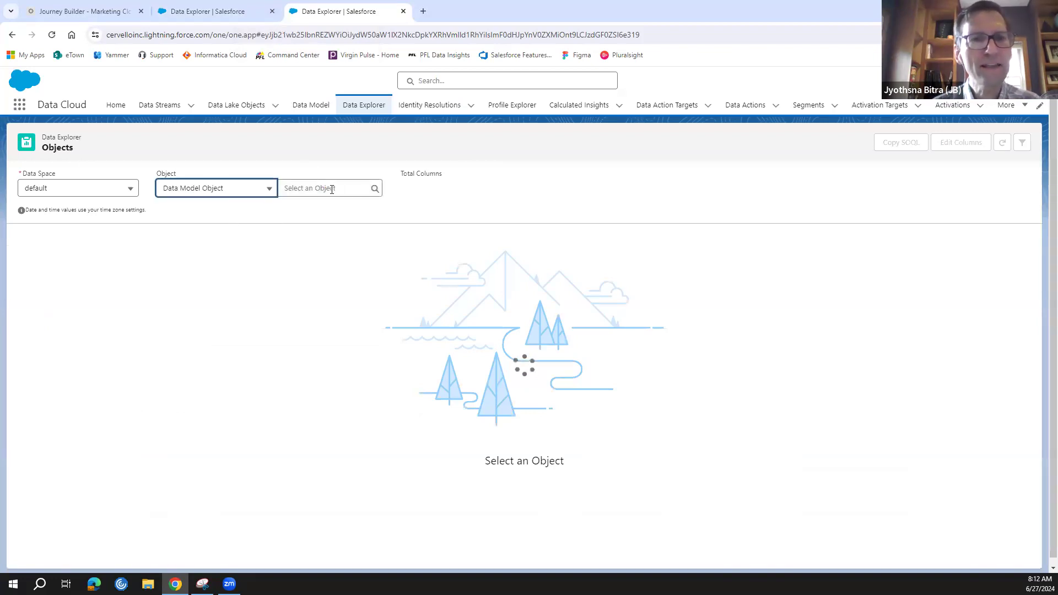
pyautogui.click(332, 189)
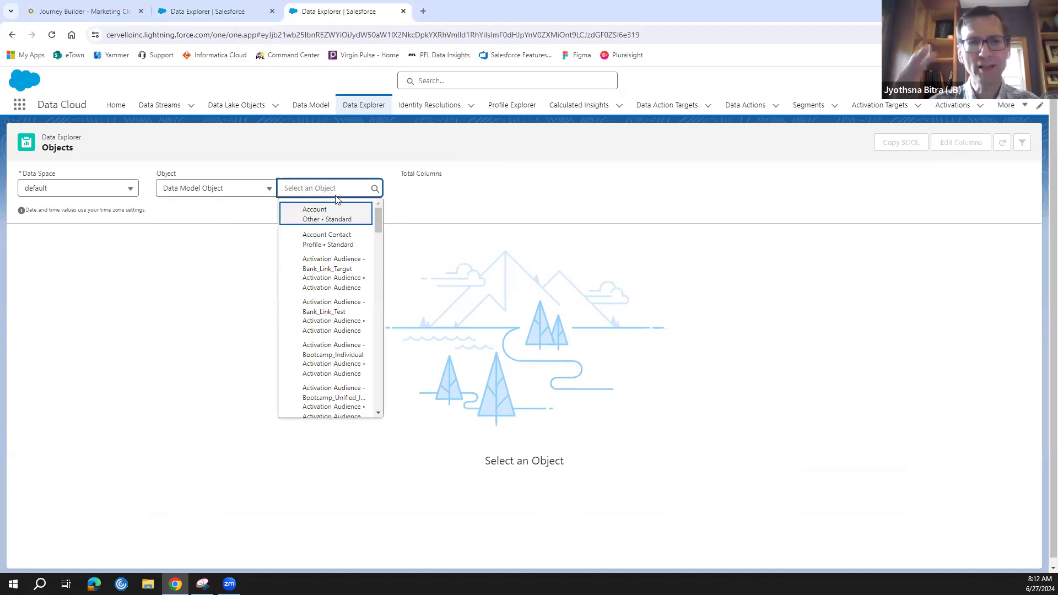
pyautogui.scroll(-1, 347, 292)
pyautogui.scroll(-10, 350, 285)
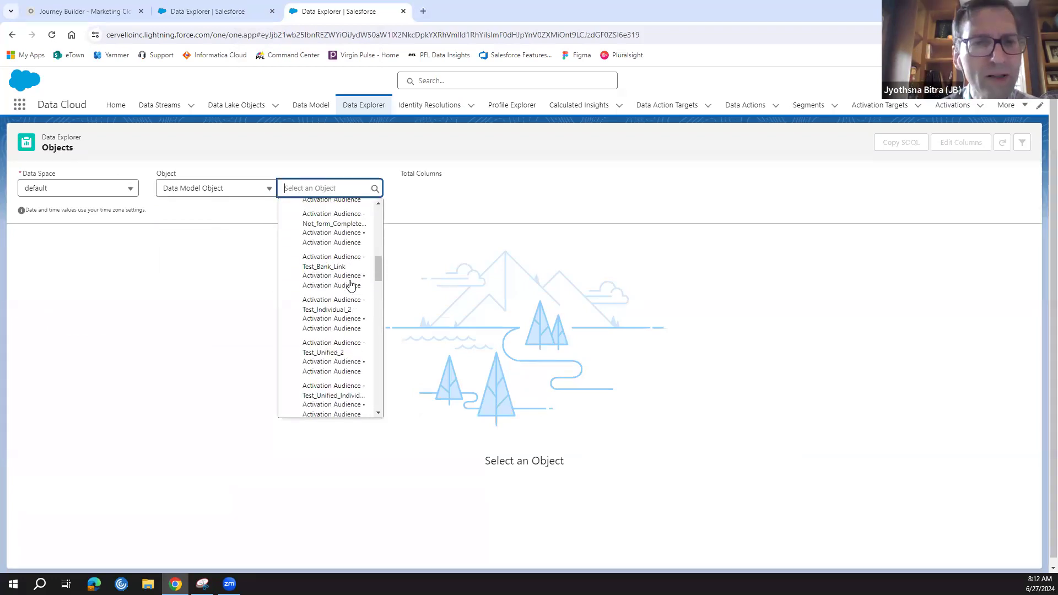
pyautogui.scroll(-10, 350, 284)
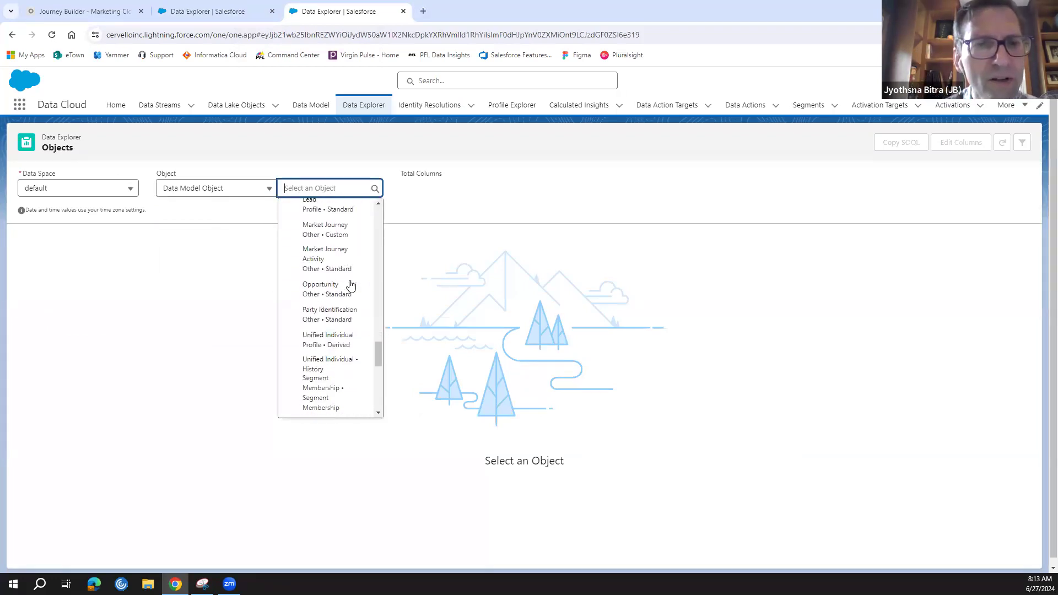
pyautogui.scroll(-5, 351, 285)
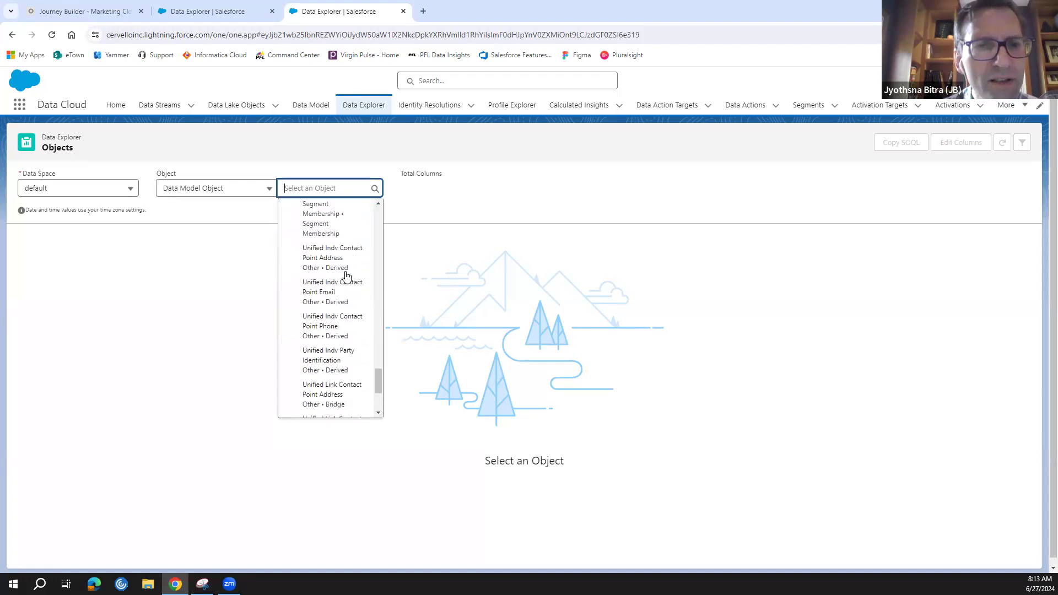
pyautogui.scroll(-1, 338, 274)
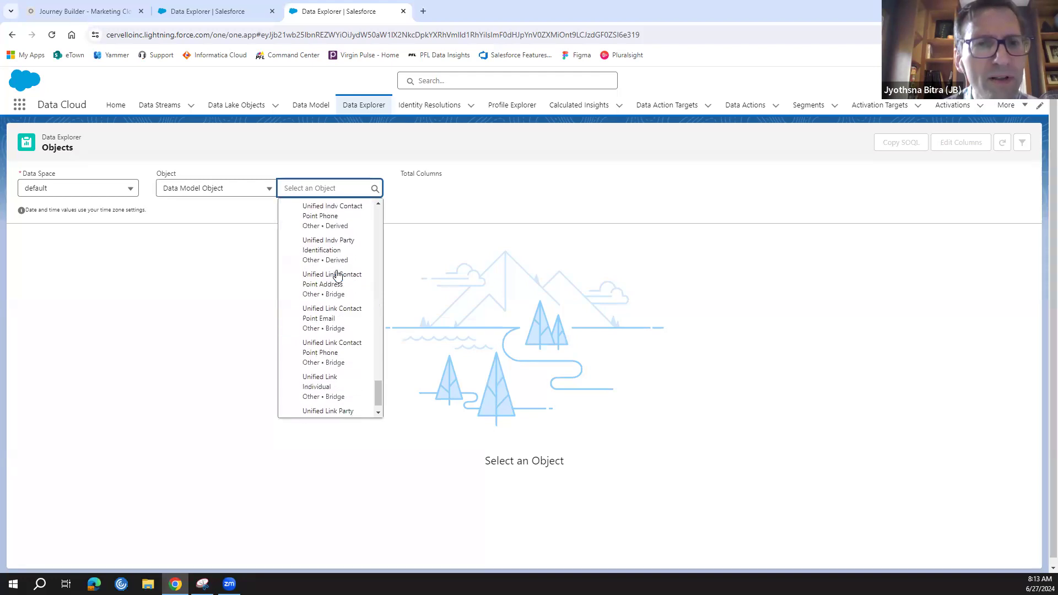
pyautogui.click(359, 324)
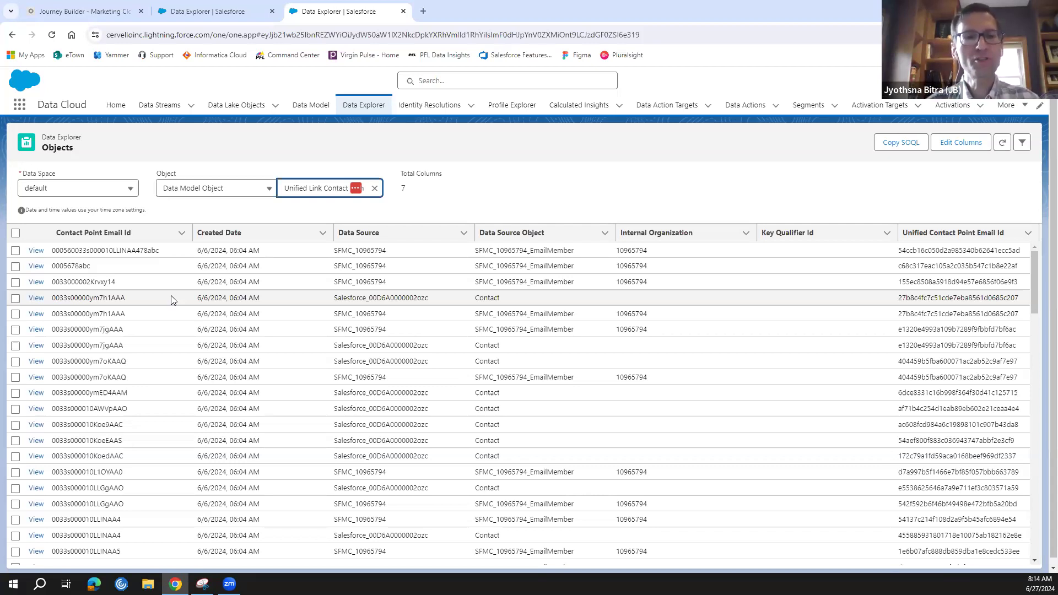
# Step: Check the Unified Indv Contact Point Email records, and sort the Unified Link Contact Point Email records by Unified Contact Point Email Id in descending order
pyautogui.click(207, 15)
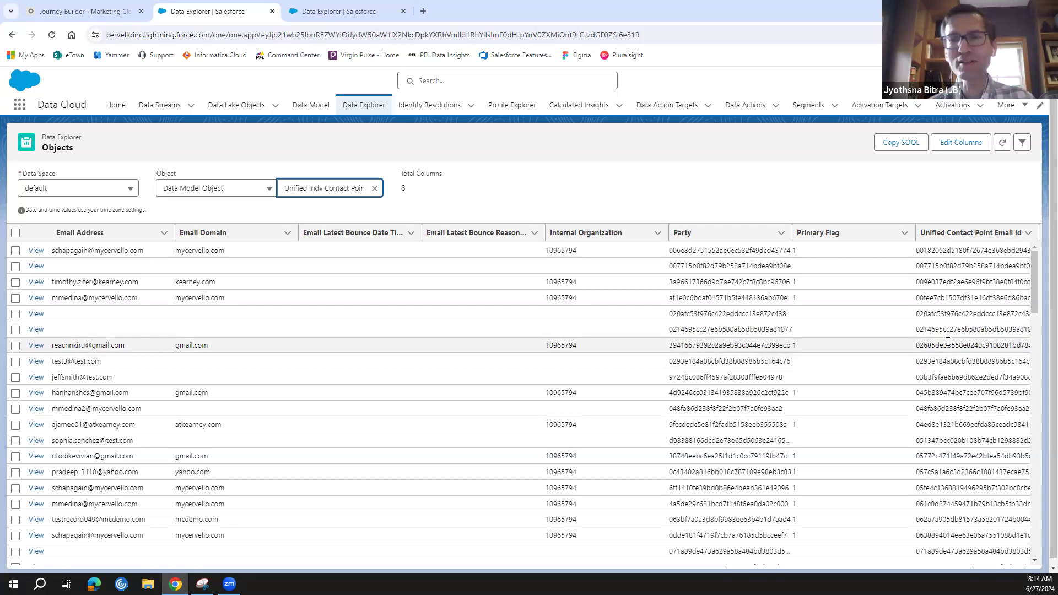
pyautogui.click(287, 17)
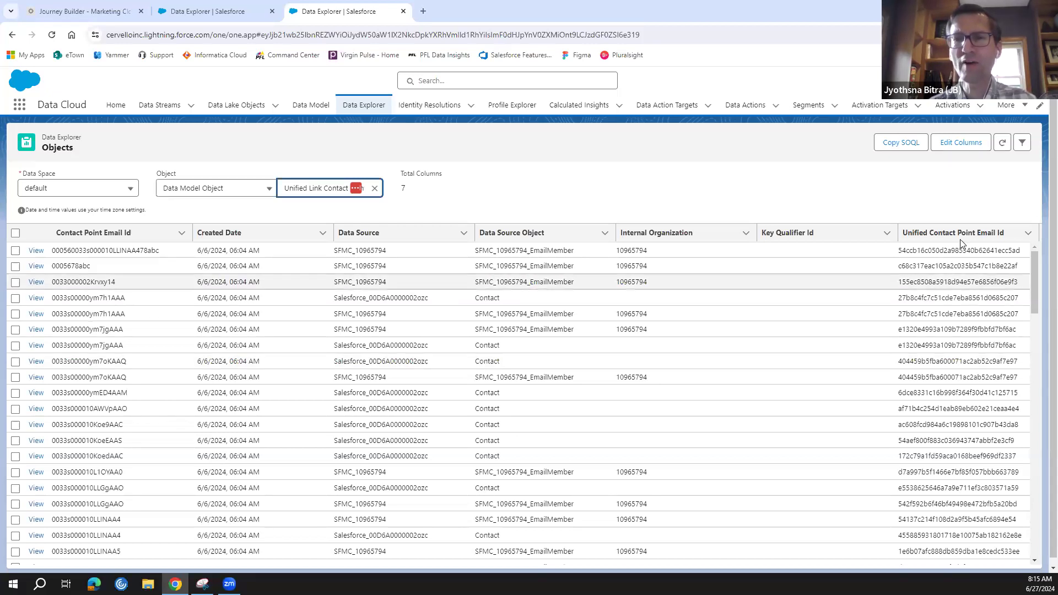
pyautogui.click(995, 236)
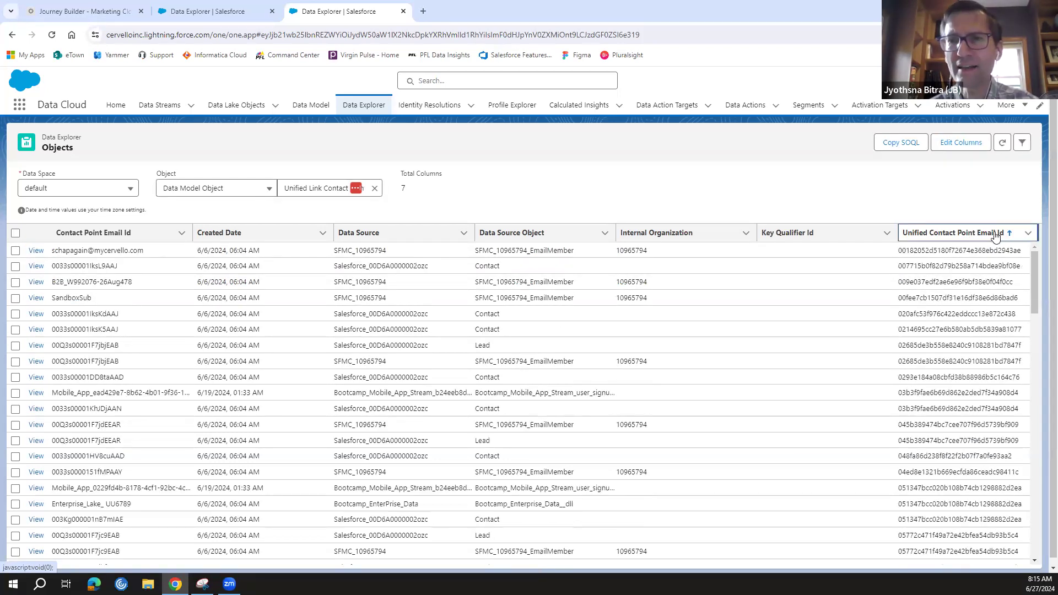
pyautogui.click(995, 236)
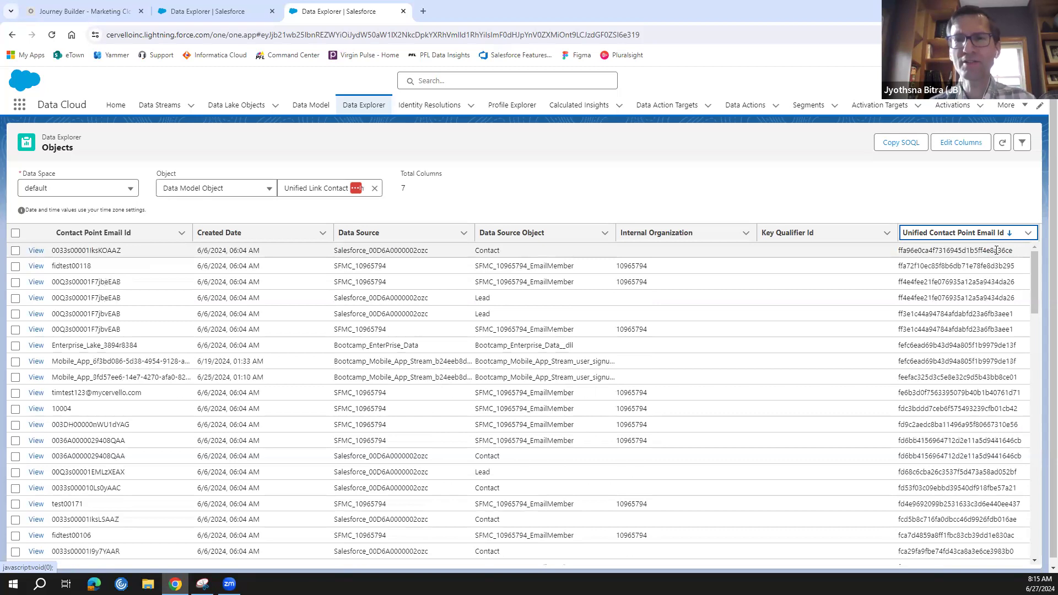
# Step: Sort the Unified Indv Contact Point Email records by Unified Contact Point Email Id in descending order and compare the first ID with the link records
pyautogui.click(209, 11)
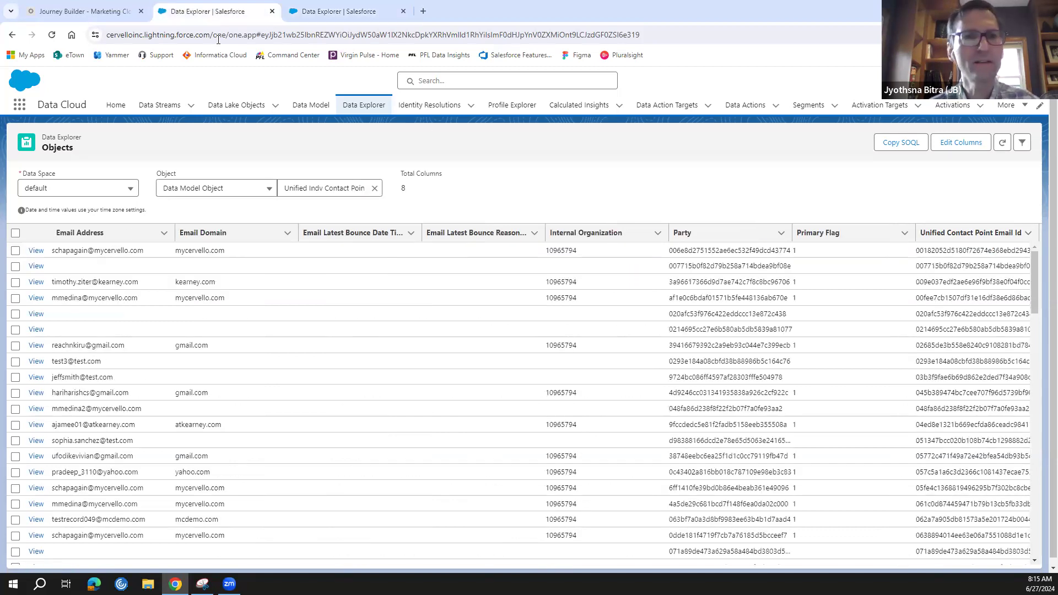
pyautogui.click(964, 236)
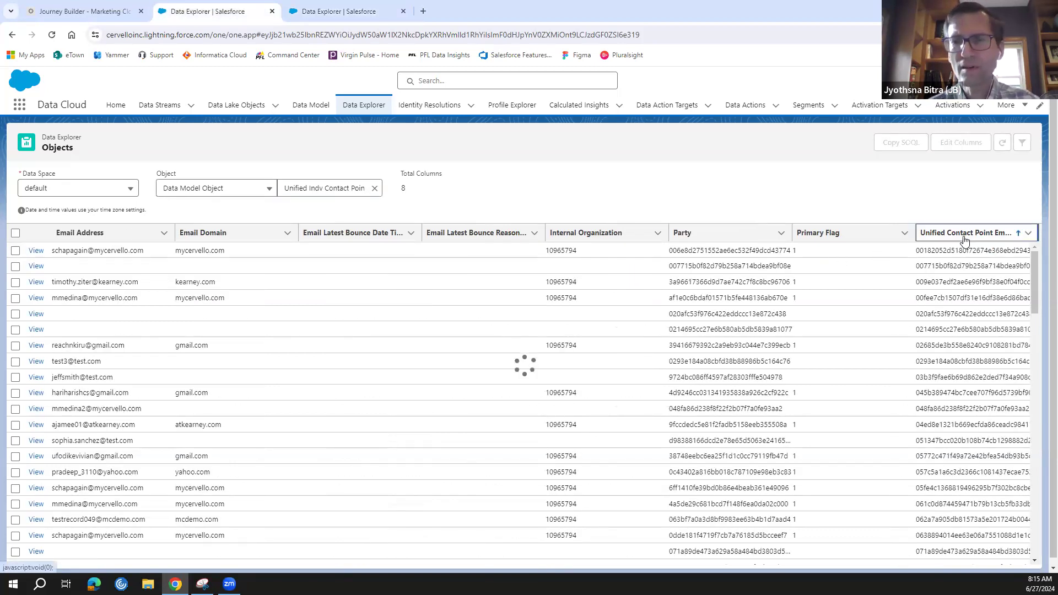
pyautogui.click(964, 237)
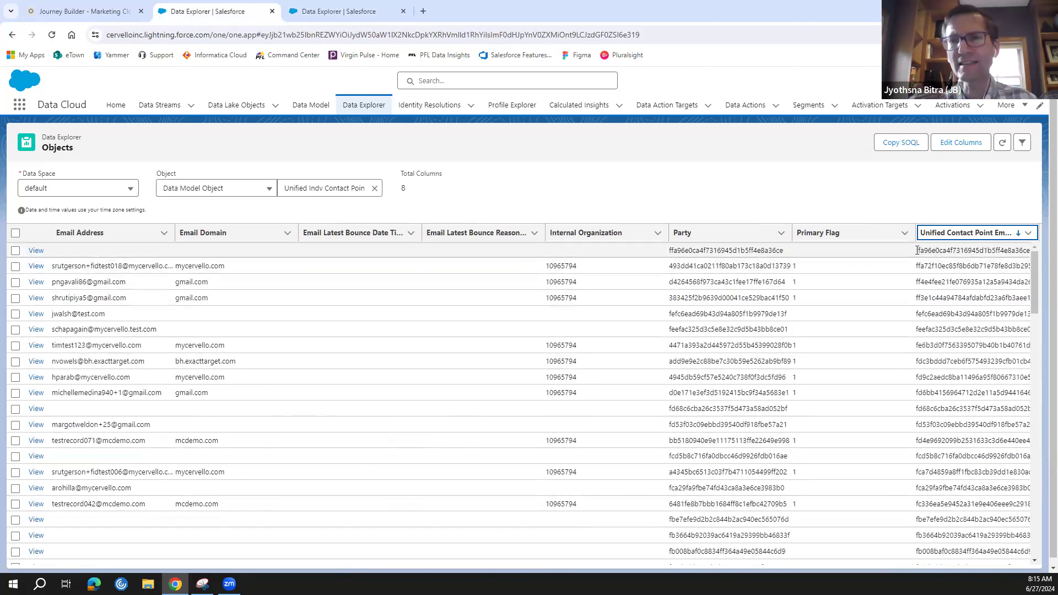
pyautogui.moveTo(916, 250); pyautogui.dragTo(947, 251)
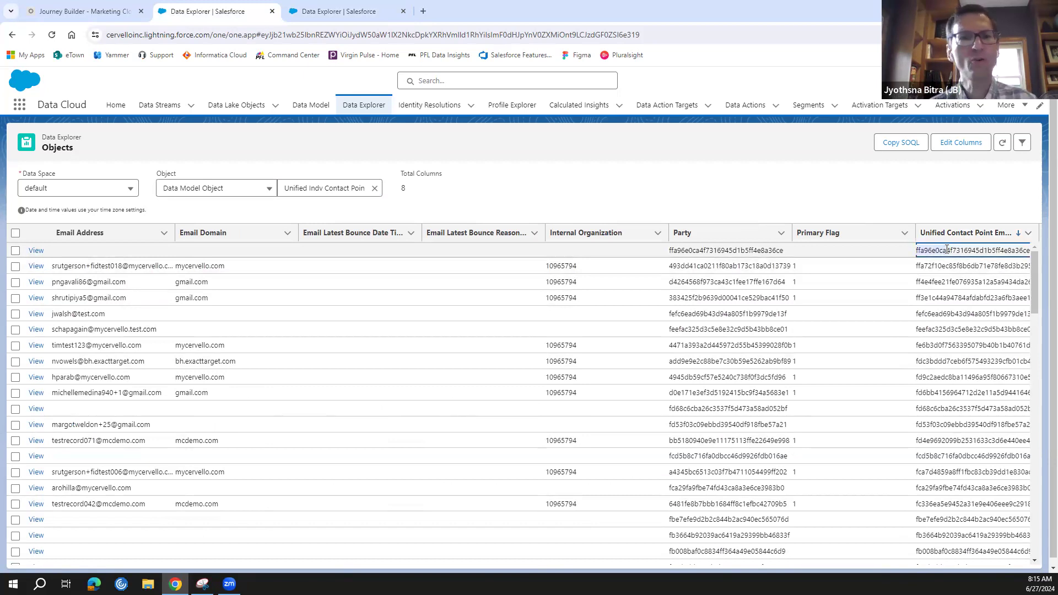
pyautogui.click(309, 12)
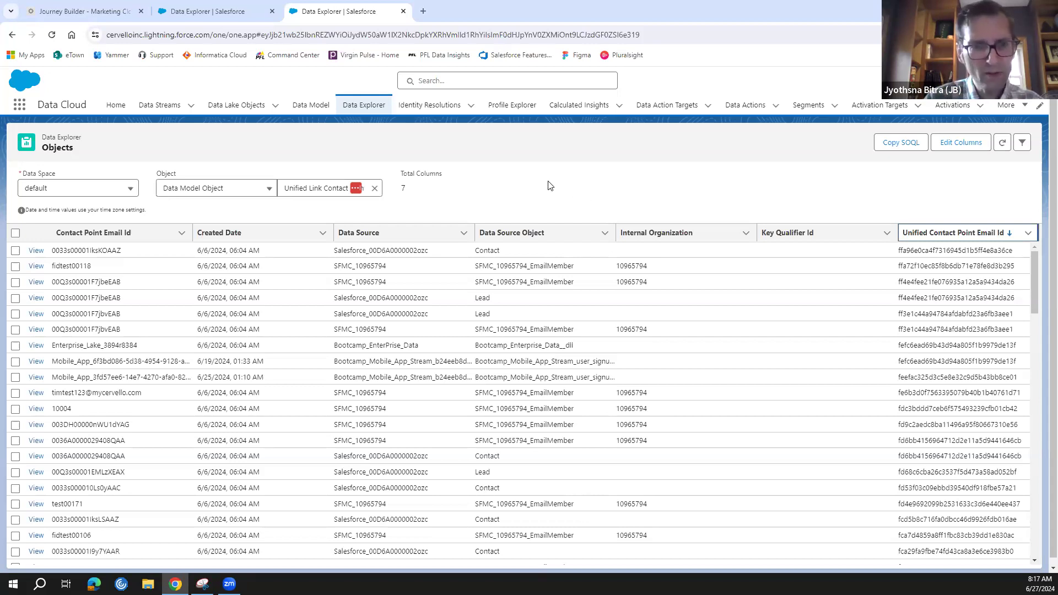
# Step: Open Calculated Insights in a new browser tab and switch to it, keeping both Data Explorer tabs open
pyautogui.rightClick(589, 108)
pyautogui.click(606, 122)
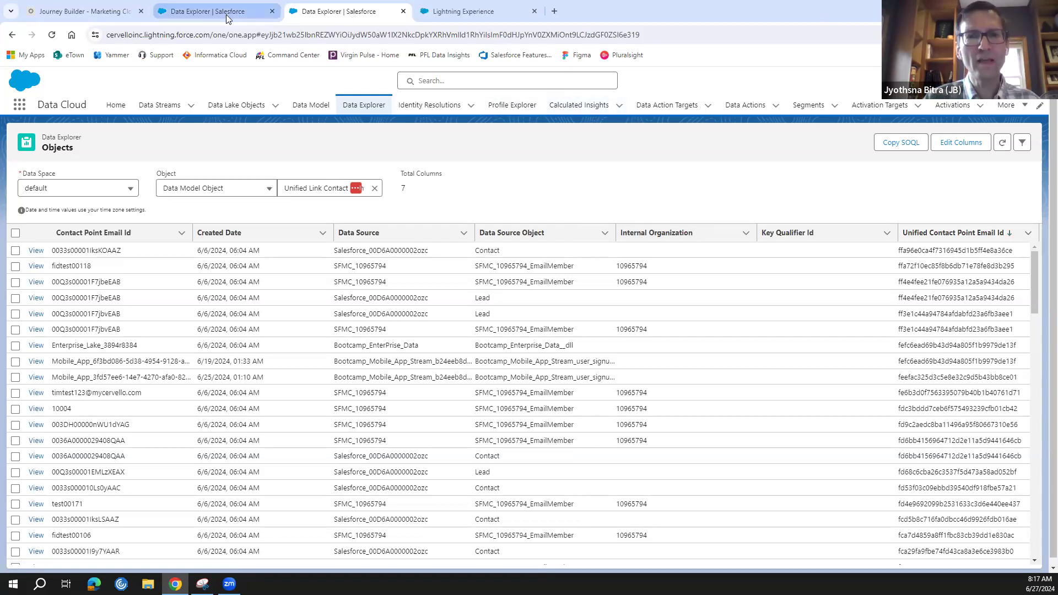
pyautogui.click(426, 21)
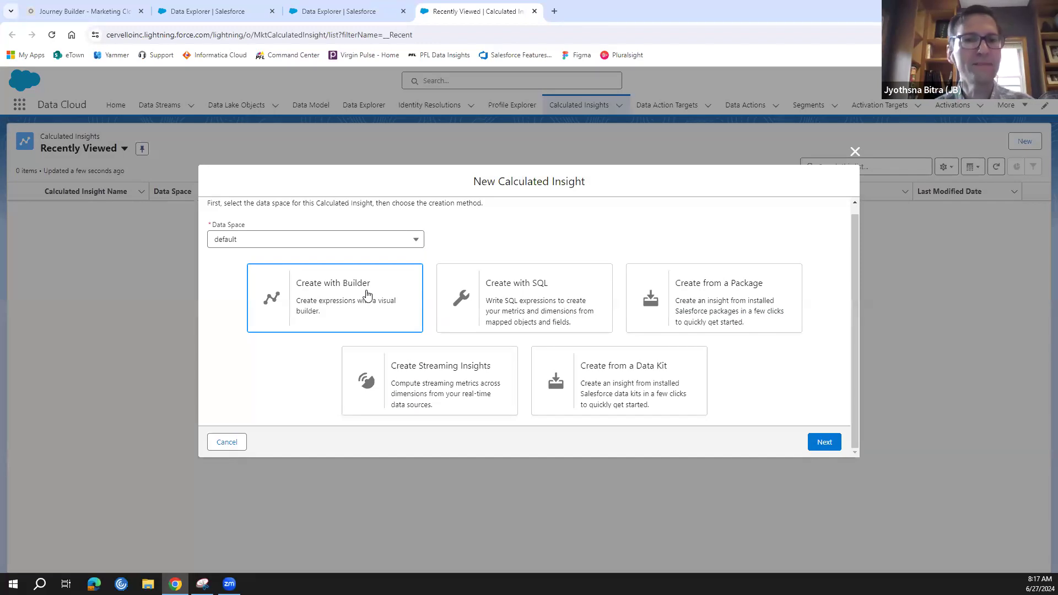
# Step: Start a new insight in the default data space with Create with Builder, using the Calculated Insight type
pyautogui.click(373, 296)
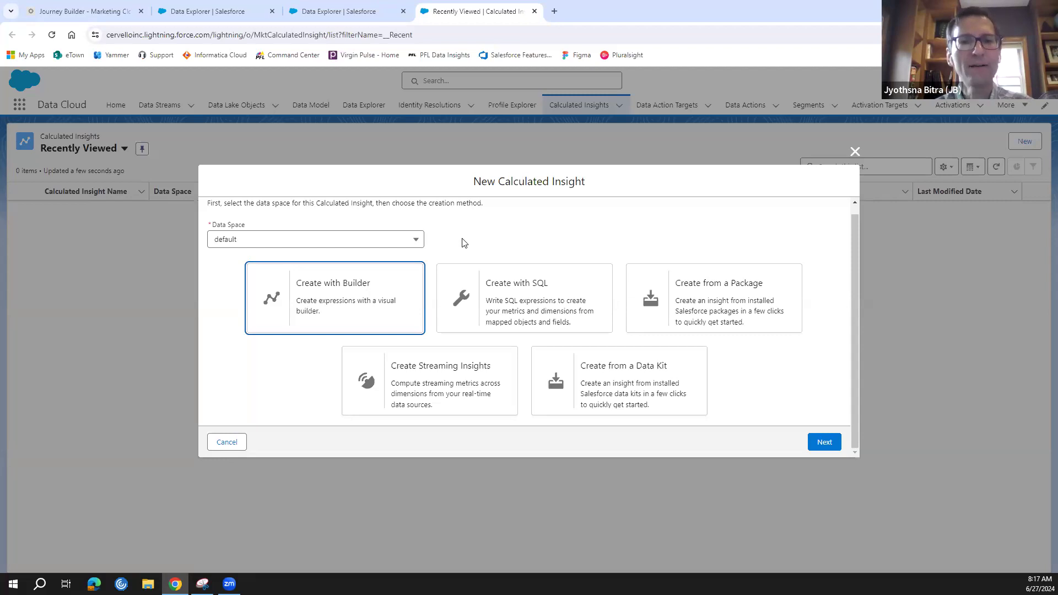
pyautogui.click(389, 299)
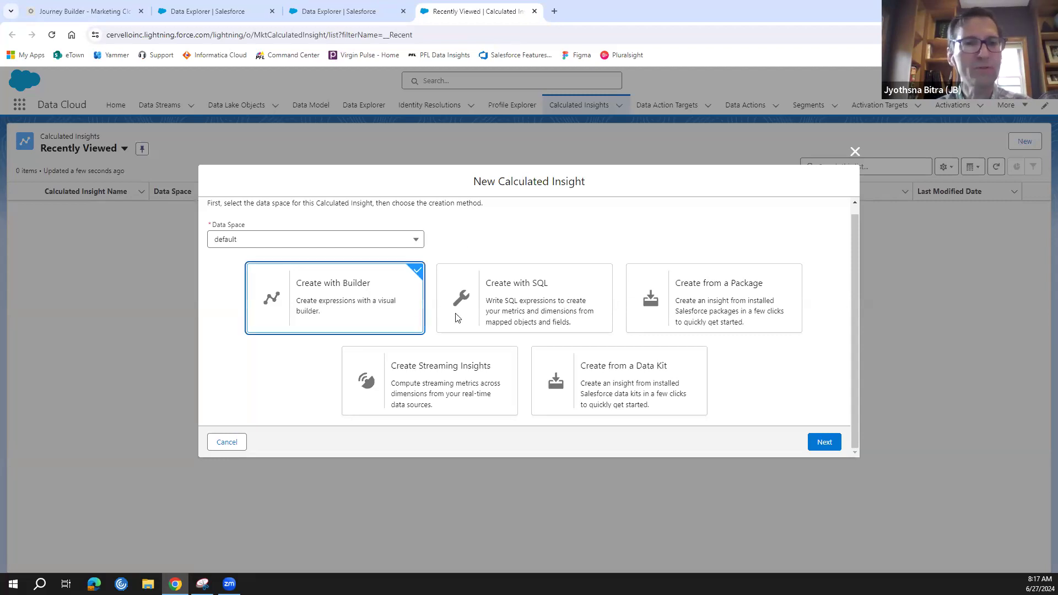
pyautogui.click(824, 443)
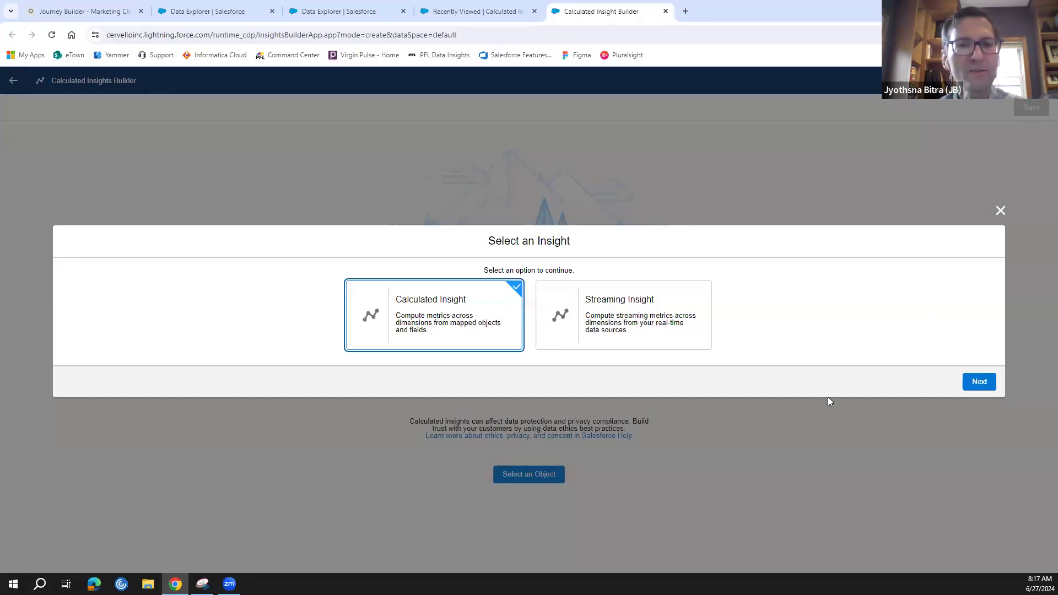
pyautogui.click(978, 383)
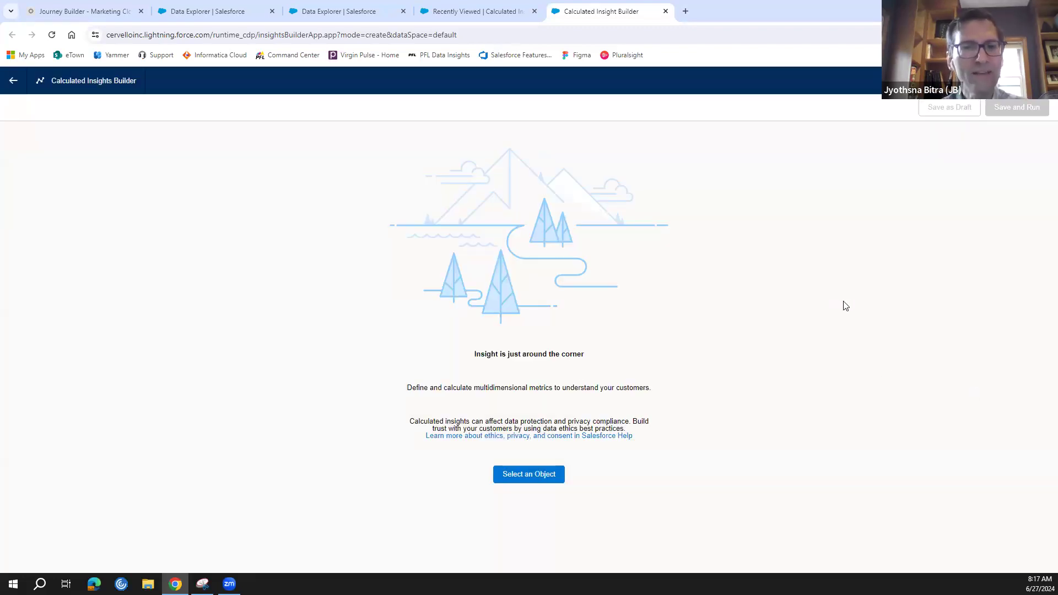
# Step: Preview the fields of Unified Indv Contact Point Email, and set Unified Individual as the insight's input data object
pyautogui.click(534, 480)
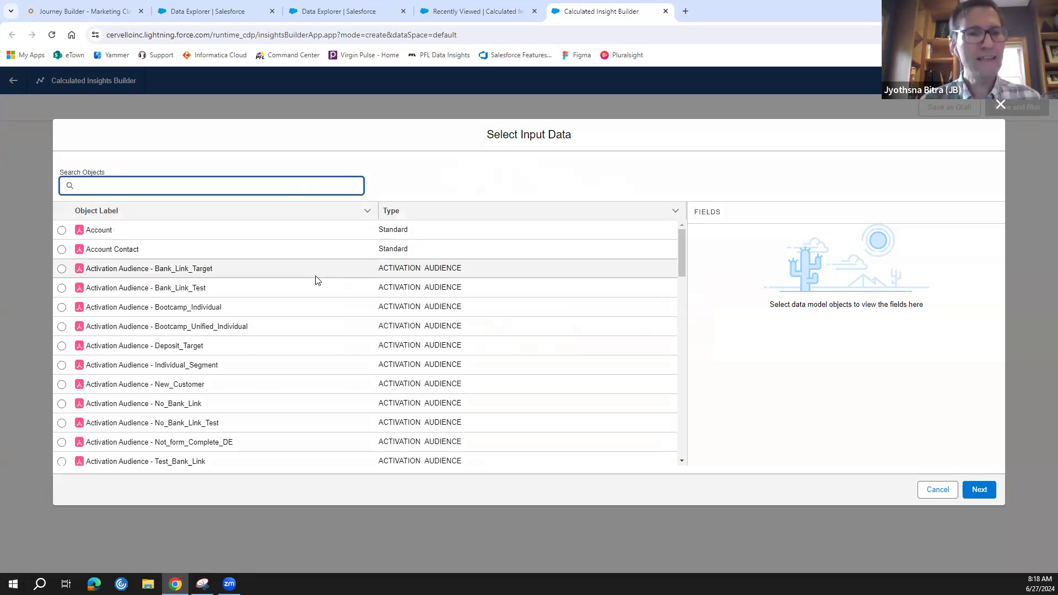
pyautogui.scroll(-7, 317, 280)
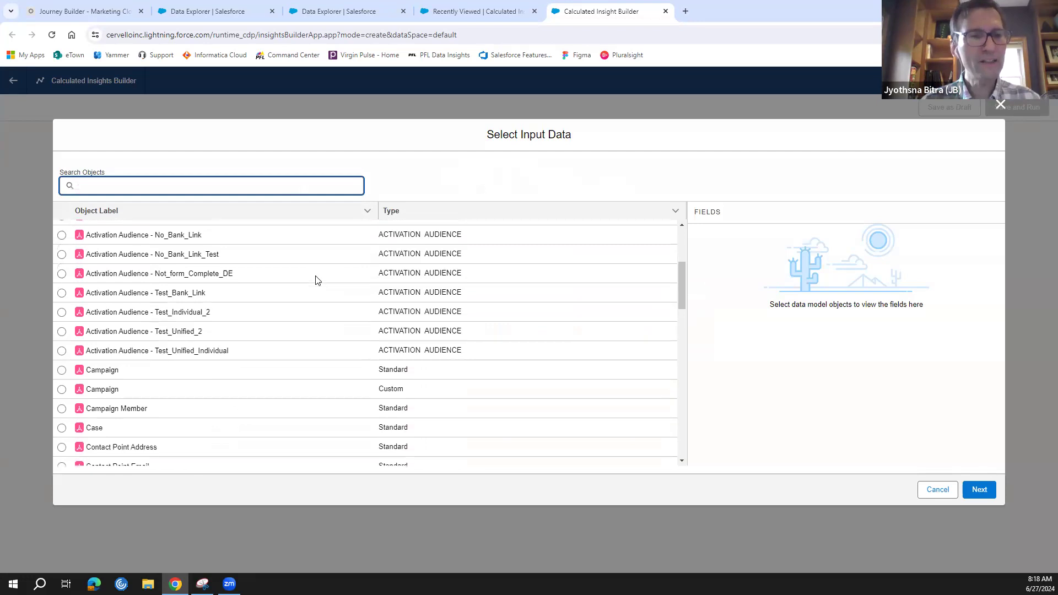
pyautogui.scroll(-5, 317, 280)
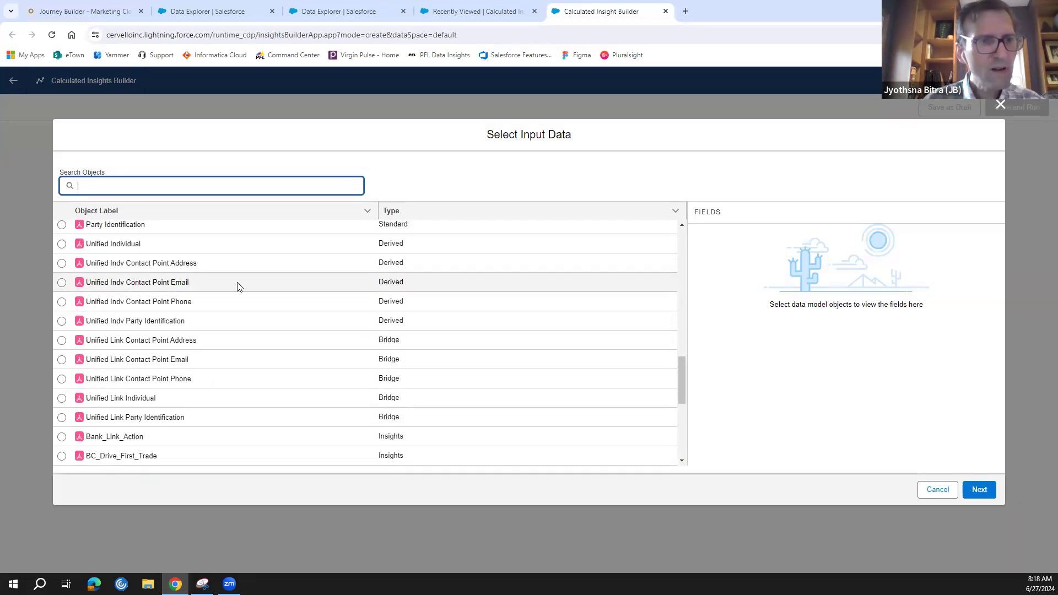
pyautogui.click(61, 283)
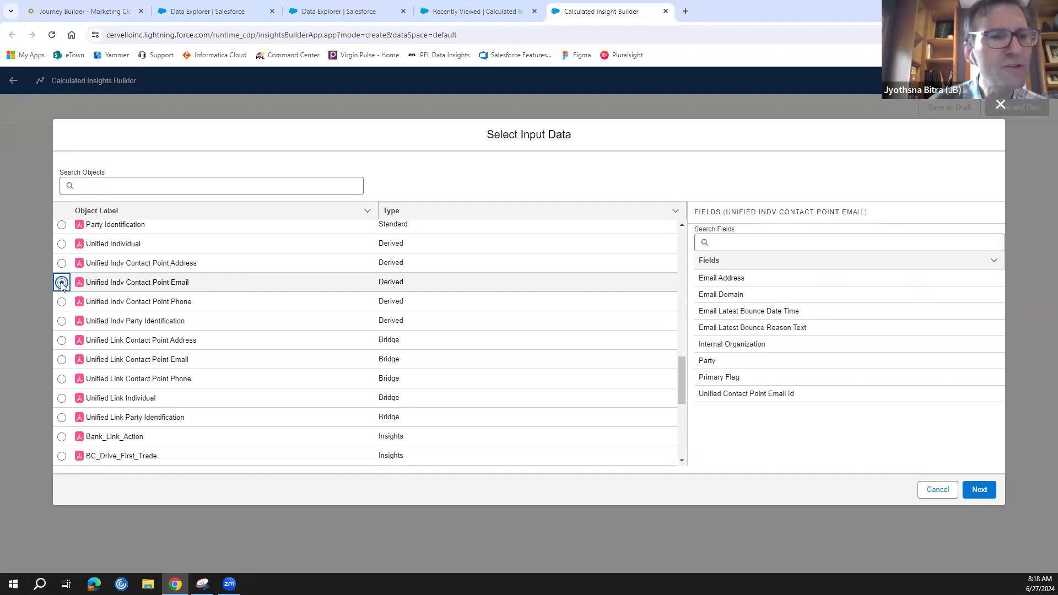
pyautogui.scroll(1, 186, 299)
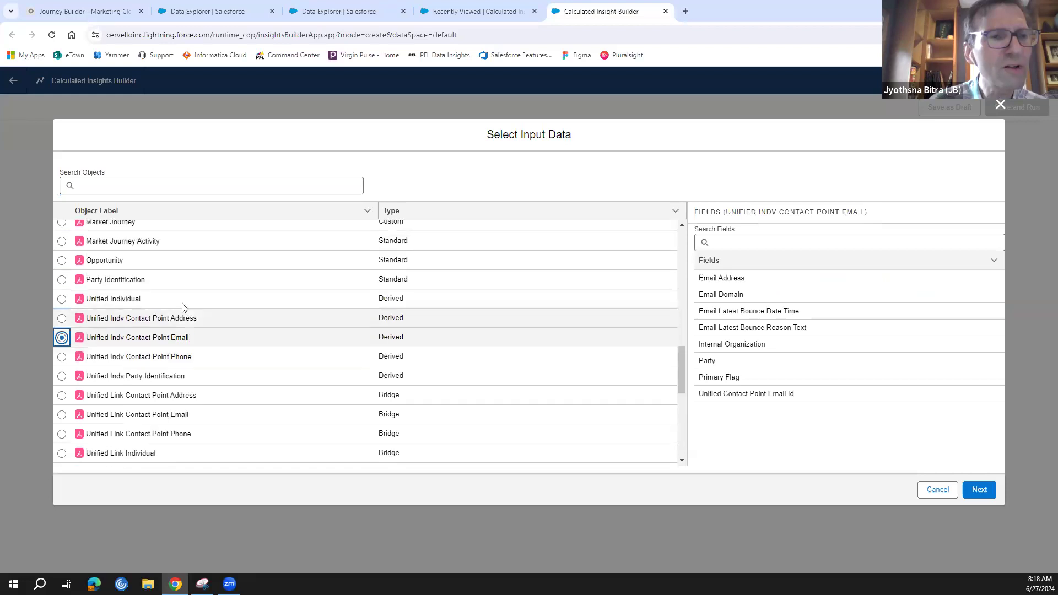
pyautogui.click(62, 300)
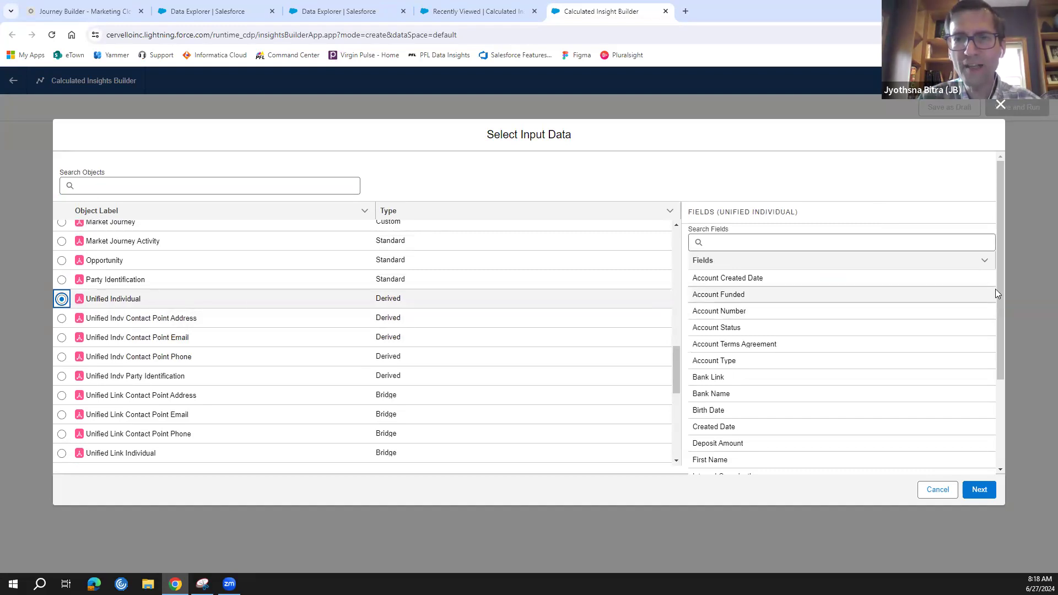
pyautogui.moveTo(998, 285); pyautogui.dragTo(1002, 307)
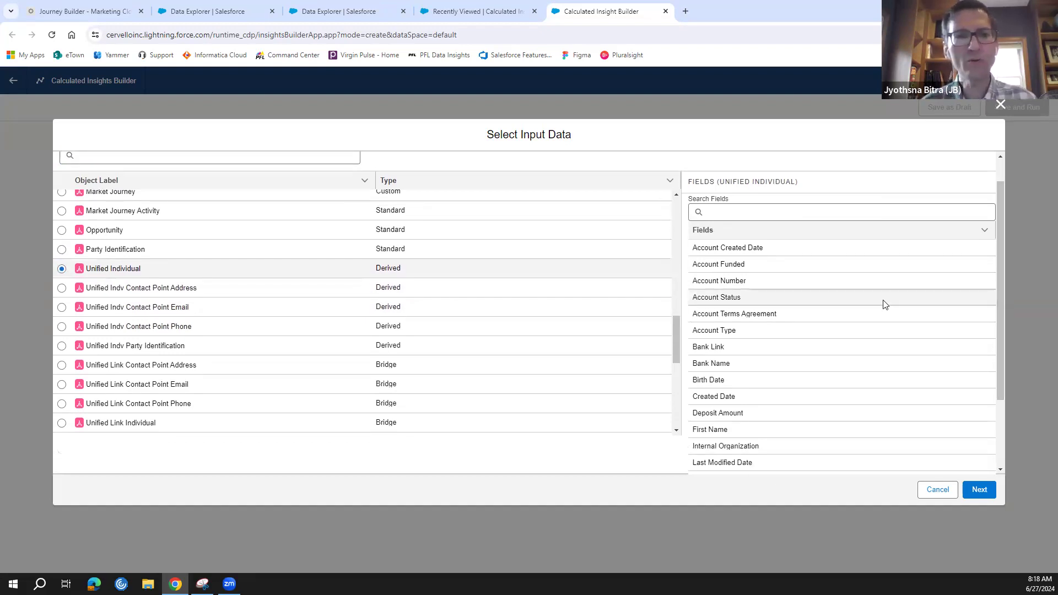
pyautogui.scroll(-1, 885, 304)
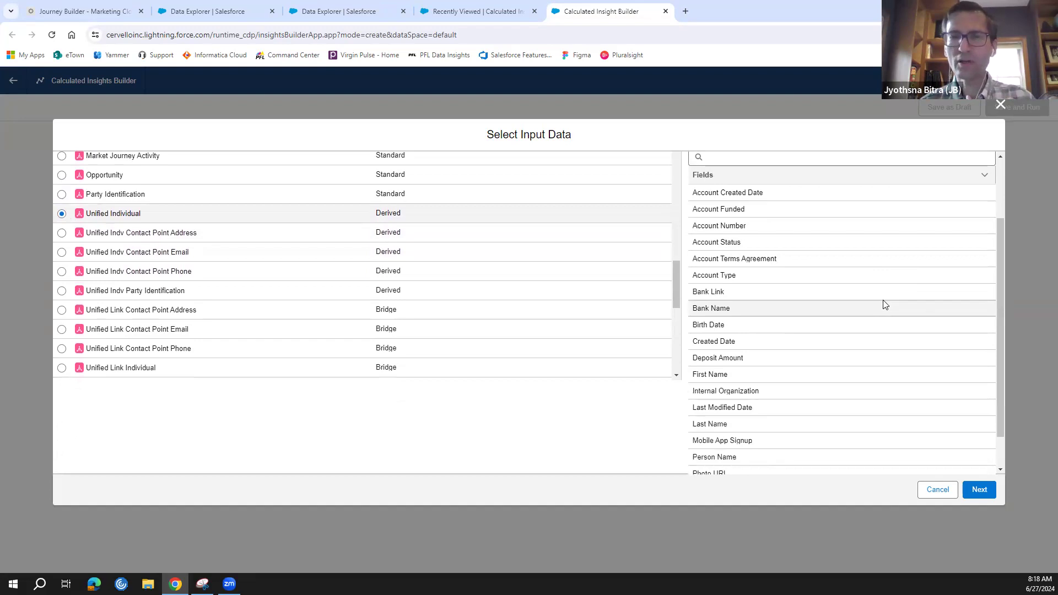
pyautogui.scroll(1, 885, 305)
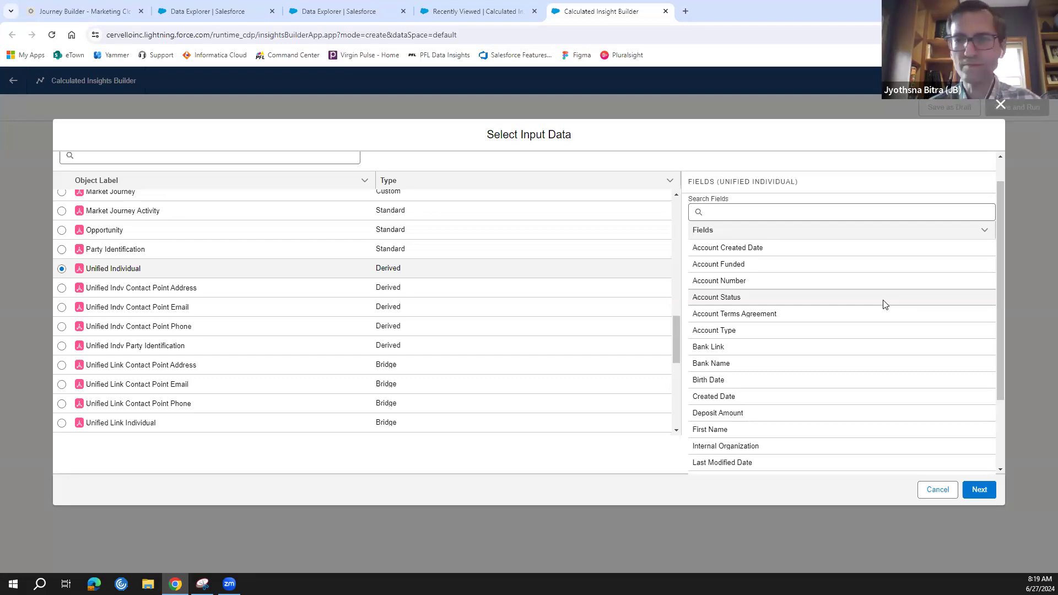
pyautogui.click(976, 491)
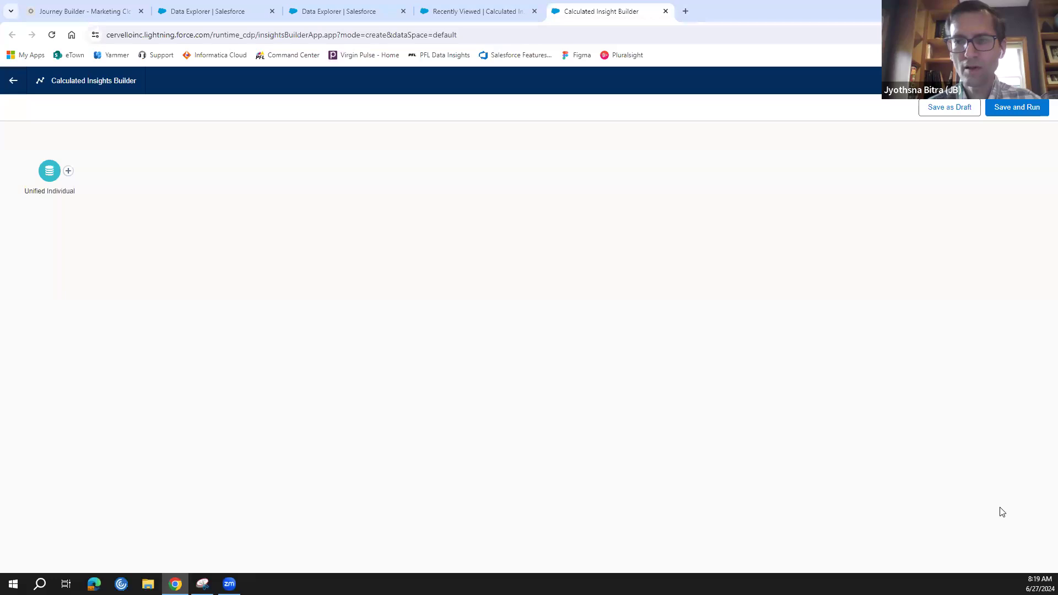
# Step: Add a Join node after Unified Individual that brings in the Unified Link Individual object
pyautogui.click(68, 174)
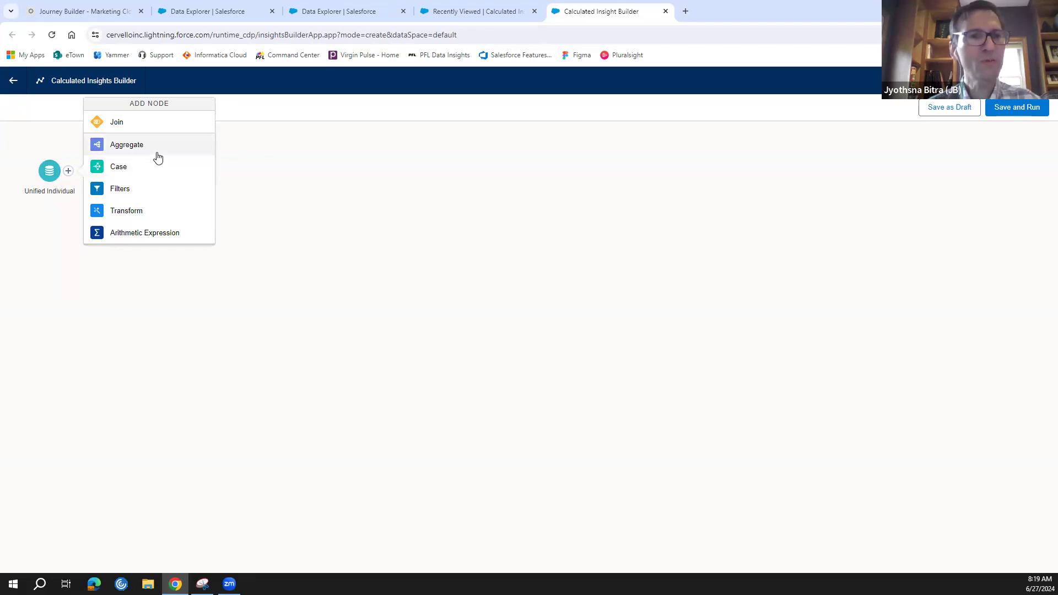
pyautogui.click(121, 127)
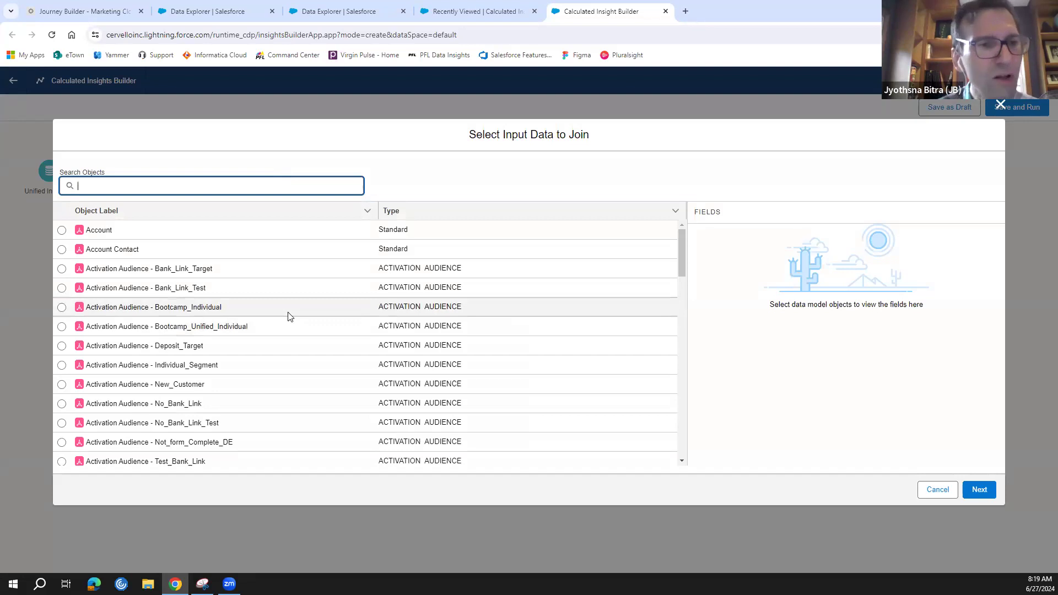
pyautogui.scroll(-12, 286, 316)
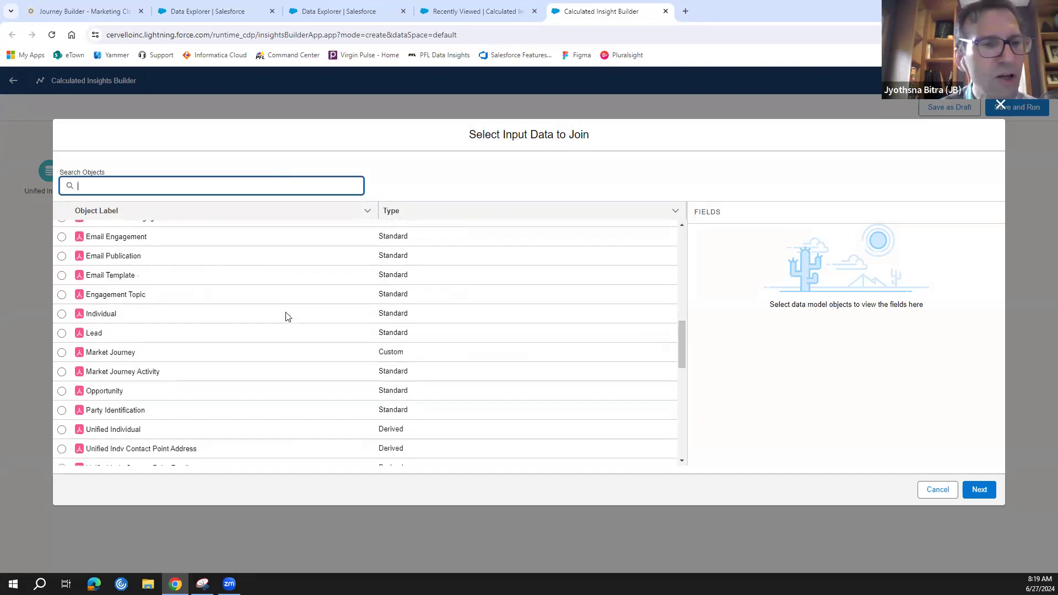
pyautogui.scroll(-3, 286, 317)
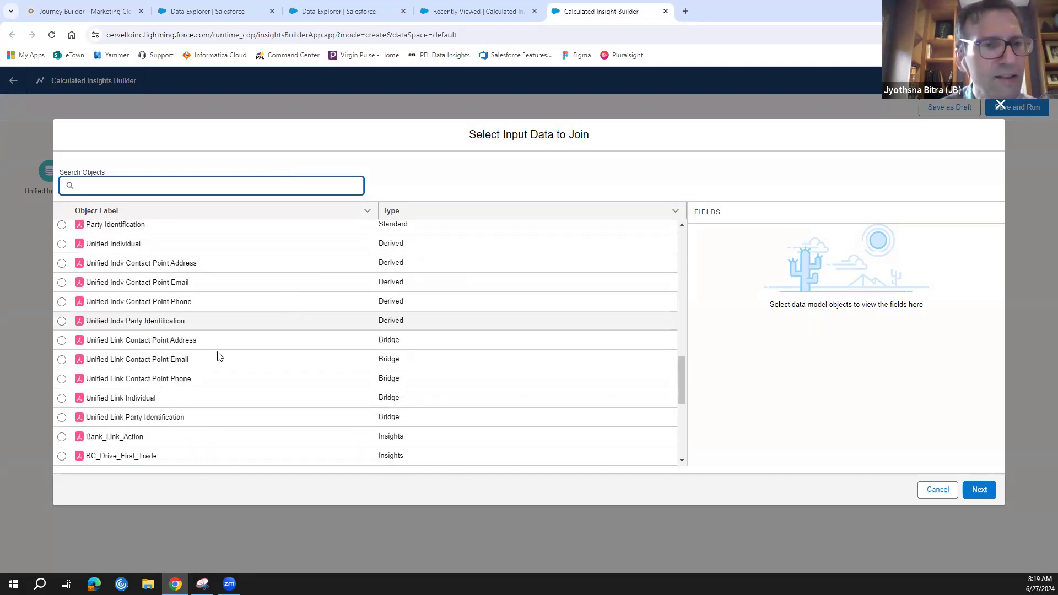
pyautogui.click(63, 398)
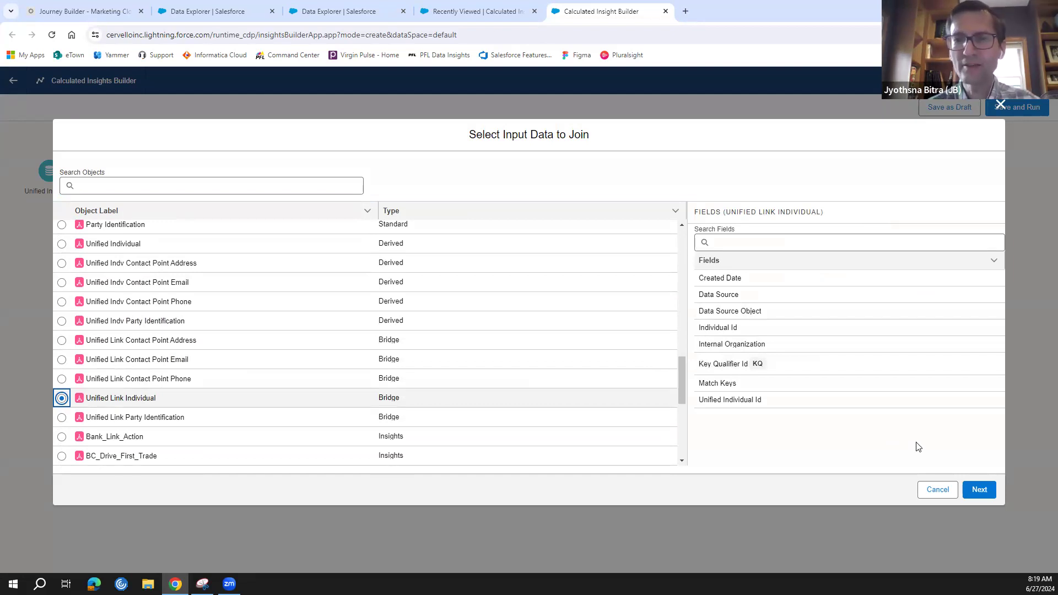
pyautogui.click(979, 489)
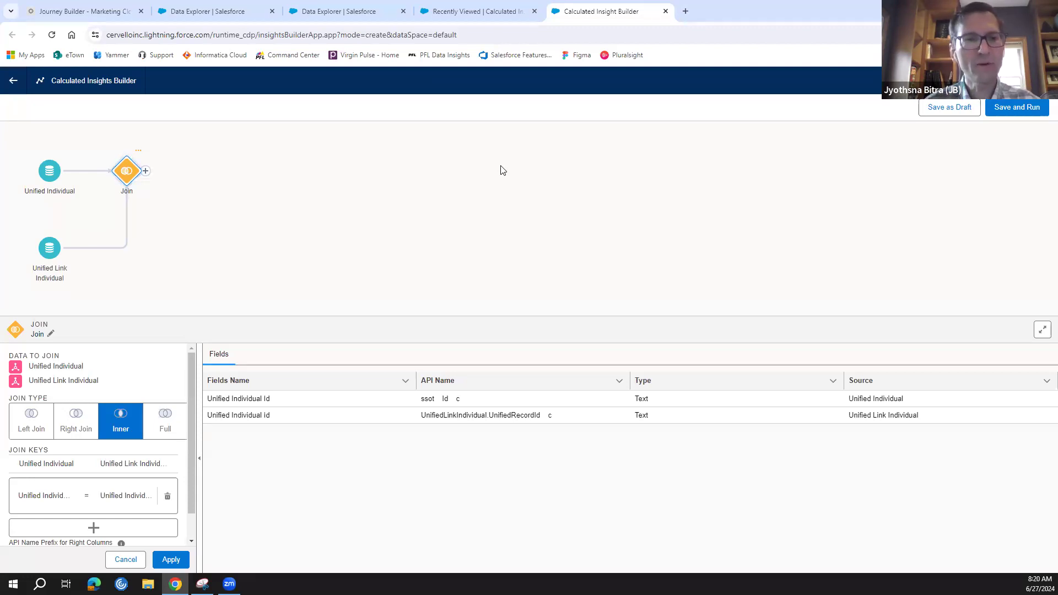
# Step: Set the join between Unified Individual and Unified Link Individual to Right Join and apply it
pyautogui.click(76, 422)
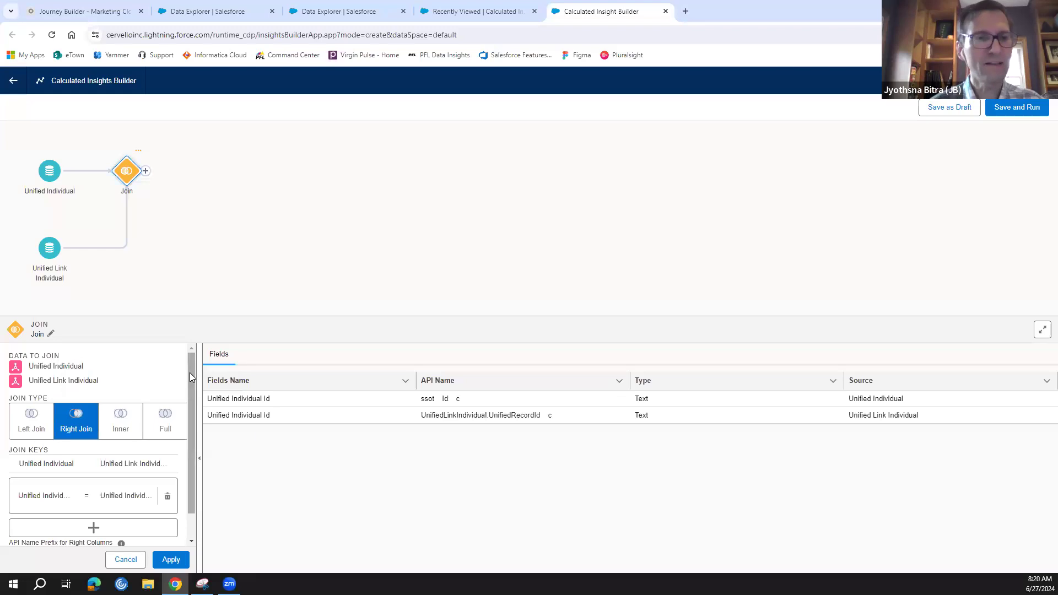
pyautogui.moveTo(190, 384); pyautogui.dragTo(193, 403)
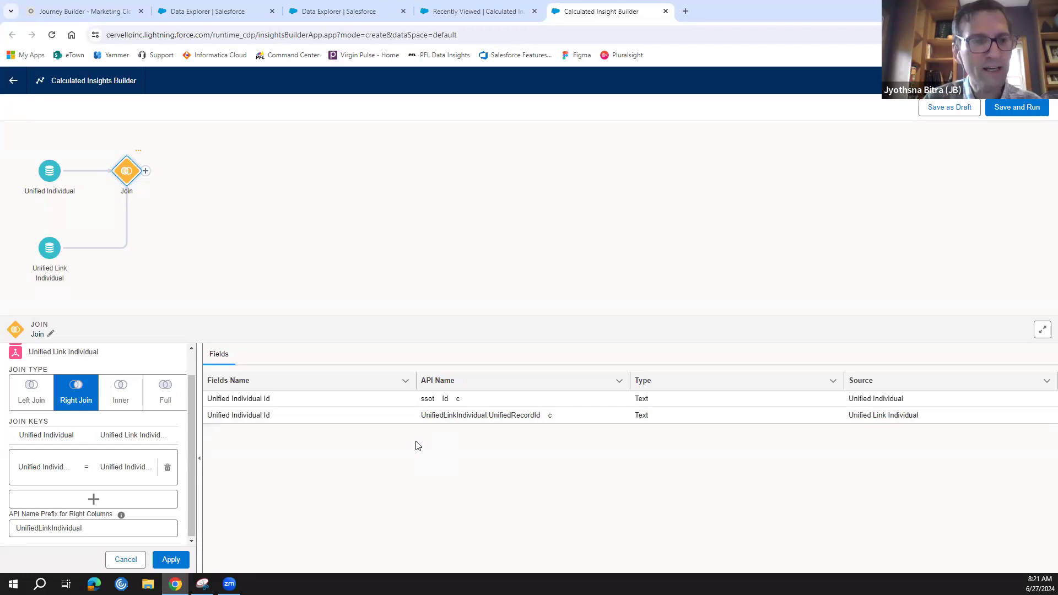
pyautogui.click(176, 560)
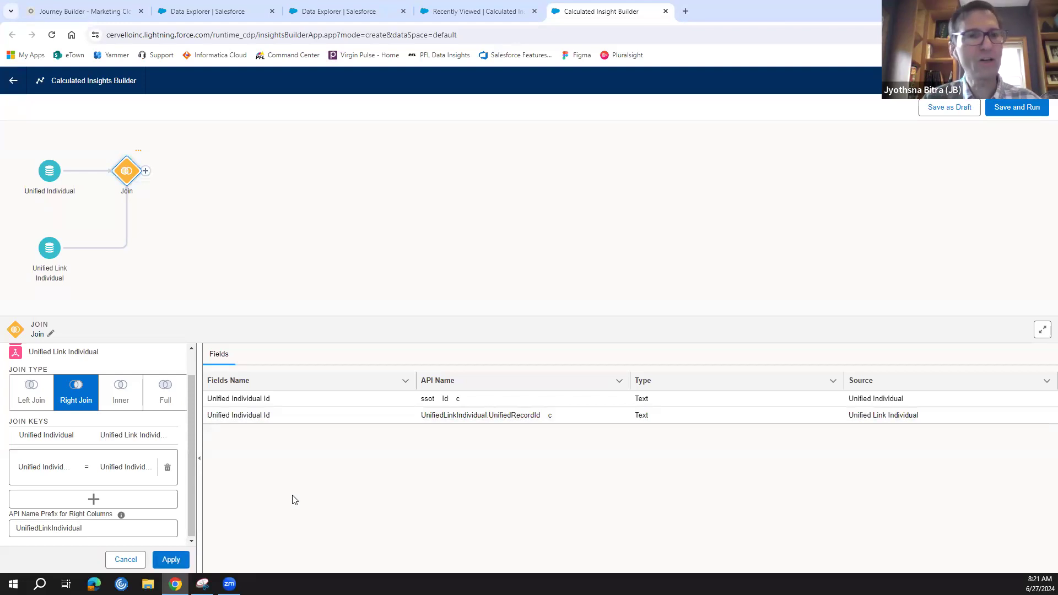
# Step: Add a second Join node that brings in Unified Link Contact Point Email, and enlarge the canvas to show all nodes
pyautogui.click(145, 171)
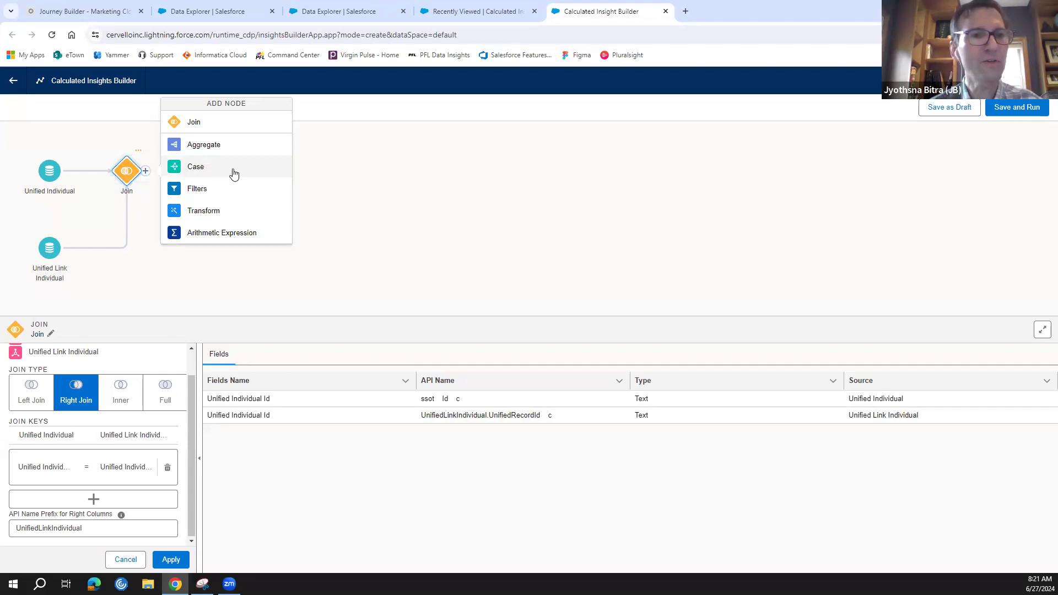
pyautogui.click(230, 128)
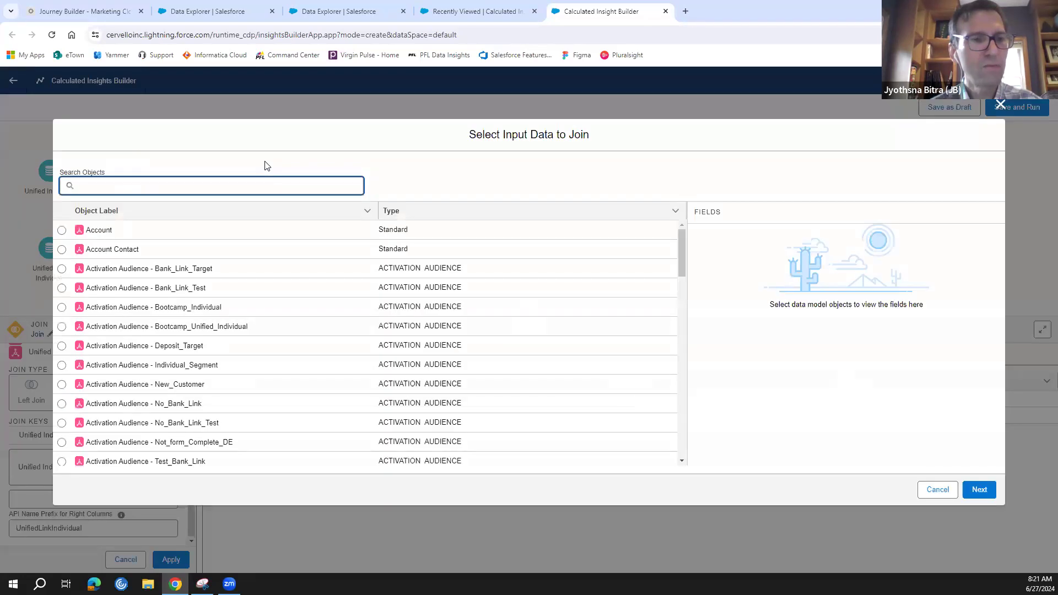
pyautogui.scroll(-2, 304, 313)
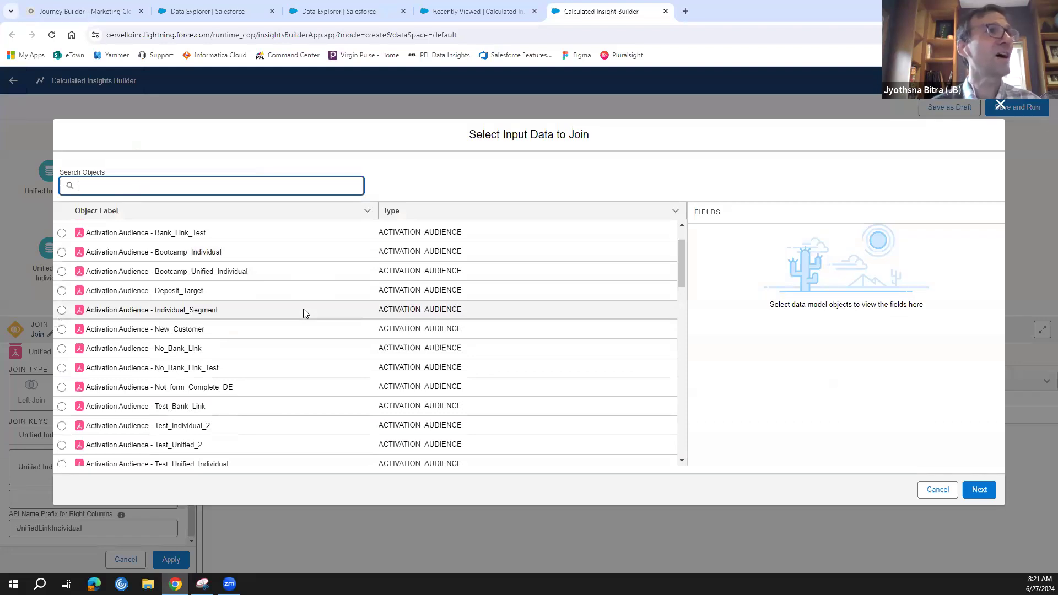
pyautogui.scroll(-7, 303, 312)
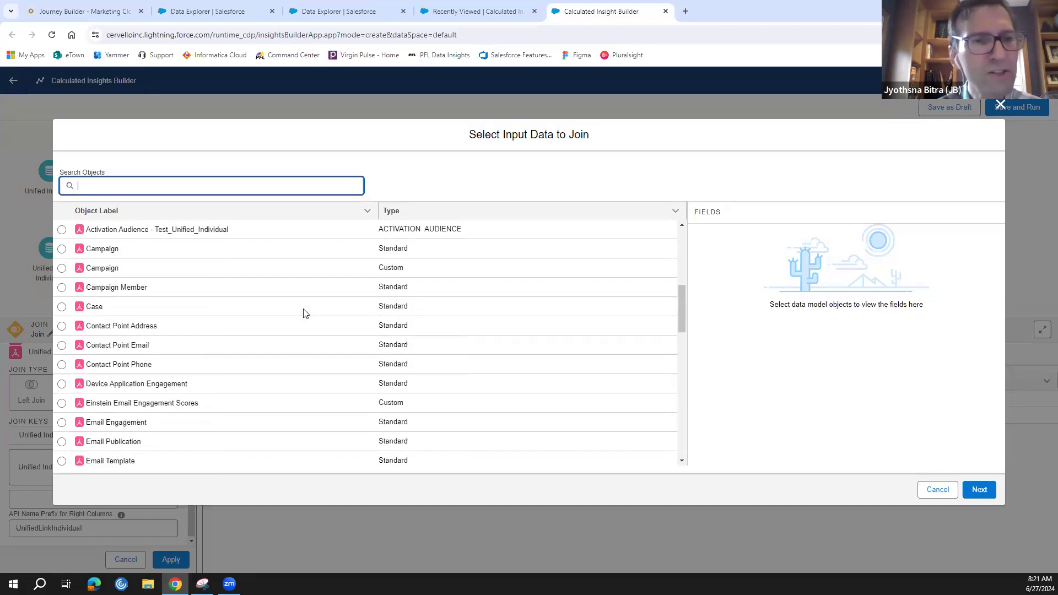
pyautogui.scroll(-4, 304, 312)
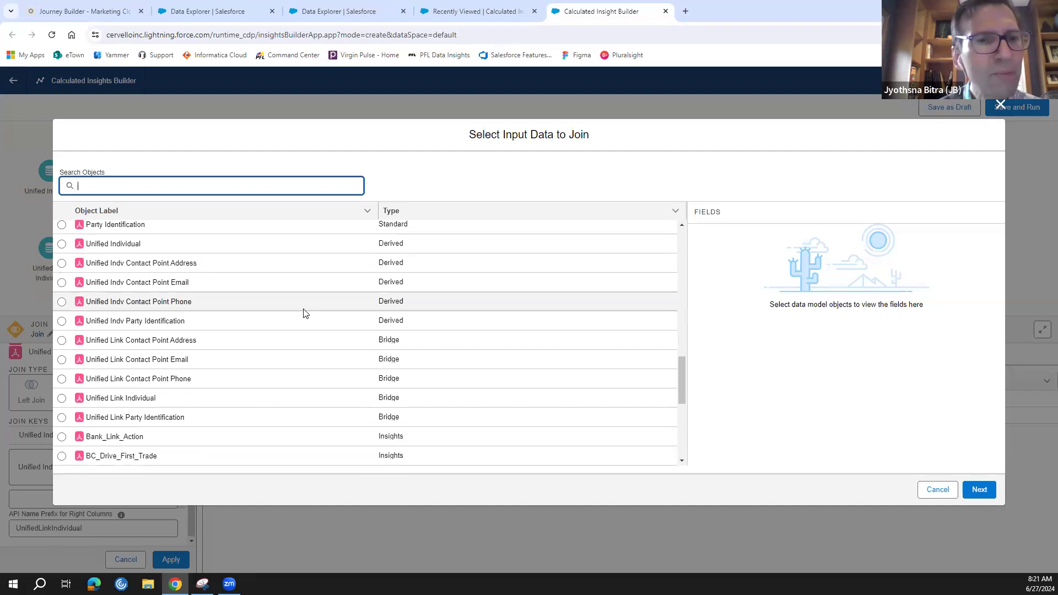
pyautogui.scroll(-1, 304, 313)
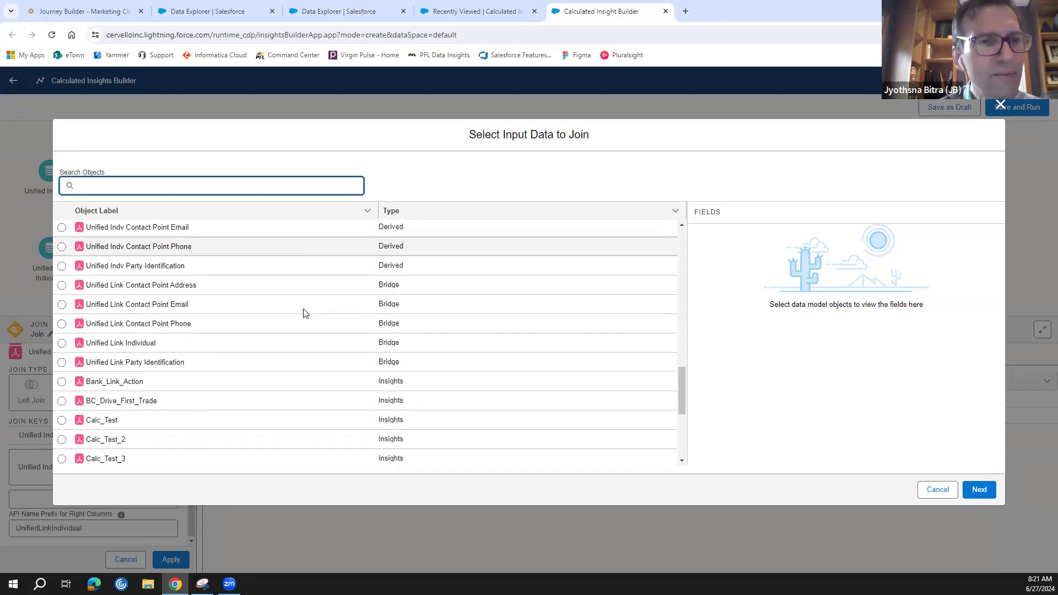
pyautogui.click(62, 305)
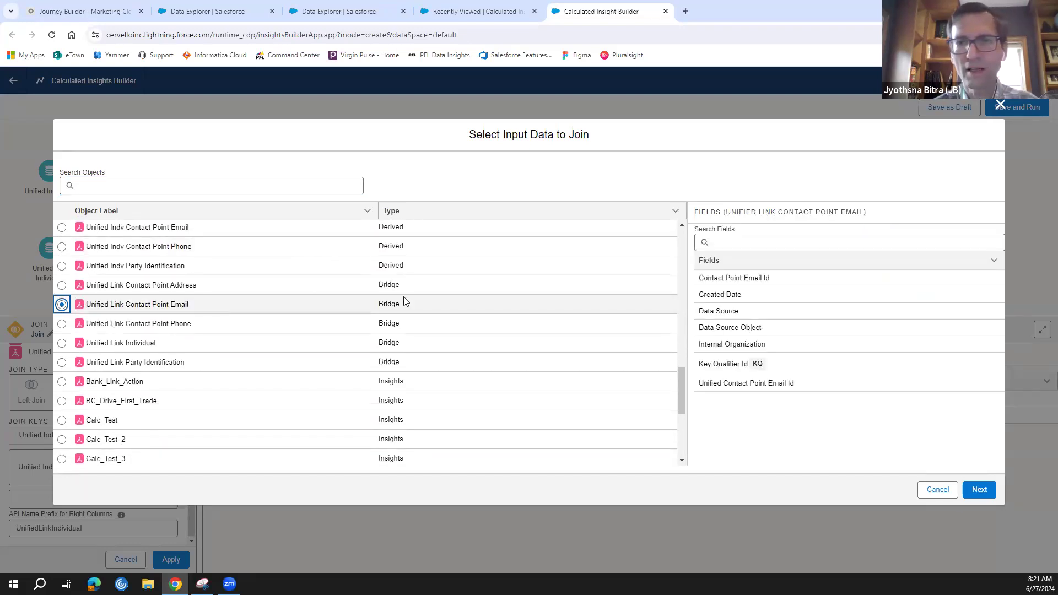
pyautogui.click(980, 490)
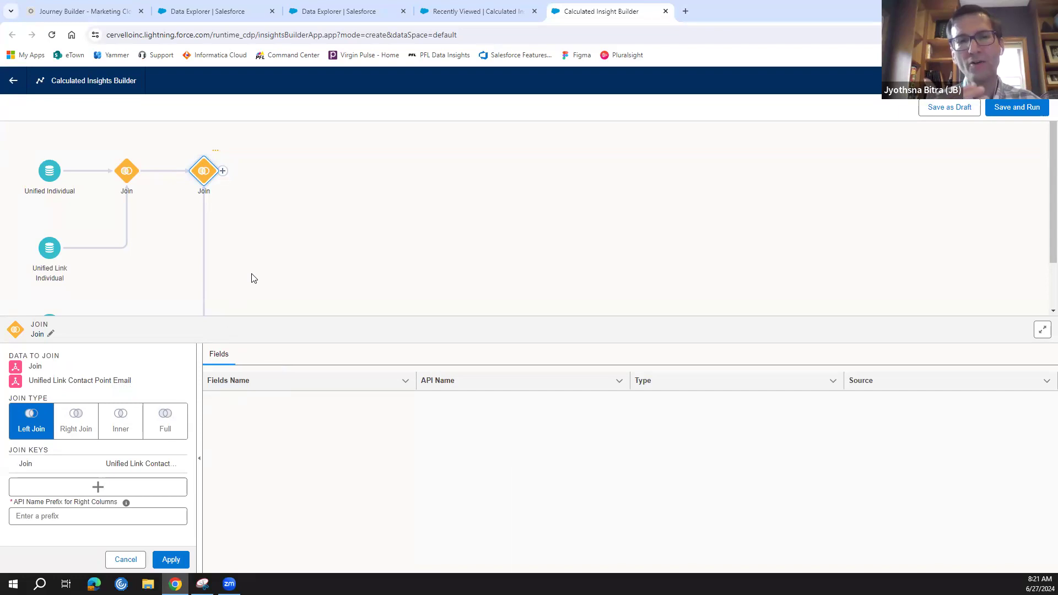
pyautogui.scroll(-1, 253, 277)
pyautogui.scroll(1, 253, 277)
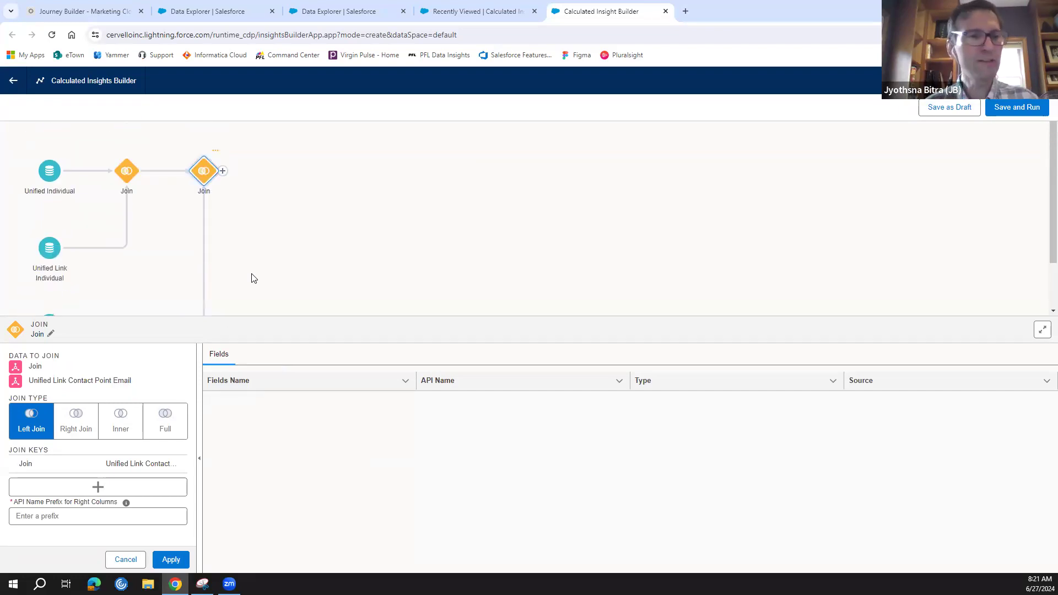
pyautogui.moveTo(347, 316); pyautogui.dragTo(342, 368)
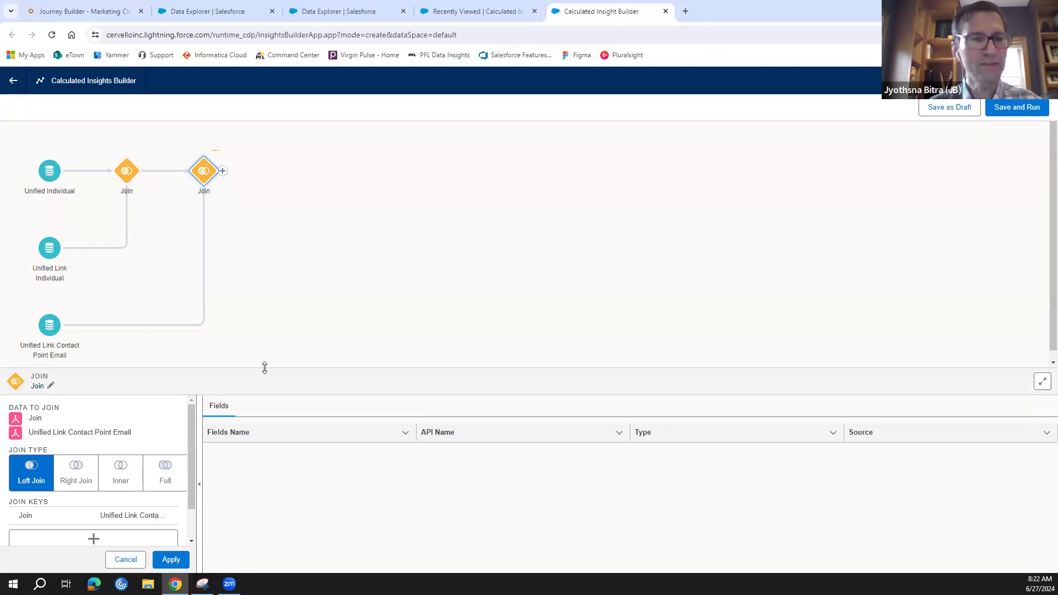
# Step: Set the second join to Right Join and add a join key matching Individual Id with Contact Point Email Id
pyautogui.click(77, 471)
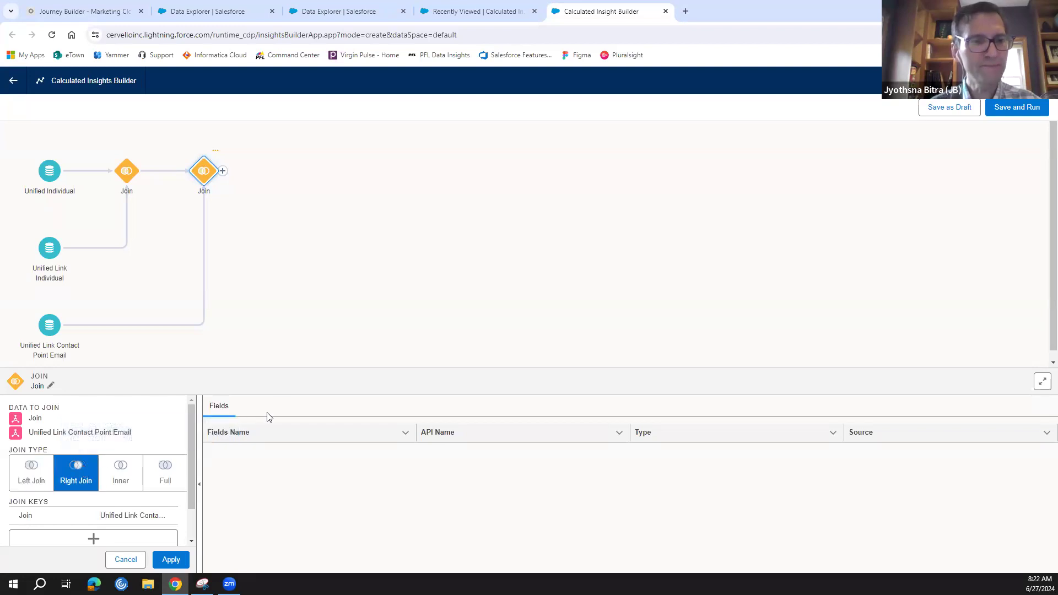
pyautogui.moveTo(191, 431); pyautogui.dragTo(187, 469)
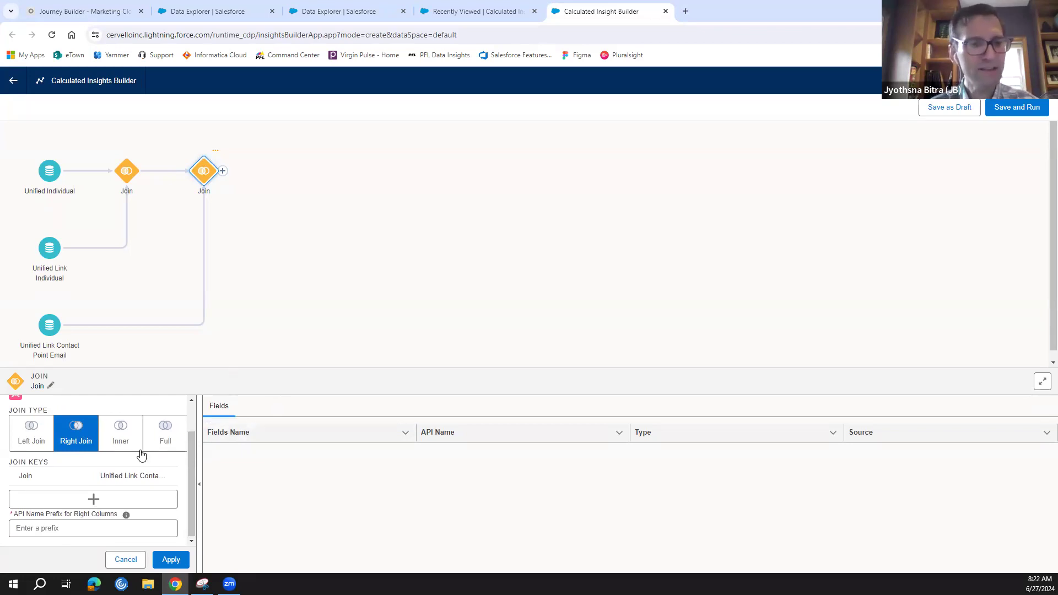
pyautogui.click(95, 499)
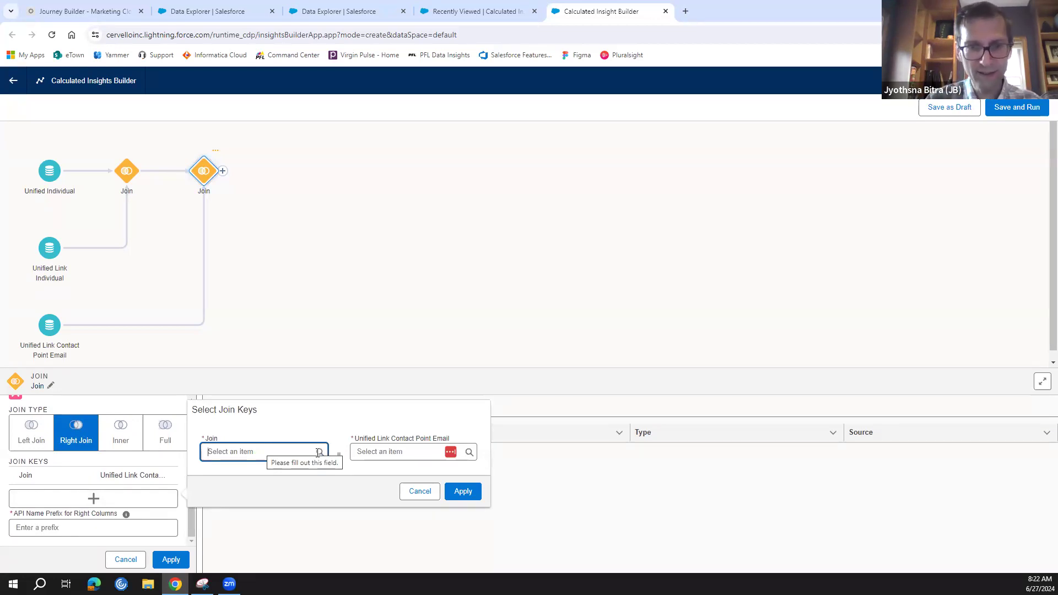
pyautogui.write('indi')
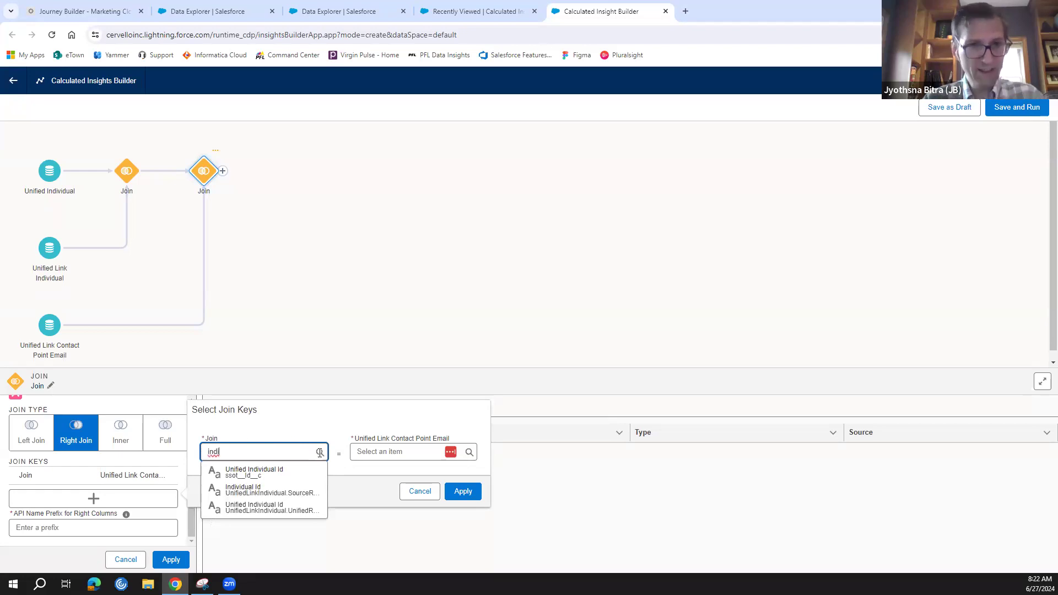
pyautogui.click(312, 494)
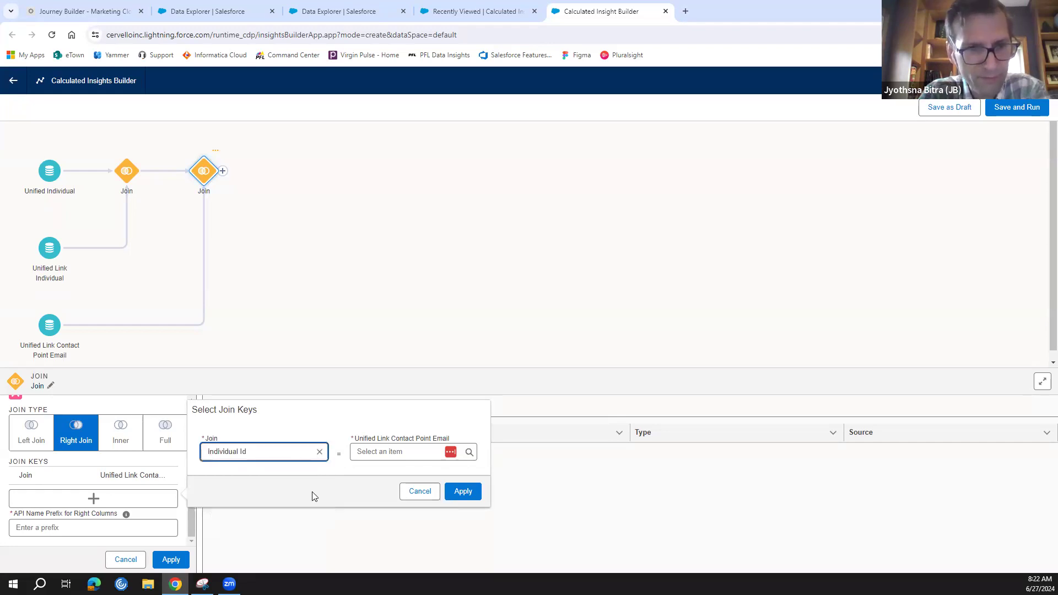
pyautogui.click(370, 451)
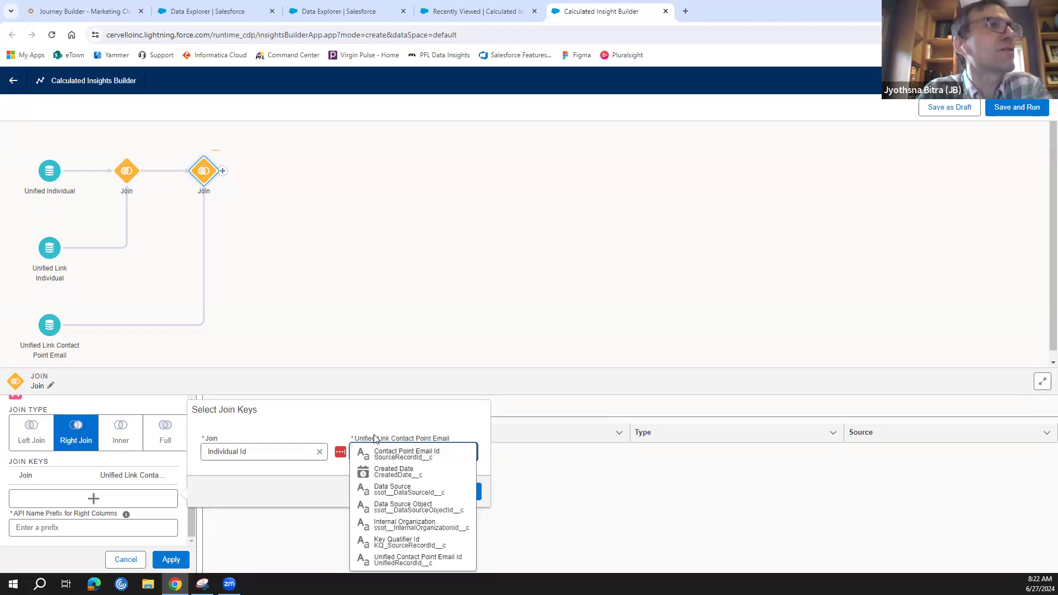
pyautogui.write('ind')
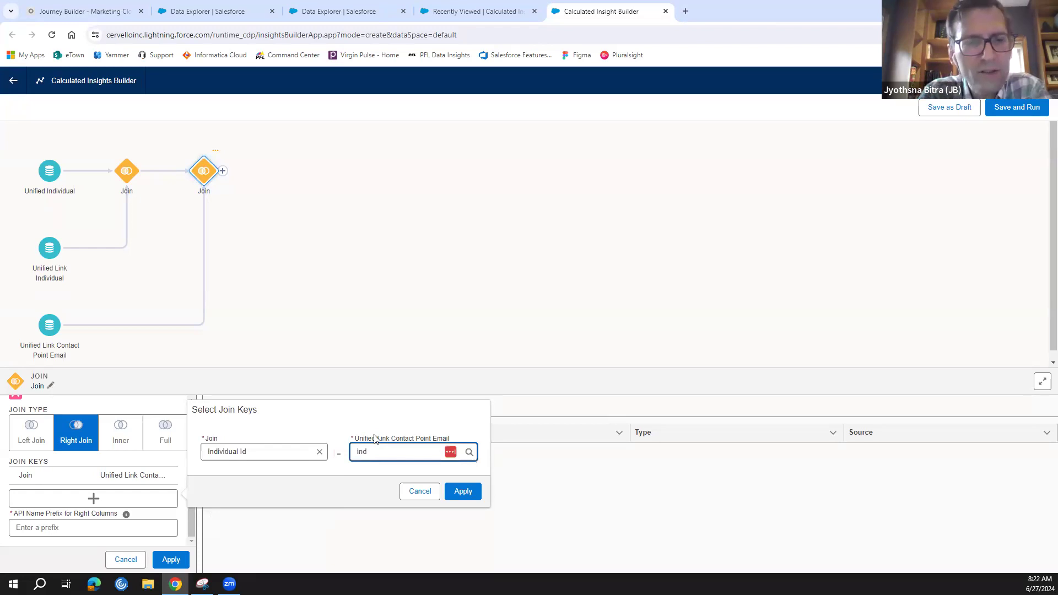
pyautogui.press('BackSpace')
pyautogui.press('BackSpace')
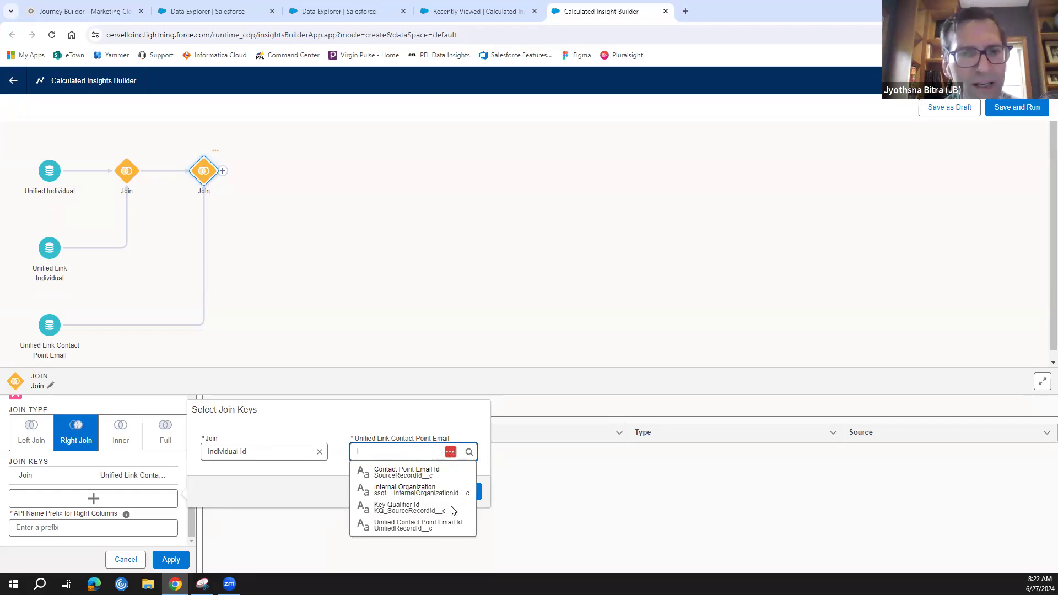
pyautogui.click(441, 475)
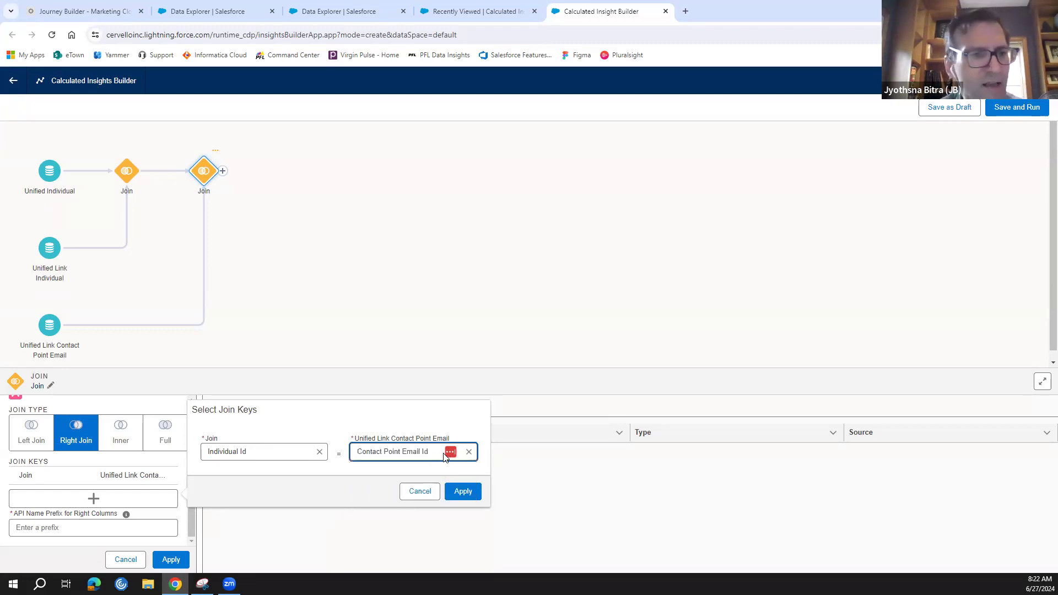
pyautogui.click(464, 492)
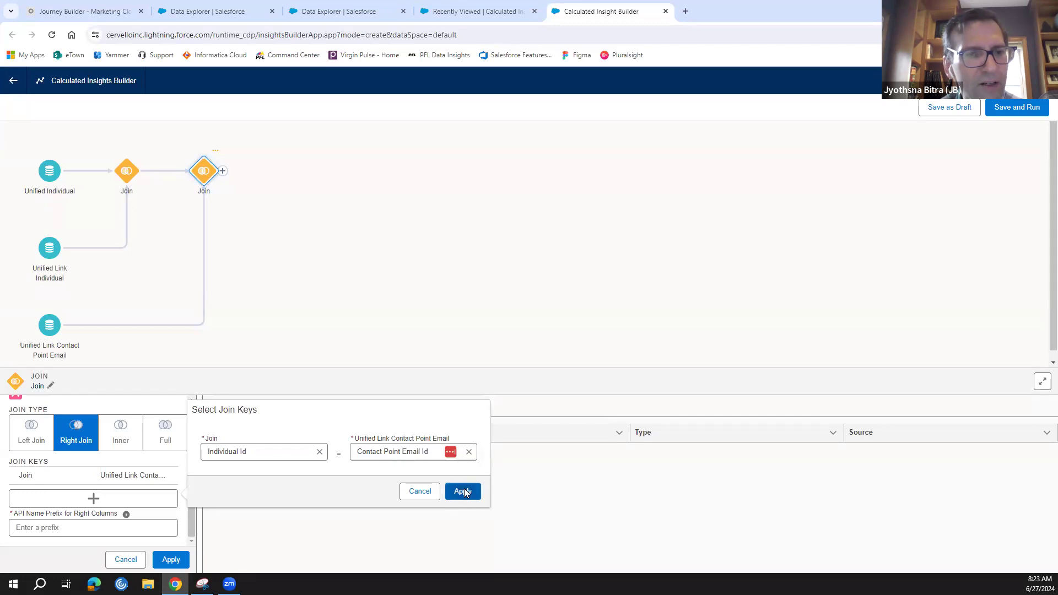
# Step: Set the second join's right-column API name prefix to Bridge, remove the invalid key qualifier pair, and apply the join
pyautogui.moveTo(189, 460); pyautogui.dragTo(190, 512)
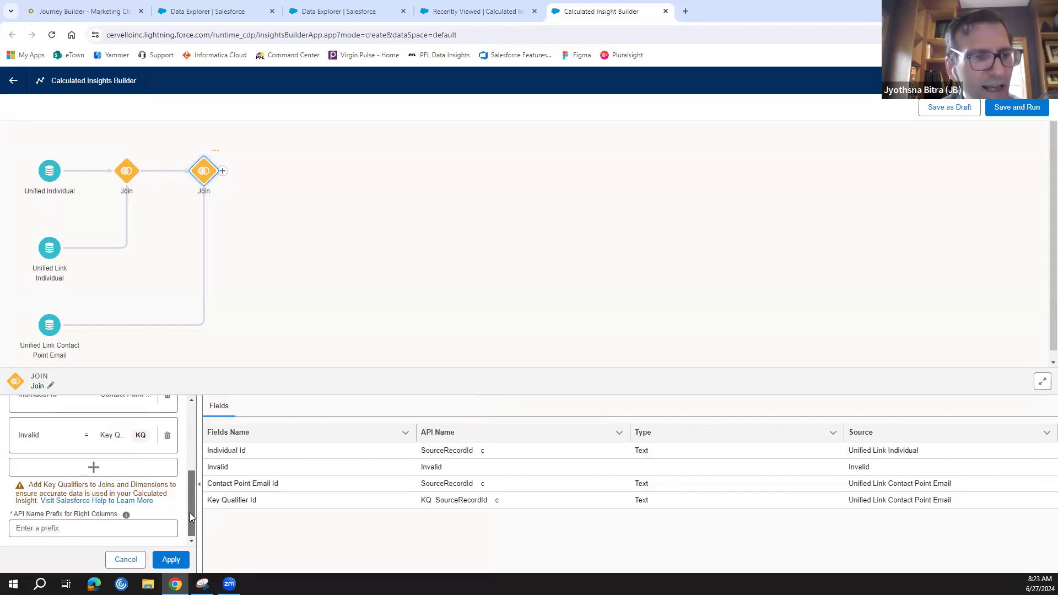
pyautogui.click(94, 528)
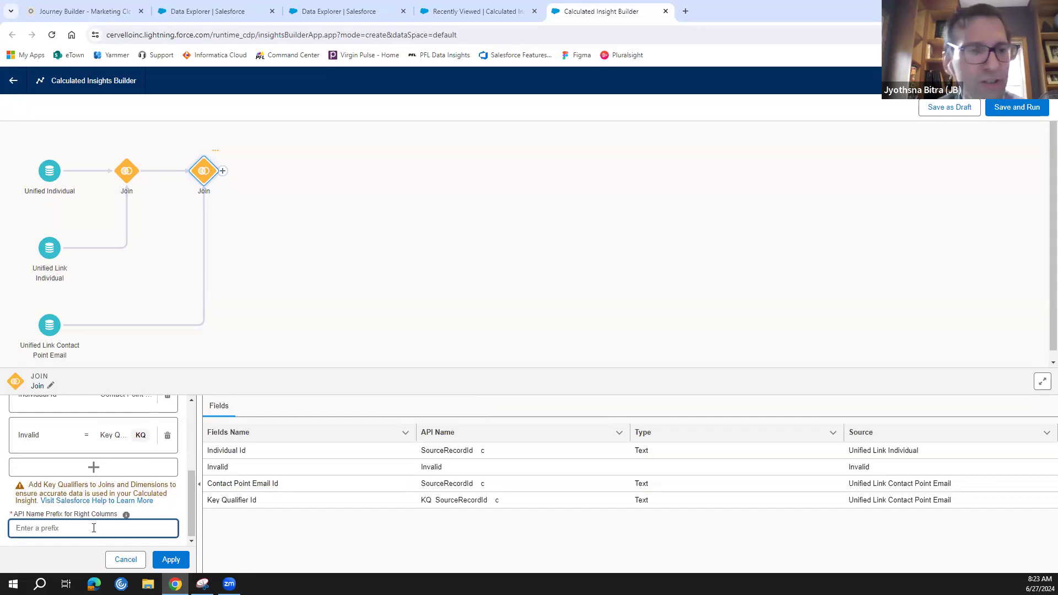
pyautogui.write('Bridge')
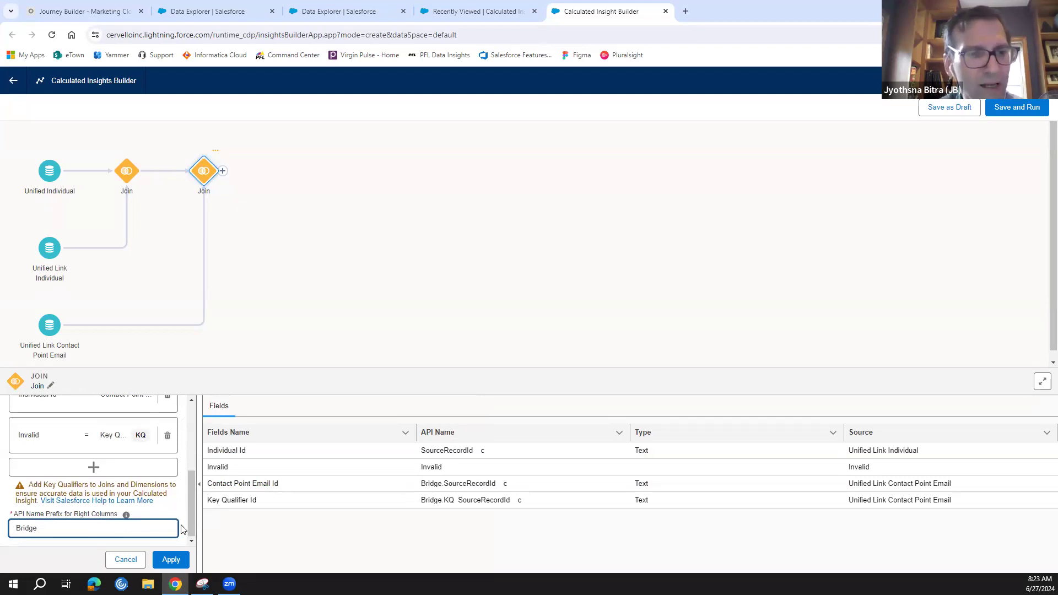
pyautogui.click(172, 560)
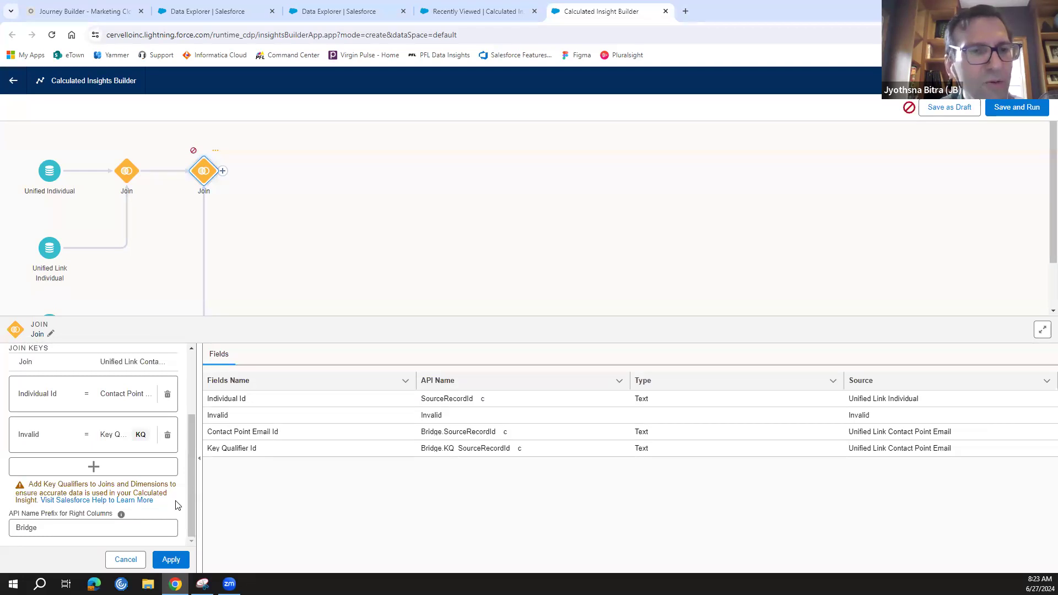
pyautogui.click(168, 436)
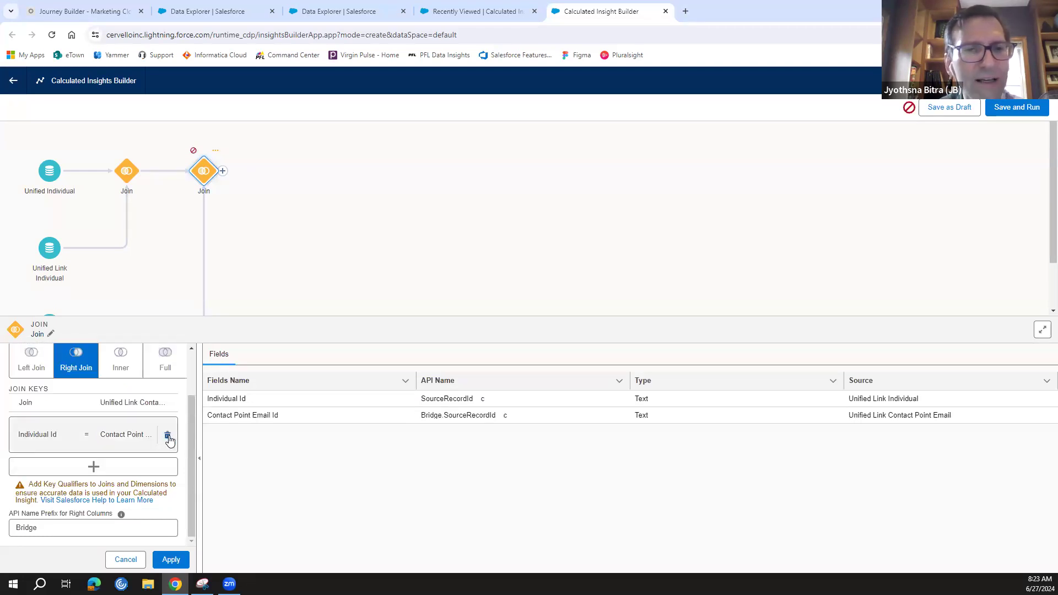
pyautogui.click(170, 560)
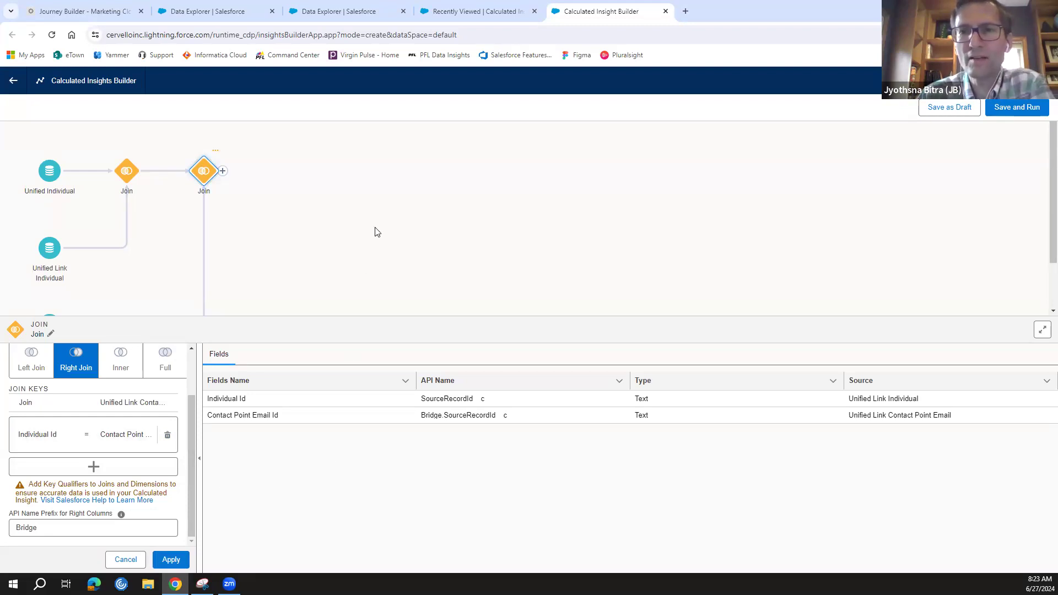
# Step: Save the insight as a draft named Bootcamp_FirstDeposit with the description "Segment of first deposit"
pyautogui.scroll(-1, 365, 256)
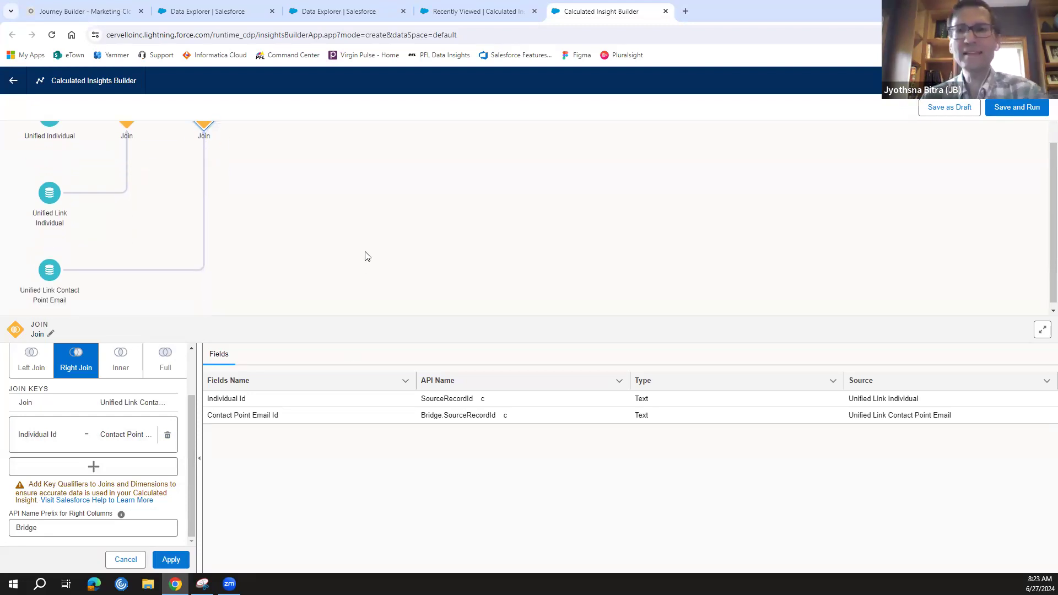
pyautogui.scroll(1, 365, 257)
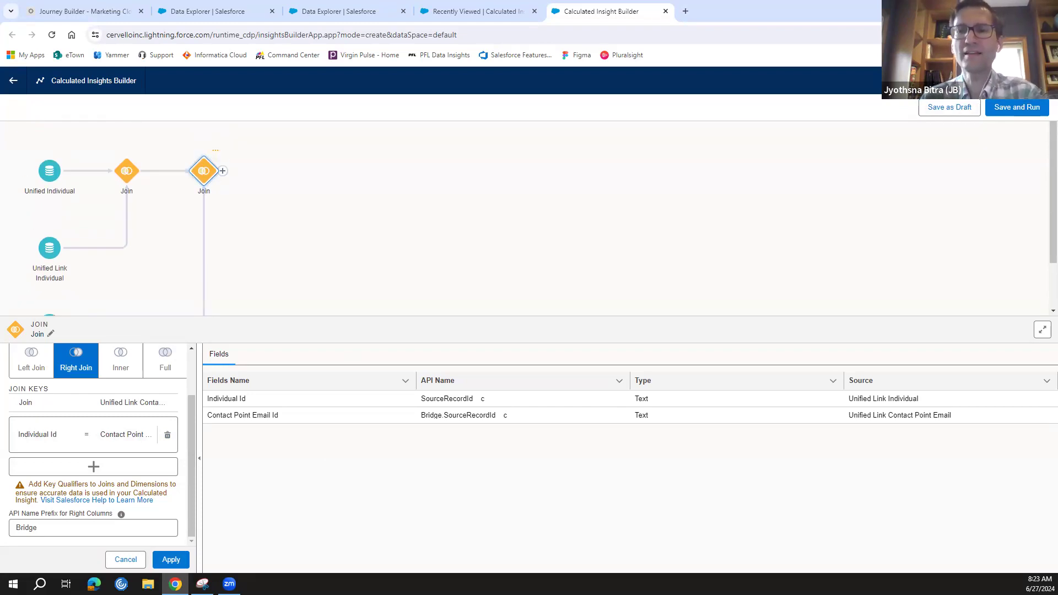
pyautogui.click(938, 110)
pyautogui.click(428, 171)
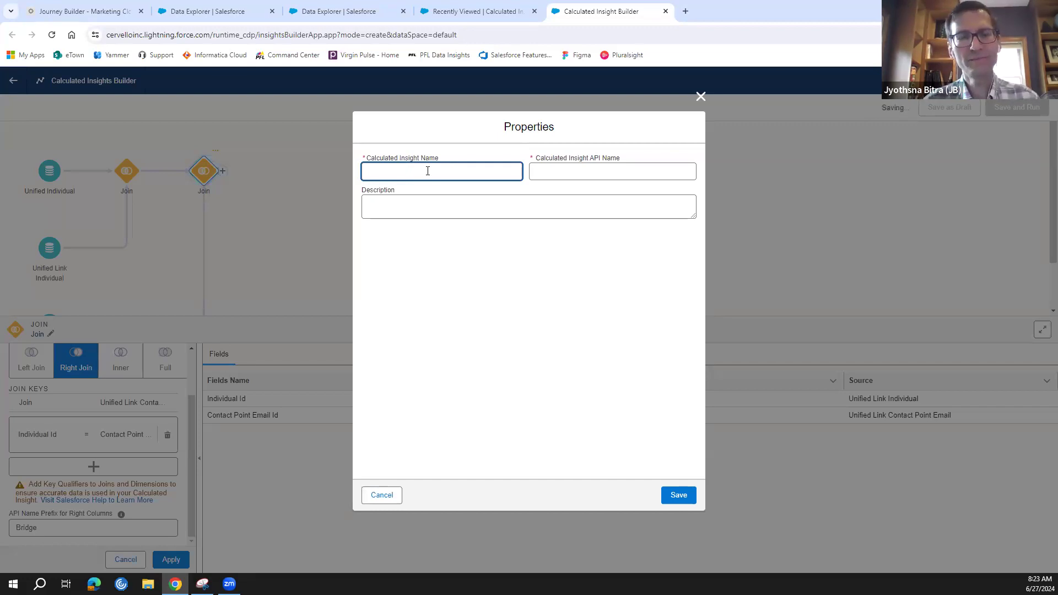
pyautogui.write('Bootcamp')
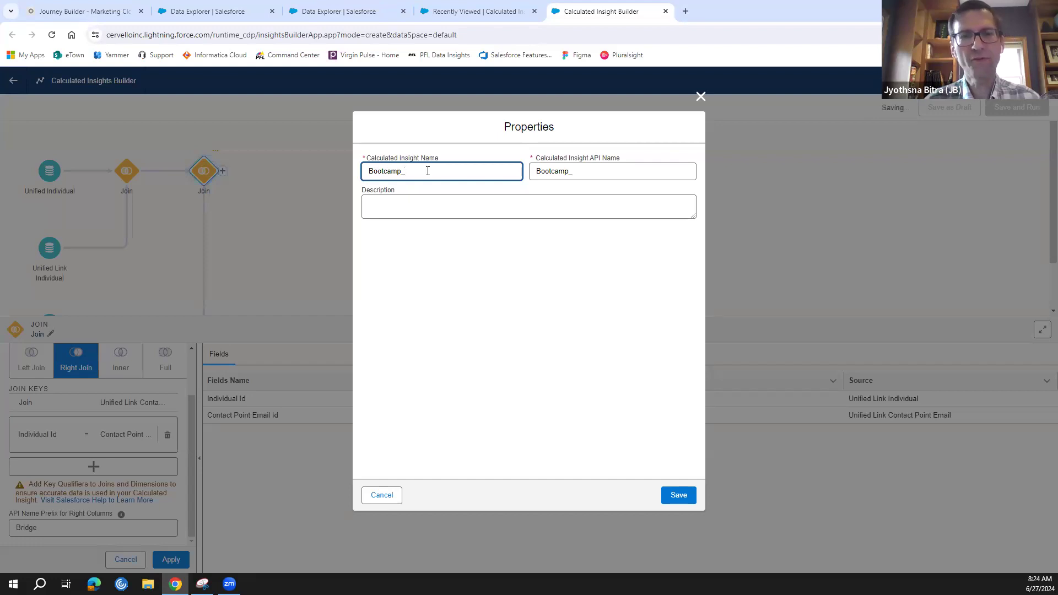
pyautogui.write('_FirstDeposit')
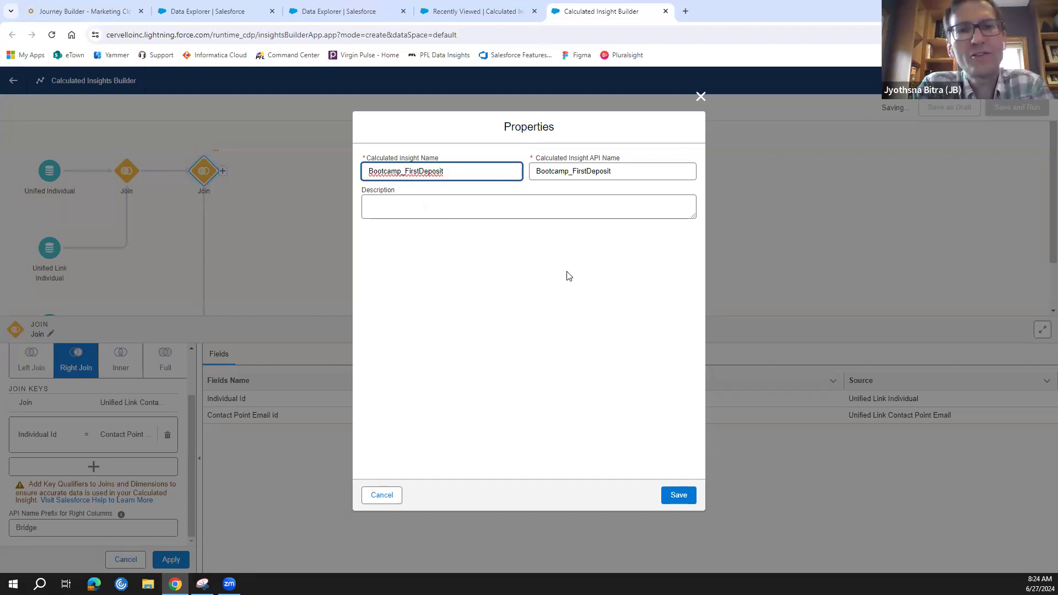
pyautogui.click(592, 203)
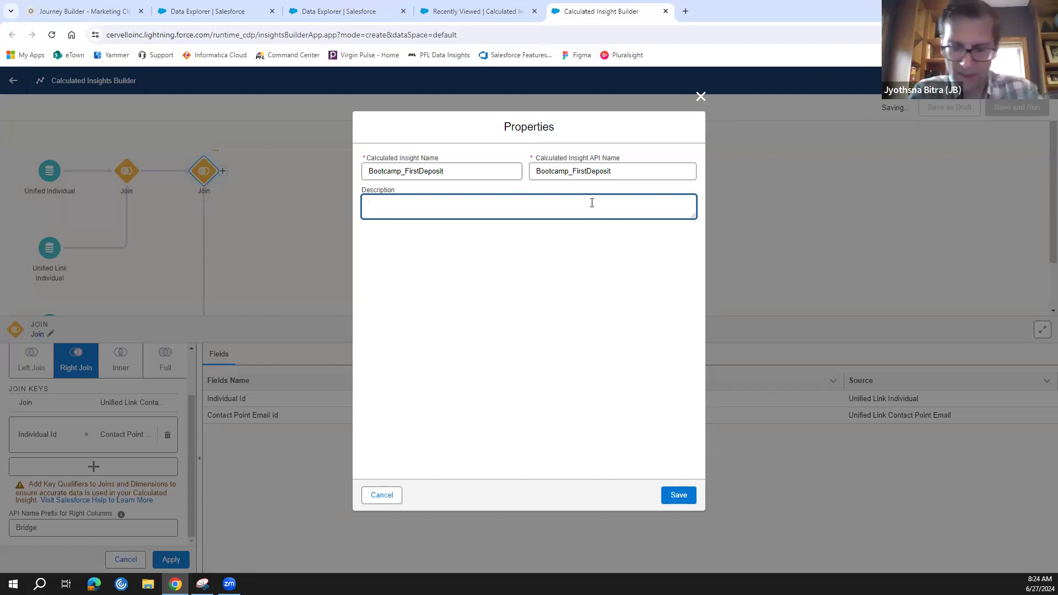
pyautogui.write('Segme')
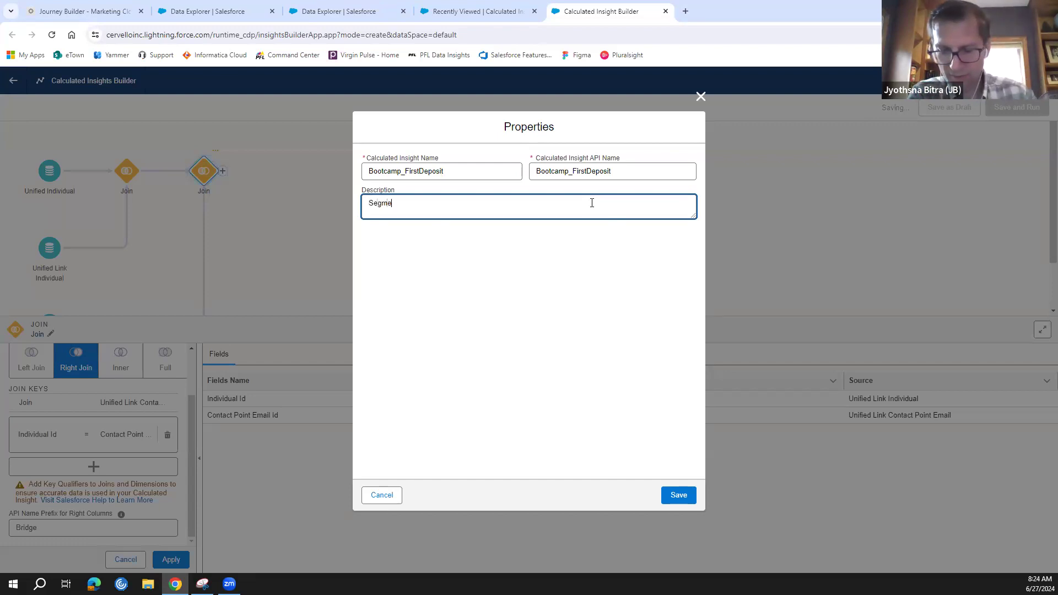
pyautogui.write('nt of first de')
pyautogui.write('posit')
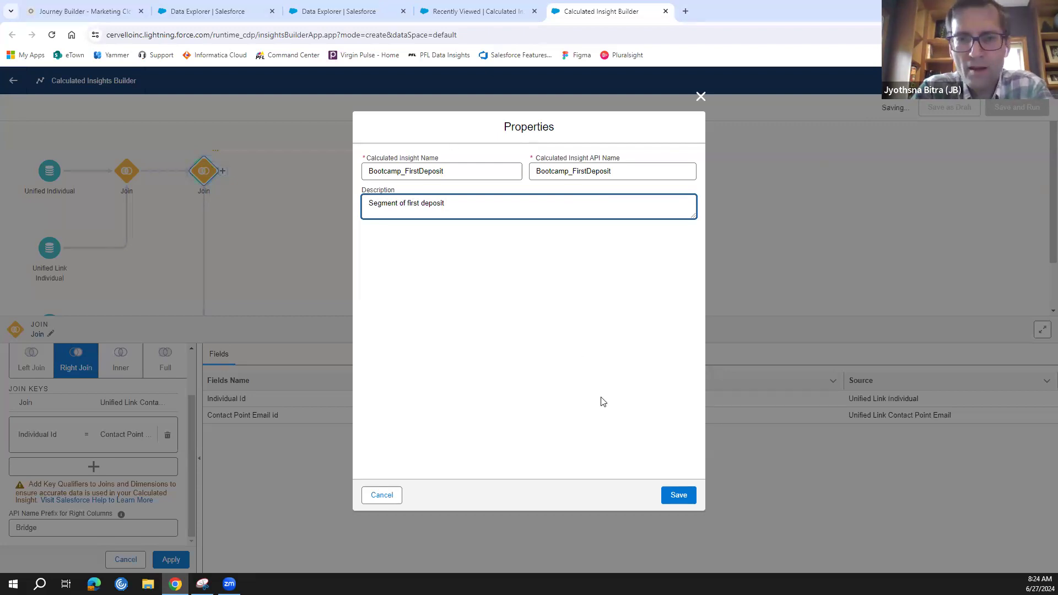
pyautogui.click(681, 501)
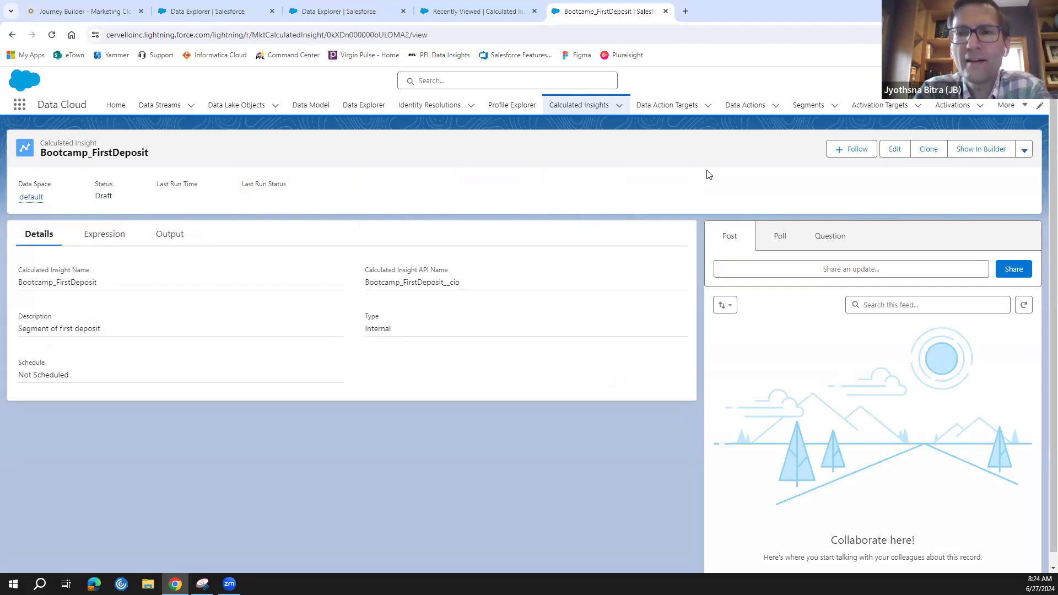
# Step: Open the saved draft for editing and add a third Join node that brings in Unified Indv Contact Point Email
pyautogui.click(893, 150)
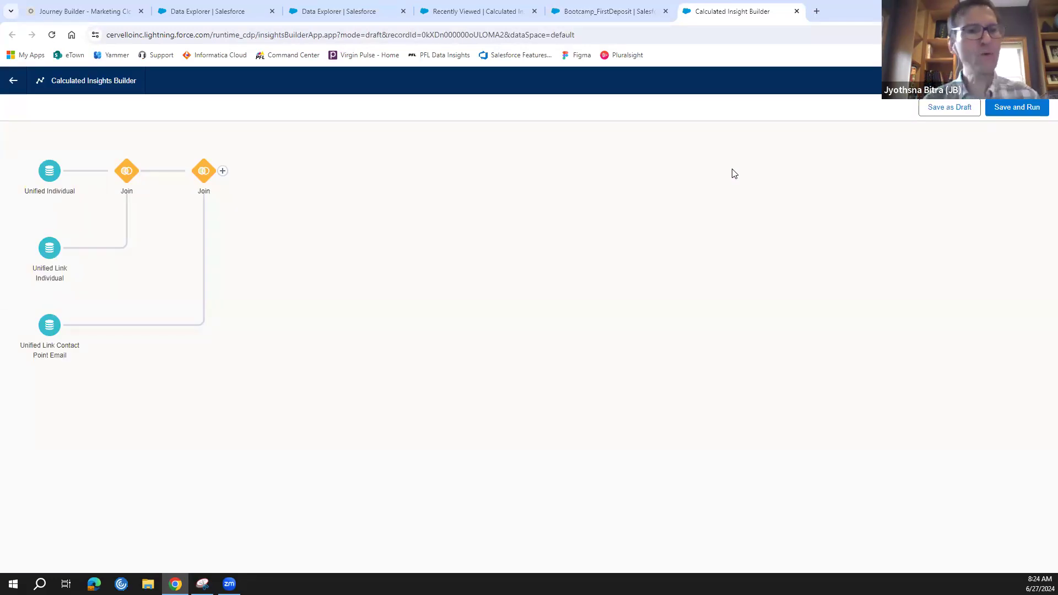
pyautogui.click(222, 171)
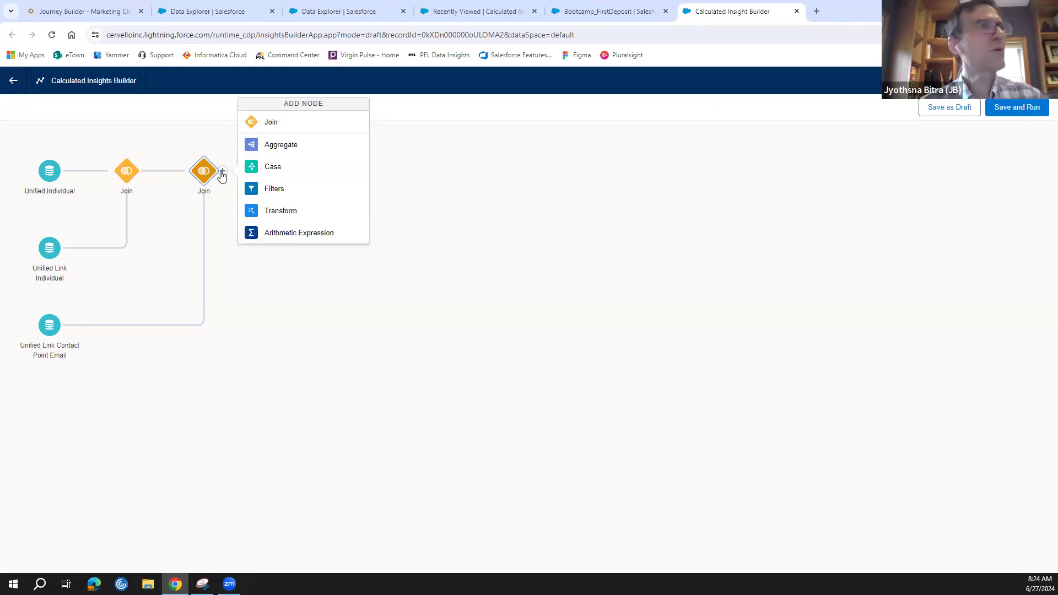
pyautogui.click(279, 126)
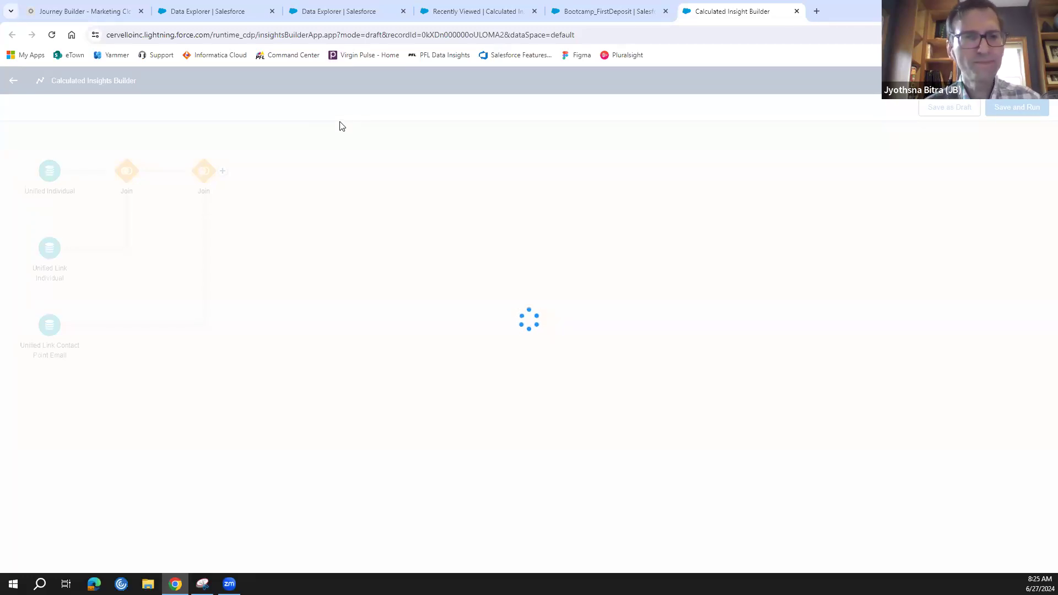
pyautogui.scroll(-5, 290, 277)
pyautogui.scroll(-10, 290, 277)
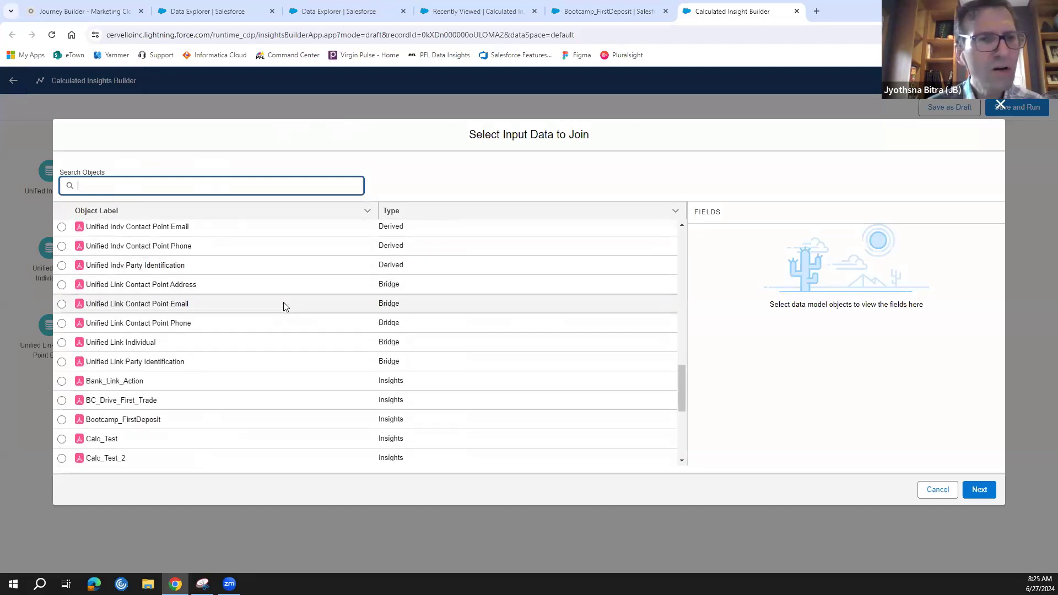
pyautogui.scroll(-5, 287, 300)
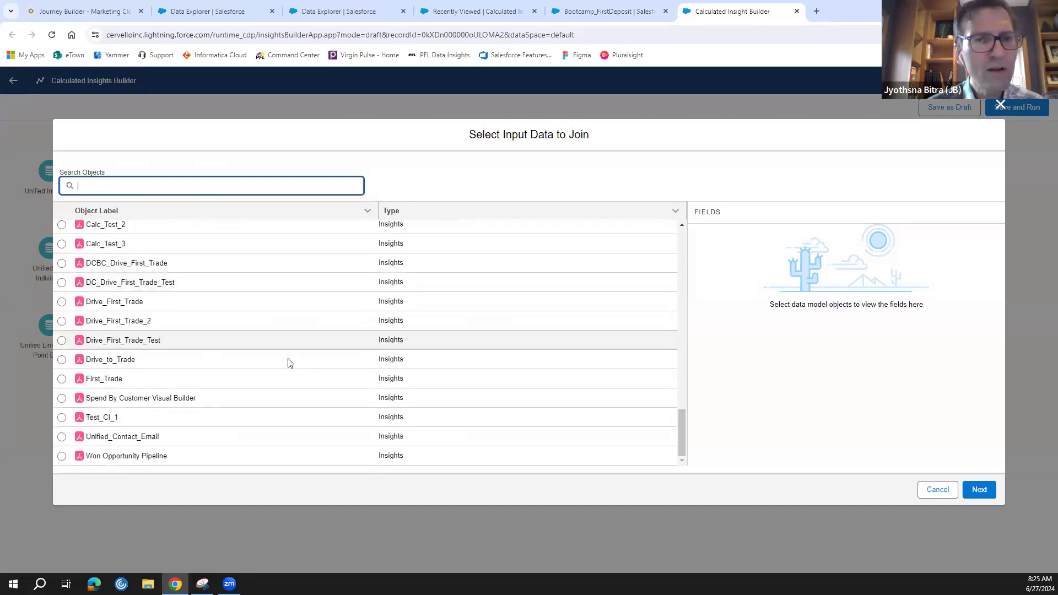
pyautogui.scroll(2, 290, 366)
pyautogui.scroll(-3, 291, 365)
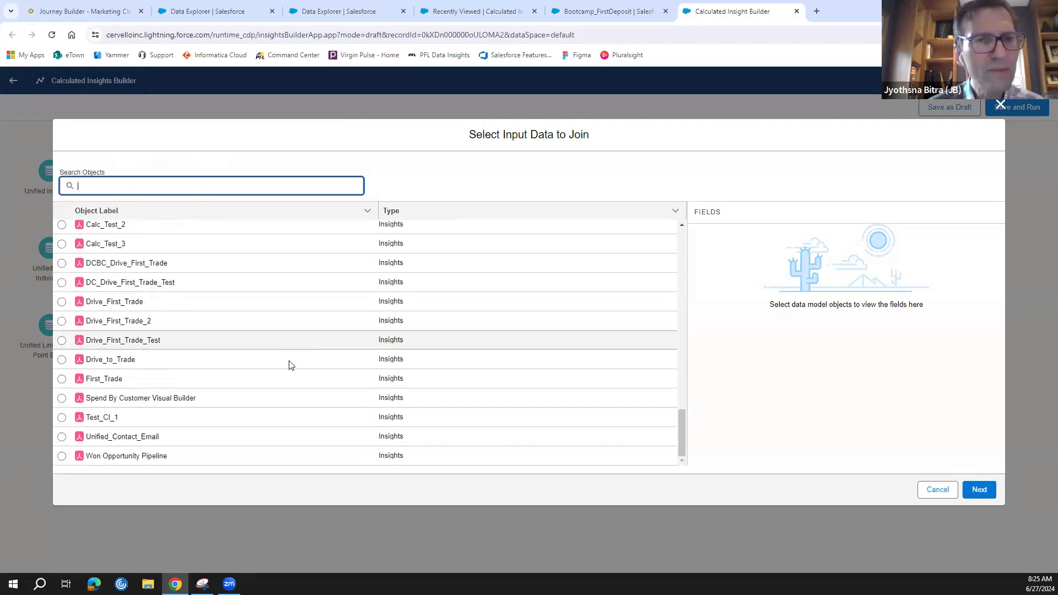
pyautogui.scroll(5, 291, 364)
pyautogui.scroll(4, 291, 366)
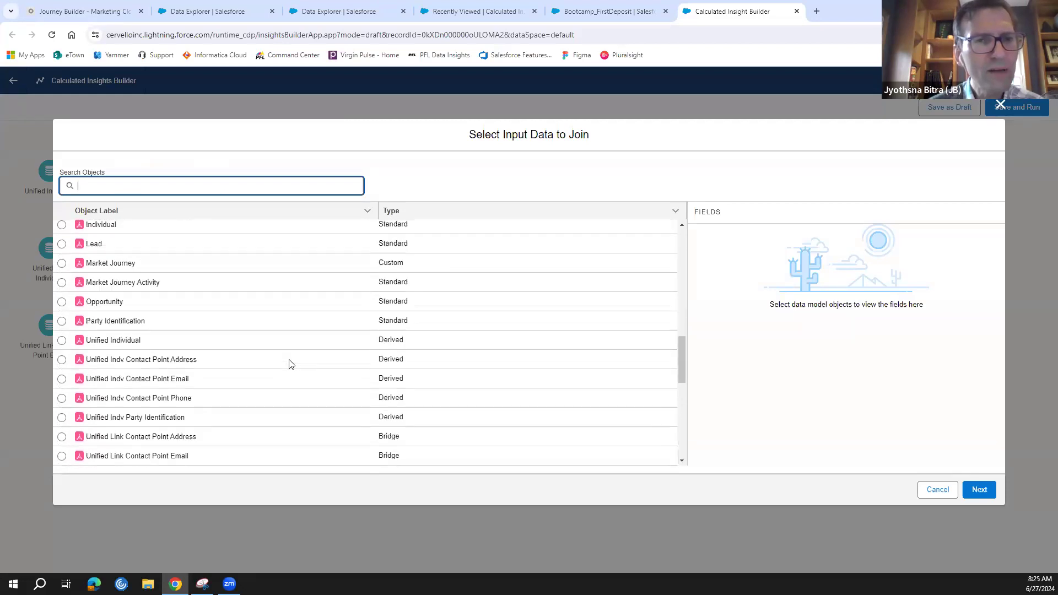
pyautogui.click(61, 378)
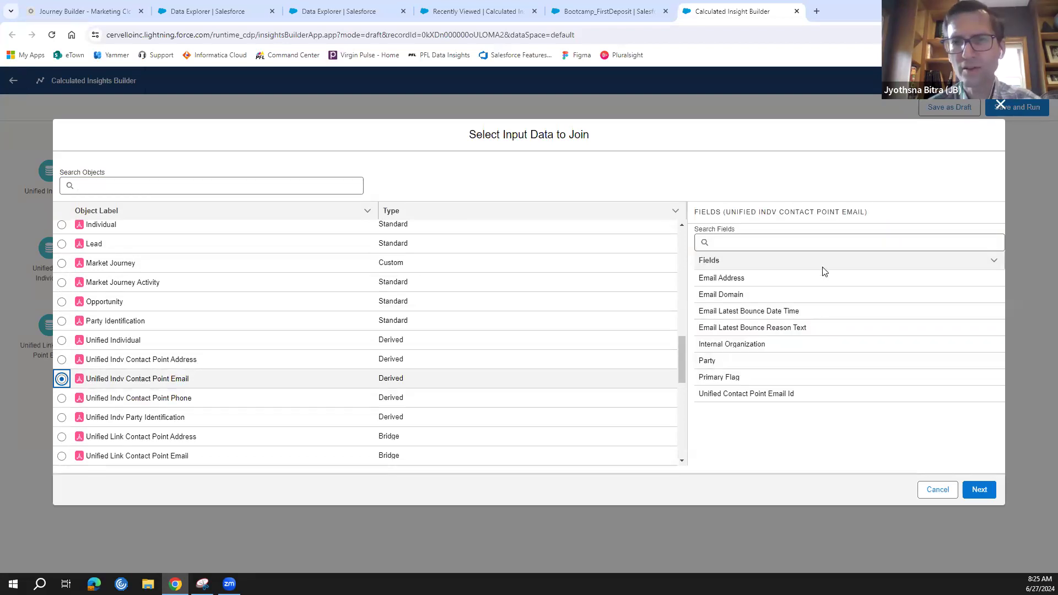
pyautogui.click(977, 489)
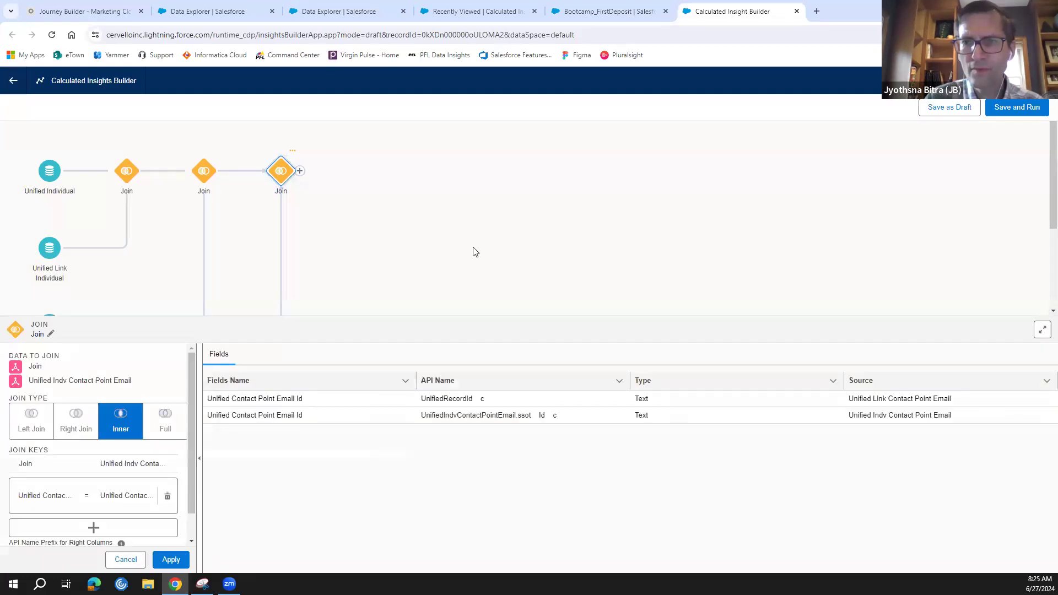
pyautogui.scroll(-1, 473, 253)
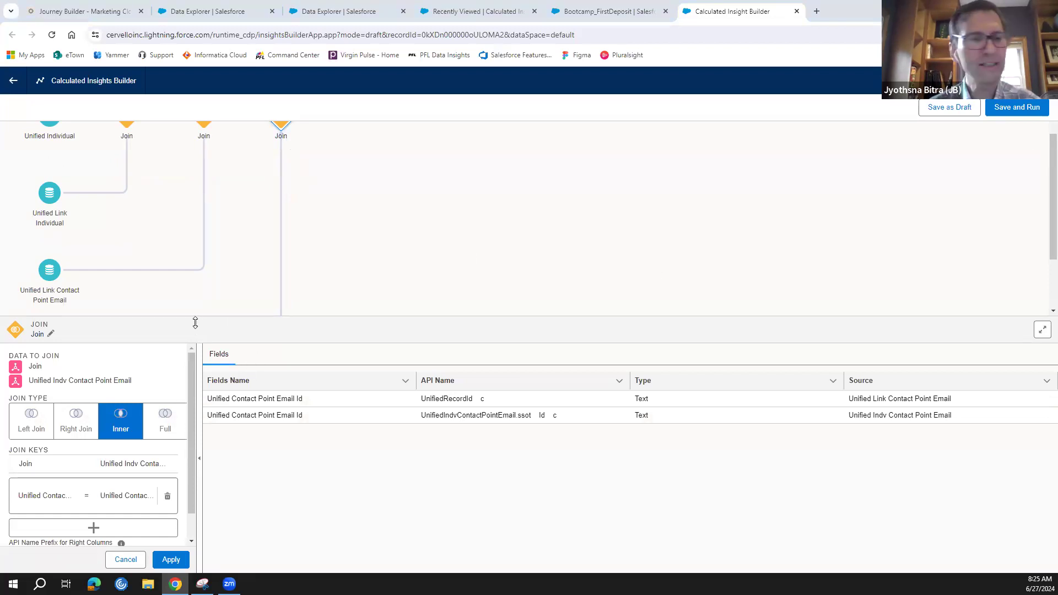
# Step: Set the third join, with Unified Indv Contact Point Email, to Right Join and apply it
pyautogui.click(76, 426)
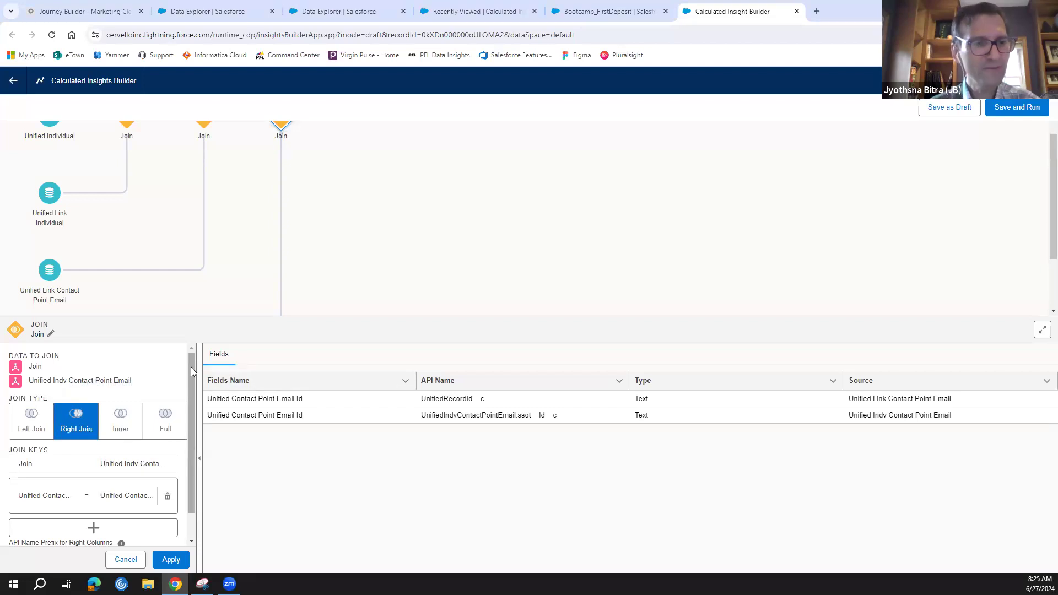
pyautogui.moveTo(191, 381); pyautogui.dragTo(193, 412)
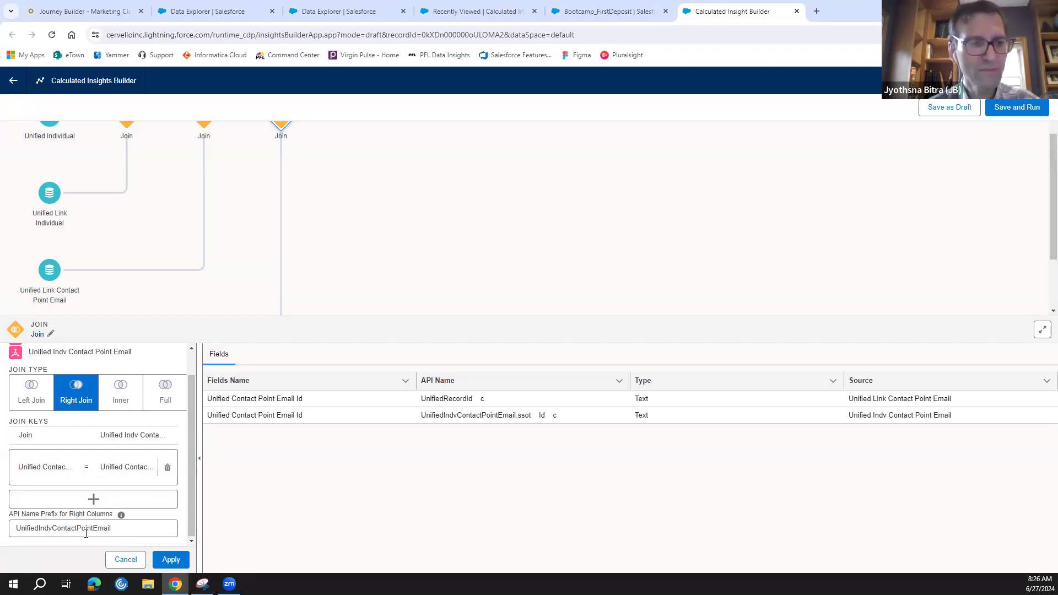
pyautogui.click(170, 559)
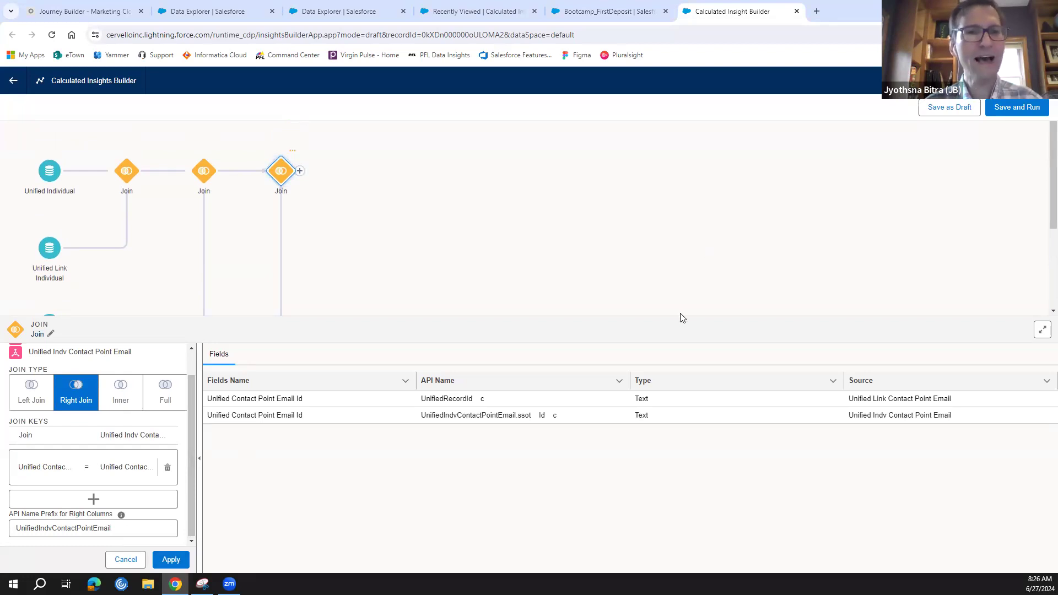
# Step: Add an Aggregate node after the third join
pyautogui.moveTo(680, 318); pyautogui.dragTo(683, 369)
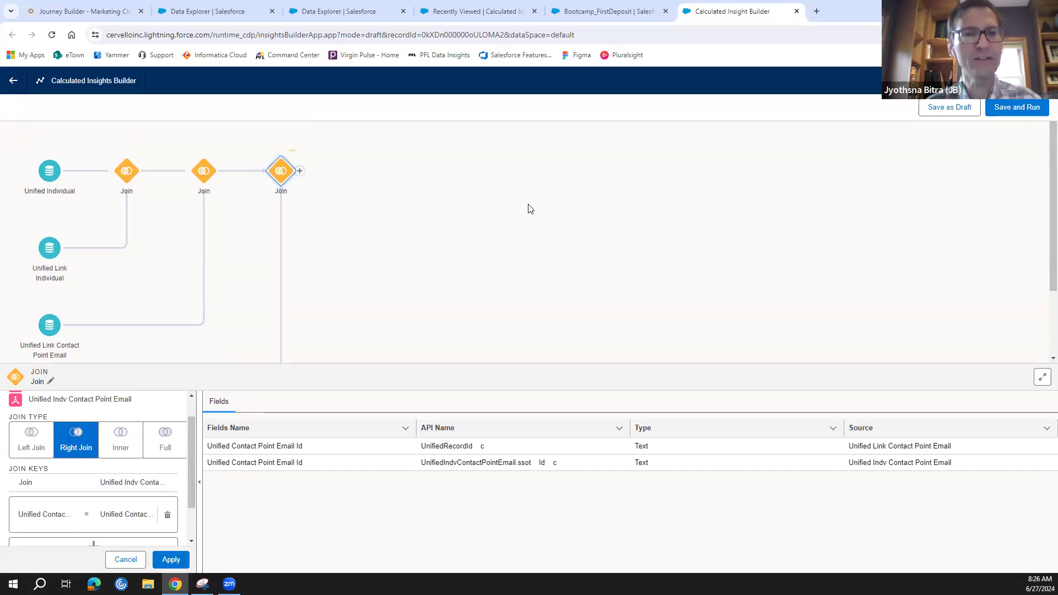
pyautogui.click(299, 172)
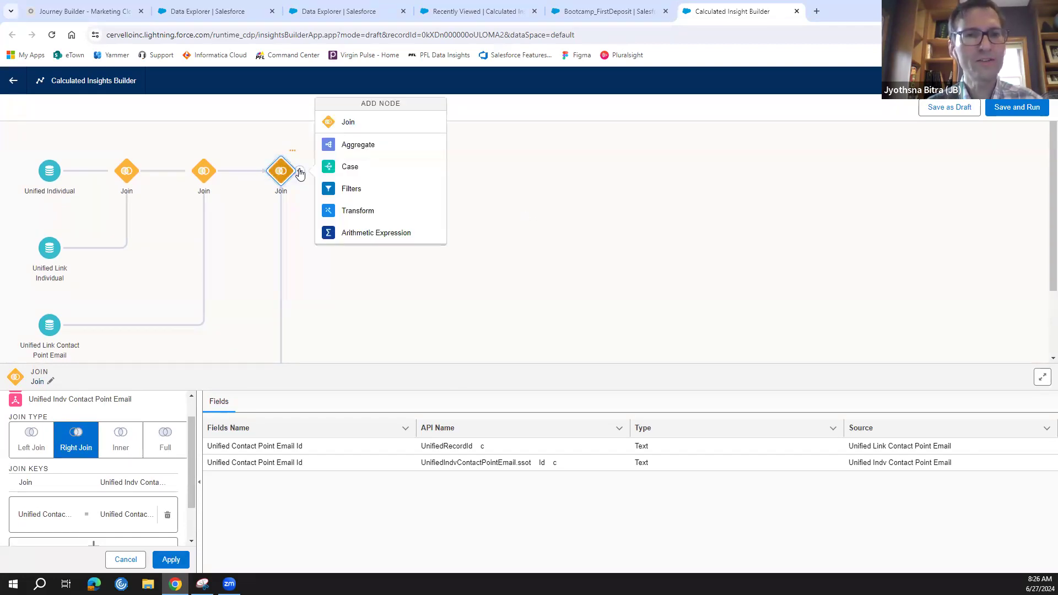
pyautogui.click(370, 155)
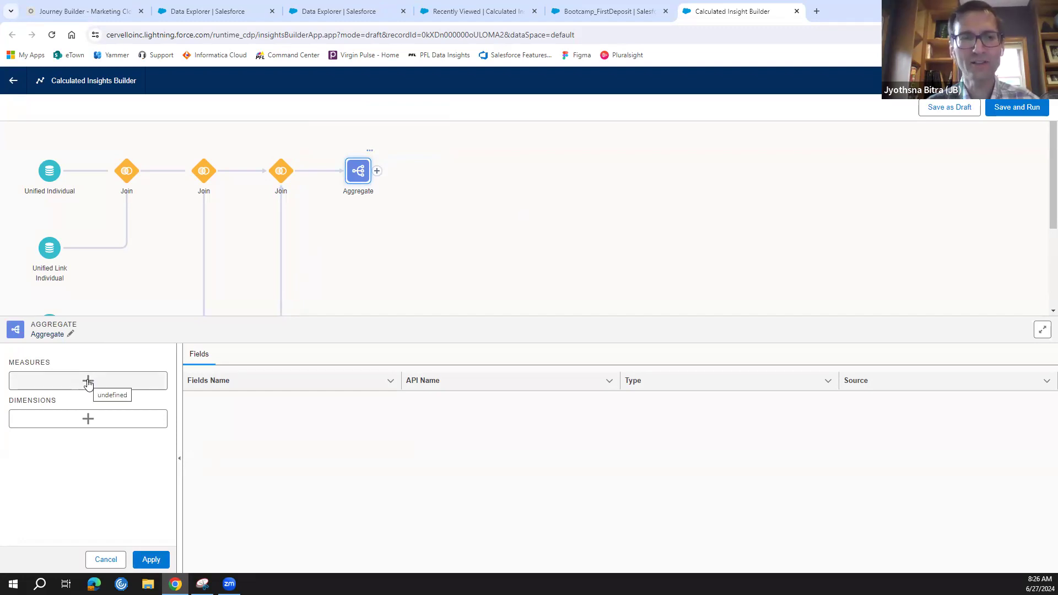
# Step: Add a Count measure on Unified Individual's Deposit Amount to the Aggregate node, name it DepositCount, and apply it
pyautogui.click(88, 381)
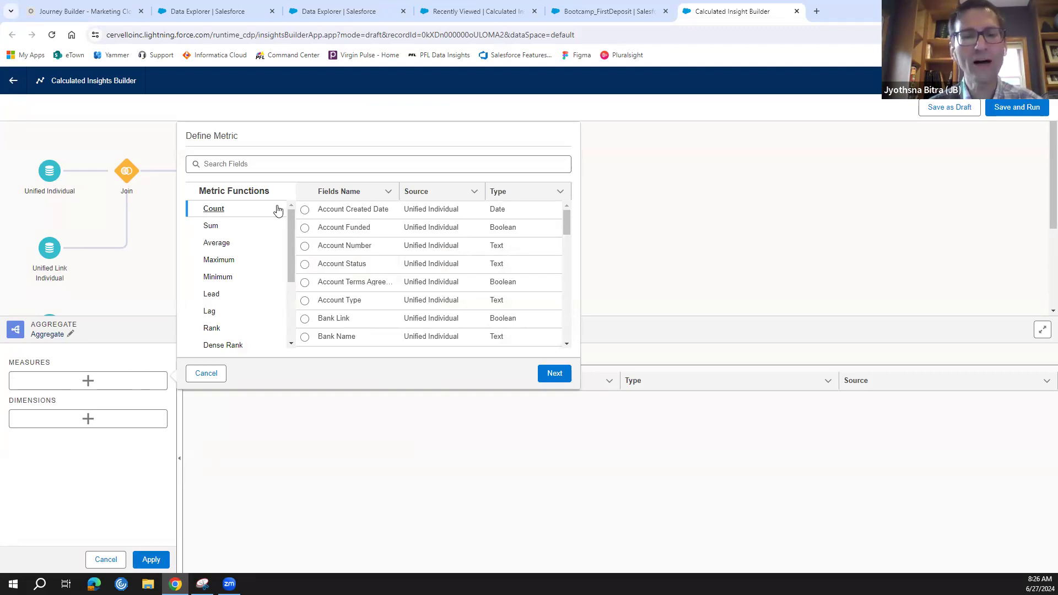
pyautogui.scroll(-1, 434, 225)
pyautogui.scroll(-1, 434, 225)
pyautogui.scroll(-1, 419, 231)
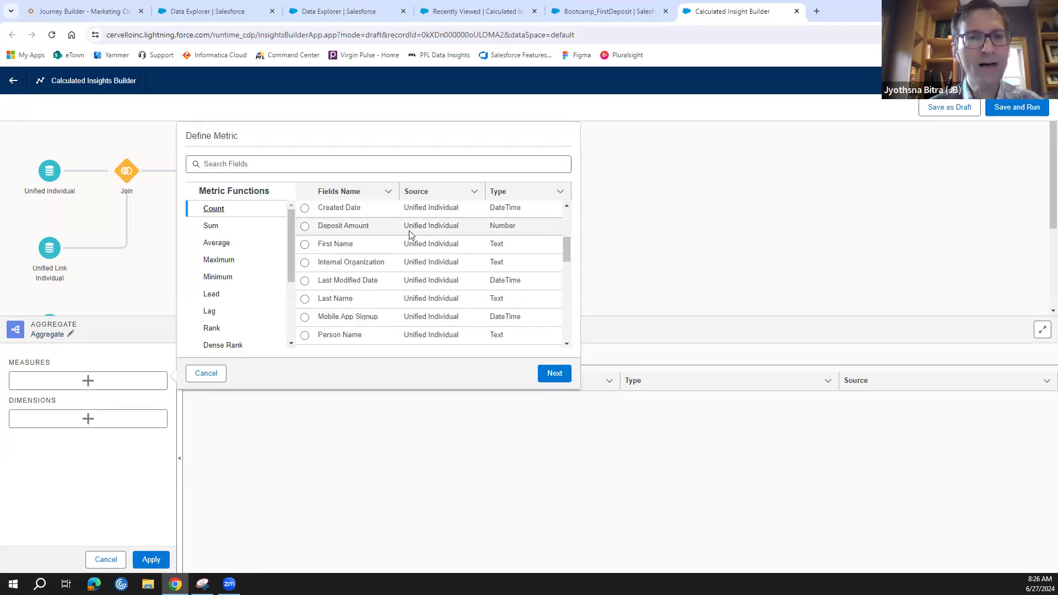
pyautogui.click(305, 227)
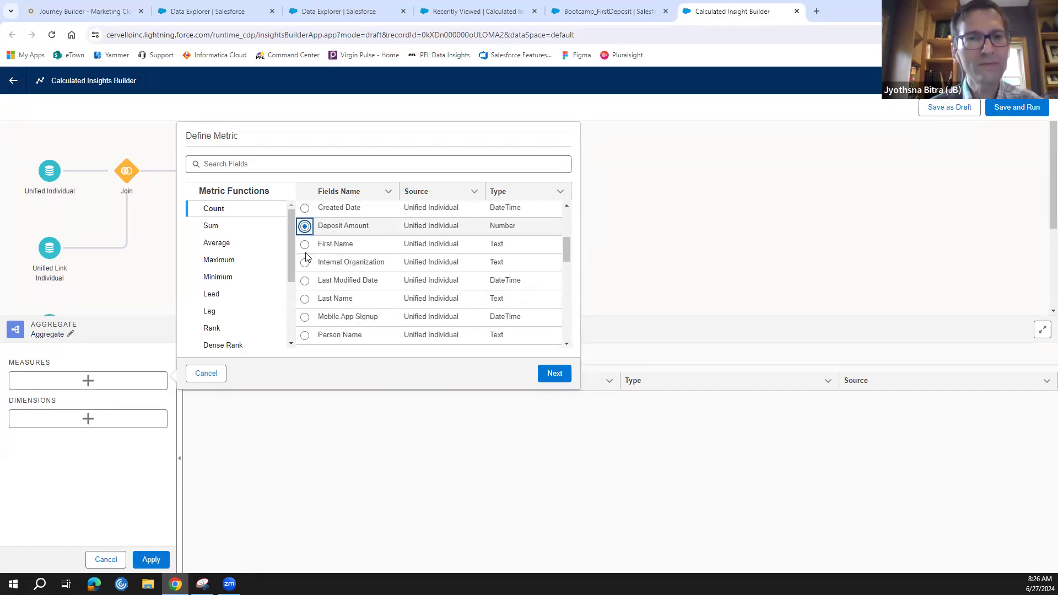
pyautogui.click(553, 374)
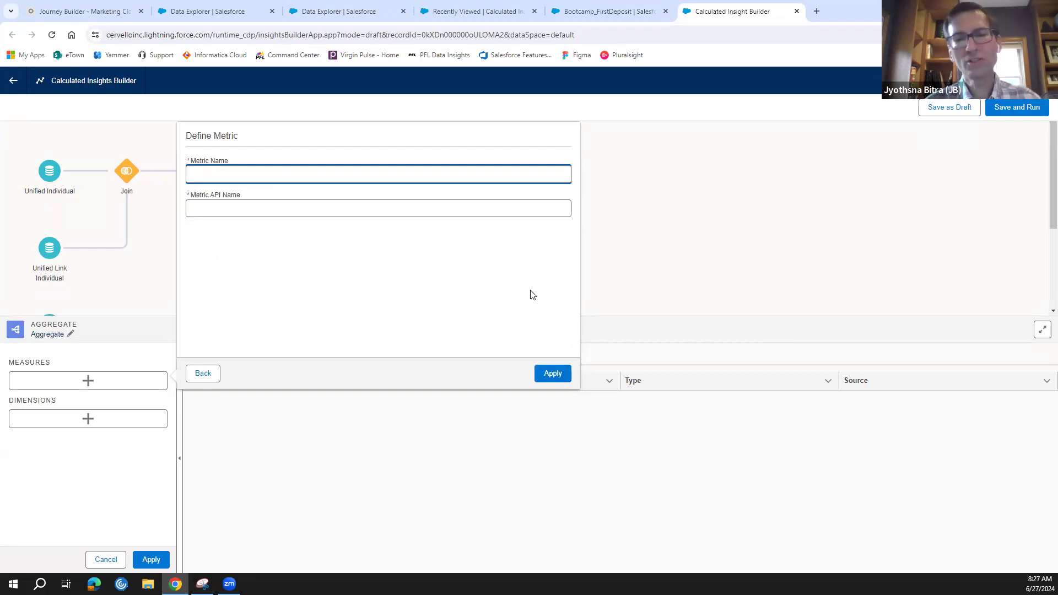
pyautogui.write('epositCount')
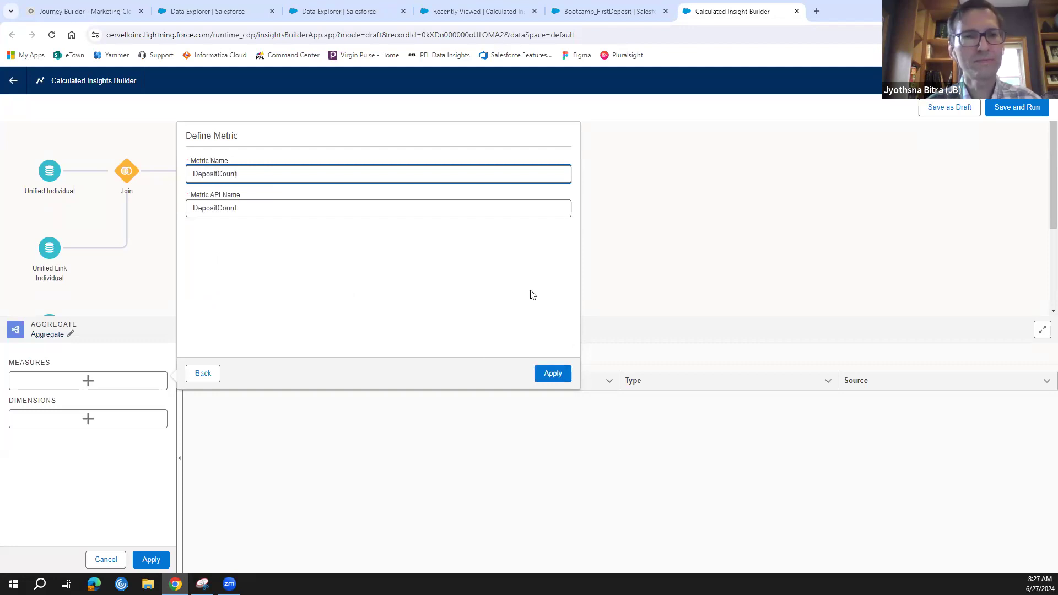
pyautogui.click(551, 374)
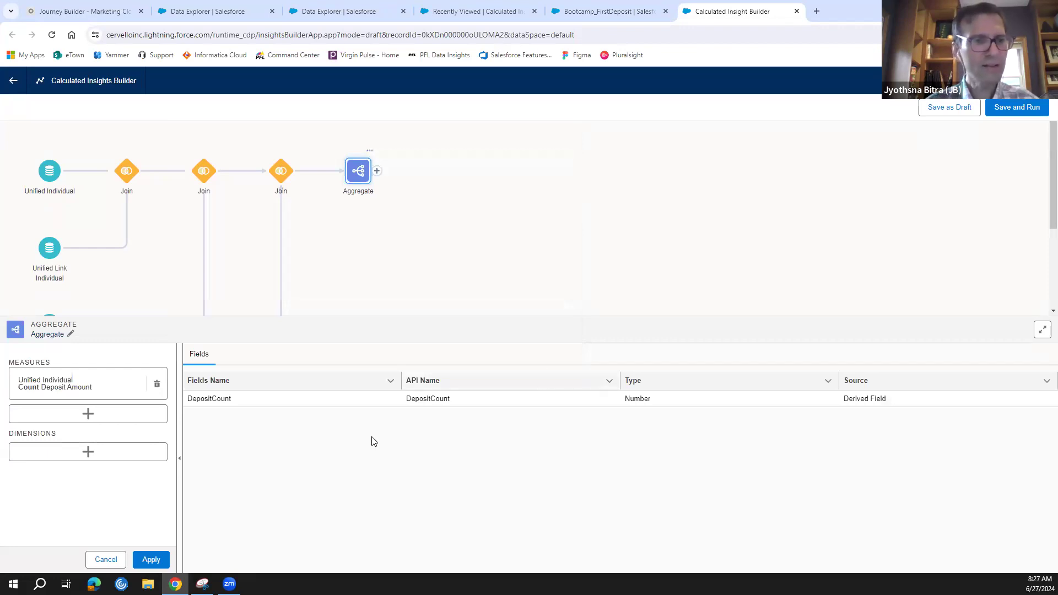
pyautogui.click(153, 560)
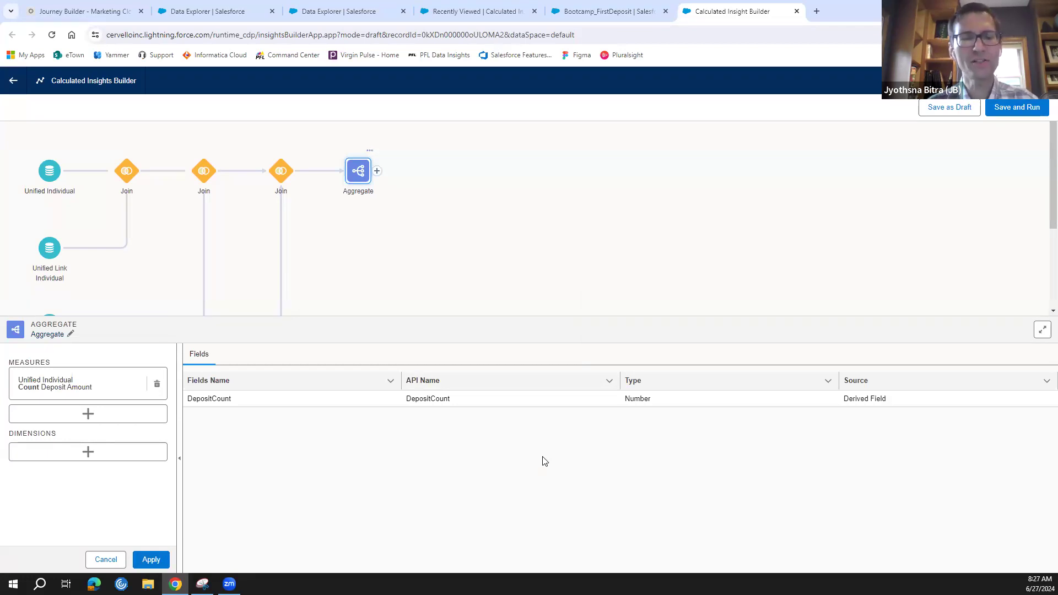
# Step: Add a dimension named SubscriberKey using Contact Point Email Id from Unified Link Contact Point Email
pyautogui.click(88, 453)
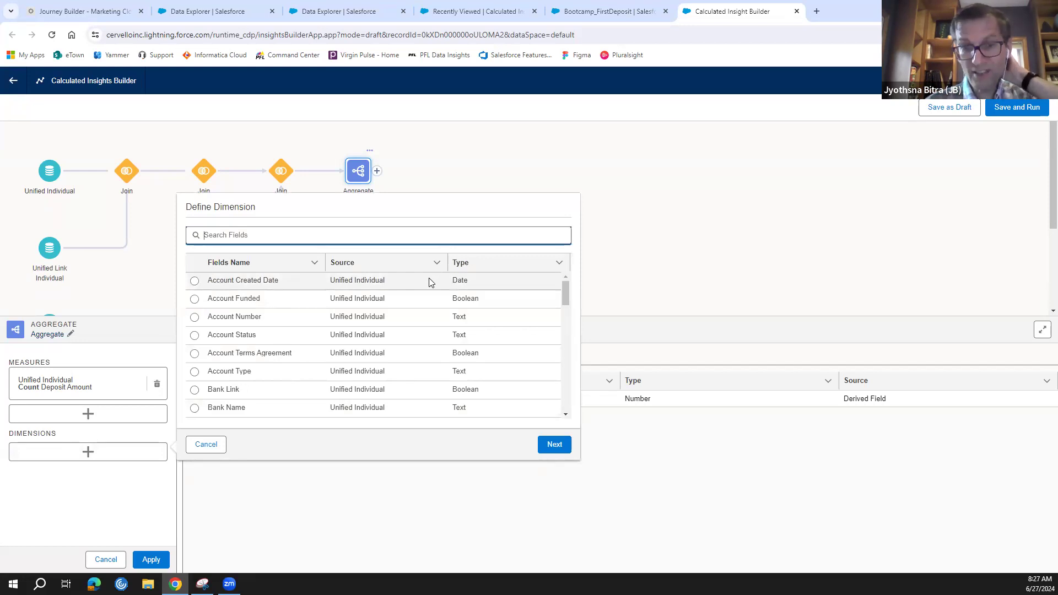
pyautogui.scroll(-3, 431, 282)
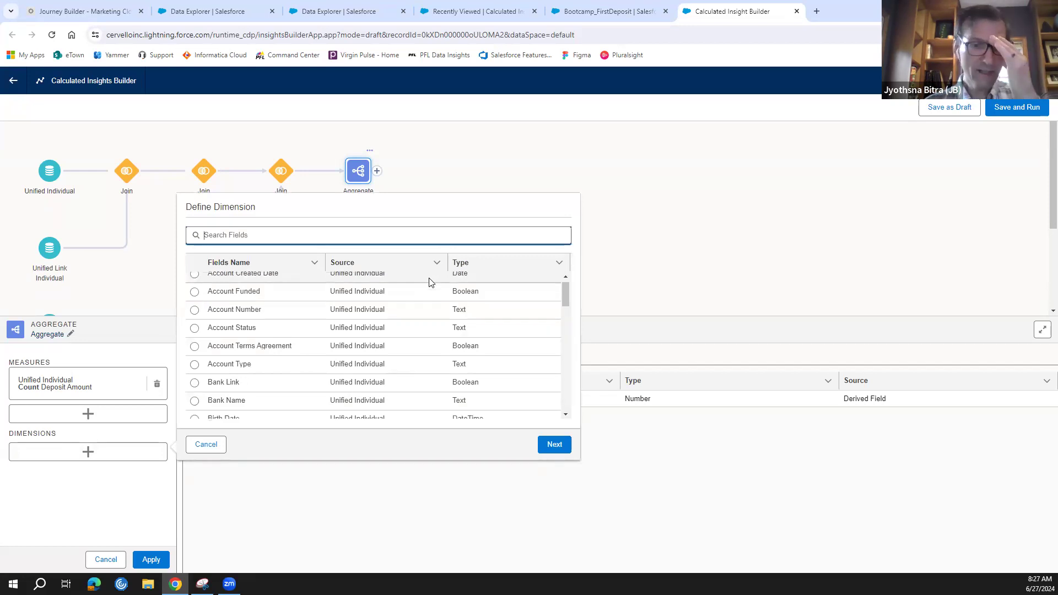
pyautogui.scroll(-1, 431, 282)
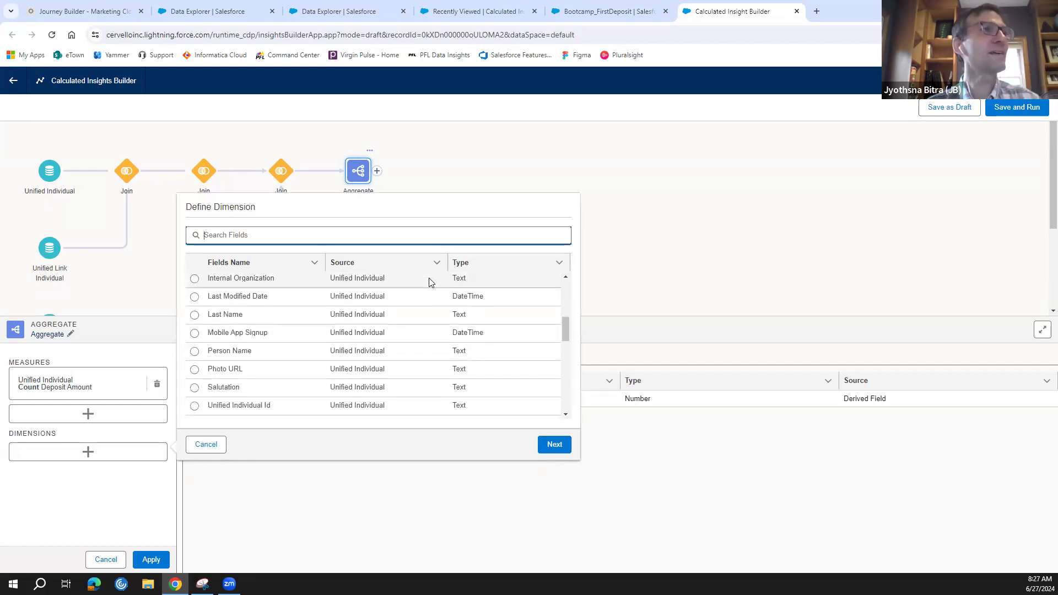
pyautogui.scroll(-1, 430, 282)
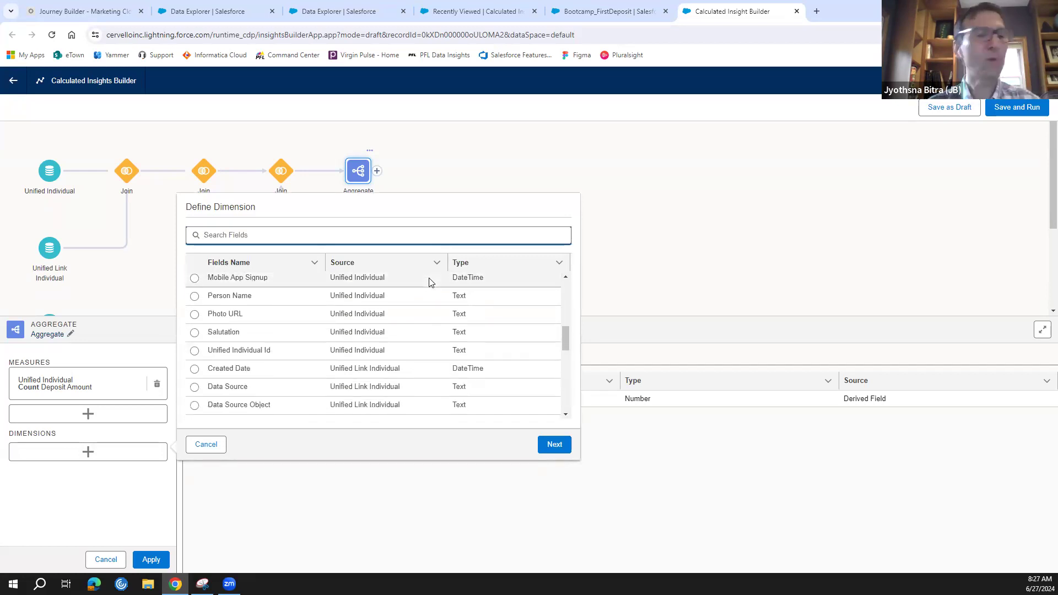
pyautogui.scroll(-3, 431, 282)
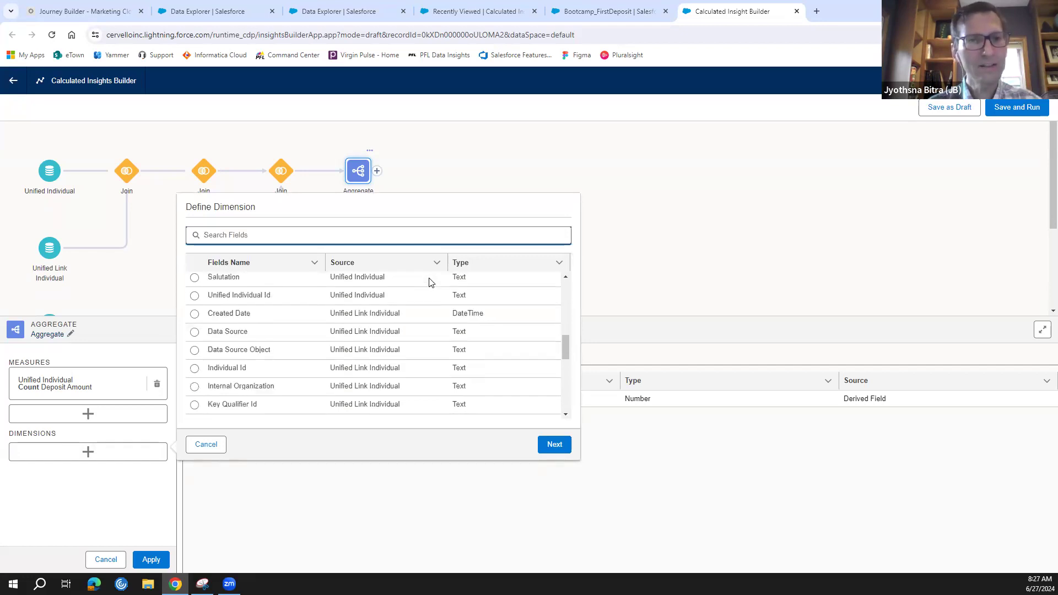
pyautogui.scroll(-1, 431, 283)
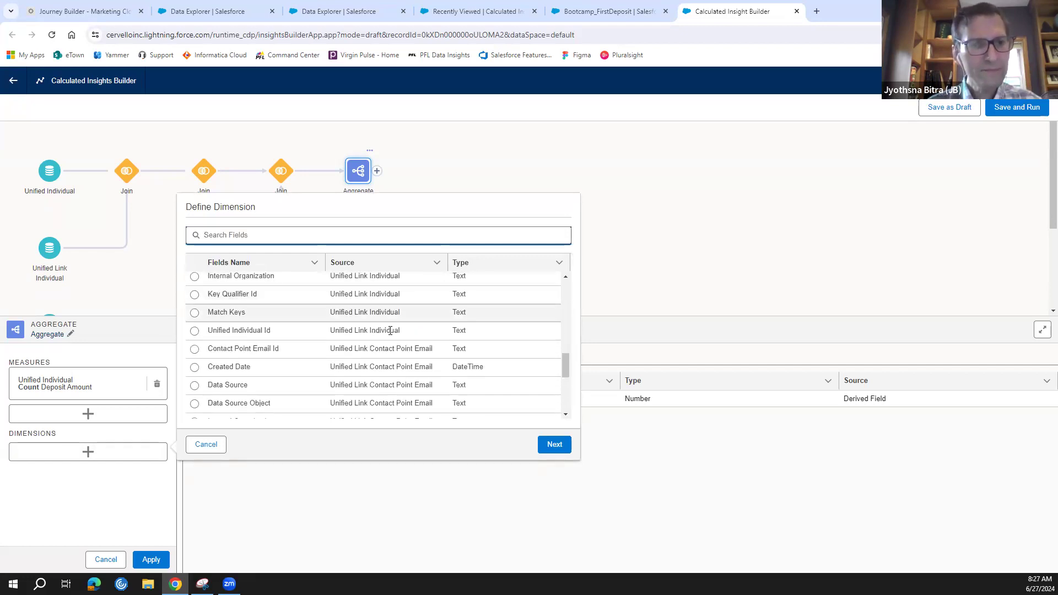
pyautogui.click(195, 349)
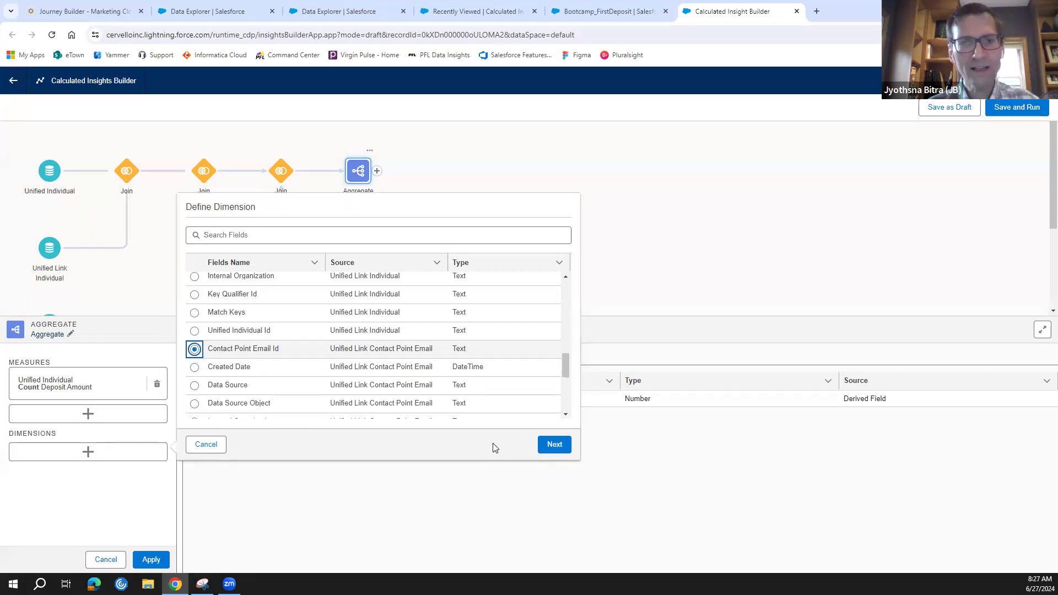
pyautogui.click(548, 446)
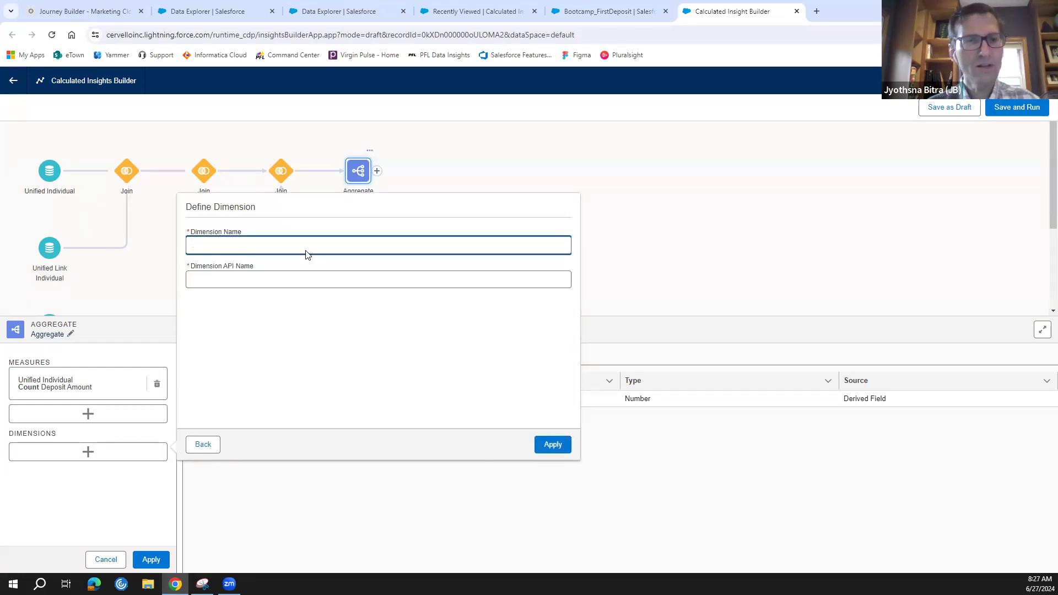
pyautogui.write('SubscriberKey')
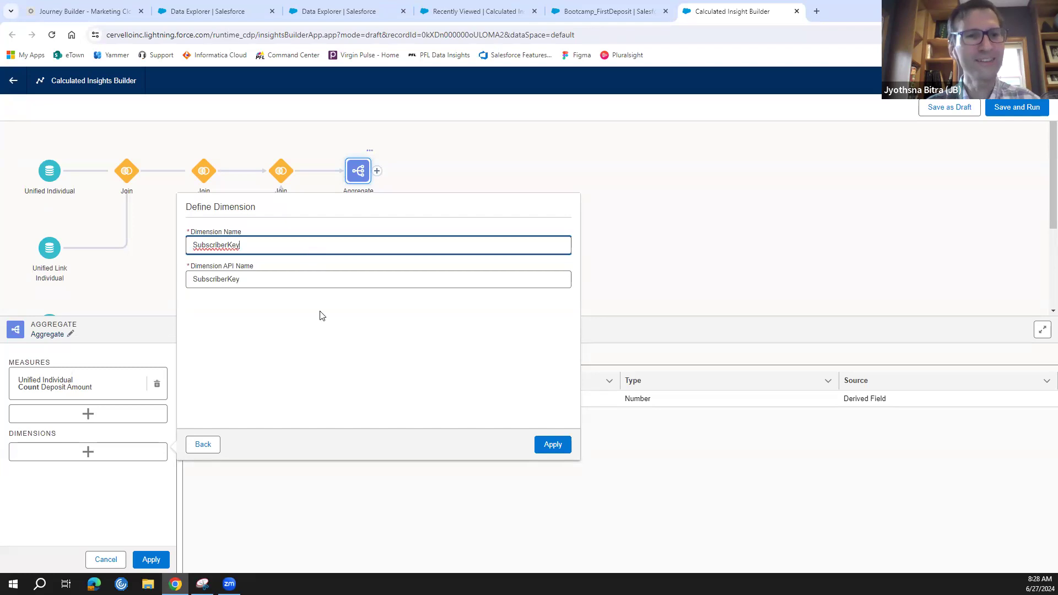
pyautogui.click(552, 446)
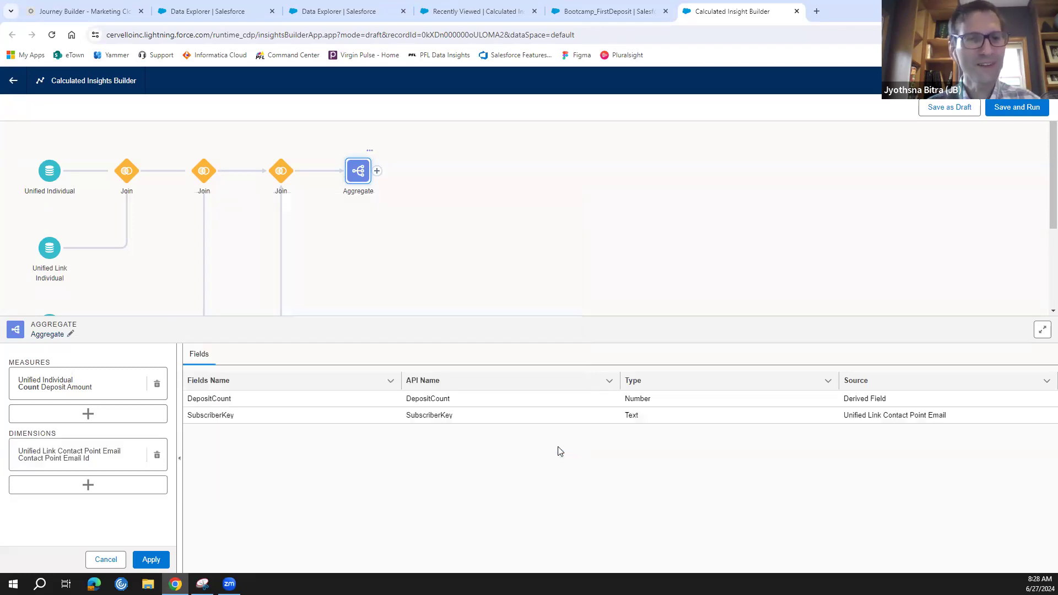
# Step: Add a dimension named EmailAddress using Email Address from Unified Indv Contact Point Email
pyautogui.click(88, 486)
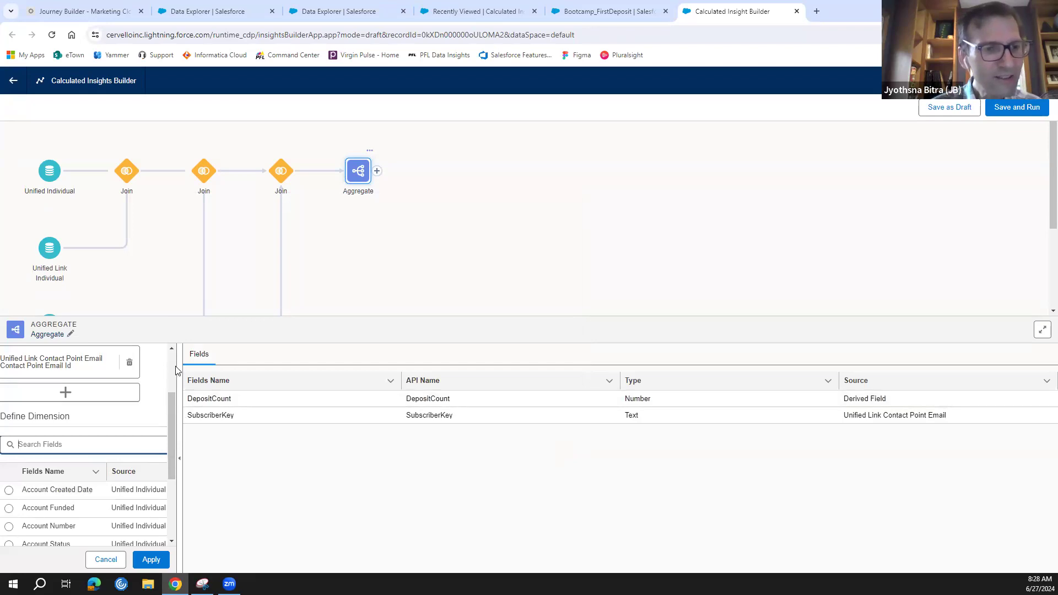
pyautogui.click(145, 347)
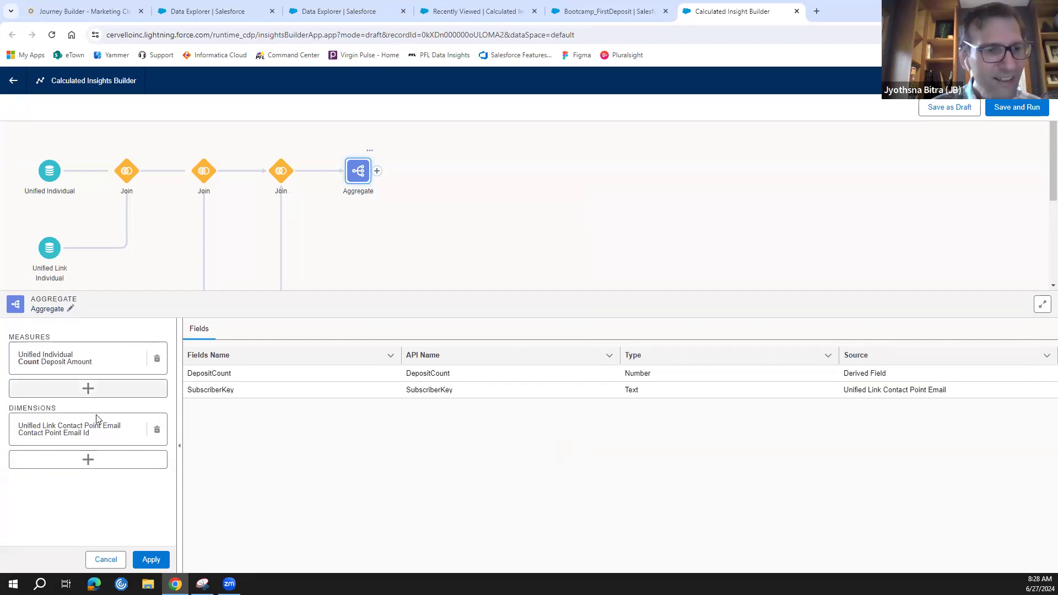
pyautogui.click(89, 460)
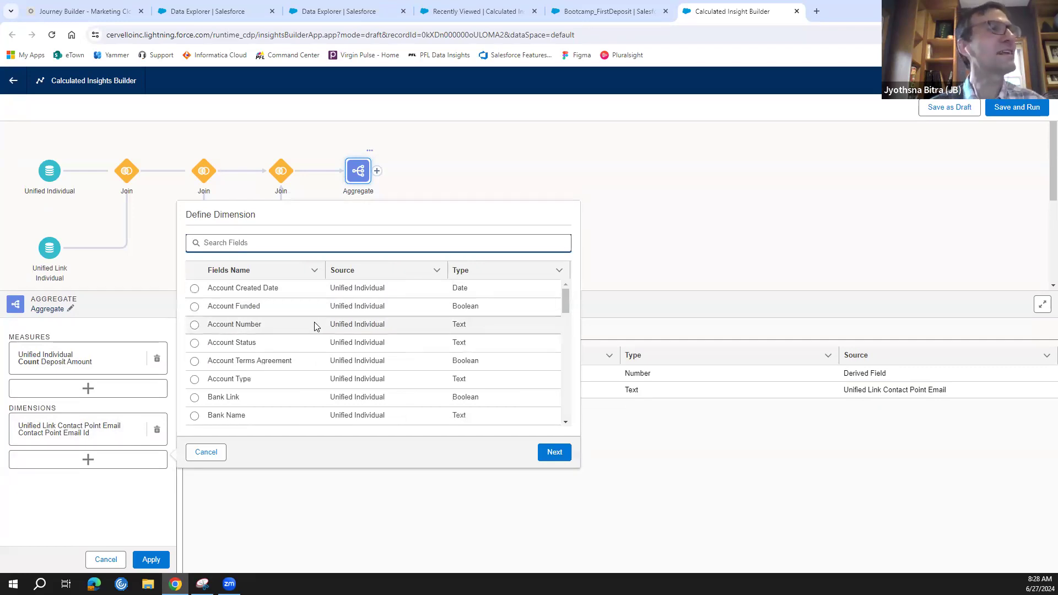
pyautogui.scroll(-4, 317, 327)
pyautogui.scroll(-5, 317, 326)
pyautogui.scroll(-5, 317, 327)
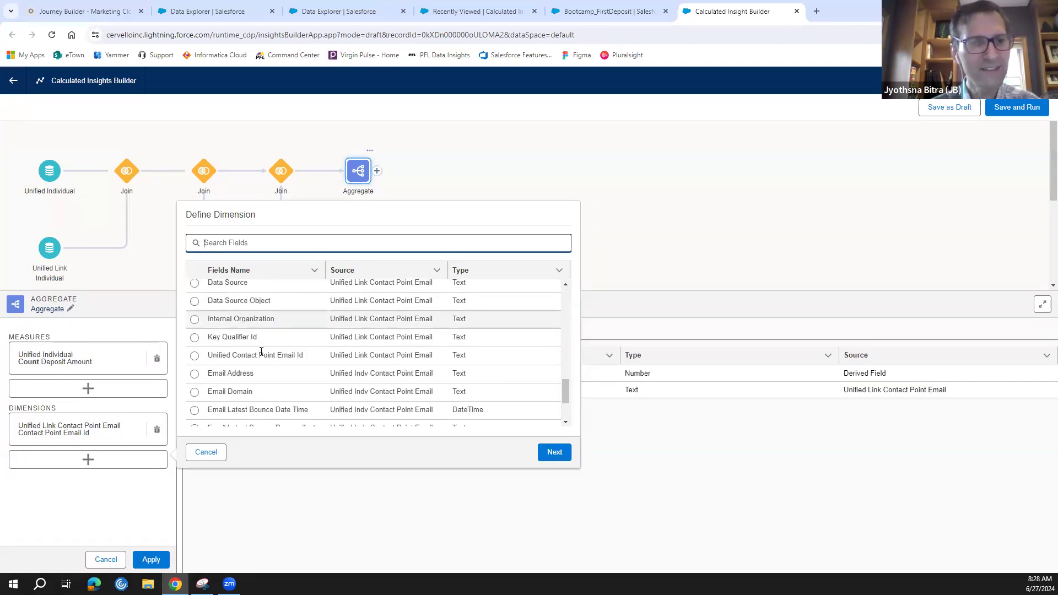
pyautogui.click(194, 374)
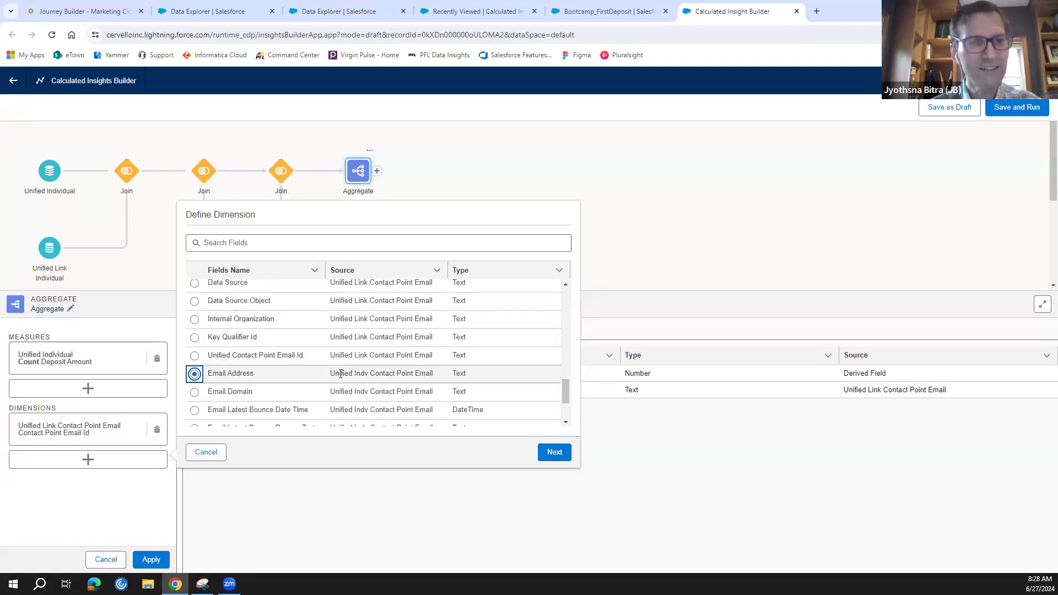
pyautogui.click(551, 455)
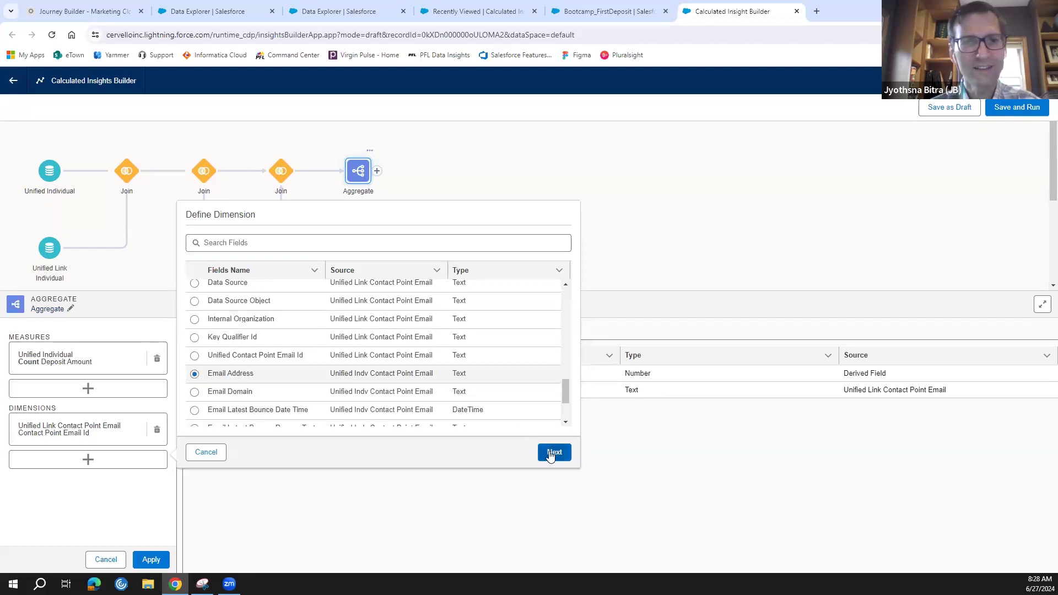
pyautogui.write('EmailAddress')
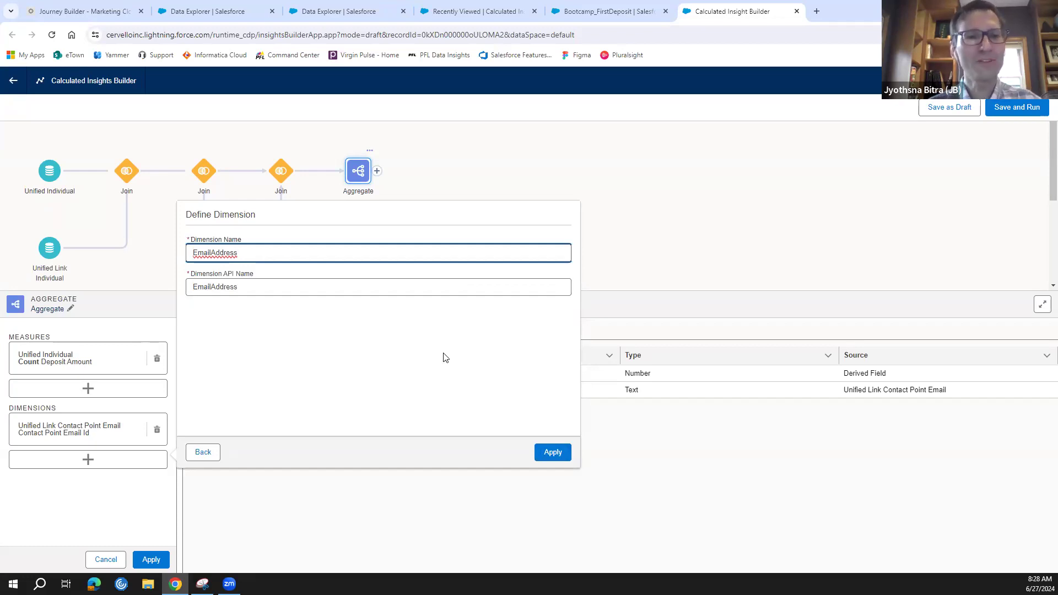
pyautogui.click(552, 453)
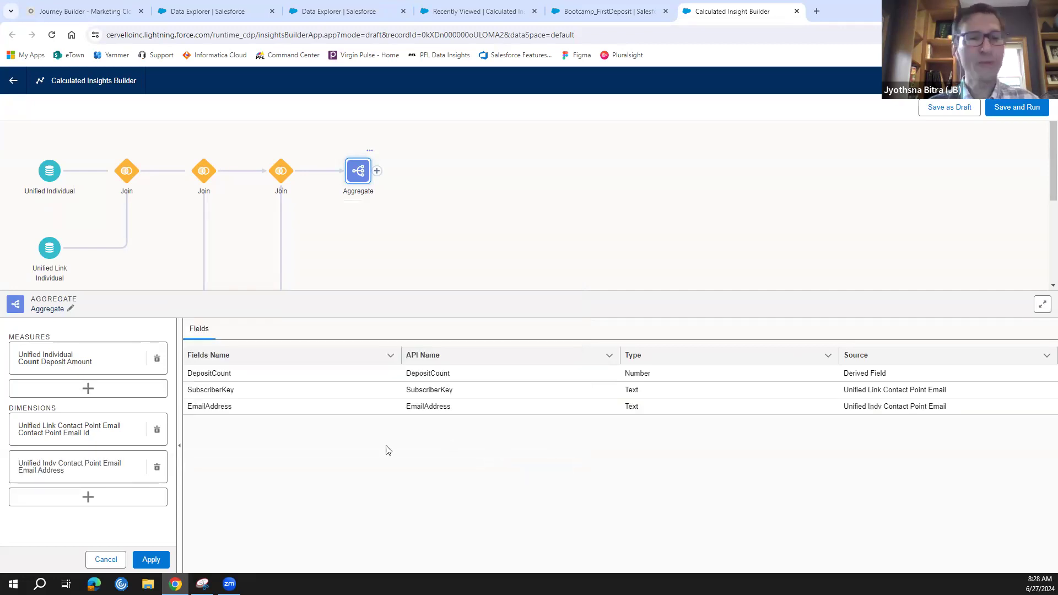
# Step: Add a dimension named FirstName using First Name from Unified Individual
pyautogui.click(127, 501)
pyautogui.scroll(-3, 292, 358)
pyautogui.scroll(-1, 291, 359)
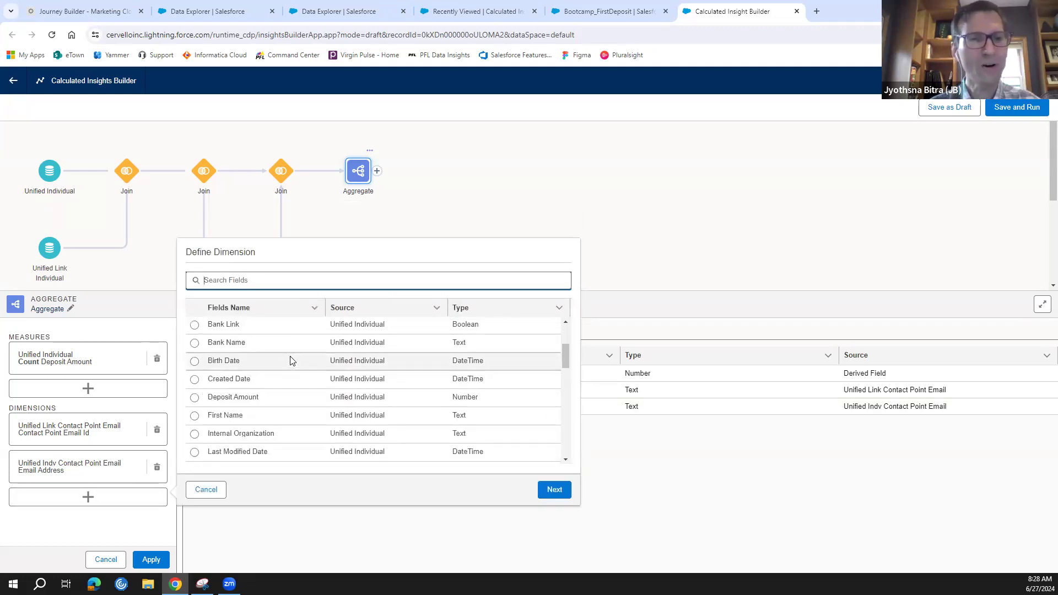
pyautogui.click(194, 416)
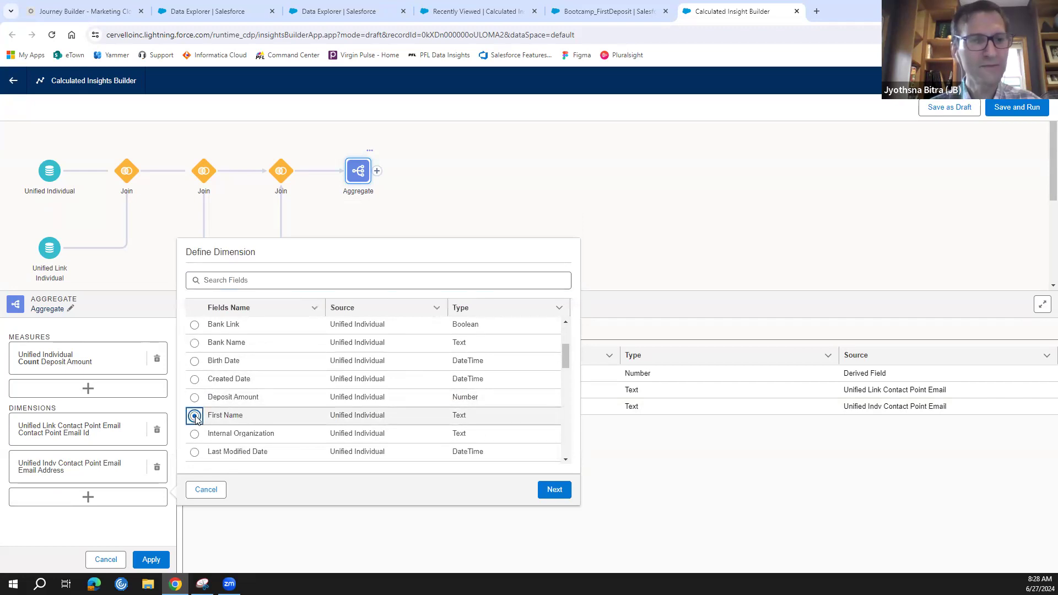
pyautogui.click(546, 492)
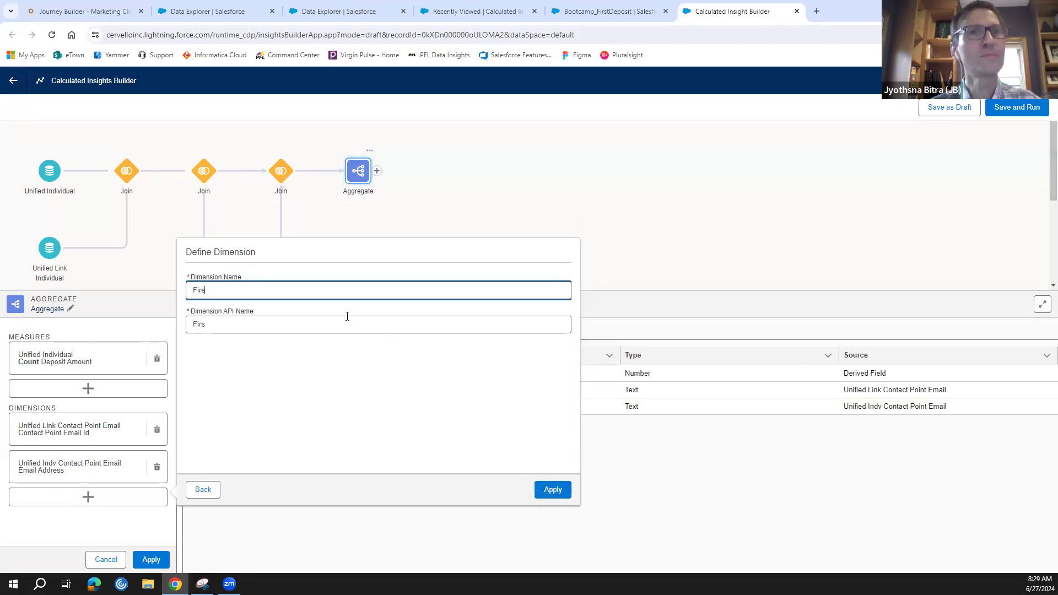
pyautogui.write('FirstName')
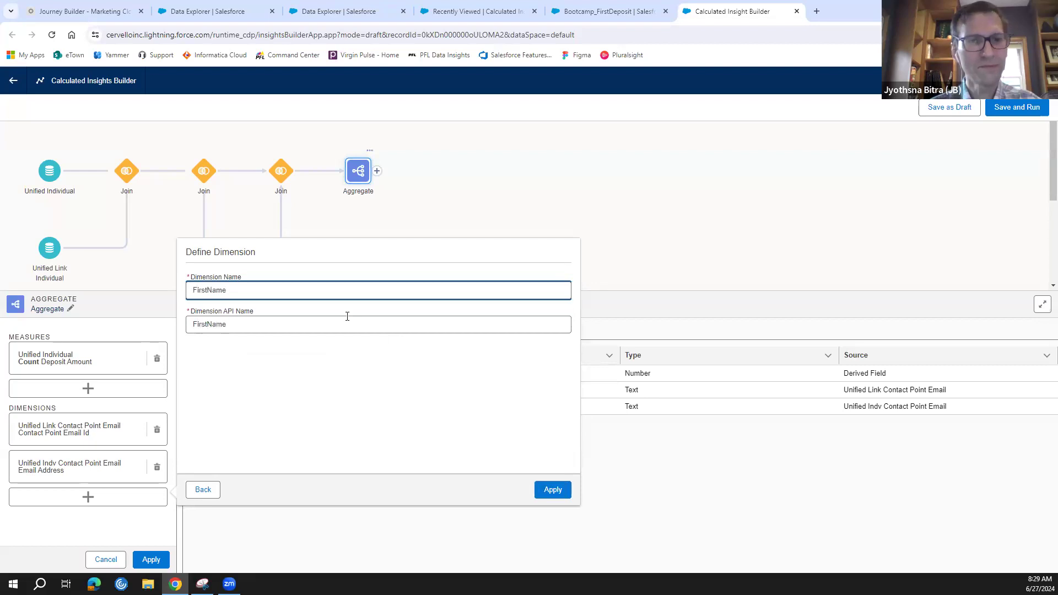
pyautogui.click(552, 490)
# Step: Add a dimension named BankName using Bank Name from Unified Individual
pyautogui.scroll(-1, 84, 510)
pyautogui.click(83, 528)
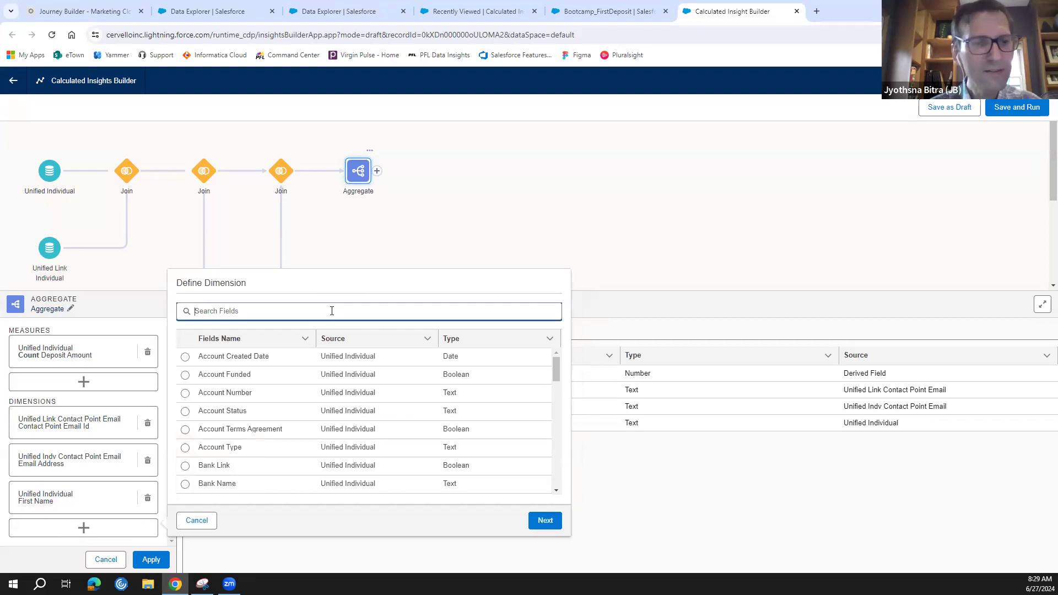
pyautogui.click(185, 484)
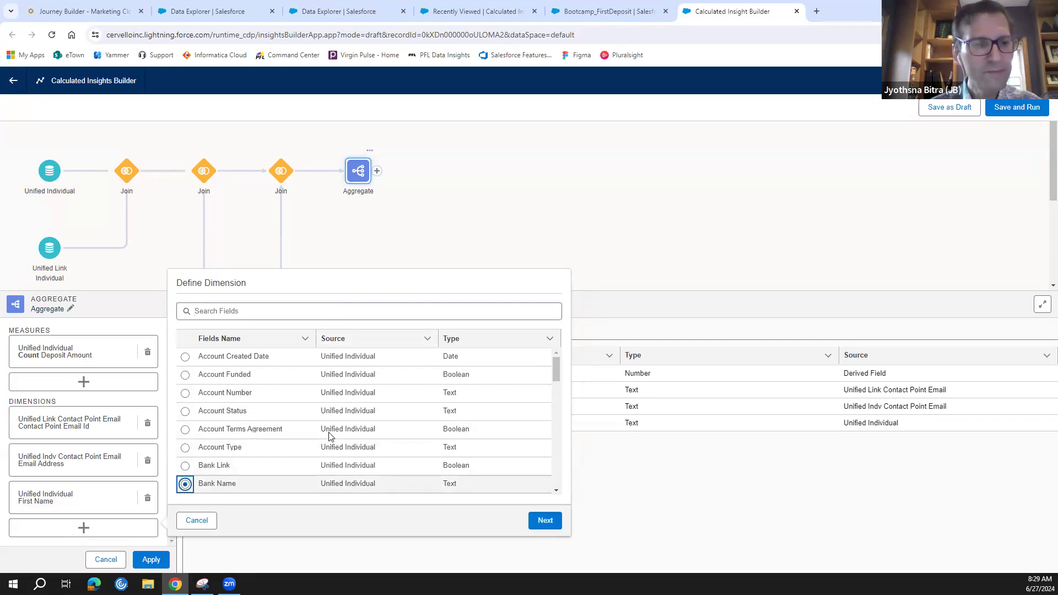
pyautogui.click(544, 521)
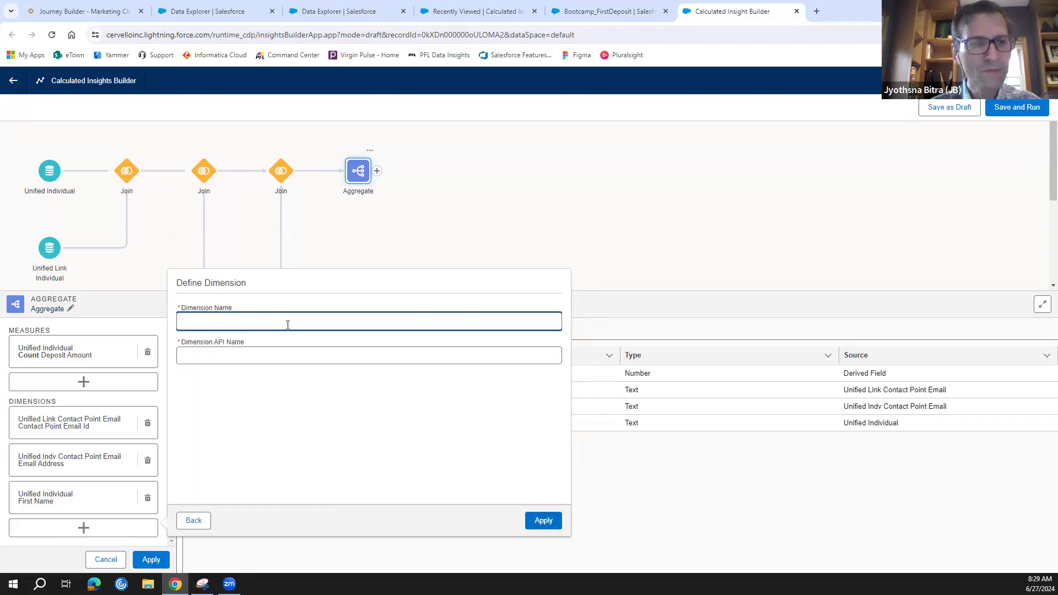
pyautogui.write('BankName')
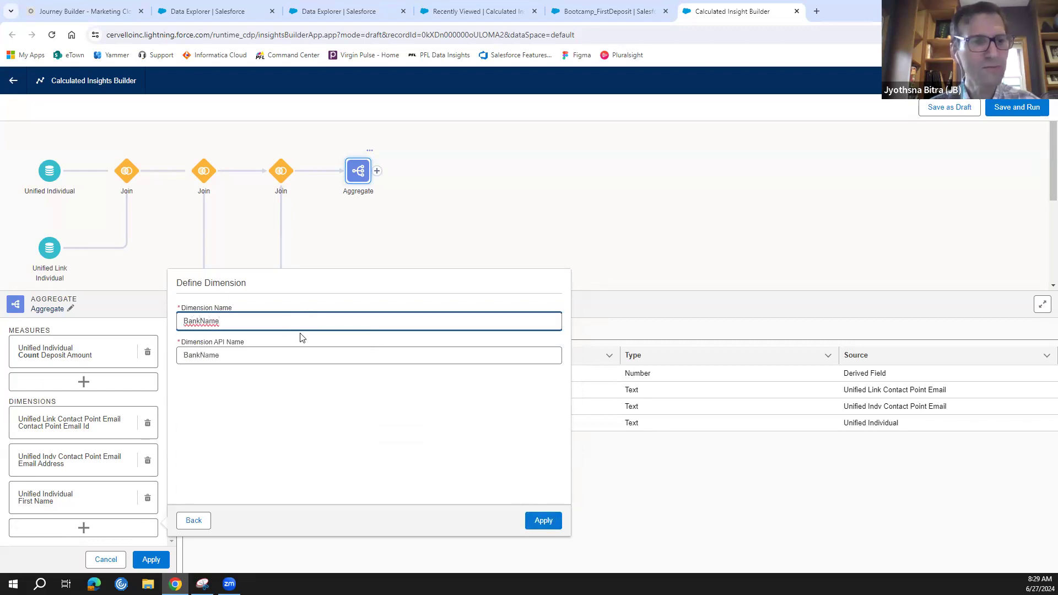
pyautogui.click(543, 521)
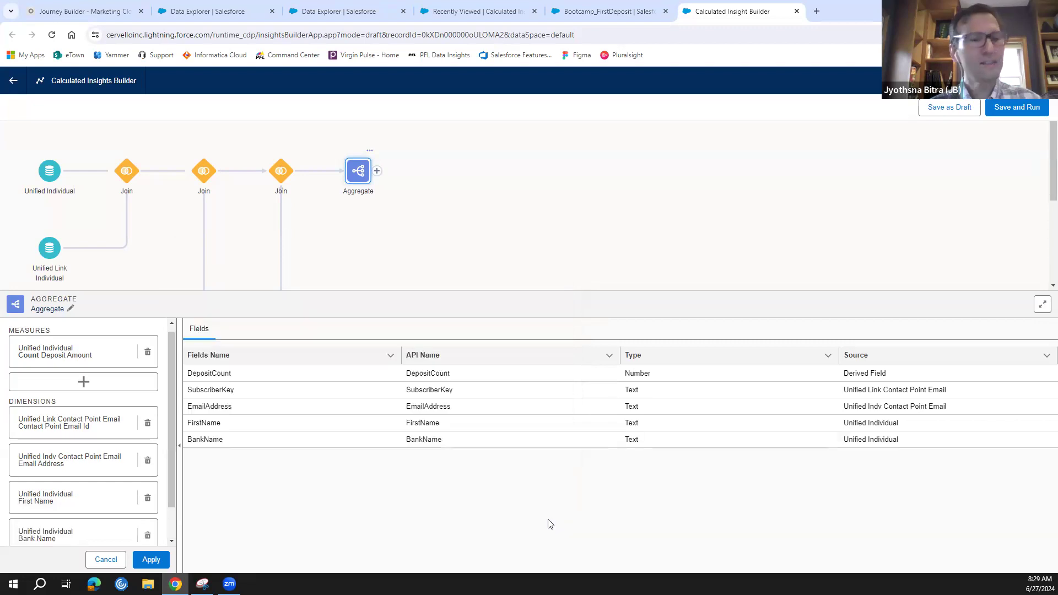
# Step: Add a dimension named DepositAmount using Deposit Amount from Unified Individual
pyautogui.scroll(-1, 122, 528)
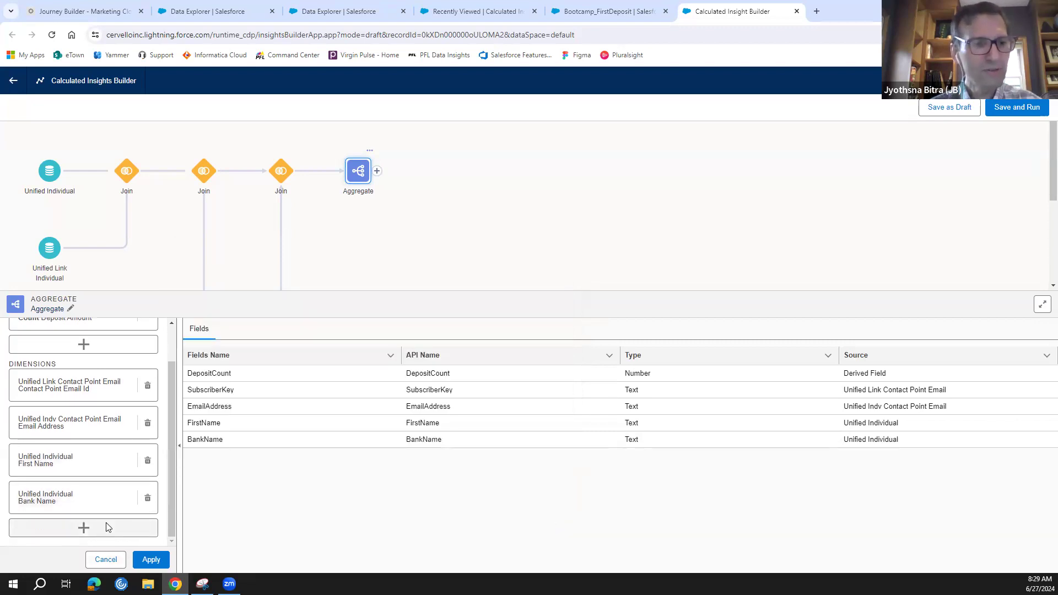
pyautogui.click(106, 528)
pyautogui.scroll(-3, 281, 373)
pyautogui.click(236, 374)
pyautogui.click(185, 373)
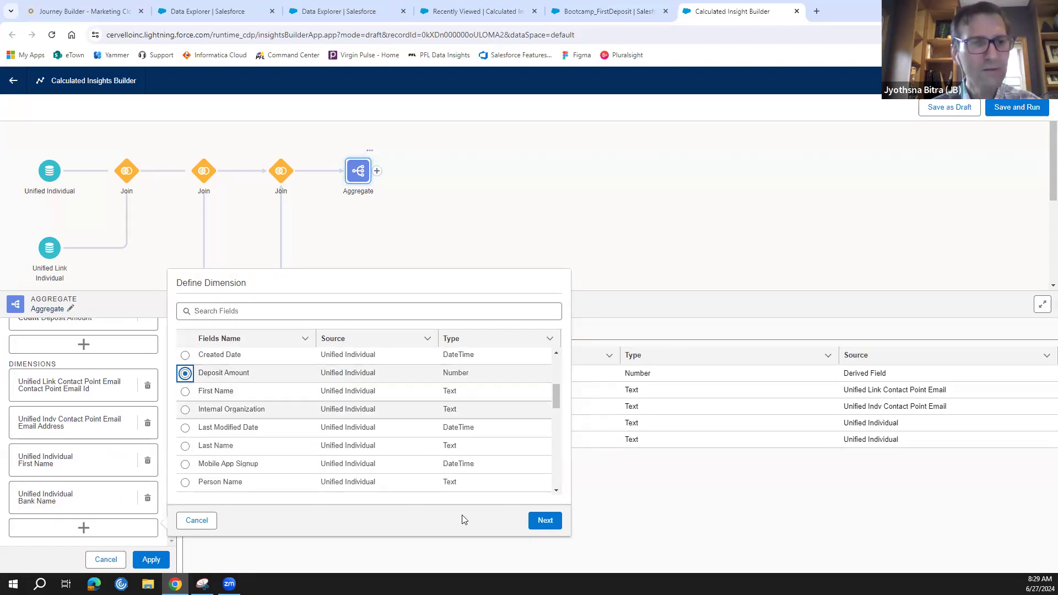
pyautogui.click(542, 521)
pyautogui.write('DepositAmount')
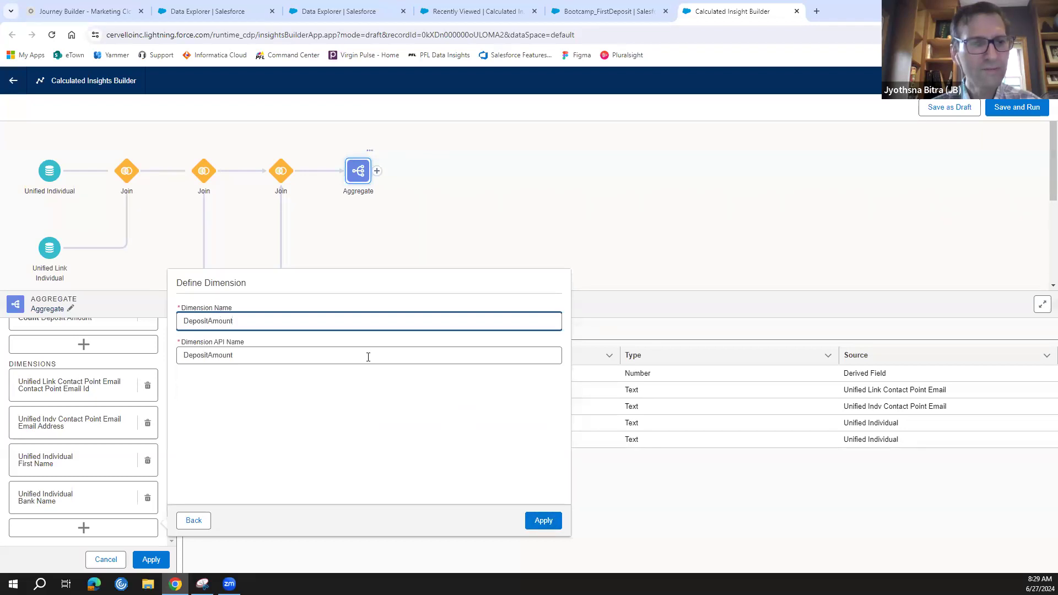
pyautogui.click(541, 521)
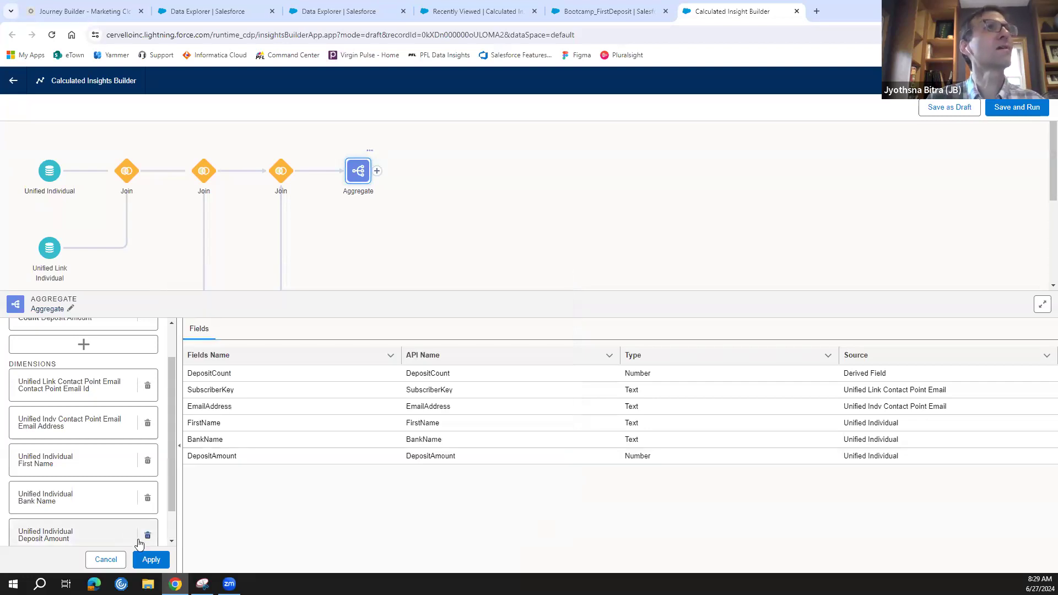
# Step: Add a dimension named AccountNumber using Account Number from Unified Individual
pyautogui.scroll(-1, 167, 485)
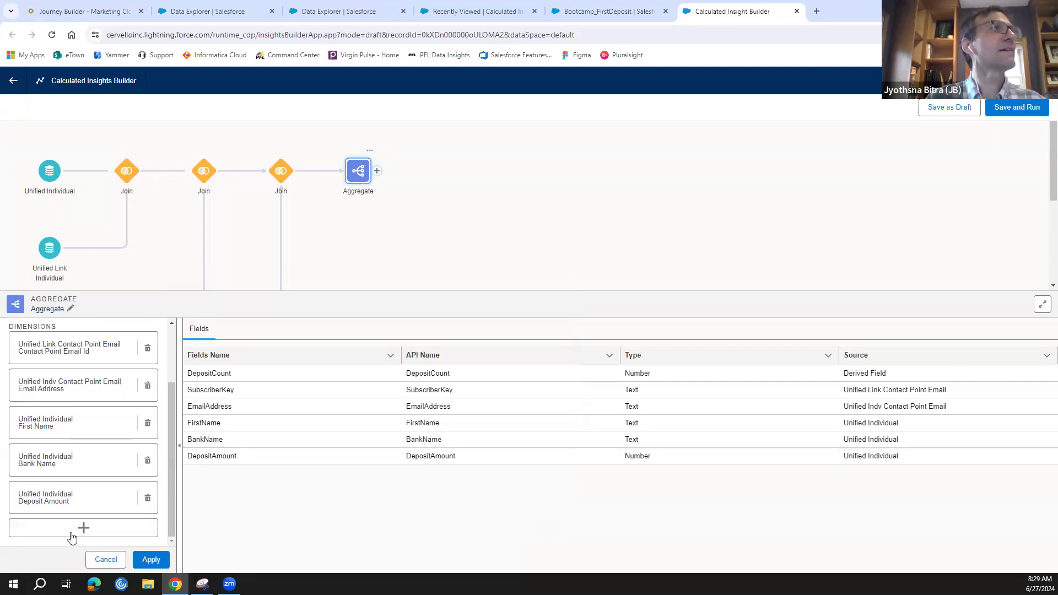
pyautogui.click(83, 530)
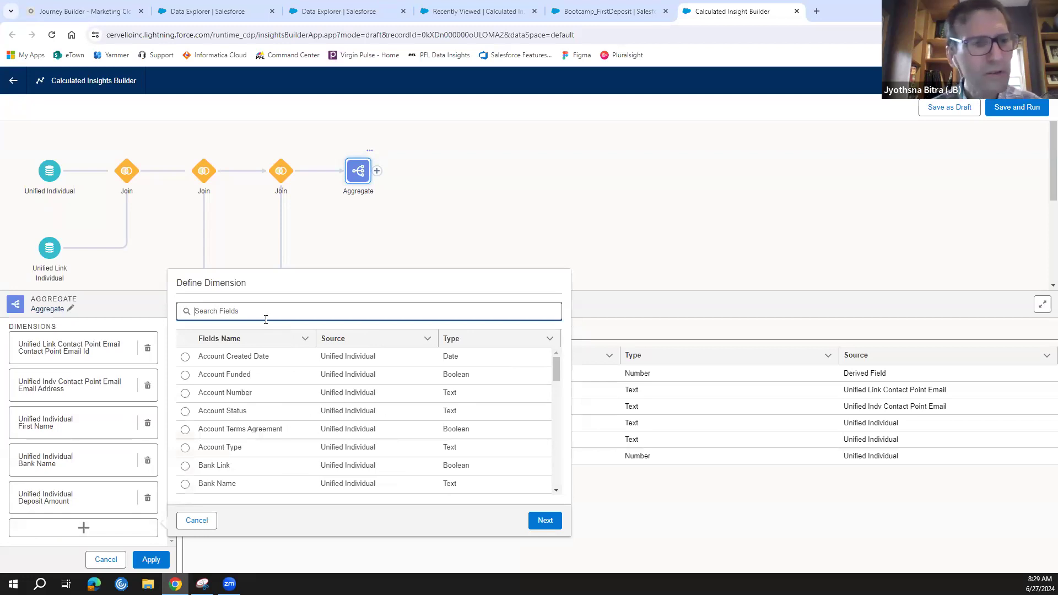
pyautogui.click(186, 393)
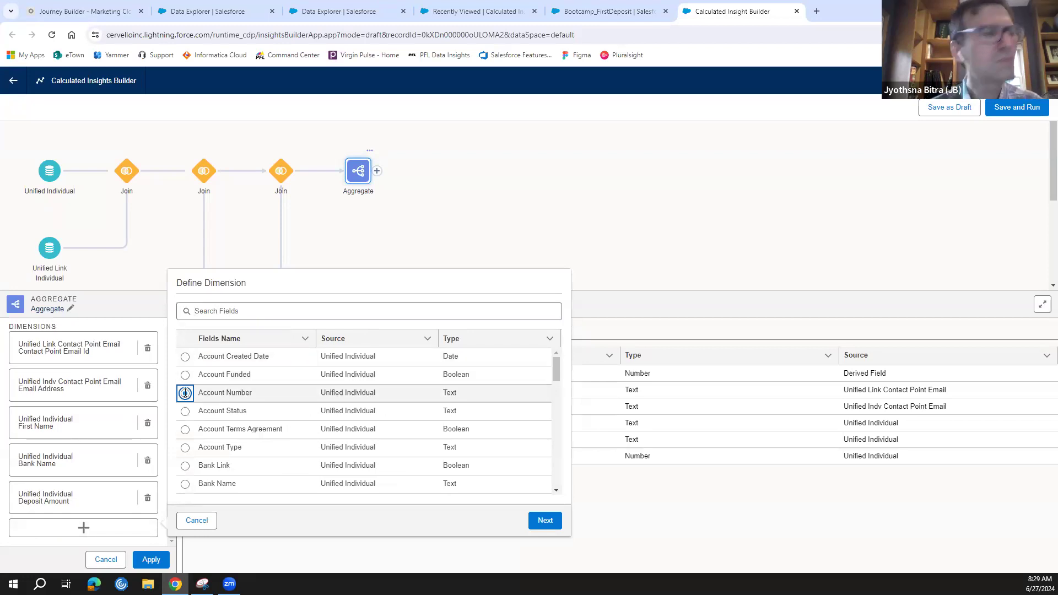
pyautogui.click(545, 521)
pyautogui.write('AccountNumber')
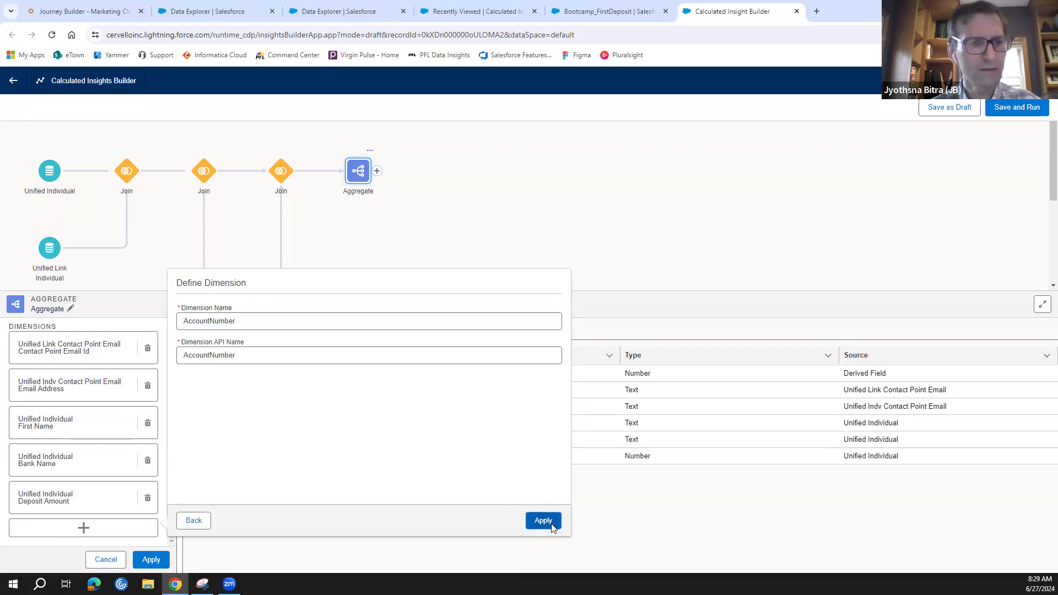
pyautogui.click(551, 527)
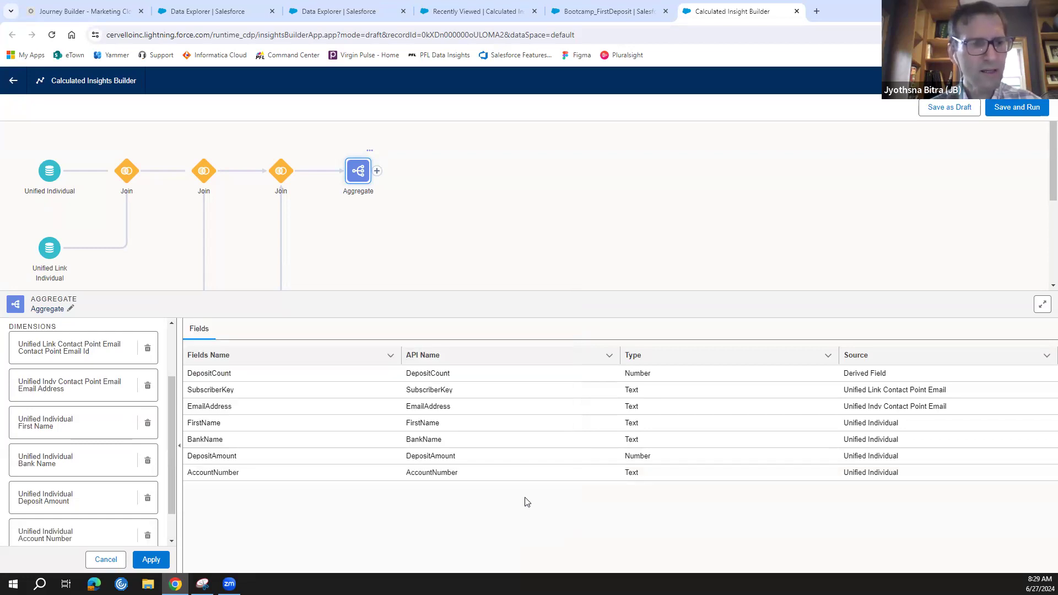
# Step: Apply the Aggregate node's settings and save the Bootcamp_FirstDeposit insight as a draft
pyautogui.click(152, 560)
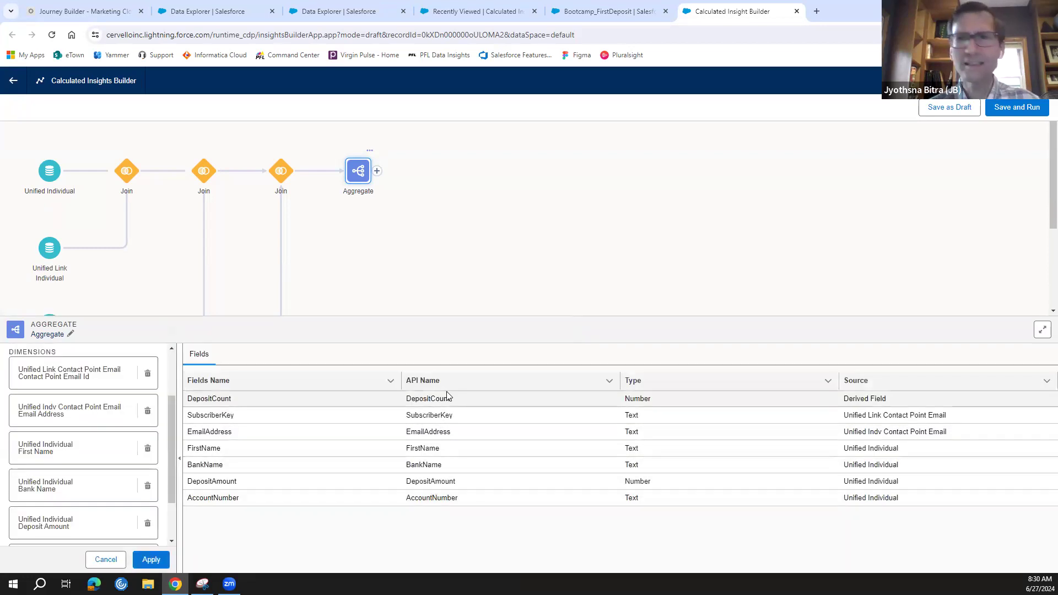
pyautogui.click(942, 108)
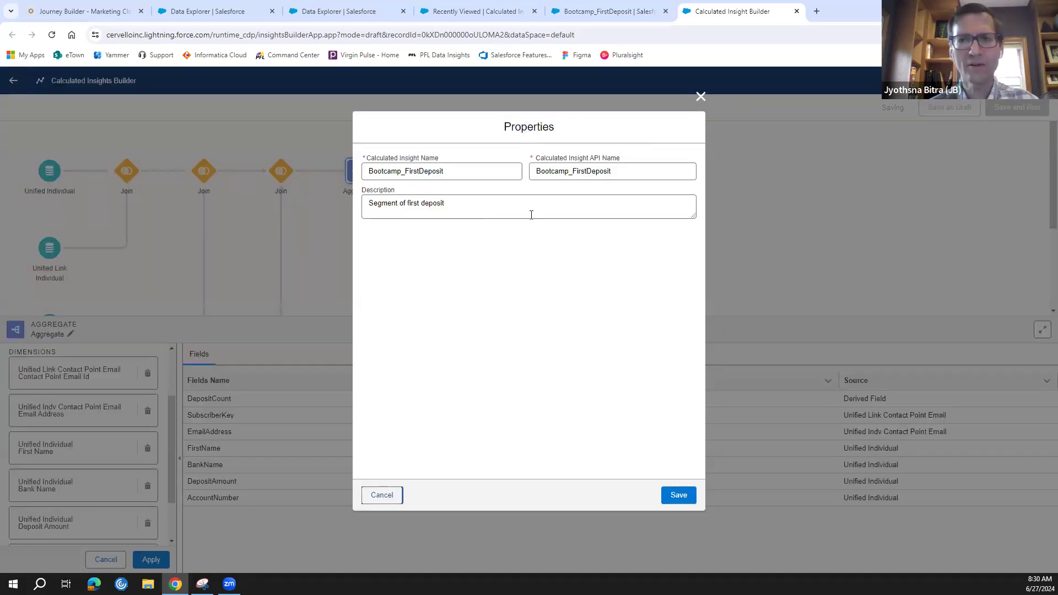
pyautogui.click(679, 496)
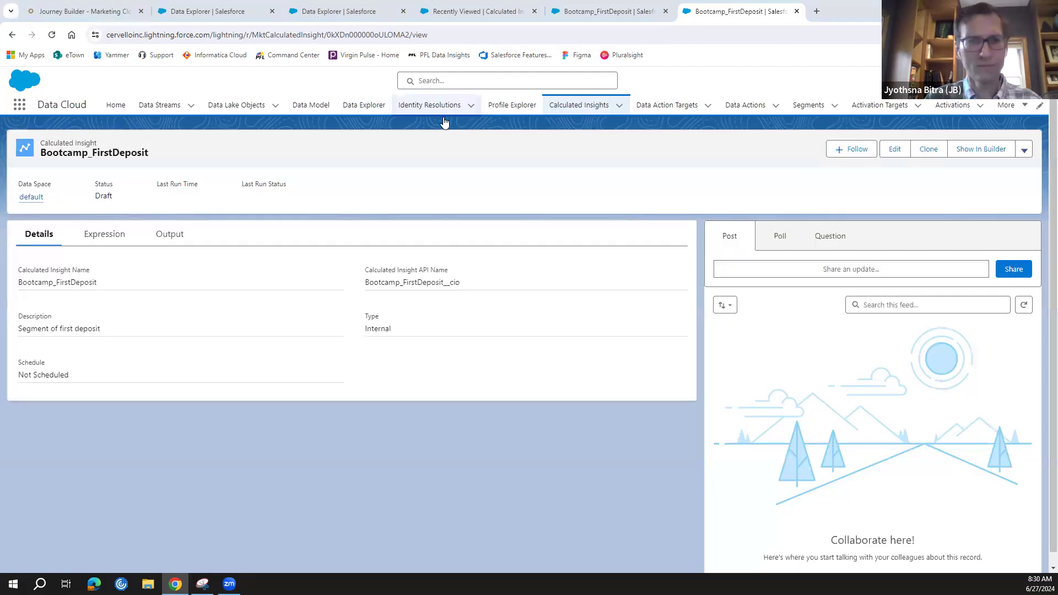
# Step: Reopen the Bootcamp_FirstDeposit draft for editing and add a Filters node after the Aggregate node
pyautogui.click(898, 154)
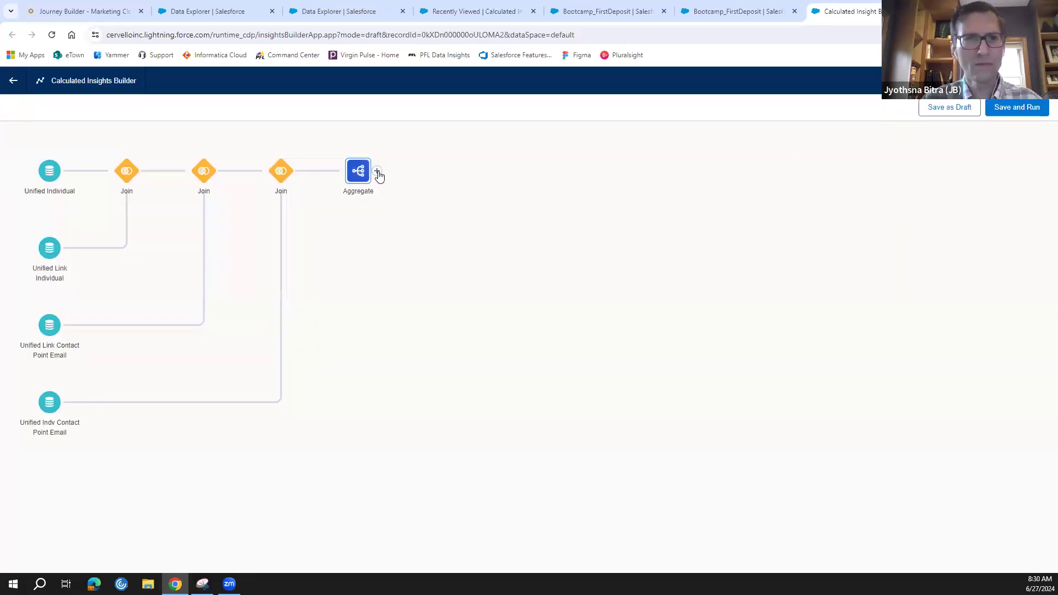
pyautogui.click(378, 172)
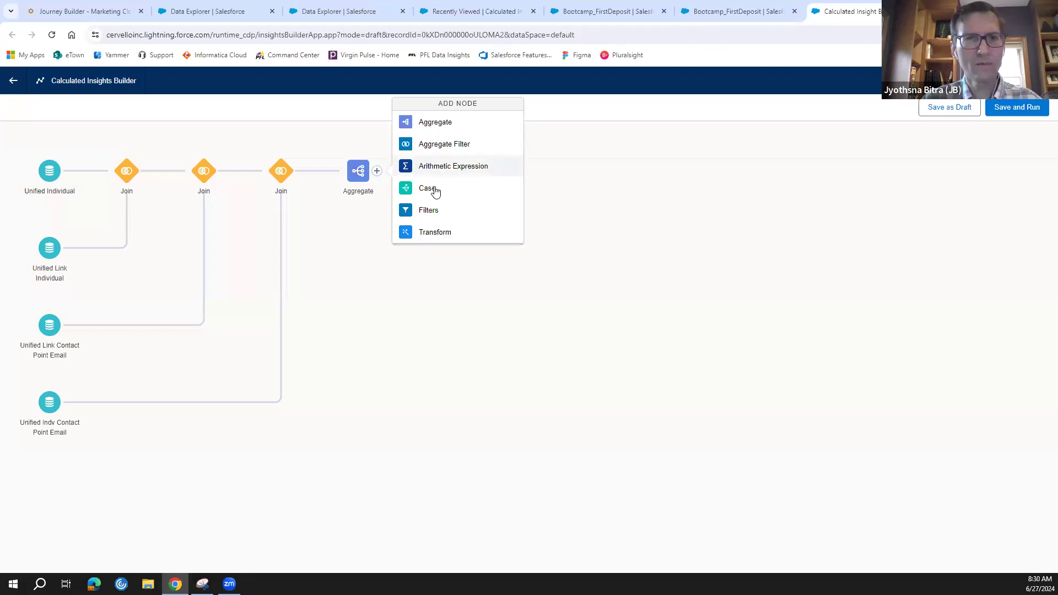
pyautogui.click(428, 210)
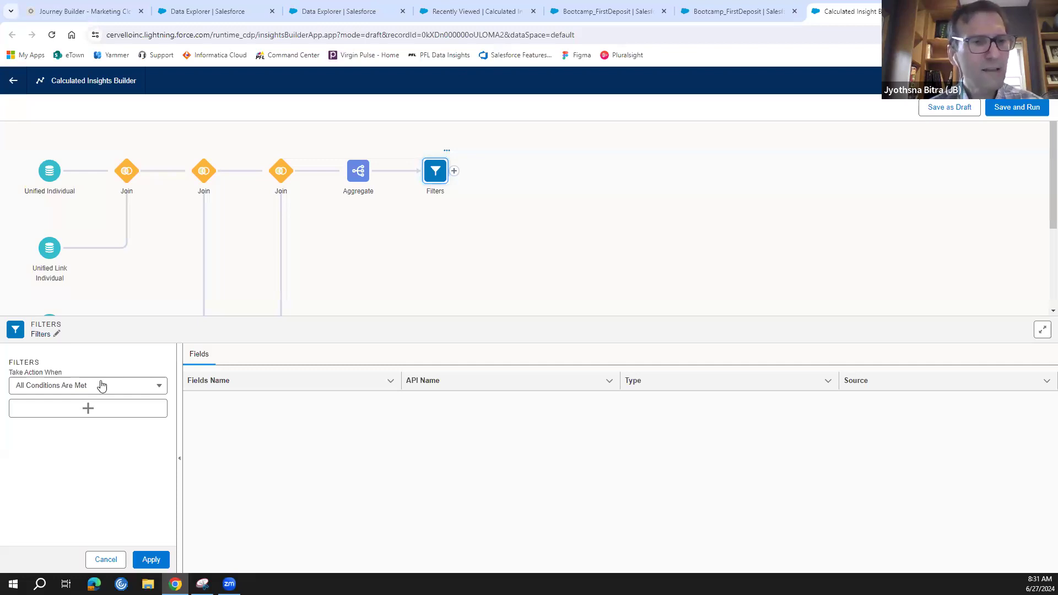
# Step: Define a filter for Unified Individual's Deposit Amount greater than 0 and apply it to the Filters node
pyautogui.click(88, 409)
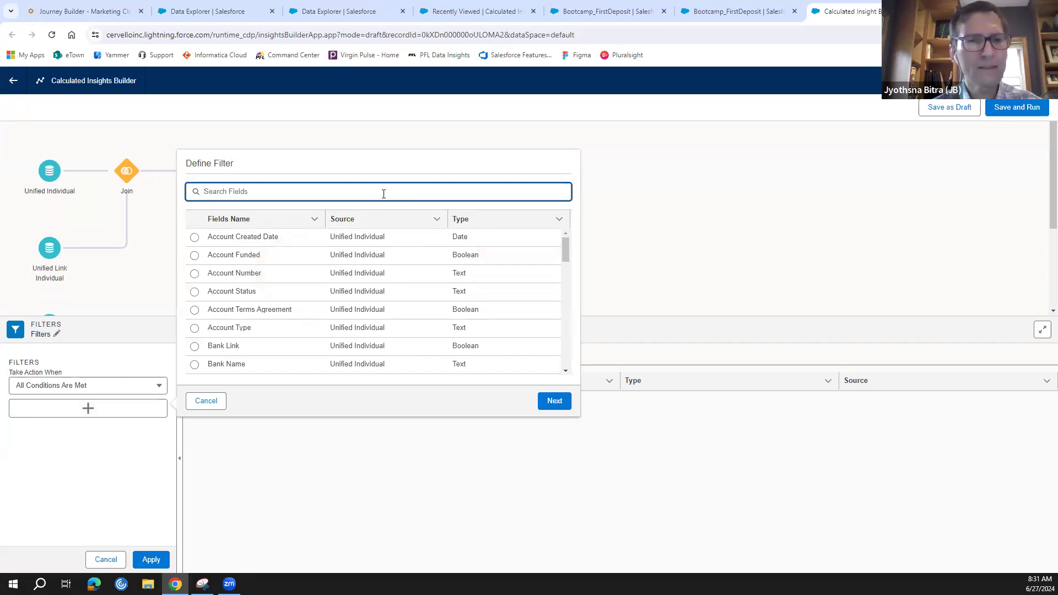
pyautogui.scroll(-2, 240, 320)
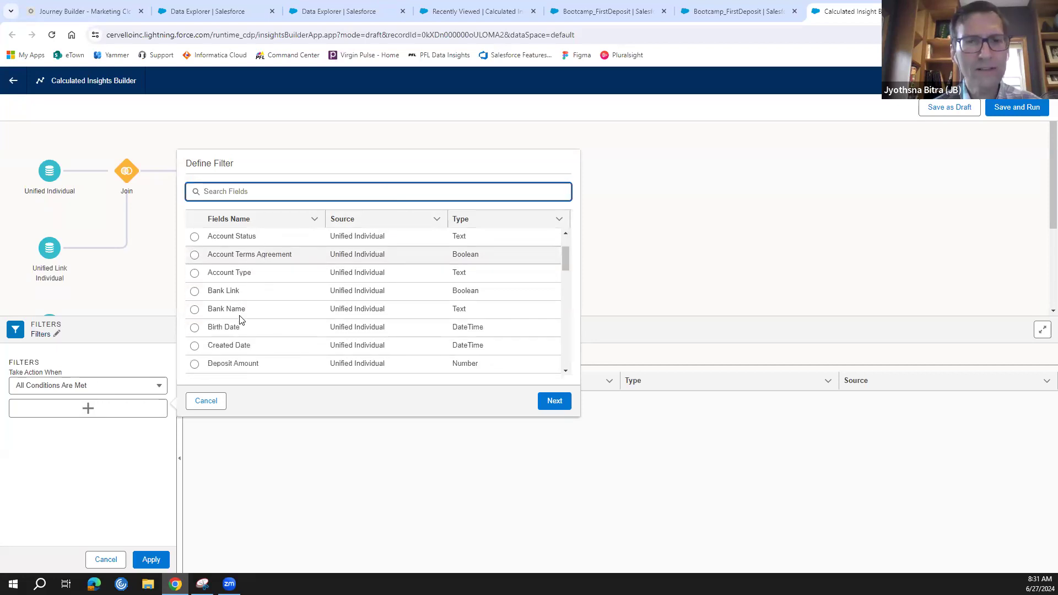
pyautogui.click(194, 310)
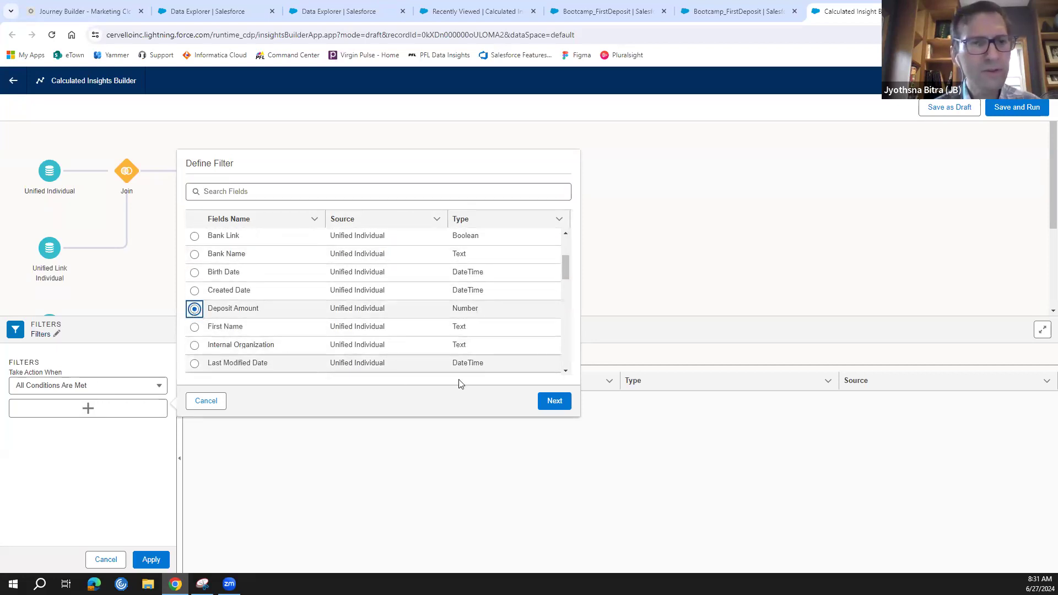
pyautogui.click(554, 402)
pyautogui.click(439, 215)
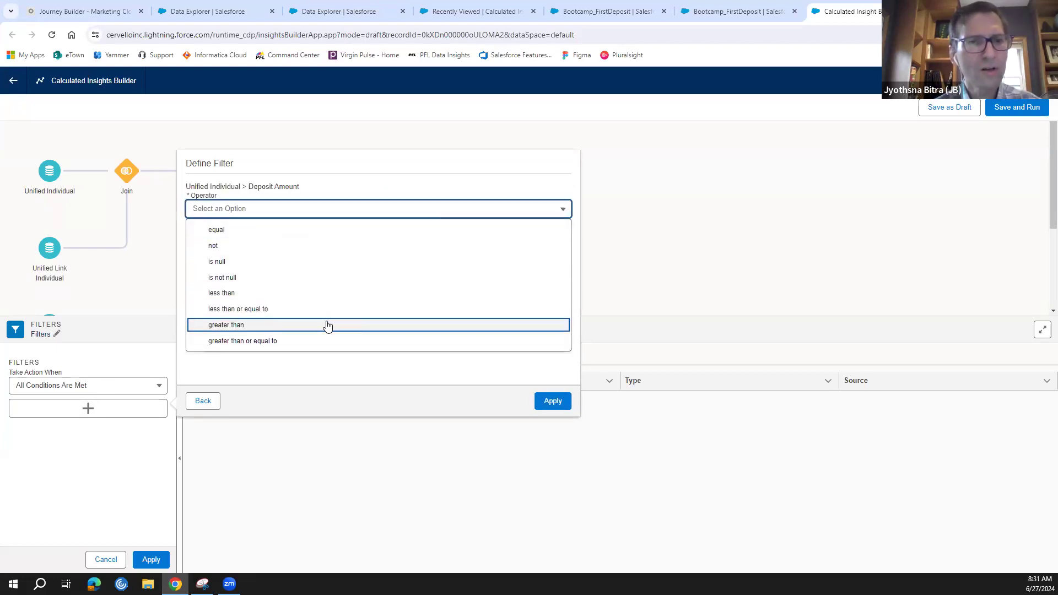
pyautogui.click(327, 326)
pyautogui.click(265, 244)
pyautogui.write('0')
pyautogui.click(416, 309)
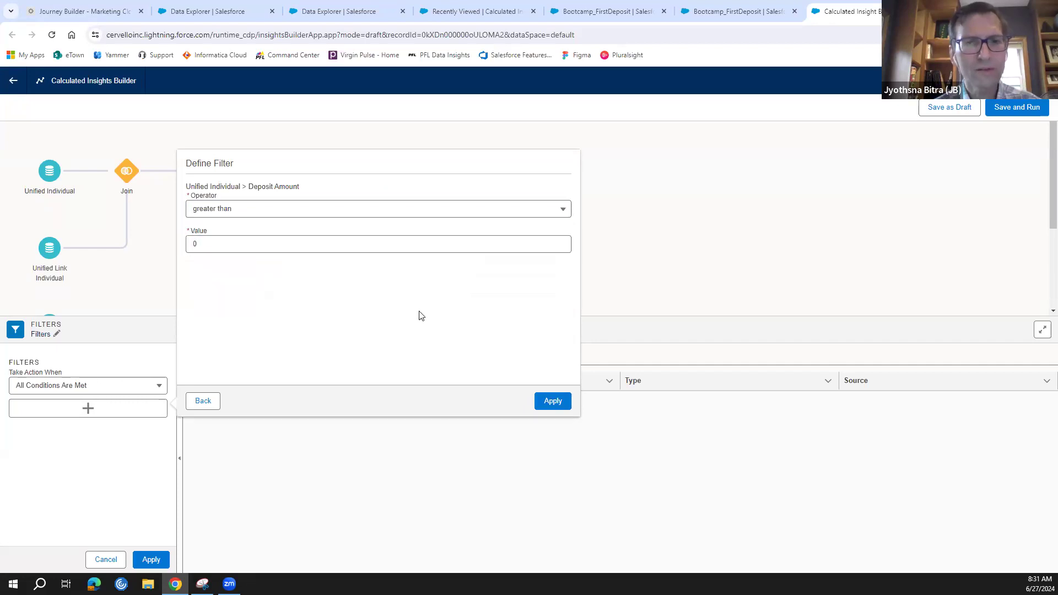
pyautogui.click(553, 402)
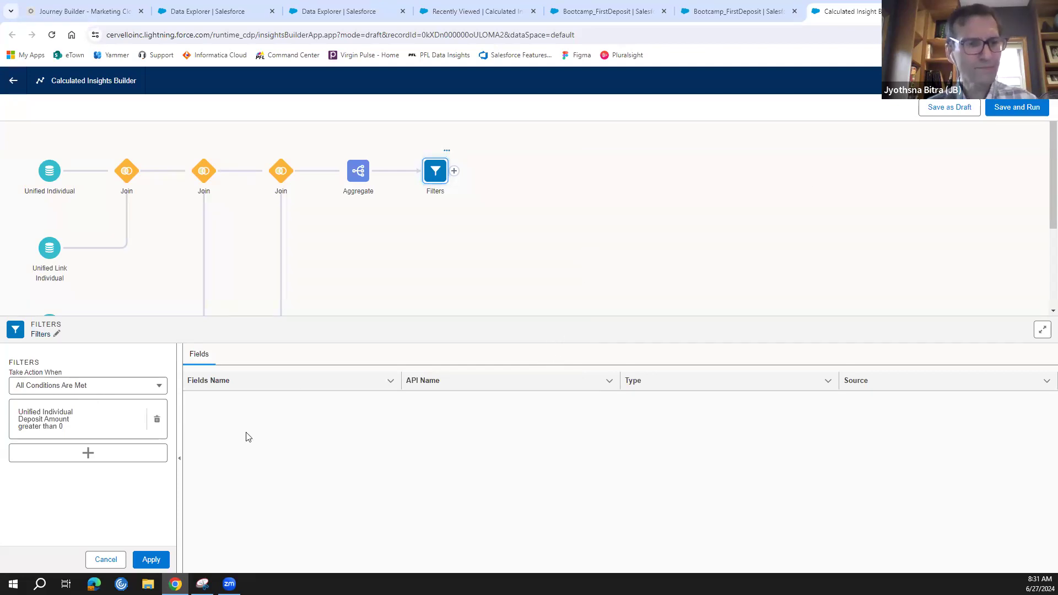
pyautogui.click(151, 560)
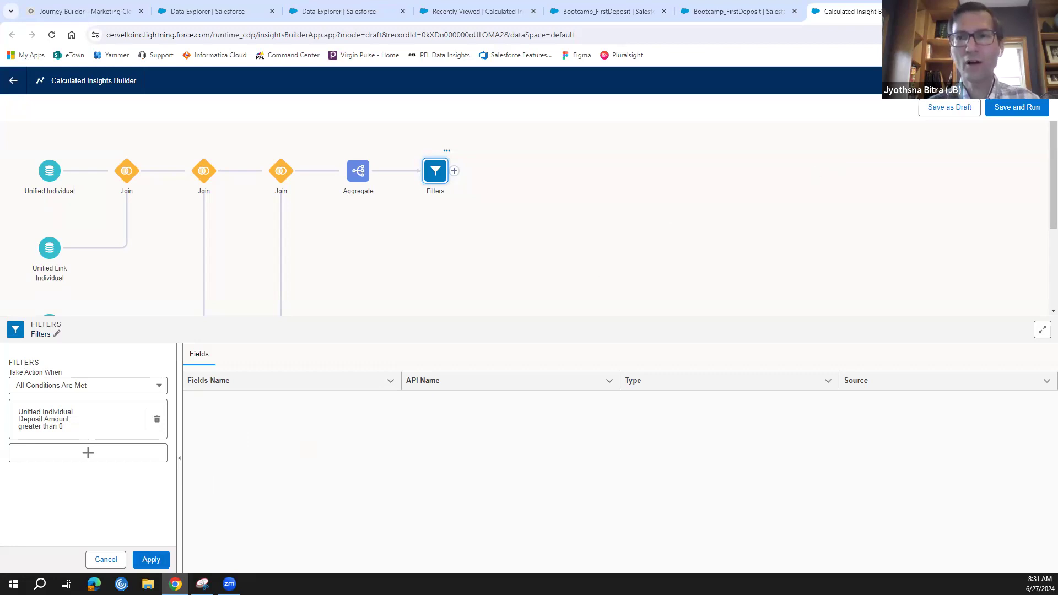
# Step: Save and enable the Bootcamp_FirstDeposit insight with its schedule left at Not Scheduled, and display its SQL expression
pyautogui.click(1032, 114)
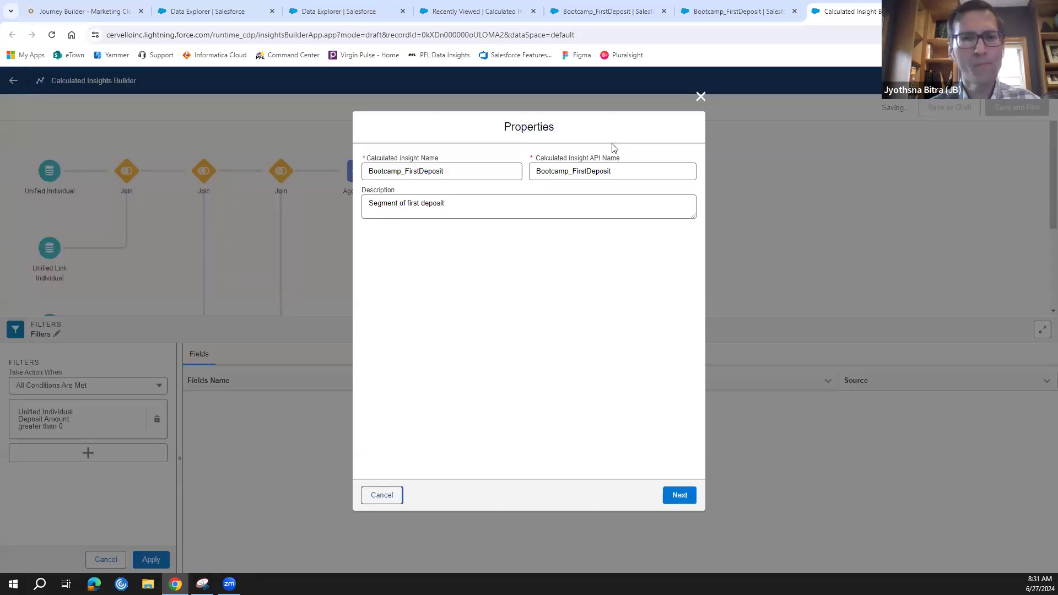
pyautogui.click(680, 496)
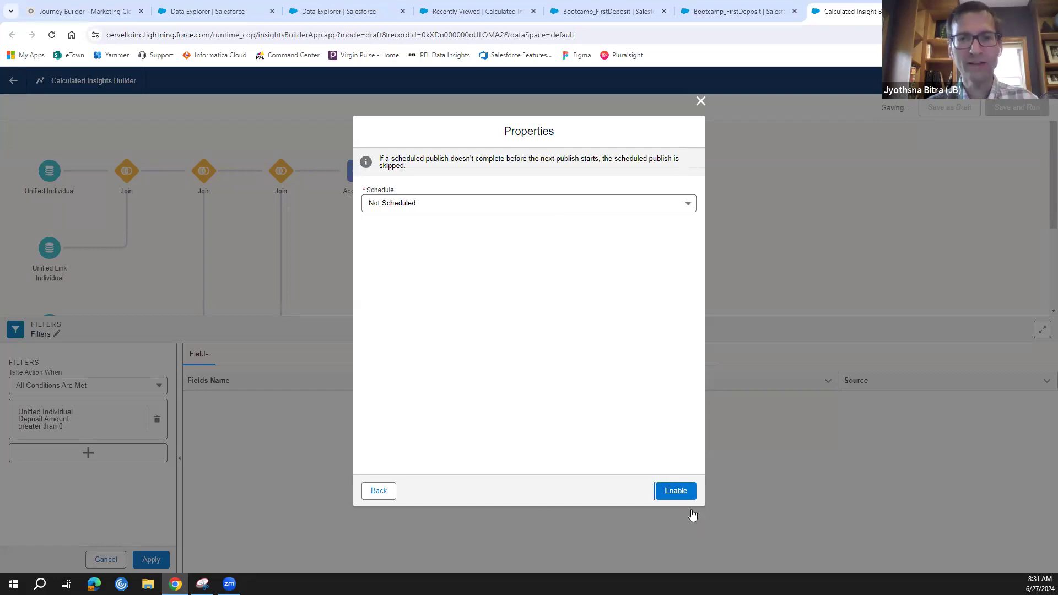
pyautogui.click(678, 496)
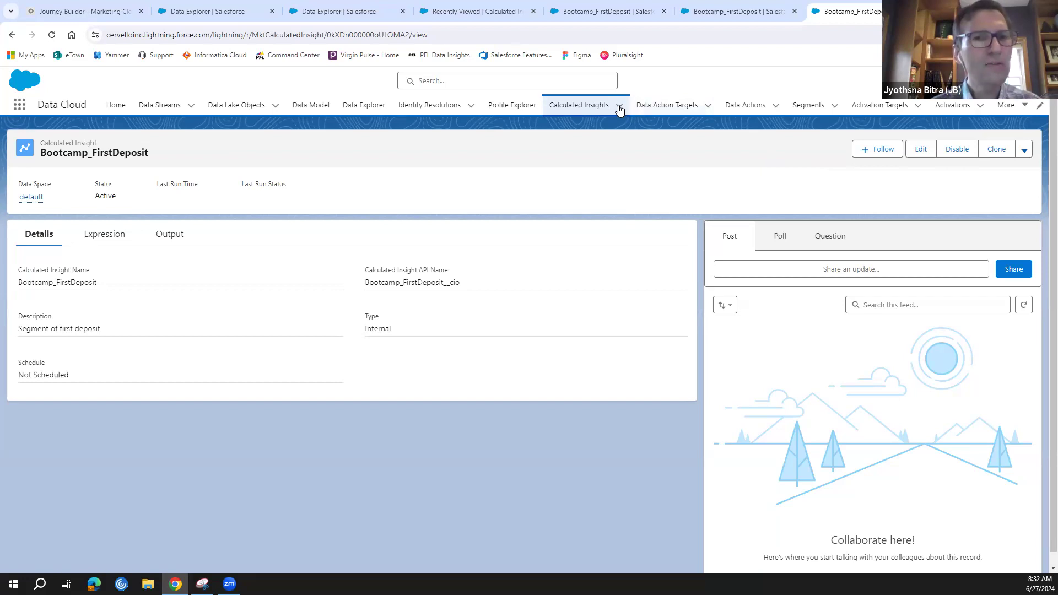
pyautogui.click(91, 240)
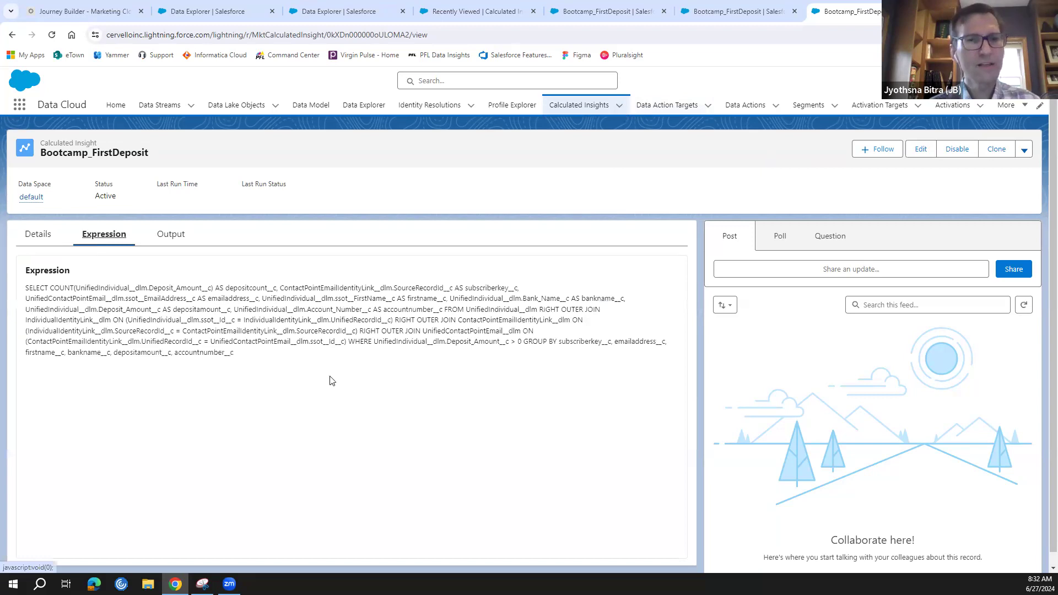
# Step: Display the output fields of Bootcamp_FirstDeposit and place a narrowed blank Notepad window beside them
pyautogui.scroll(-1, 330, 375)
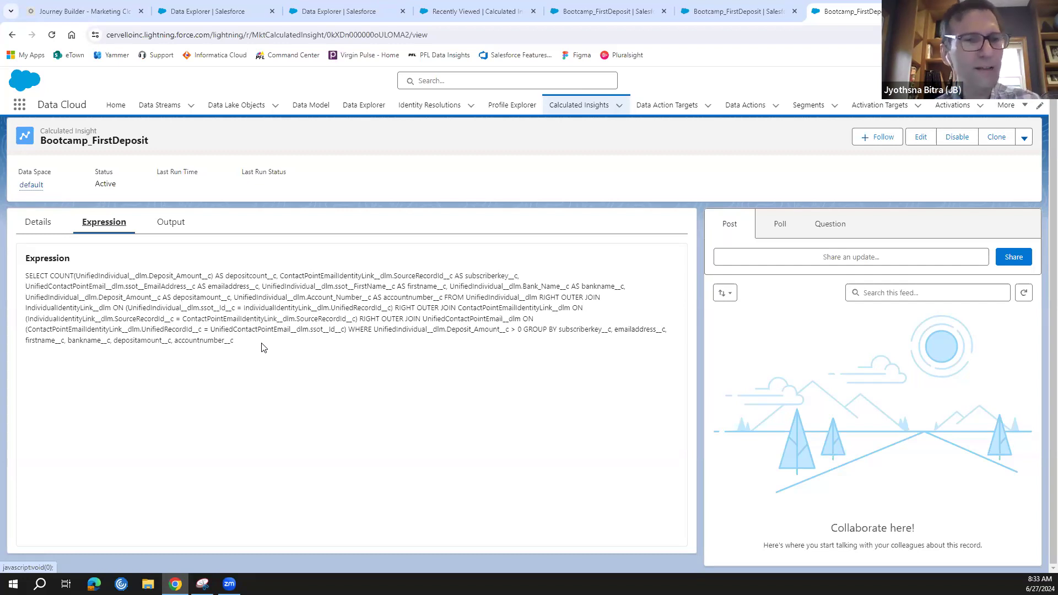
pyautogui.click(167, 222)
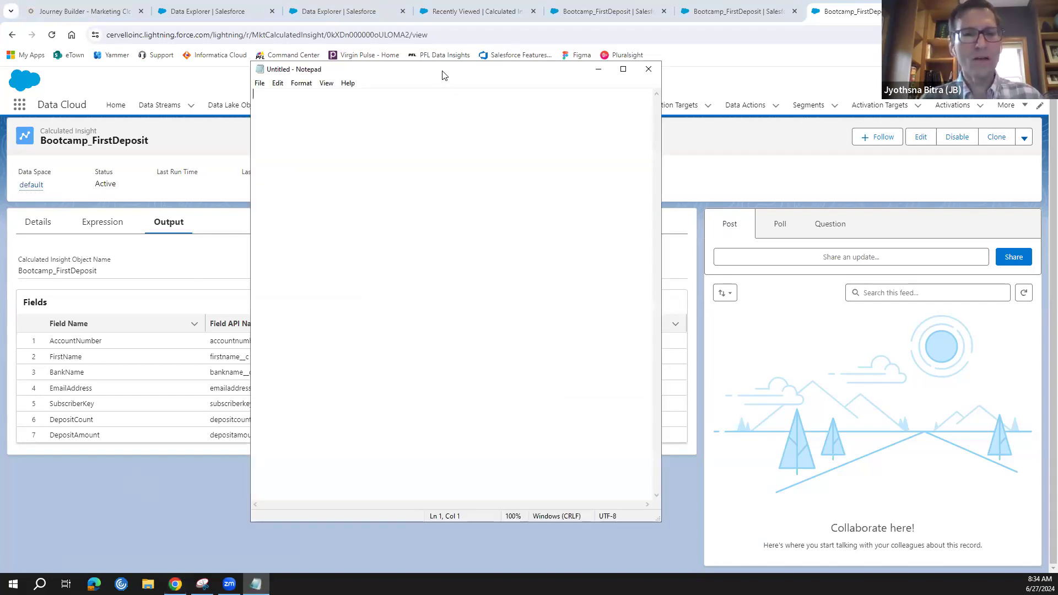
pyautogui.moveTo(442, 75); pyautogui.dragTo(821, 103)
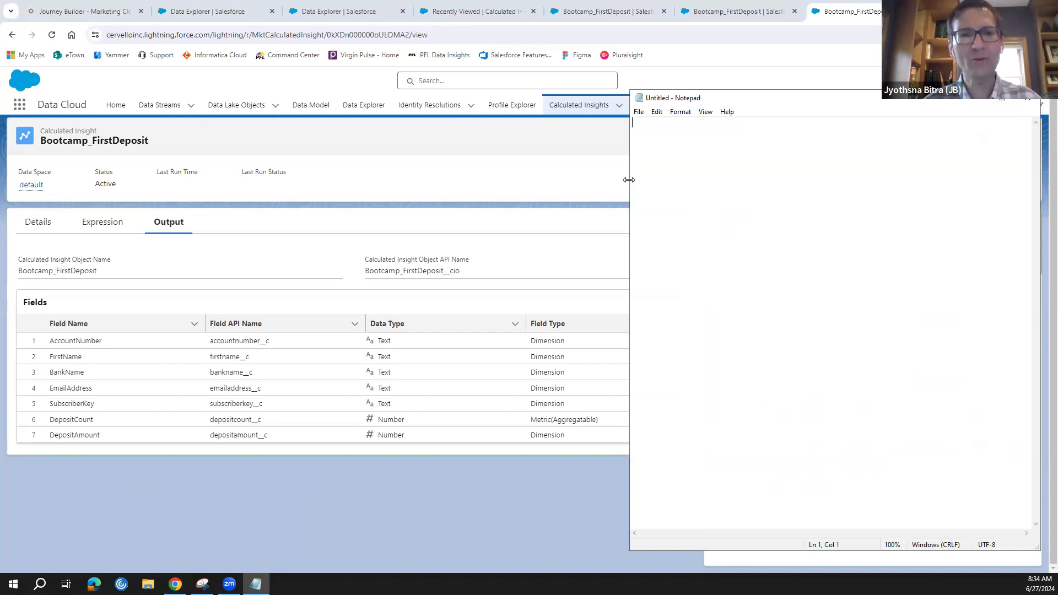
pyautogui.moveTo(629, 180); pyautogui.dragTo(704, 180)
# Step: Copy the insight's object API name, Bootcamp_FirstDeposit__cio, into the blank Notepad document
pyautogui.moveTo(460, 270); pyautogui.dragTo(365, 271)
pyautogui.rightClick(375, 273)
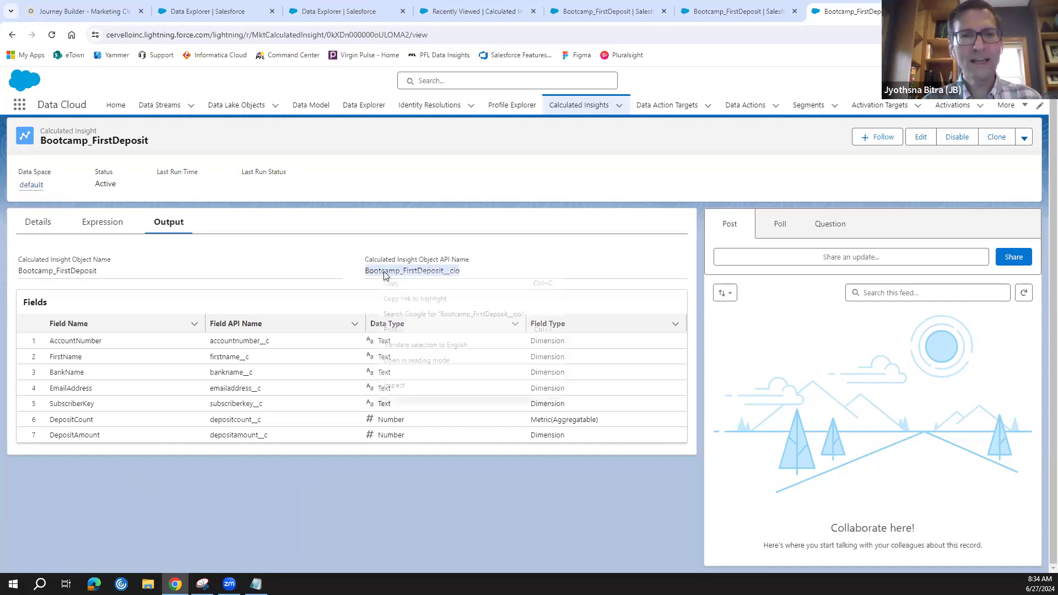
pyautogui.click(391, 283)
pyautogui.click(508, 280)
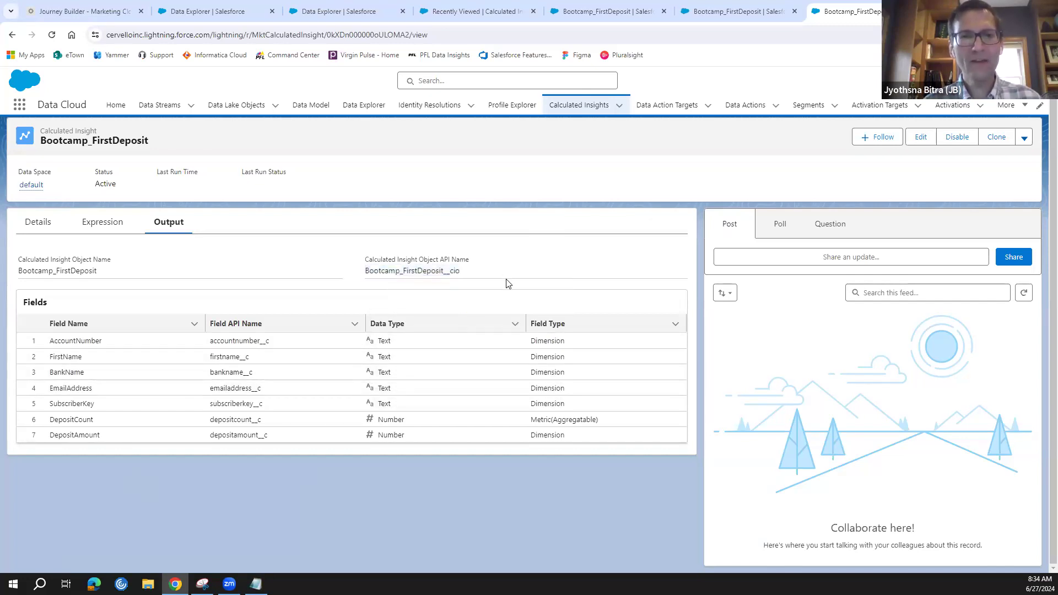
pyautogui.moveTo(255, 584)
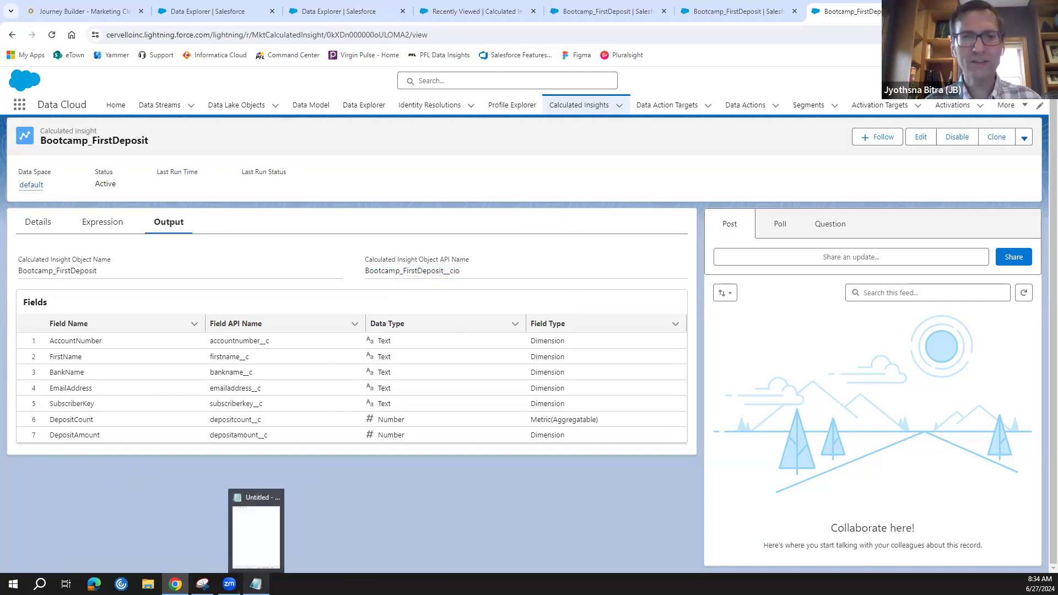
pyautogui.click(257, 524)
pyautogui.hotkey('ctrl', 'v')
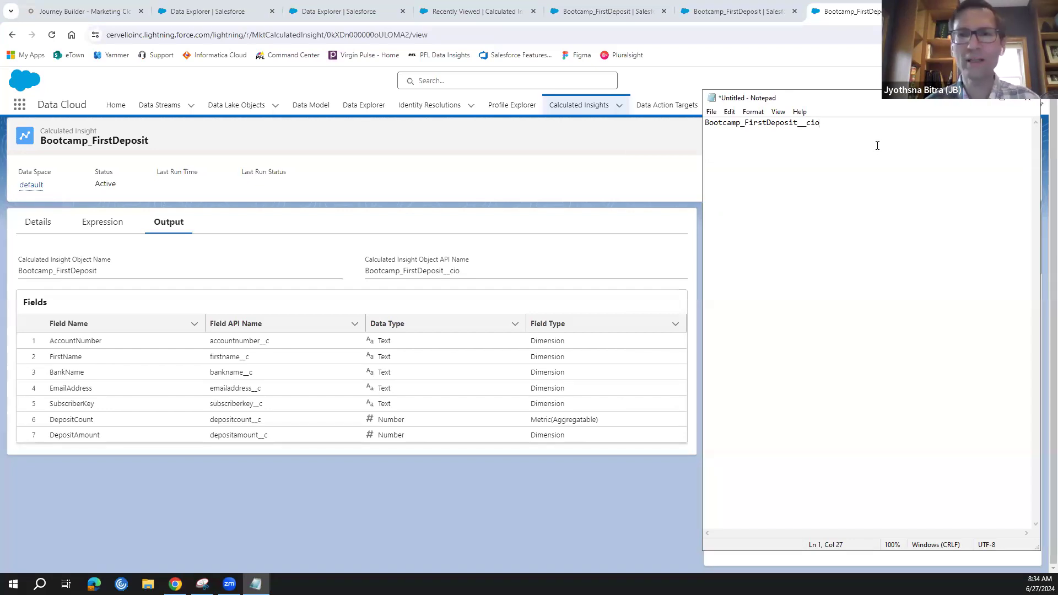
# Step: Repeat Bootcamp_FirstDeposit__cio on six more lines in Notepad
pyautogui.press('Return')
pyautogui.hotkey('ctrl', 'v')
pyautogui.press('Return')
pyautogui.hotkey('ctrl', 'v')
pyautogui.press('Return')
pyautogui.hotkey('ctrl', 'v')
pyautogui.press('Return')
pyautogui.hotkey('ctrl', 'v')
pyautogui.press('Return')
pyautogui.hotkey('ctrl', 'v')
pyautogui.press('Return')
pyautogui.hotkey('ctrl', 'v')
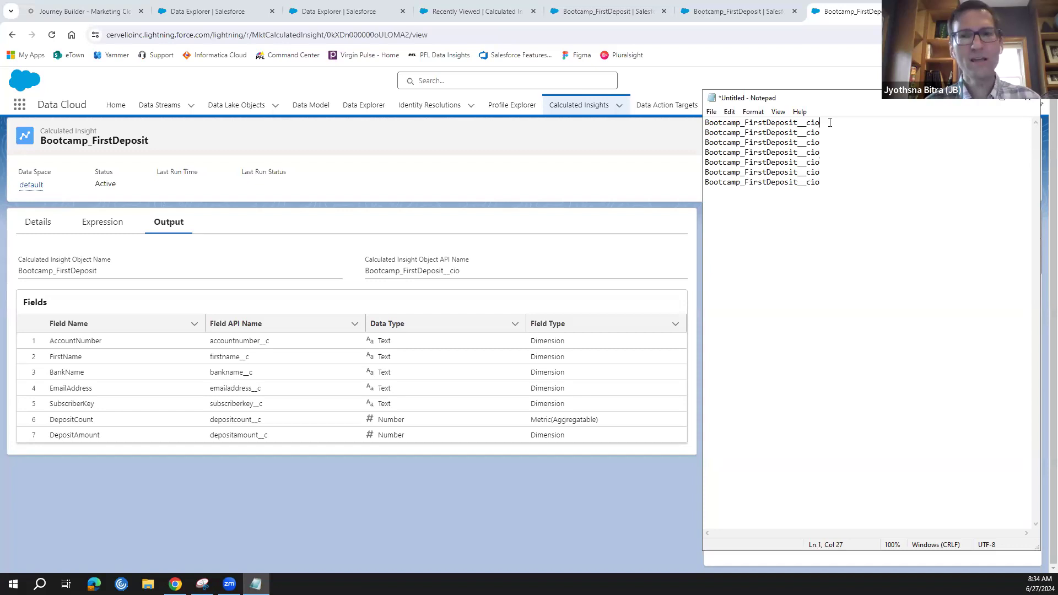
# Step: Add a trailing underscore to the first line, repeat Bootcamp_FirstDeposit__cio_ on seven lines below it, and delete the copies lacking the underscore
pyautogui.hotkey('shift', 'Home')
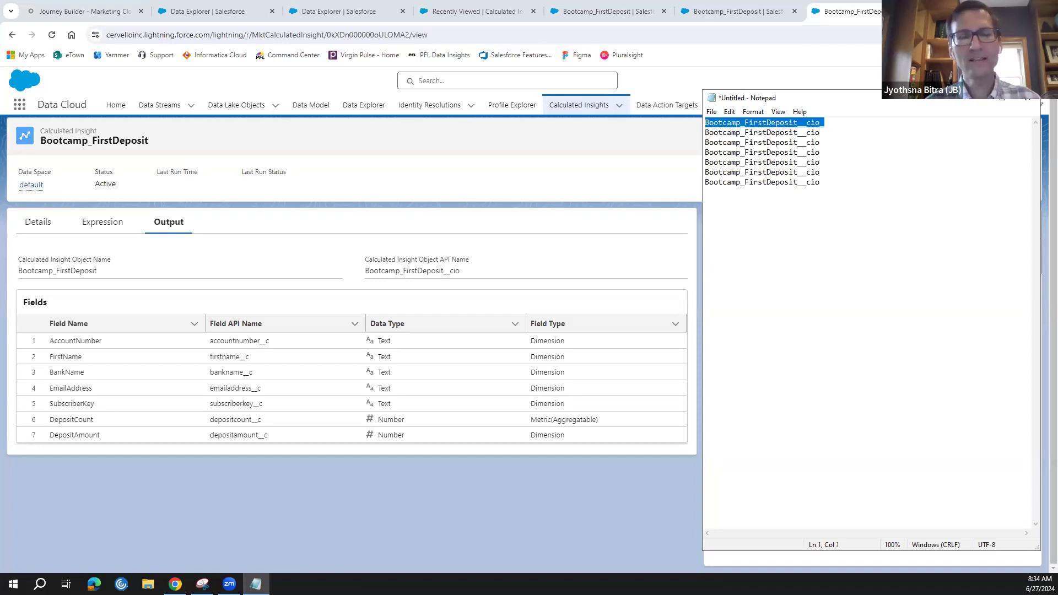
pyautogui.press('End')
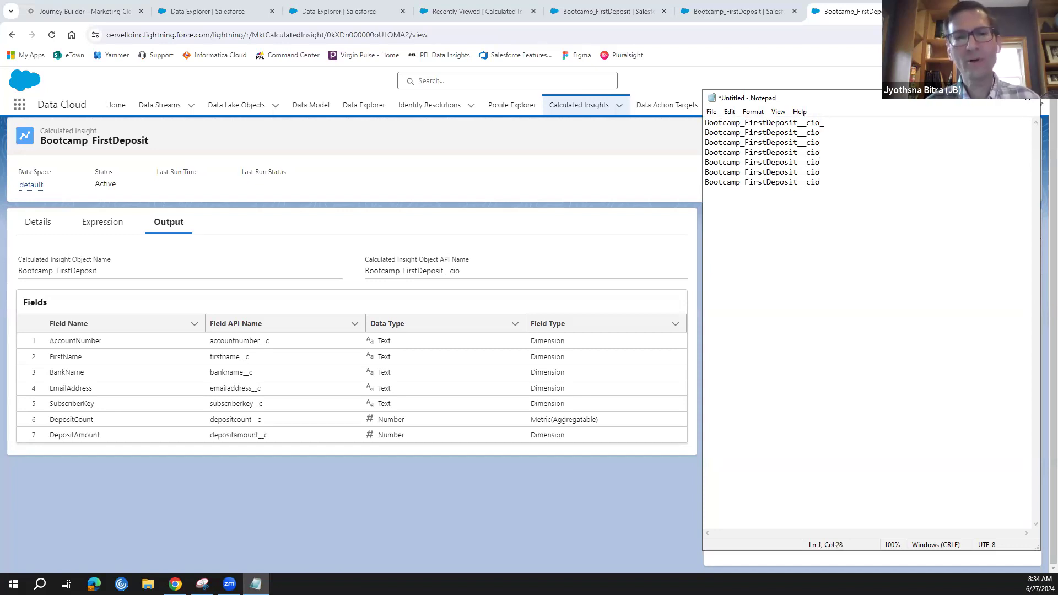
pyautogui.press('Return')
pyautogui.hotkey('ctrl', 'v')
pyautogui.press('Return')
pyautogui.hotkey('ctrl', 'v')
pyautogui.press('Return')
pyautogui.hotkey('ctrl', 'v')
pyautogui.press('Return')
pyautogui.hotkey('ctrl', 'v')
pyautogui.press('Return')
pyautogui.hotkey('ctrl', 'v')
pyautogui.press('Return')
pyautogui.hotkey('ctrl', 'v')
pyautogui.press('Return')
pyautogui.hotkey('ctrl', 'v')
pyautogui.hotkey('shift', 'Down')
pyautogui.hotkey('shift', 'Down')
pyautogui.hotkey('shift', 'Down')
pyautogui.hotkey('shift', 'Down')
pyautogui.hotkey('shift', 'Down')
pyautogui.hotkey('shift', 'Down')
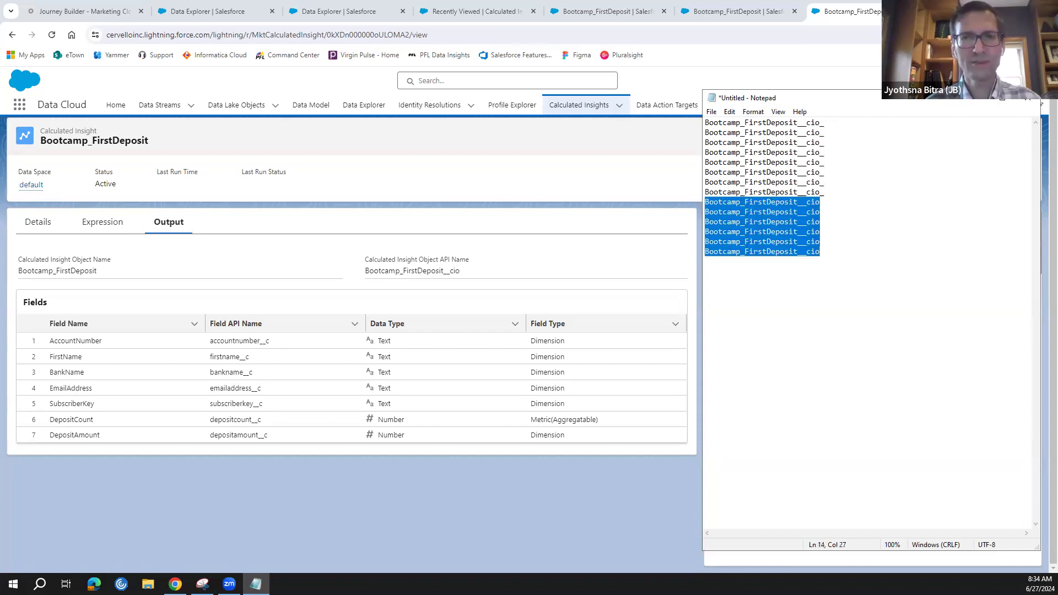
pyautogui.press('Delete')
# Step: Append the field API names accountnumber__c, firstname__c and bankname__c to the first three Notepad lines
pyautogui.moveTo(278, 341); pyautogui.dragTo(209, 344)
pyautogui.hotkey('alt', 'Tab')
pyautogui.hotkey('ctrl', 'v')
pyautogui.click(210, 358)
pyautogui.doubleClick(211, 358)
pyautogui.hotkey('alt', 'Tab')
pyautogui.hotkey('ctrl', 'v')
pyautogui.click(248, 372)
pyautogui.doubleClick(219, 372)
pyautogui.hotkey('alt', 'Tab')
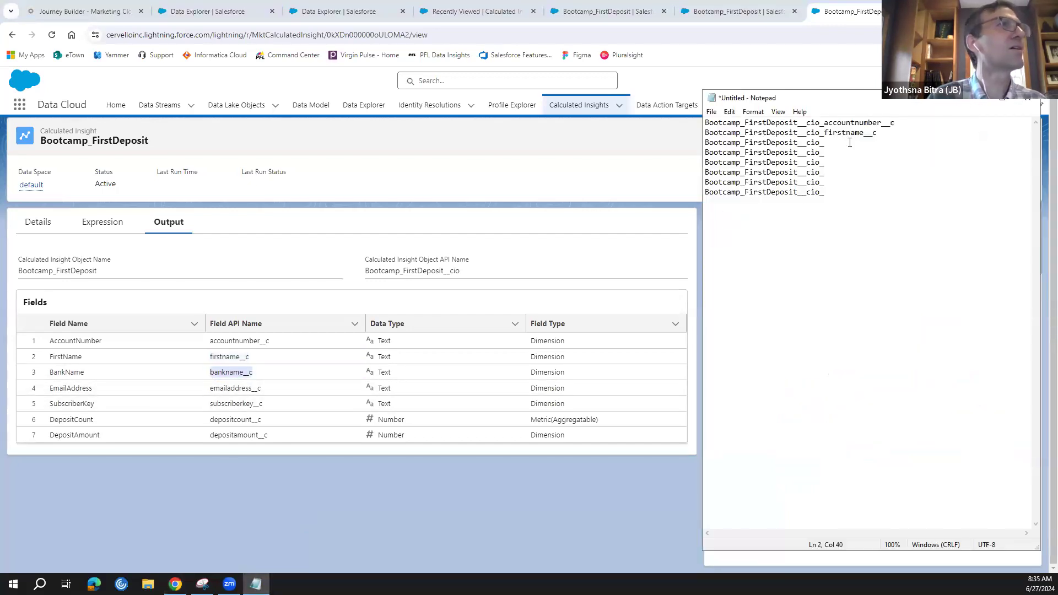
# Step: Append the field API names emailaddress__c and subscriberkey__c to the fourth and fifth Notepad lines
pyautogui.click(278, 400)
pyautogui.doubleClick(210, 390)
pyautogui.click(256, 583)
pyautogui.click(834, 156)
pyautogui.hotkey('ctrl', 'v')
pyautogui.click(225, 405)
pyautogui.doubleClick(225, 405)
pyautogui.click(255, 583)
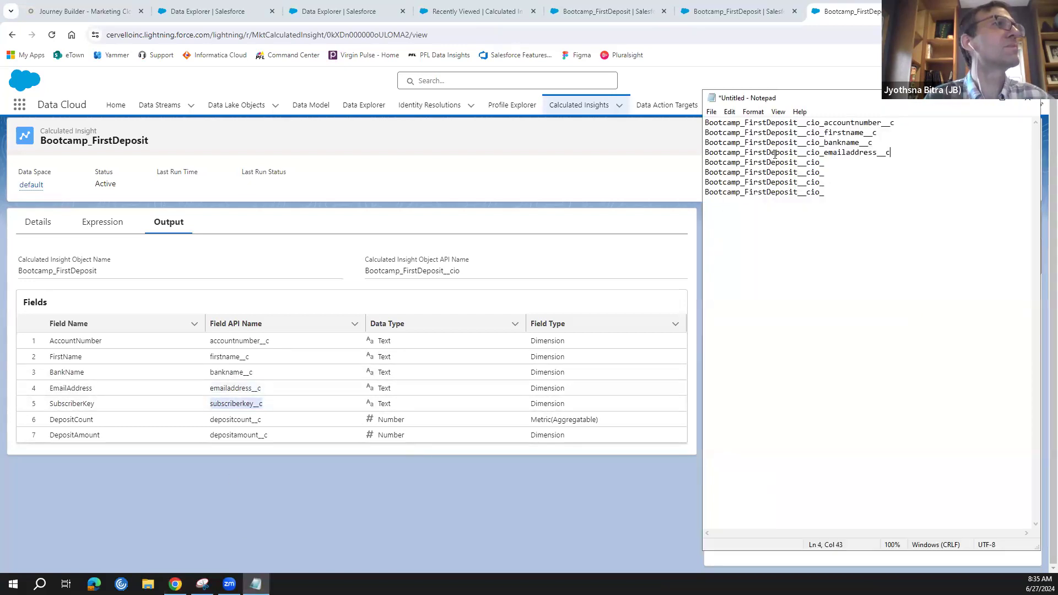
pyautogui.hotkey('ctrl', 'v')
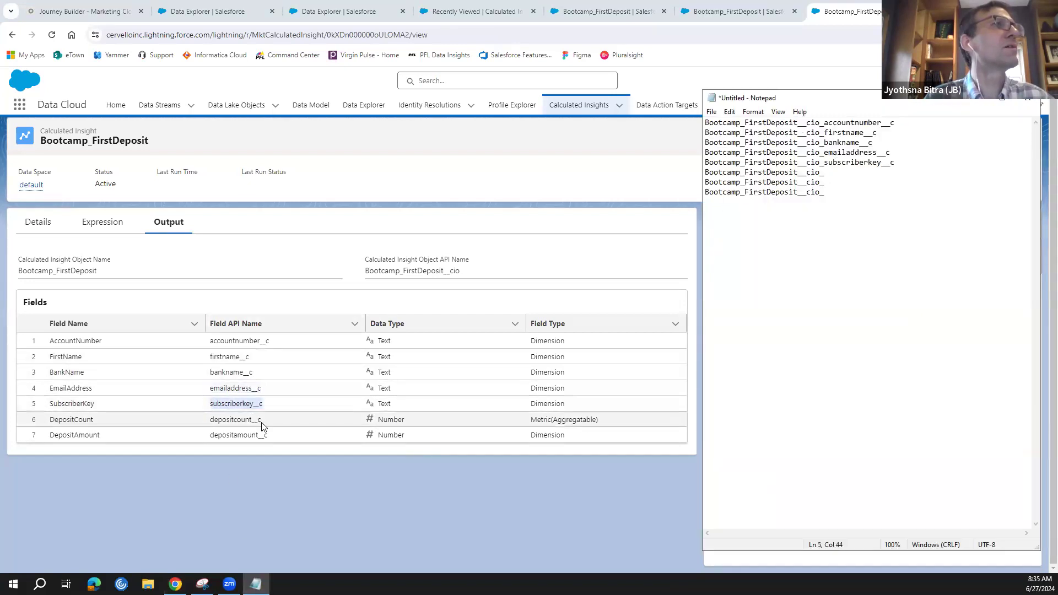
# Step: Append depositcount__c and depositamount__c to the sixth and seventh Notepad lines, and delete the spare last line
pyautogui.click(222, 420)
pyautogui.doubleClick(213, 421)
pyautogui.click(255, 584)
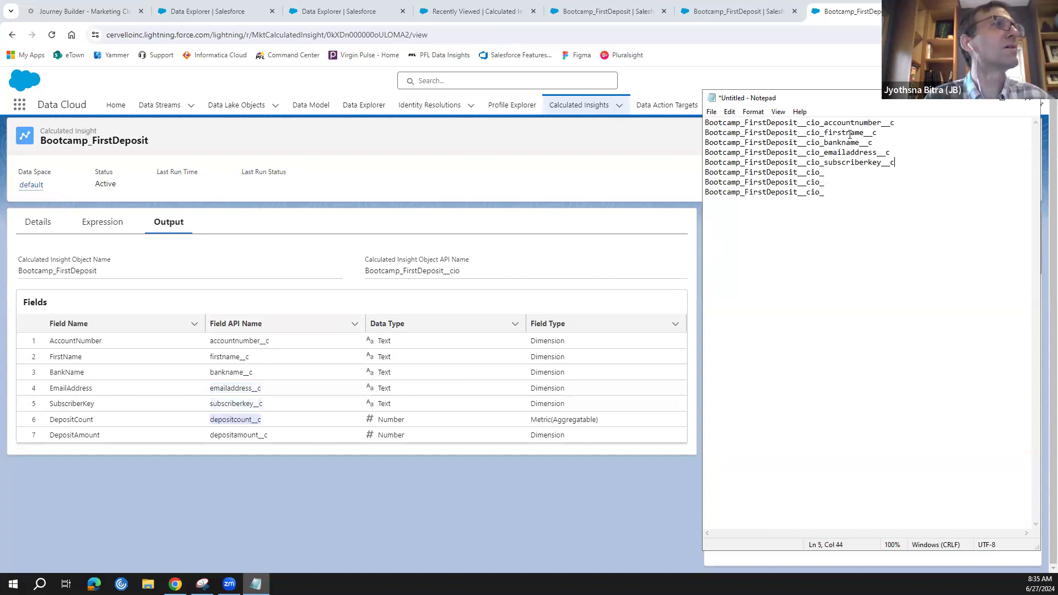
pyautogui.hotkey('ctrl', 'v')
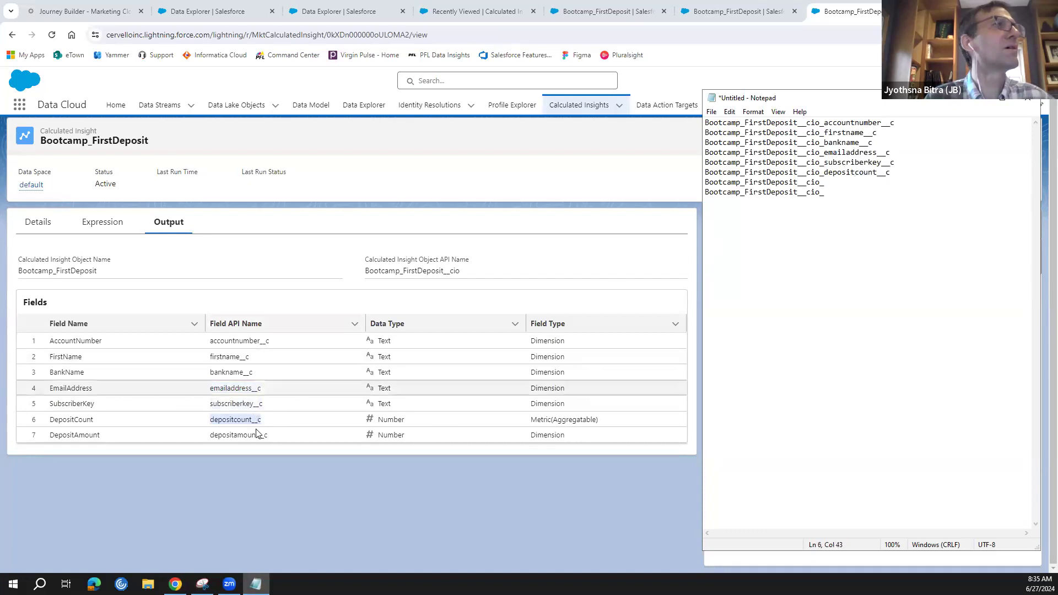
pyautogui.click(210, 437)
pyautogui.doubleClick(210, 437)
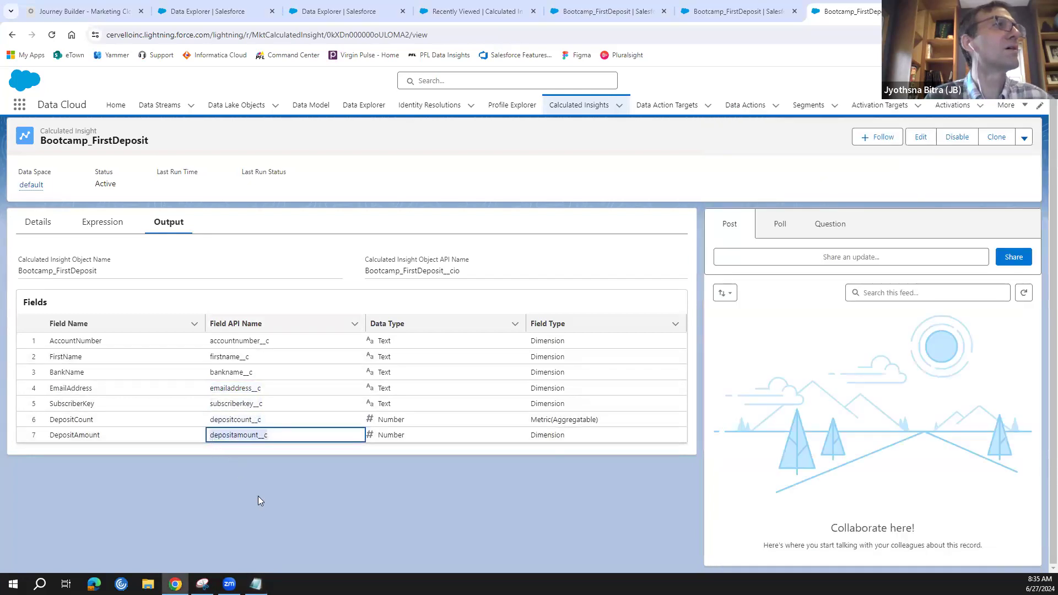
pyautogui.click(256, 583)
pyautogui.hotkey('ctrl', 'v')
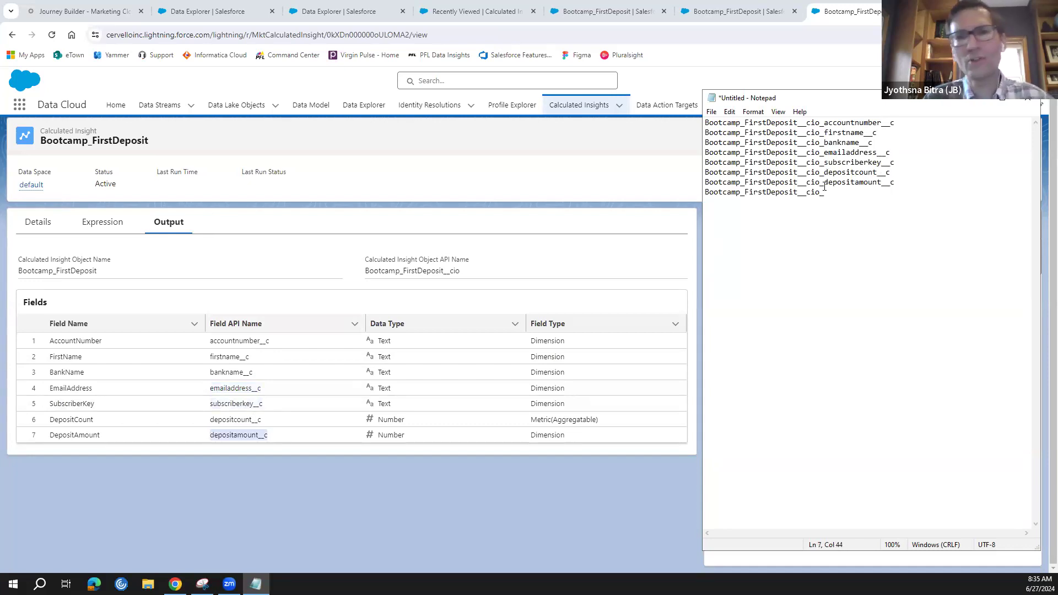
pyautogui.moveTo(825, 192); pyautogui.dragTo(699, 189)
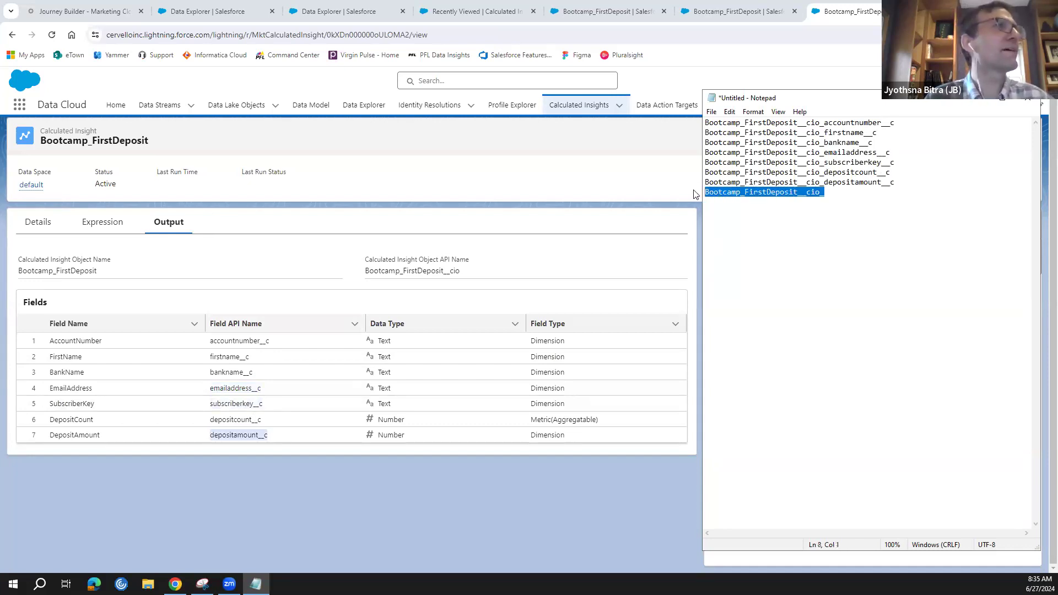
pyautogui.press('BackSpace')
pyautogui.press('BackSpace')
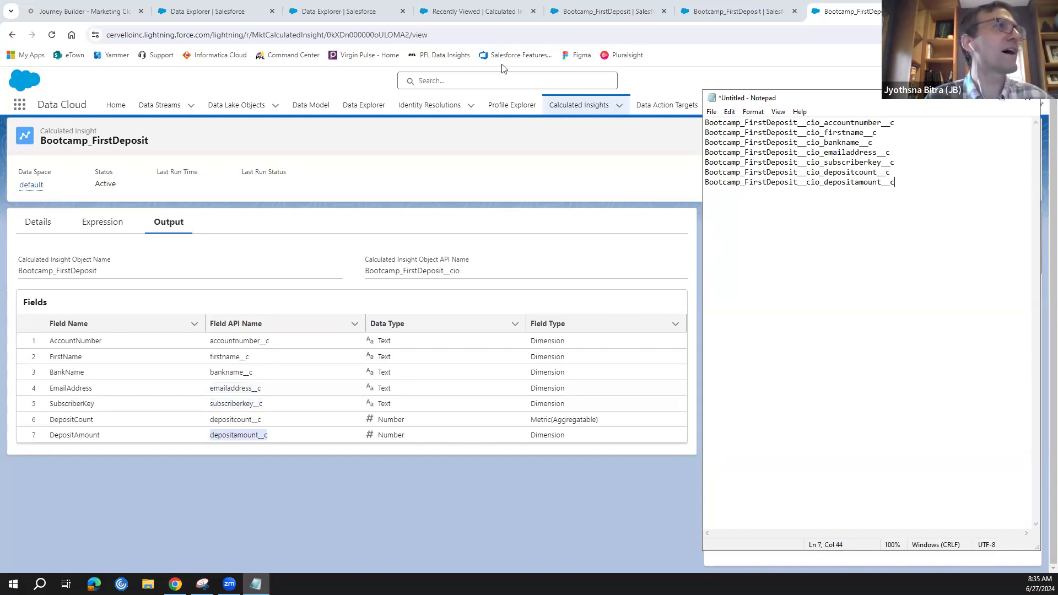
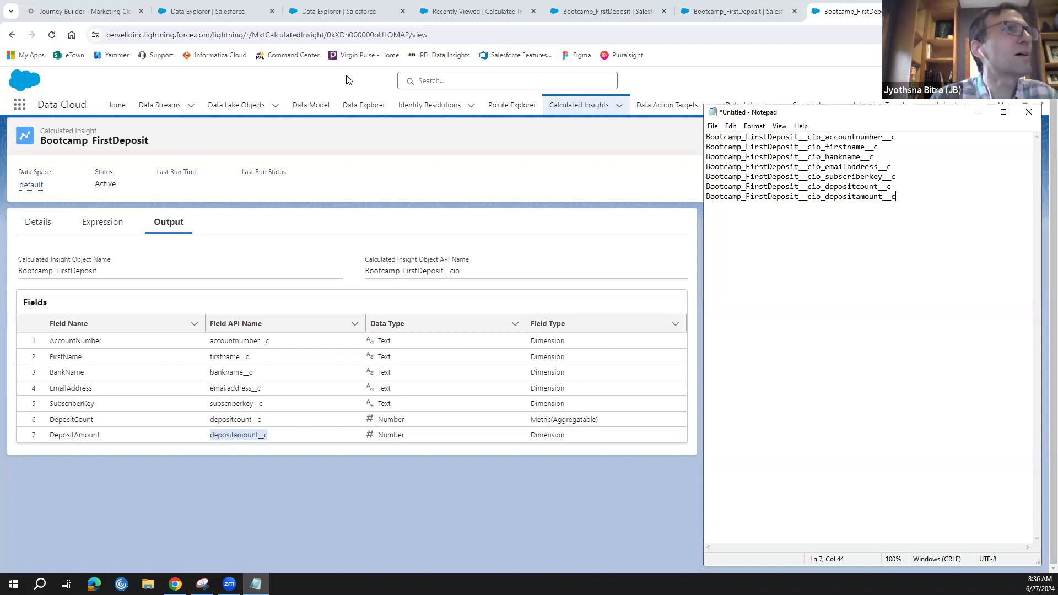
# Step: Switch to Marketing Cloud, open Email Studio and display the business unit's Data Extensions
pyautogui.click(78, 12)
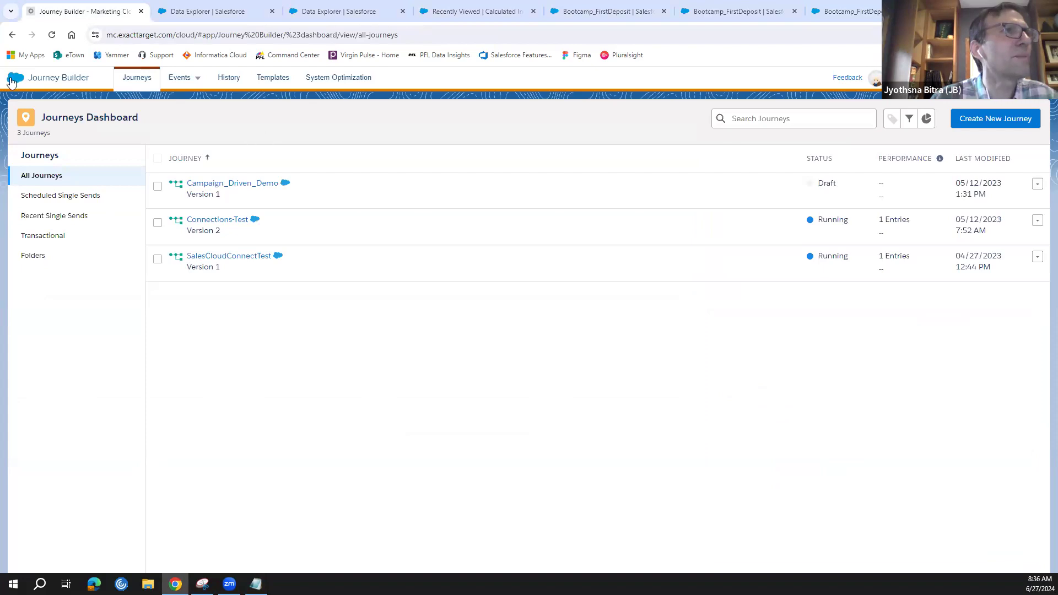
pyautogui.moveTo(11, 83)
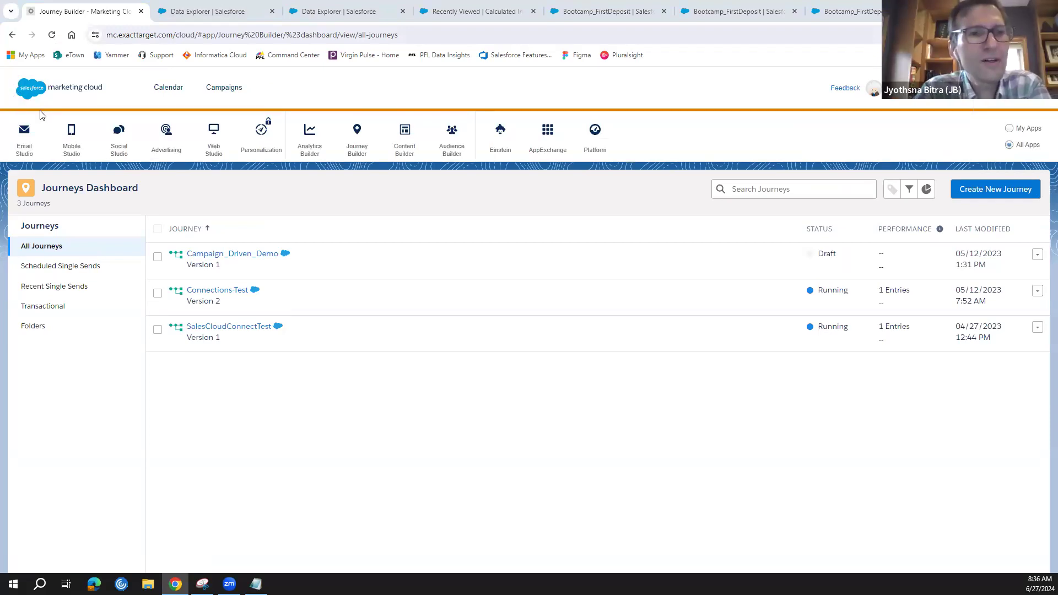
pyautogui.moveTo(26, 135)
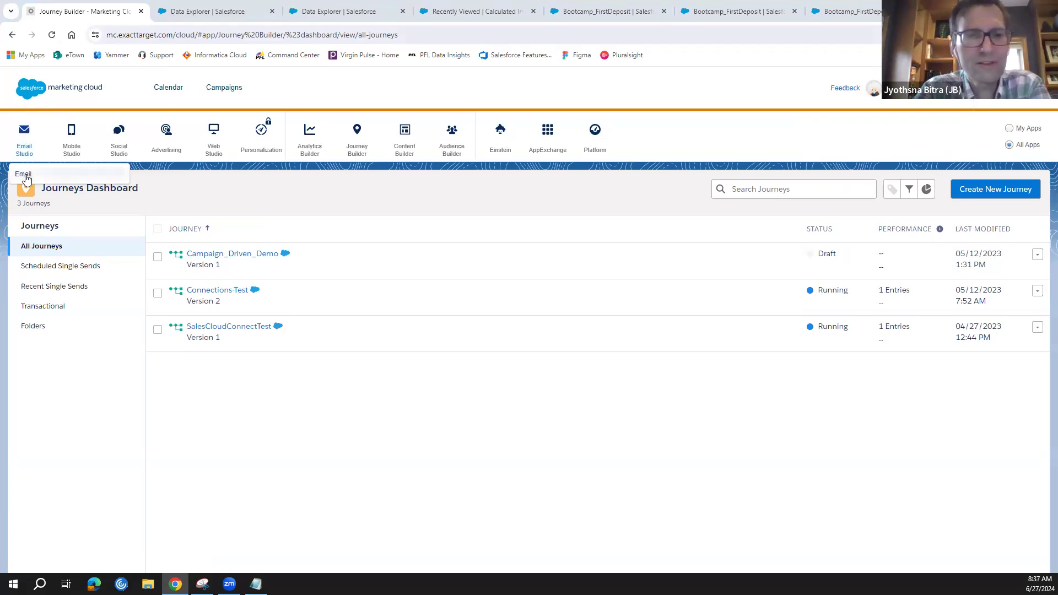
pyautogui.click(25, 175)
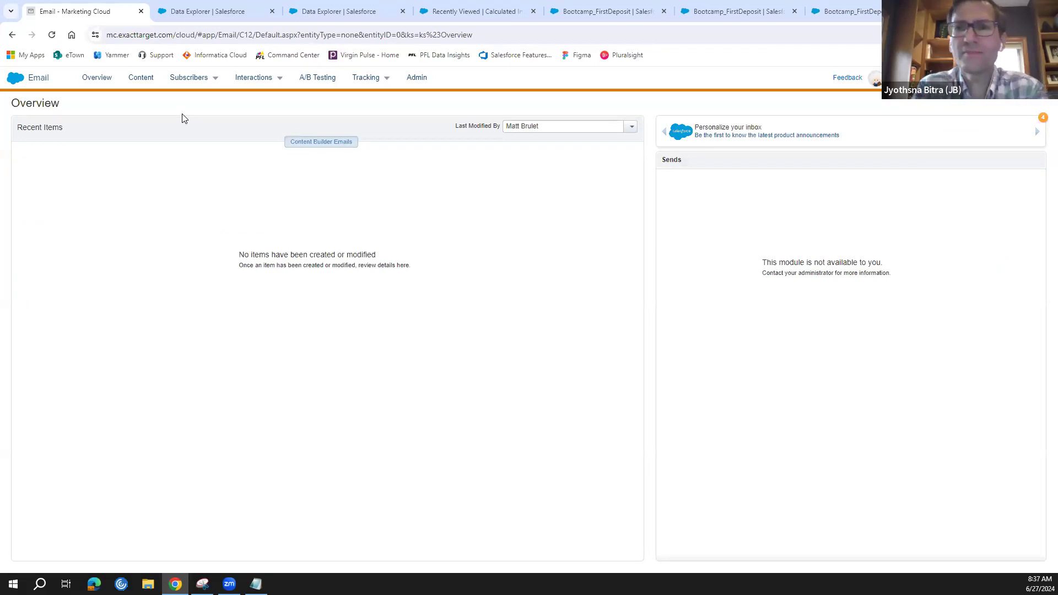
pyautogui.click(184, 80)
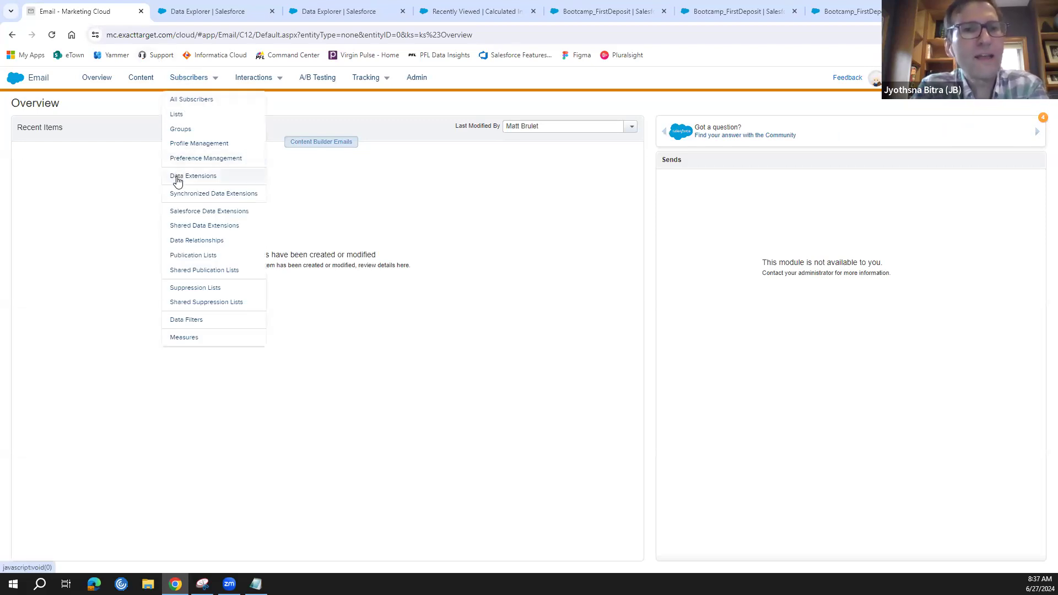
pyautogui.click(177, 178)
pyautogui.click(172, 86)
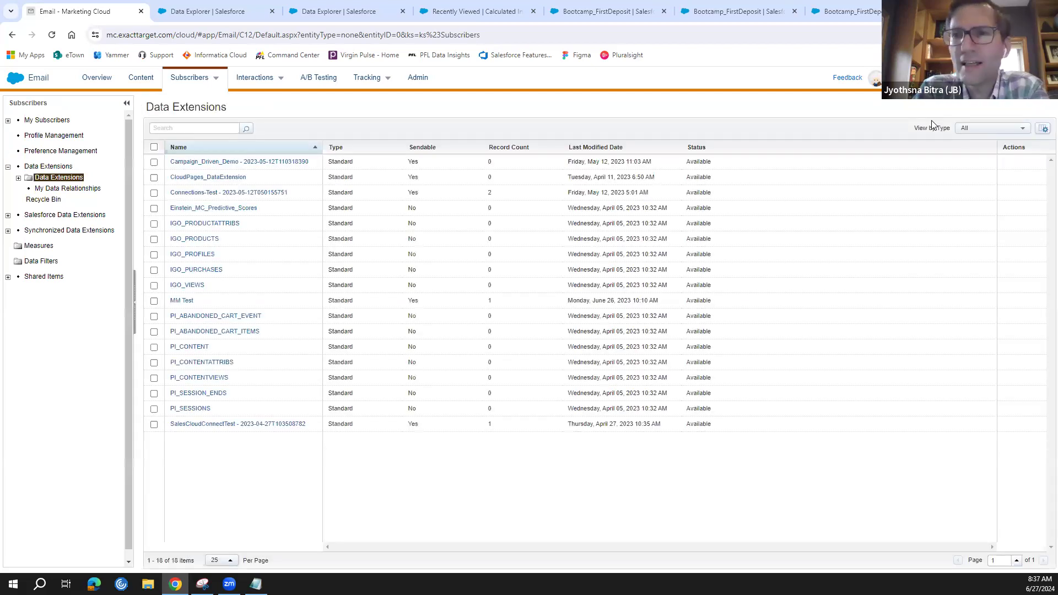
# Step: Change the business unit to the Cervello (Partner ...) entry listed above Cervello (Partner Sandbox)
pyautogui.moveTo(877, 80)
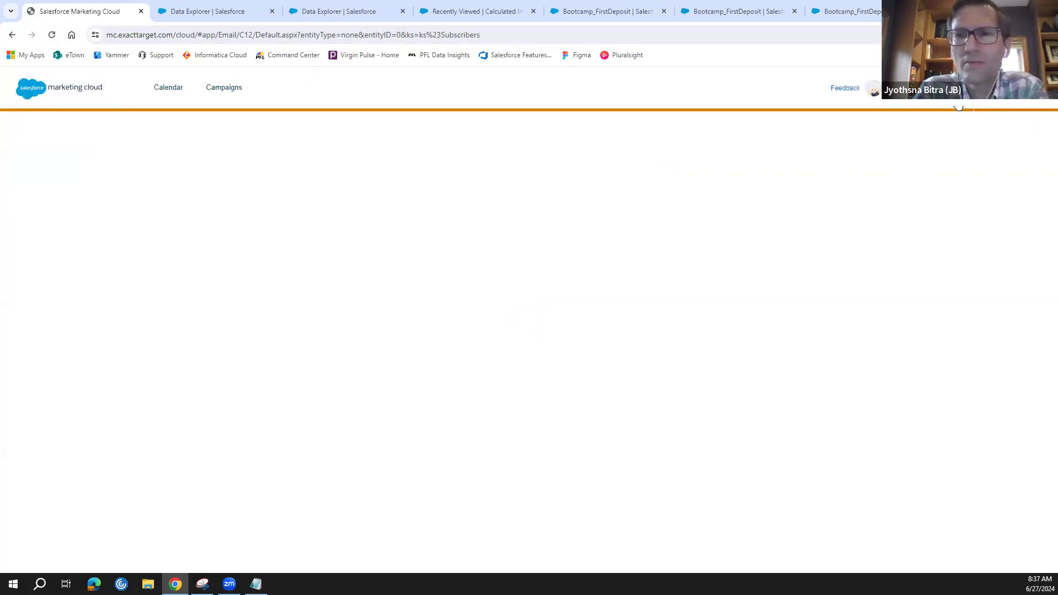
pyautogui.moveTo(959, 106)
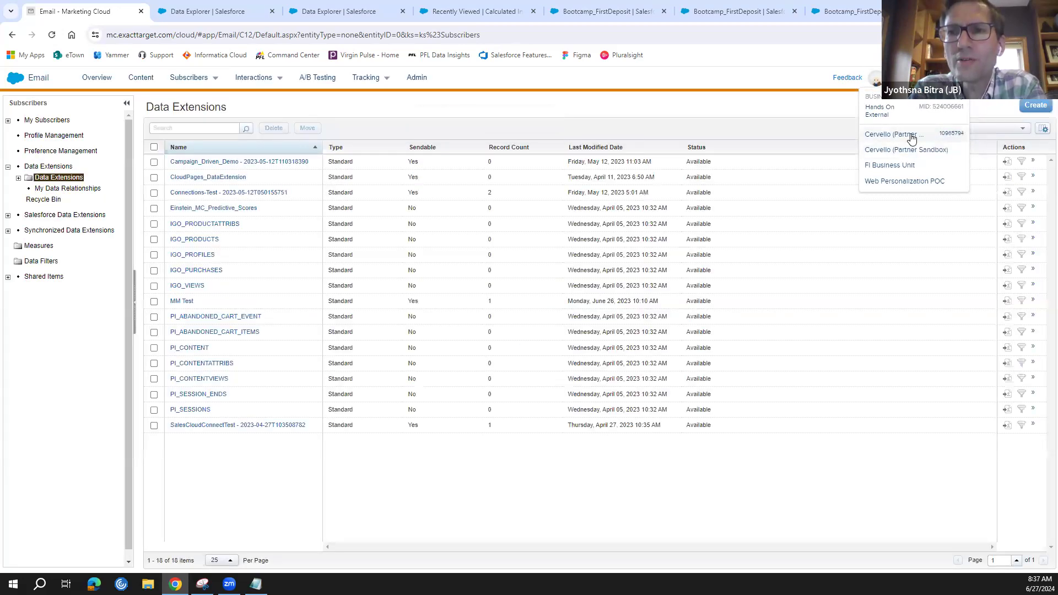
pyautogui.click(911, 137)
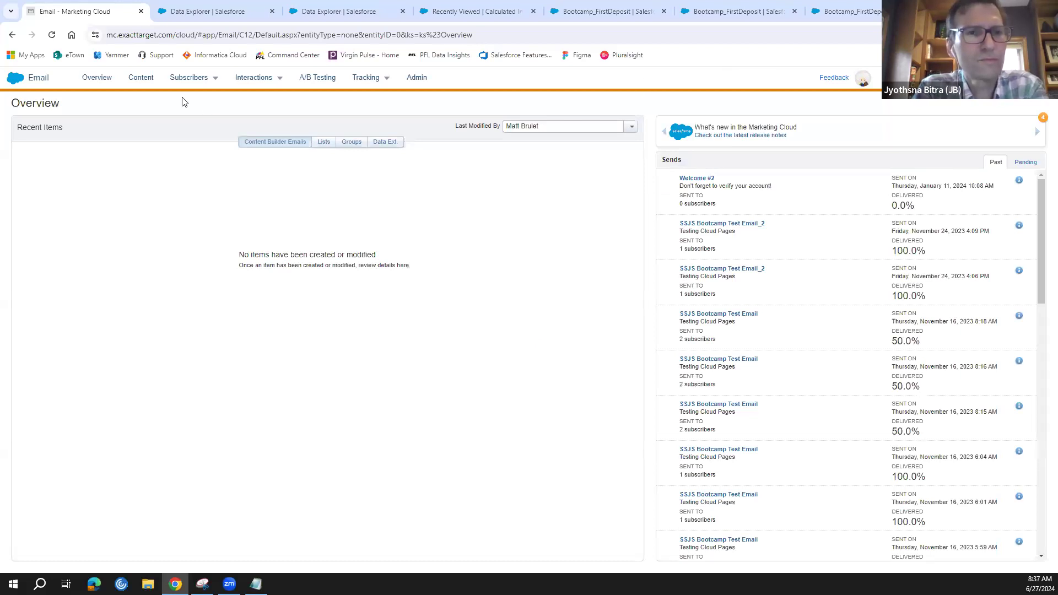
# Step: Open the Data_Cloud folder inside the HandsOn folder of this business unit's Data Extensions
pyautogui.moveTo(189, 80)
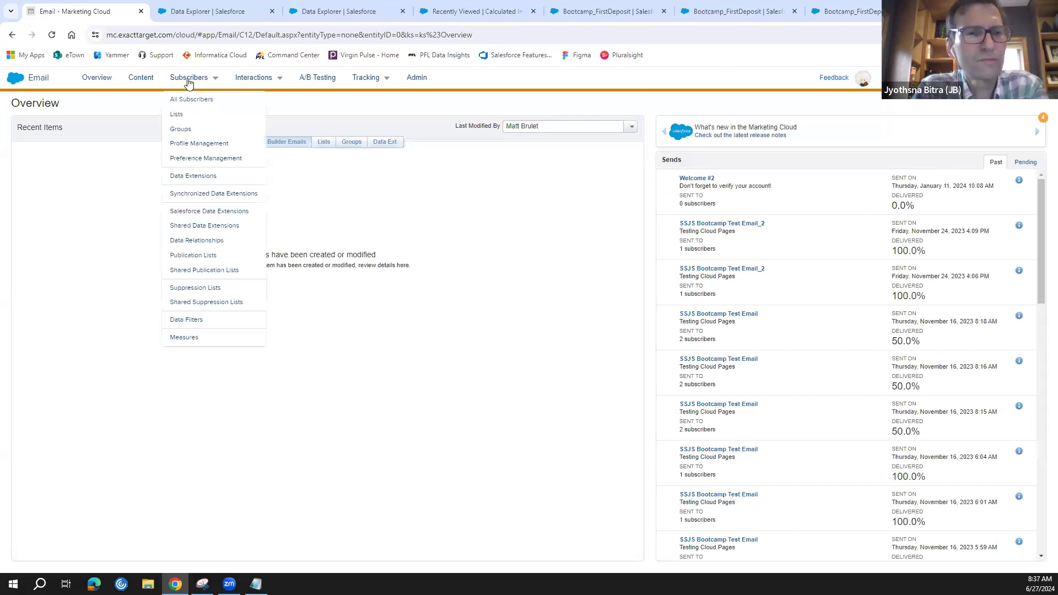
pyautogui.click(189, 176)
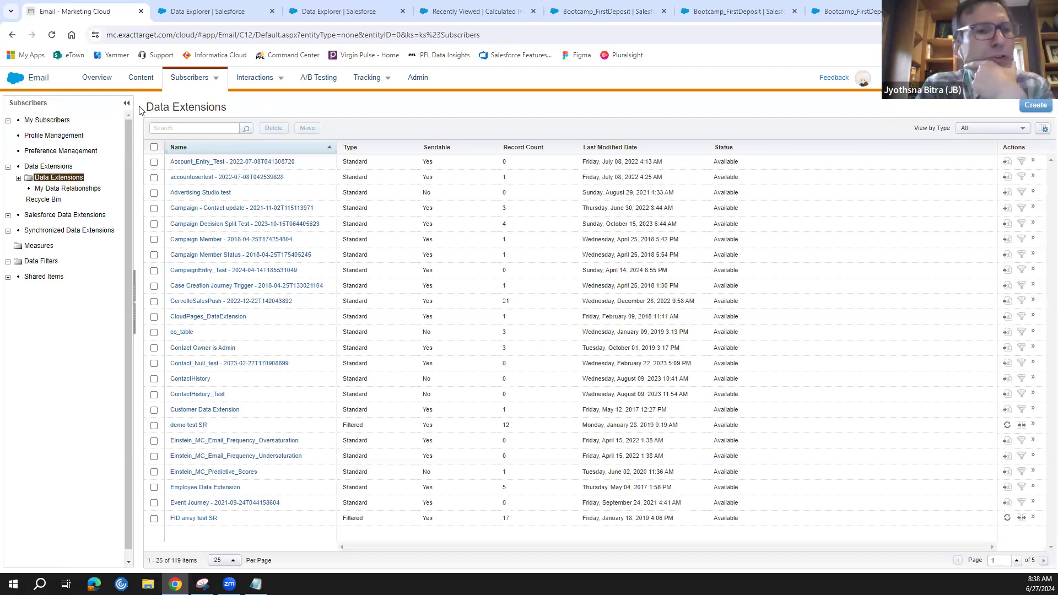
pyautogui.click(18, 178)
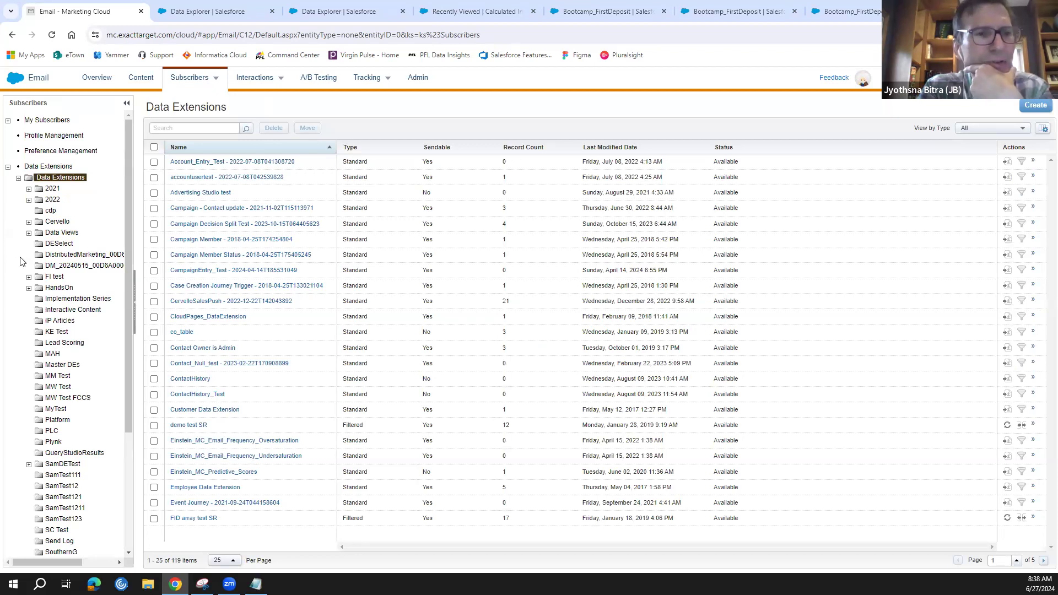
pyautogui.click(29, 288)
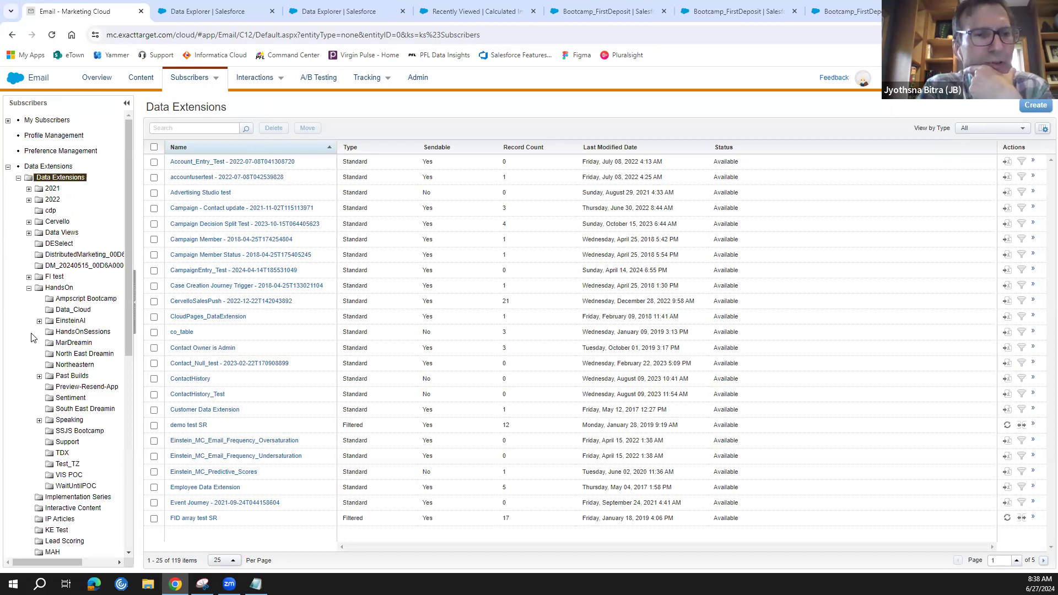
pyautogui.click(80, 311)
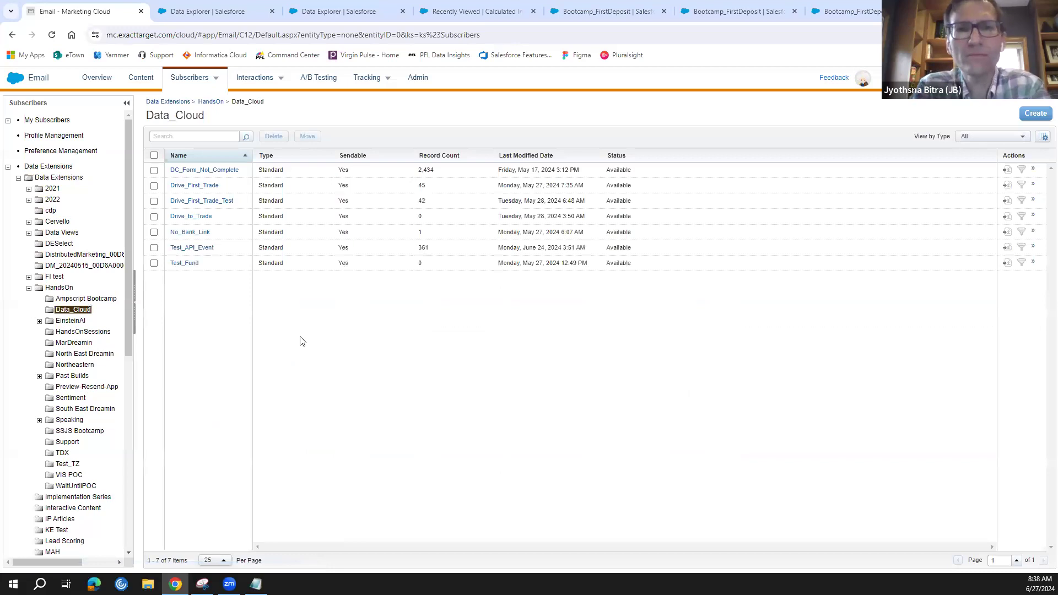
# Step: Start a new standard data extension in the Data_Cloud folder and name it FirstDeposit, copying the name from the Notepad notes
pyautogui.click(1028, 114)
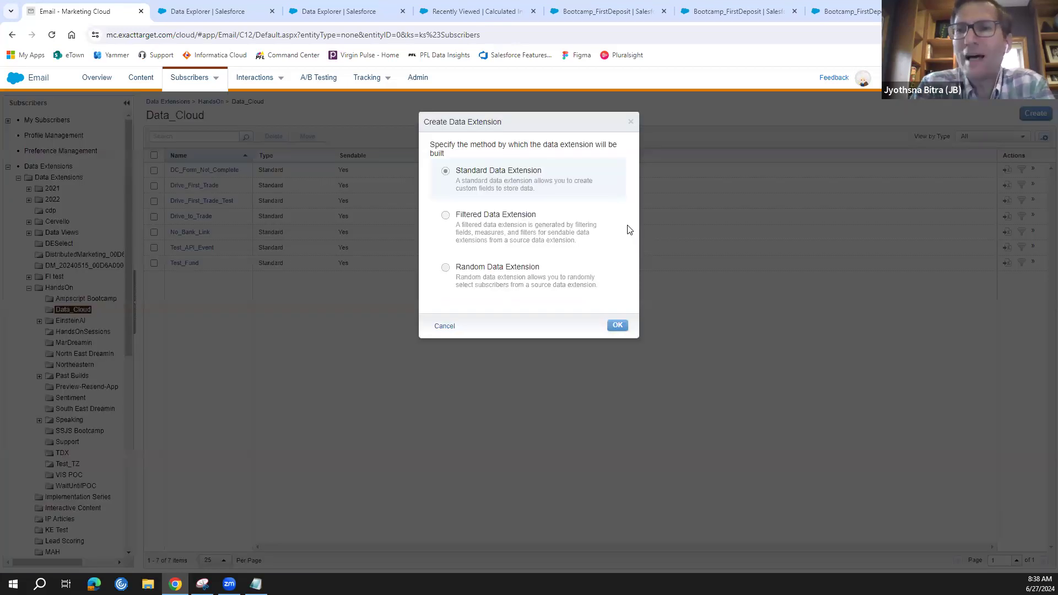
pyautogui.click(616, 326)
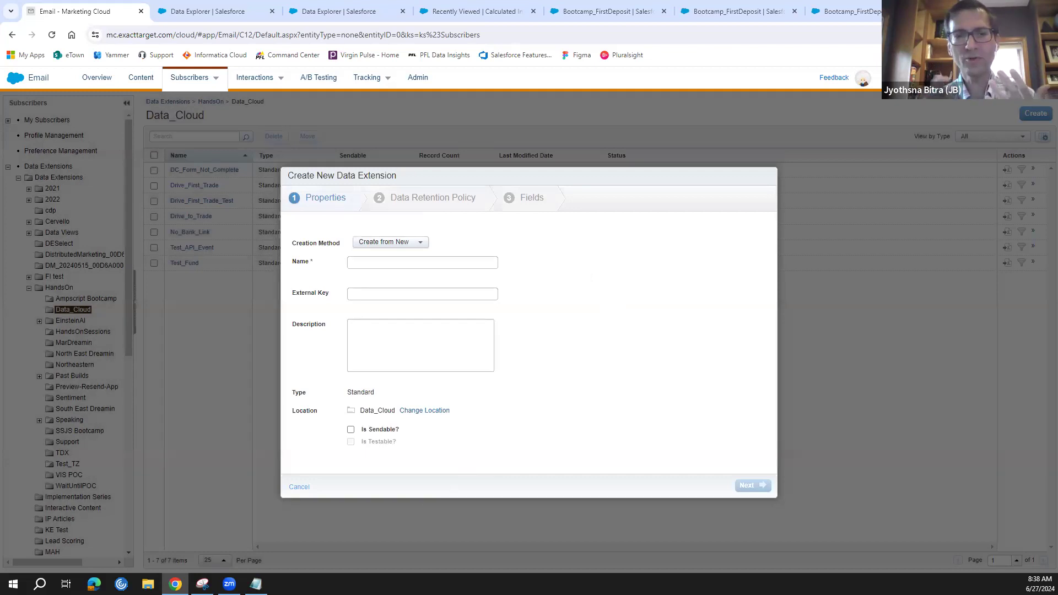
pyautogui.click(256, 584)
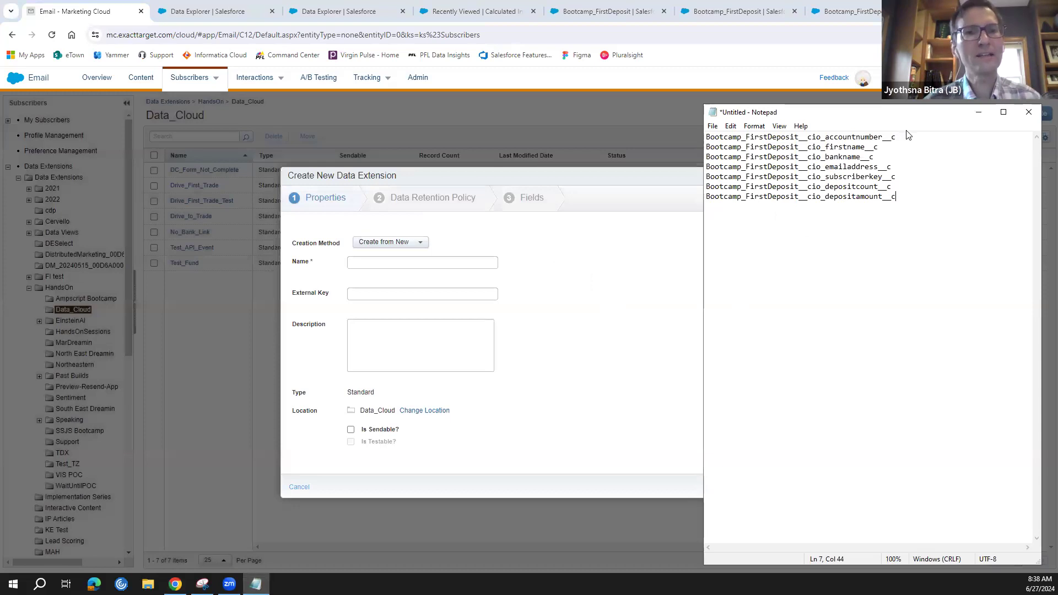
pyautogui.click(846, 11)
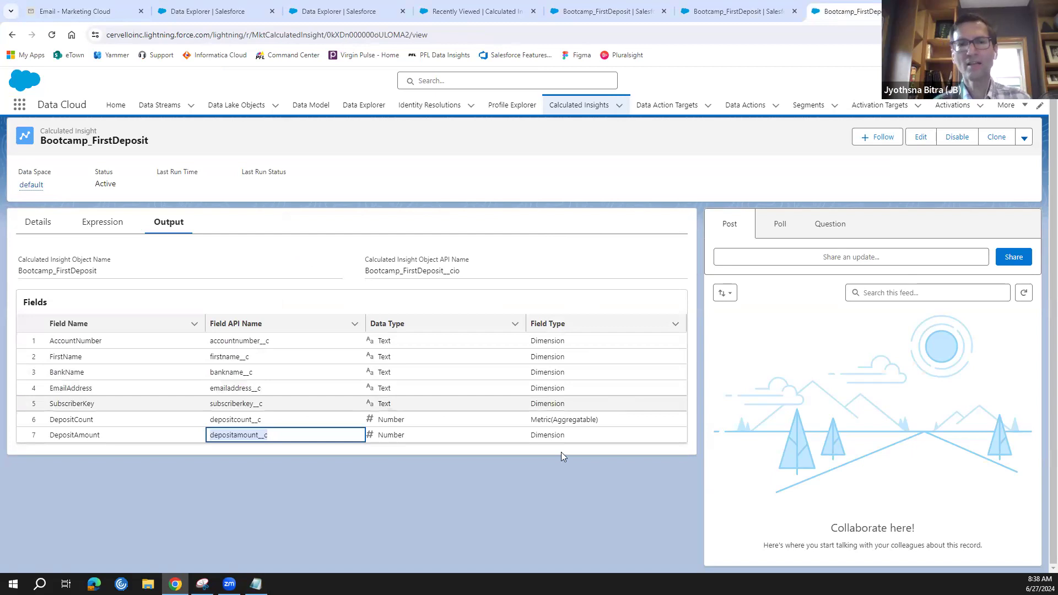
pyautogui.click(577, 481)
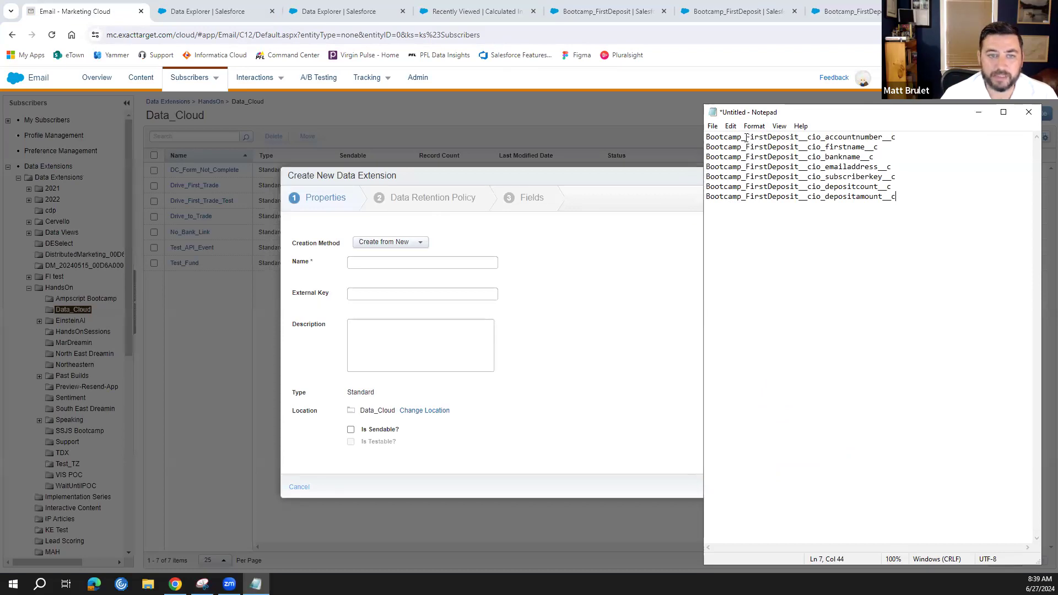
pyautogui.moveTo(746, 137); pyautogui.dragTo(797, 134)
pyautogui.hotkey('ctrl', 'c')
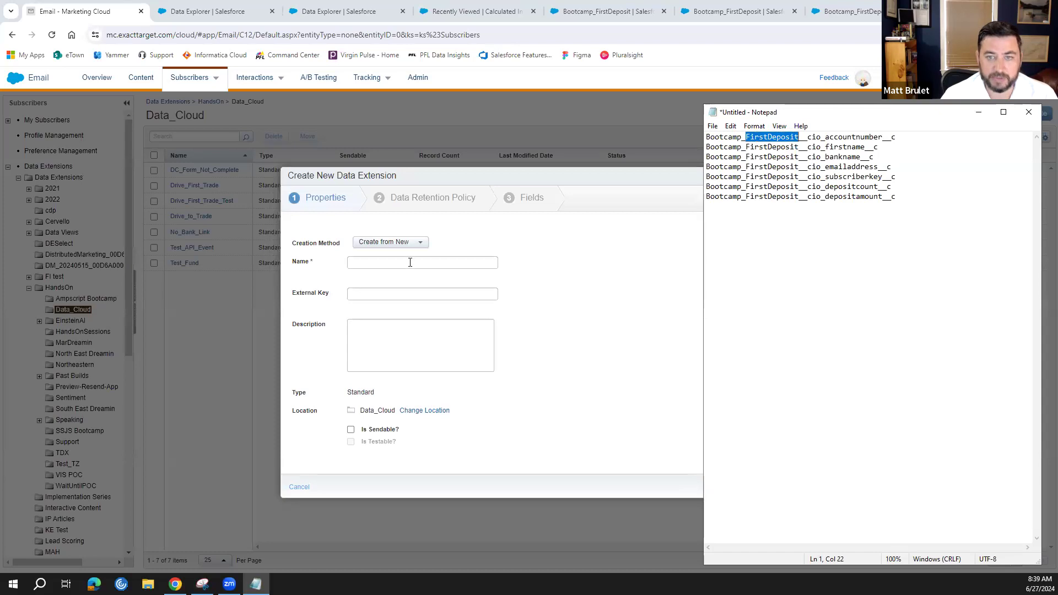
pyautogui.click(410, 261)
pyautogui.hotkey('ctrl', 'v')
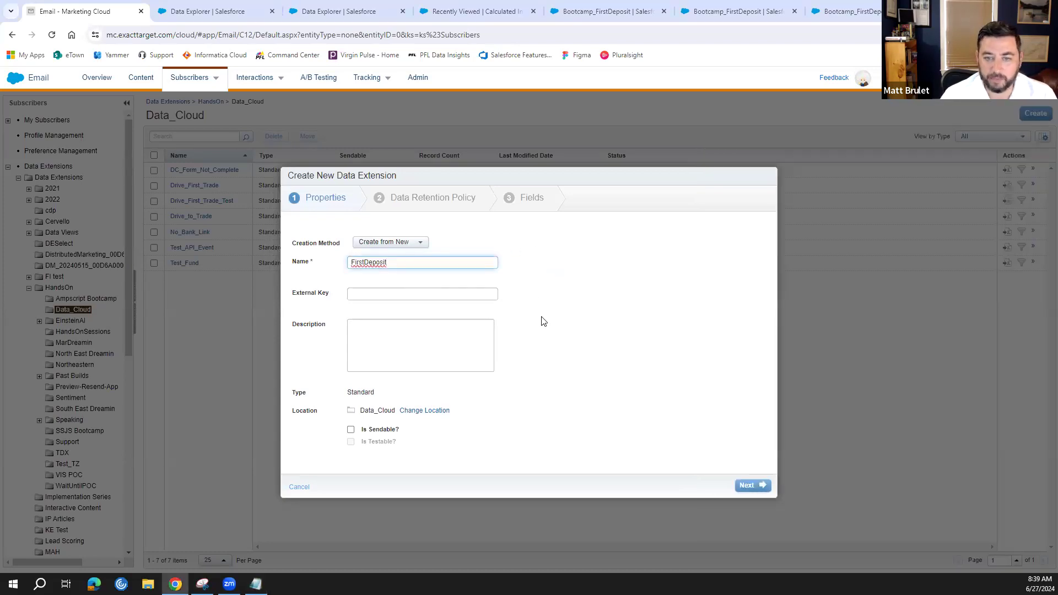
# Step: Describe the data extension as "Segment of first deposit populated by data cloud", basing it on the calculated insight's description
pyautogui.click(430, 334)
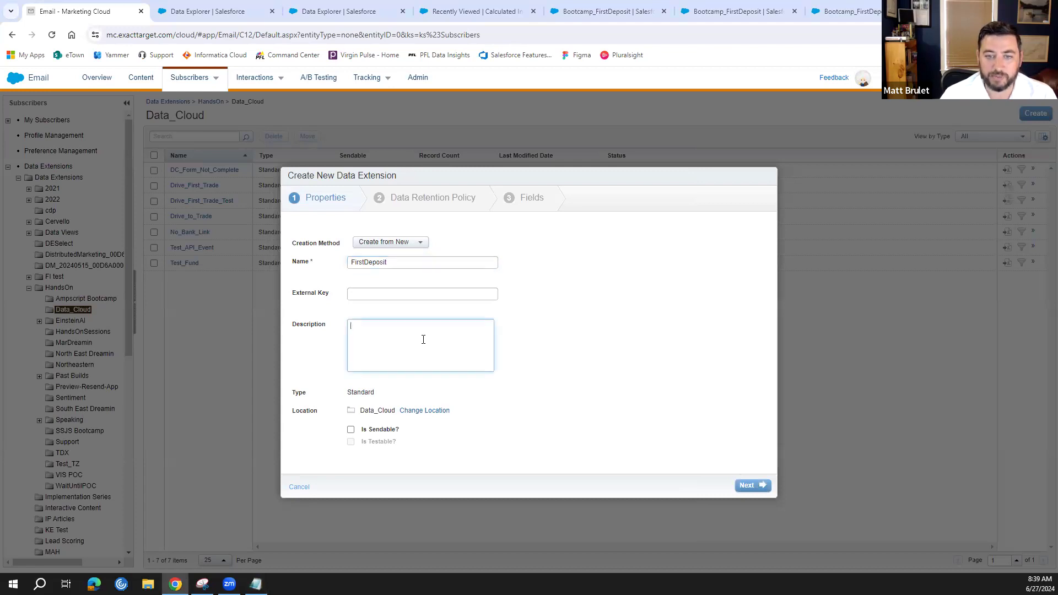
pyautogui.click(839, 13)
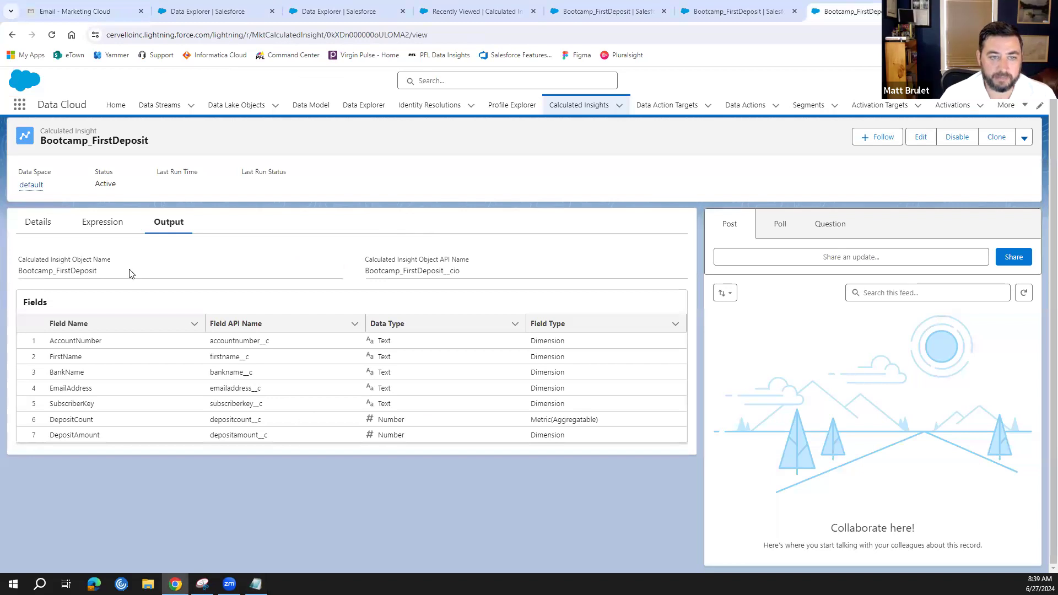
pyautogui.click(45, 227)
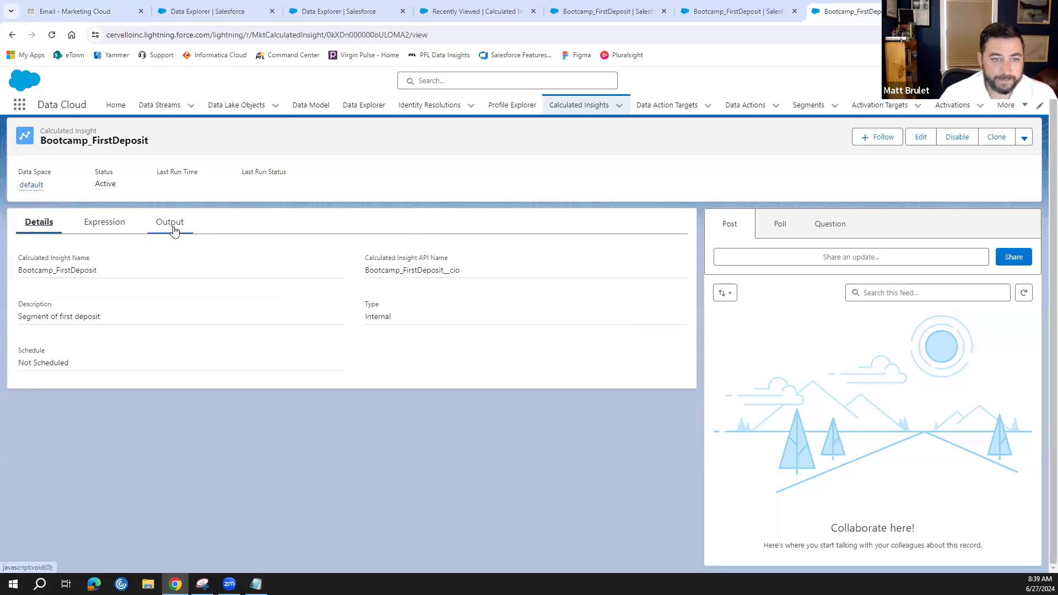
pyautogui.click(179, 230)
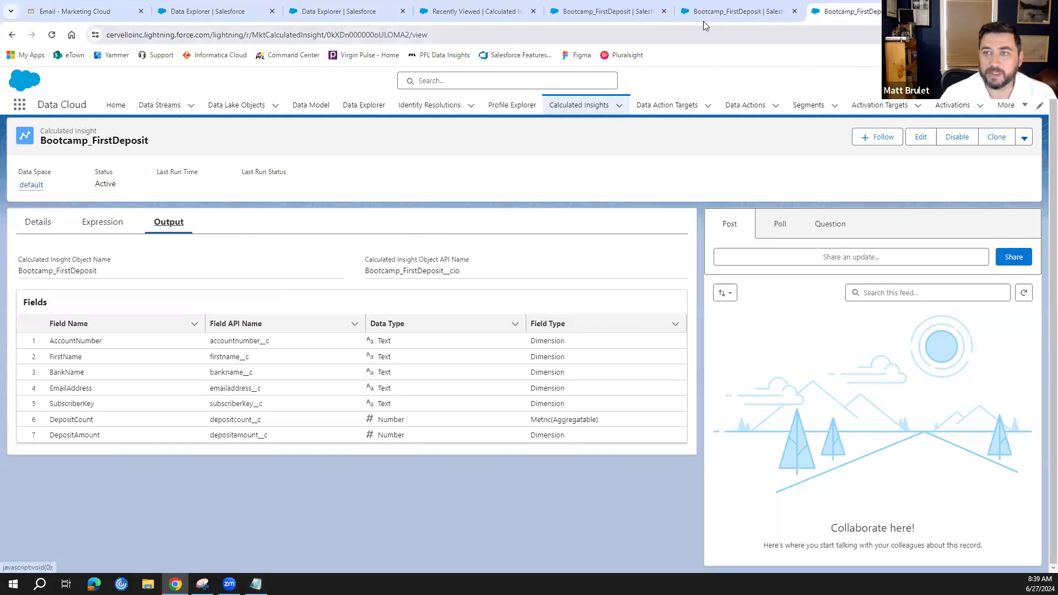
pyautogui.hotkey('ctrl', '1')
pyautogui.write('Segment of first deposit')
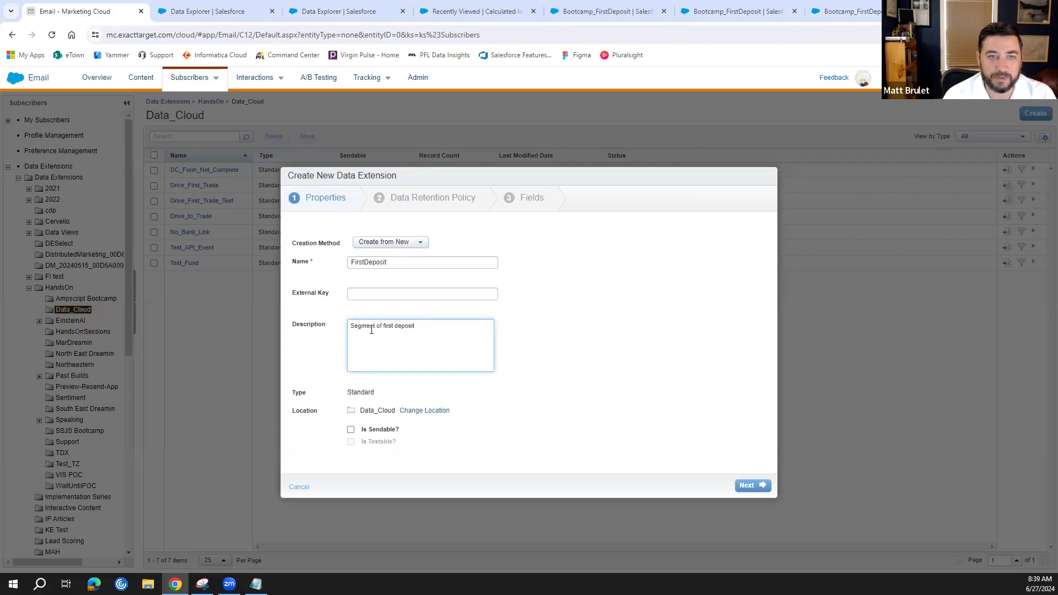
pyautogui.write('popula')
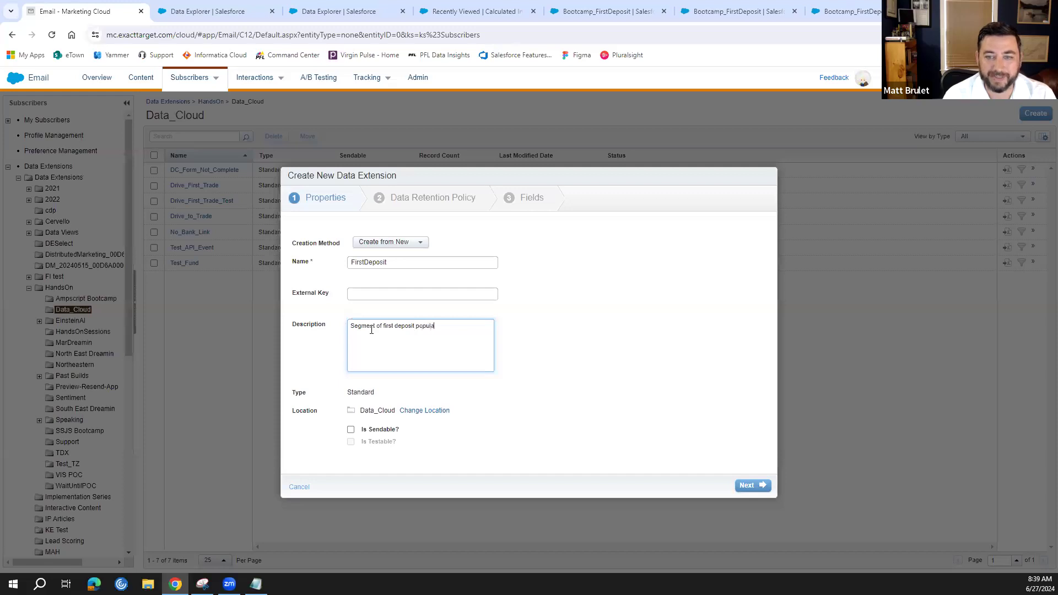
pyautogui.write('ted. by data cloud')
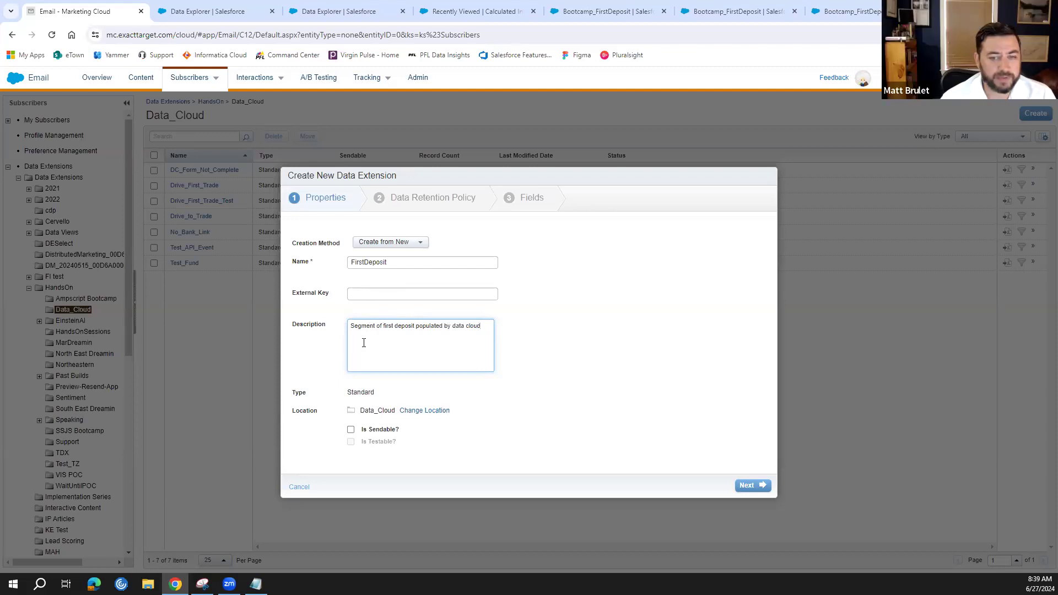
# Step: Make the data extension sendable and proceed to its field definitions with the retention setting left off
pyautogui.click(351, 431)
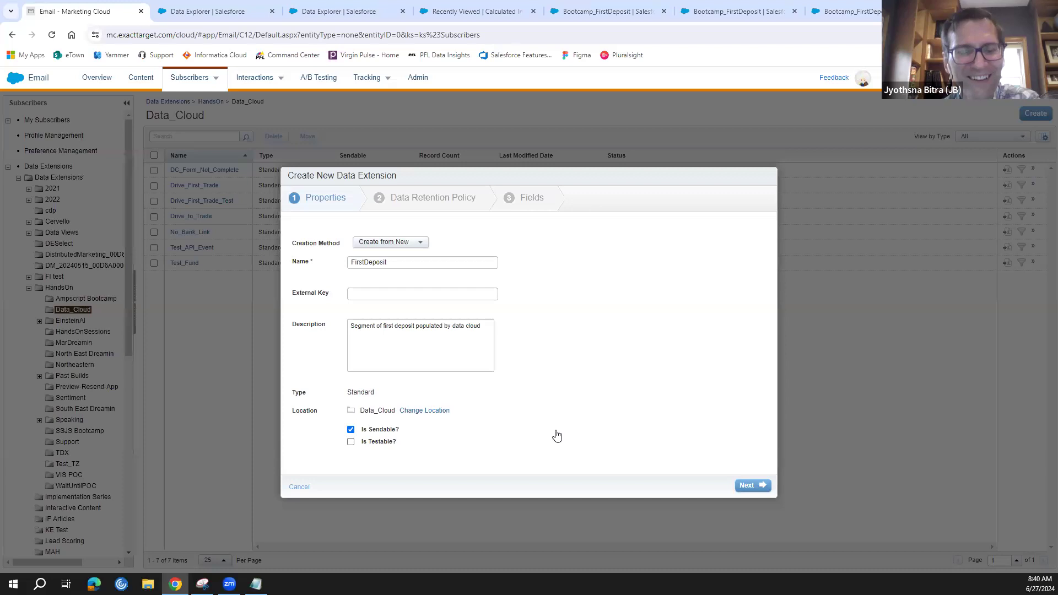
pyautogui.click(761, 491)
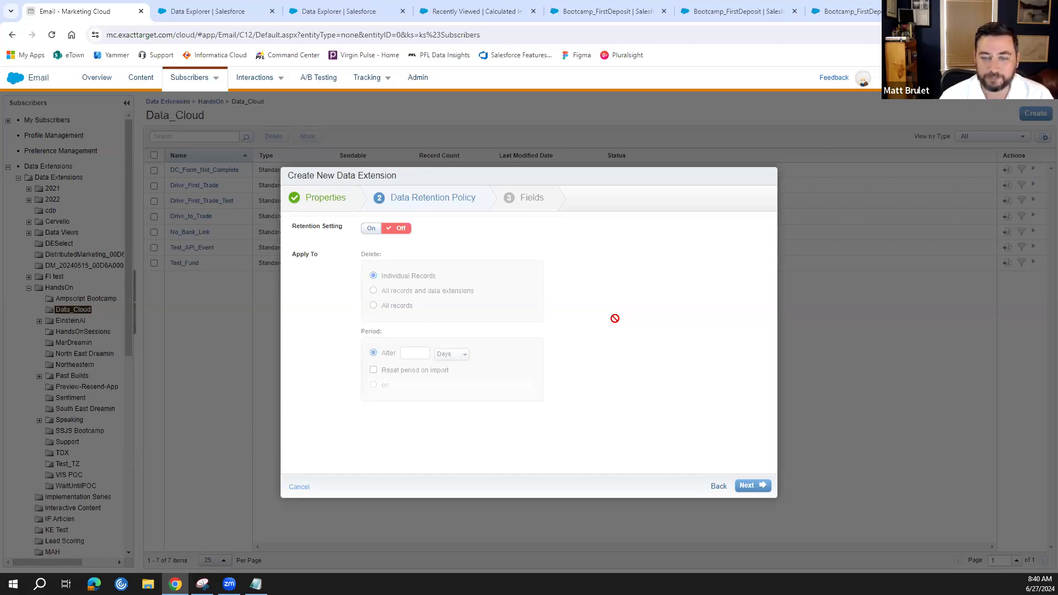
pyautogui.click(761, 486)
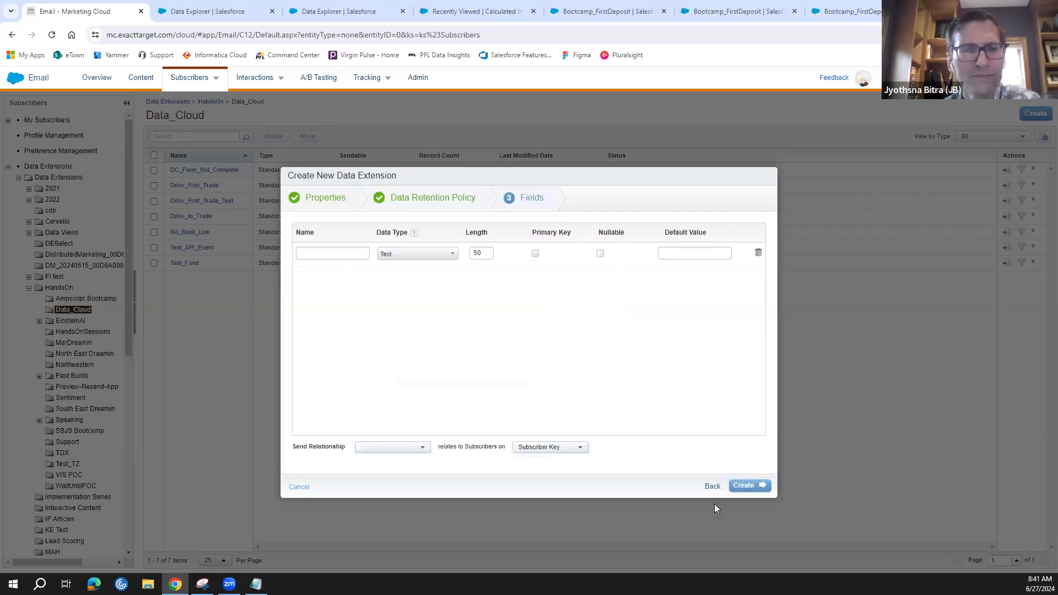
# Step: Name the first field Bootcamp_FirstDeposit__cio_accountnumber__c from the Notepad list, checking its data type in the insight output
pyautogui.click(255, 584)
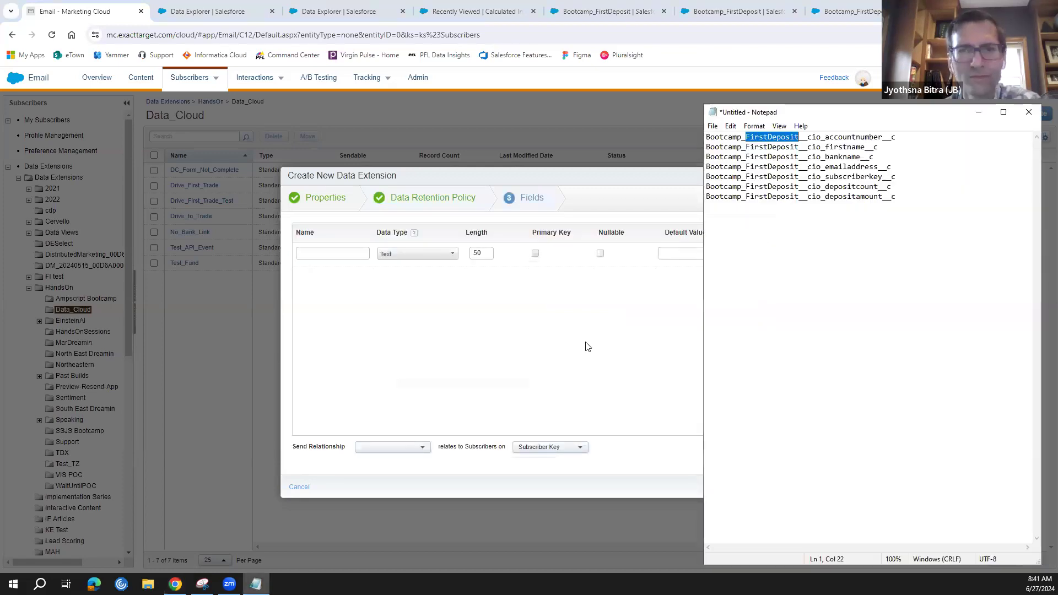
pyautogui.moveTo(904, 136); pyautogui.dragTo(695, 130)
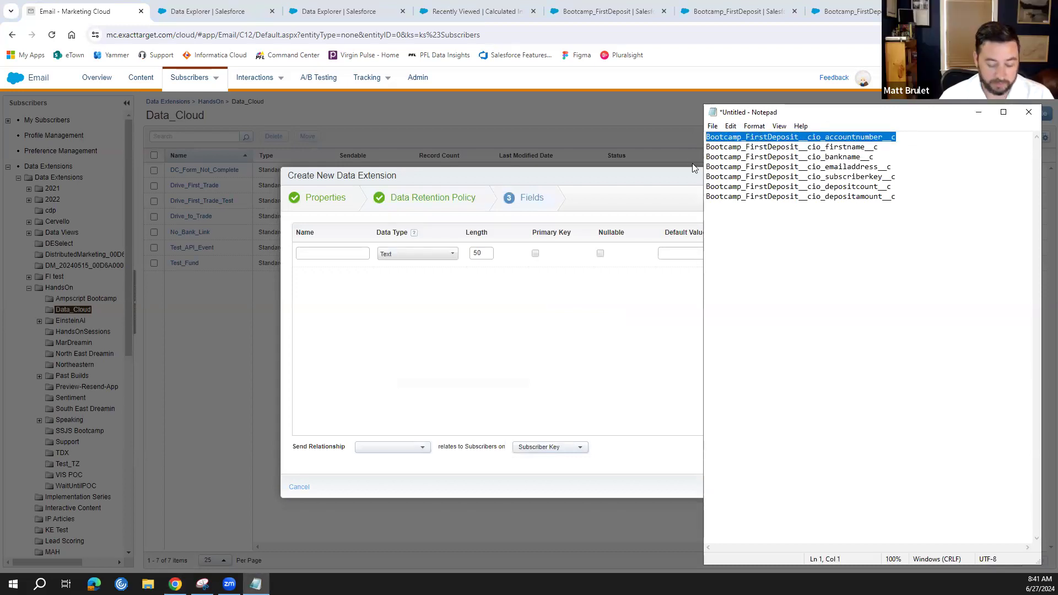
pyautogui.click(850, 12)
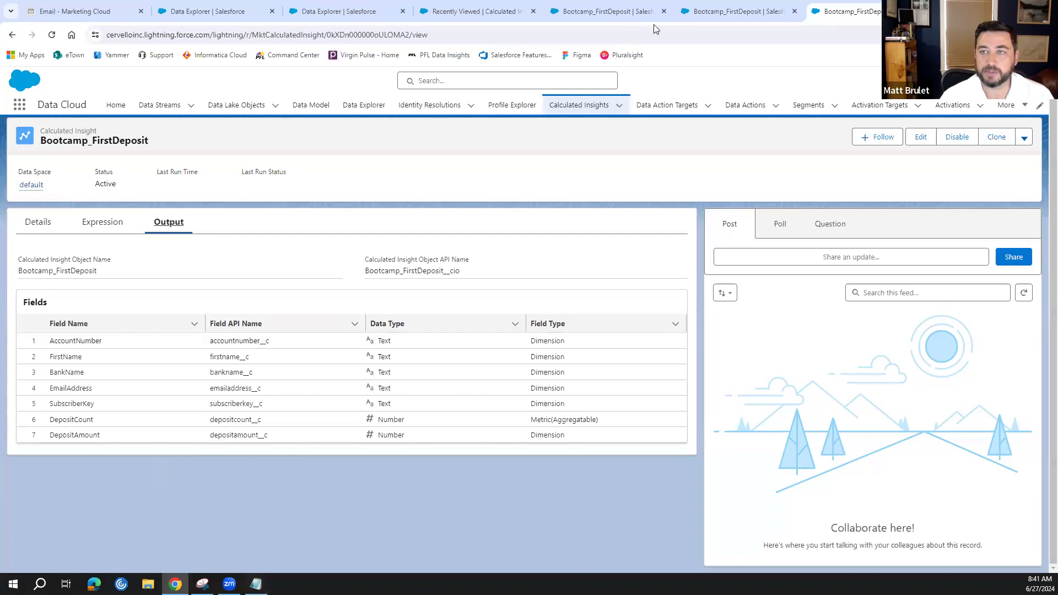
pyautogui.click(94, 12)
pyautogui.click(342, 254)
pyautogui.write('cio_accountnumber__c')
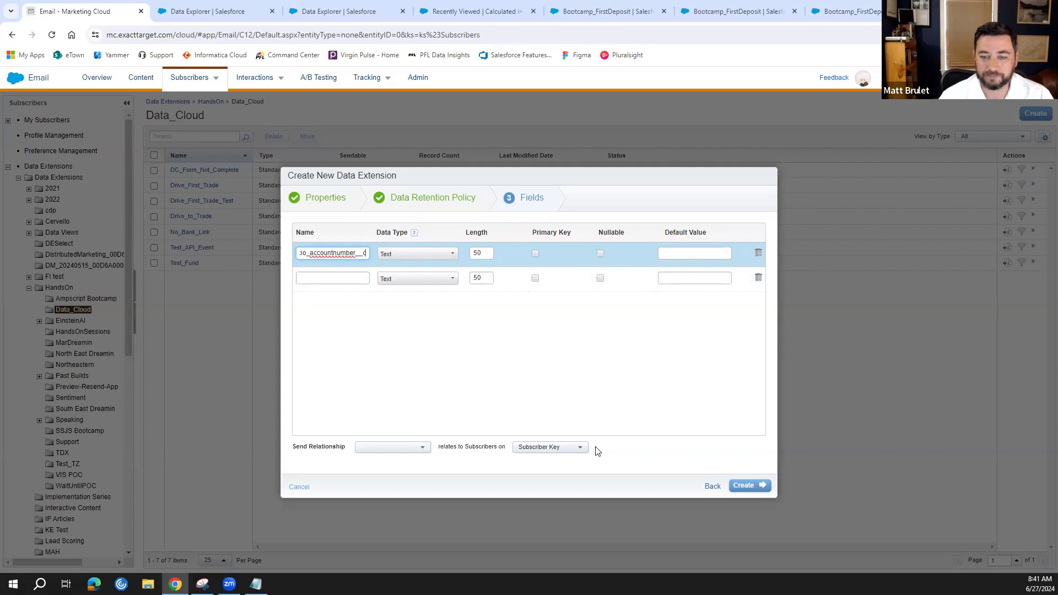
# Step: Copy Bootcamp_FirstDeposit__cio_firstname__c from the Notepad list as the second field's name
pyautogui.click(256, 584)
pyautogui.moveTo(882, 147); pyautogui.dragTo(706, 155)
pyautogui.hotkey('ctrl', 'c')
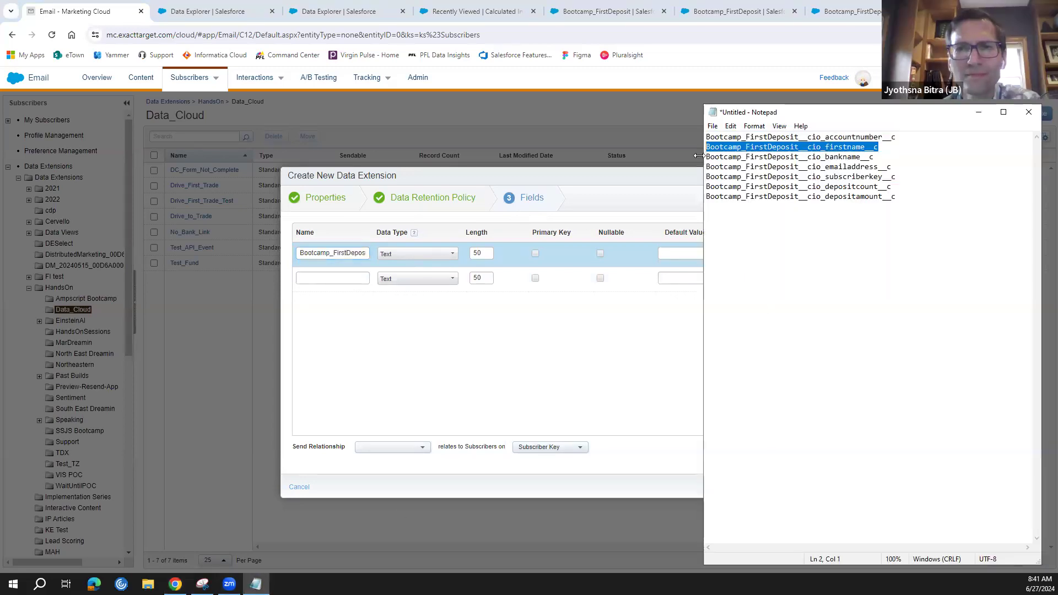
pyautogui.click(347, 279)
pyautogui.hotkey('ctrl', 'v')
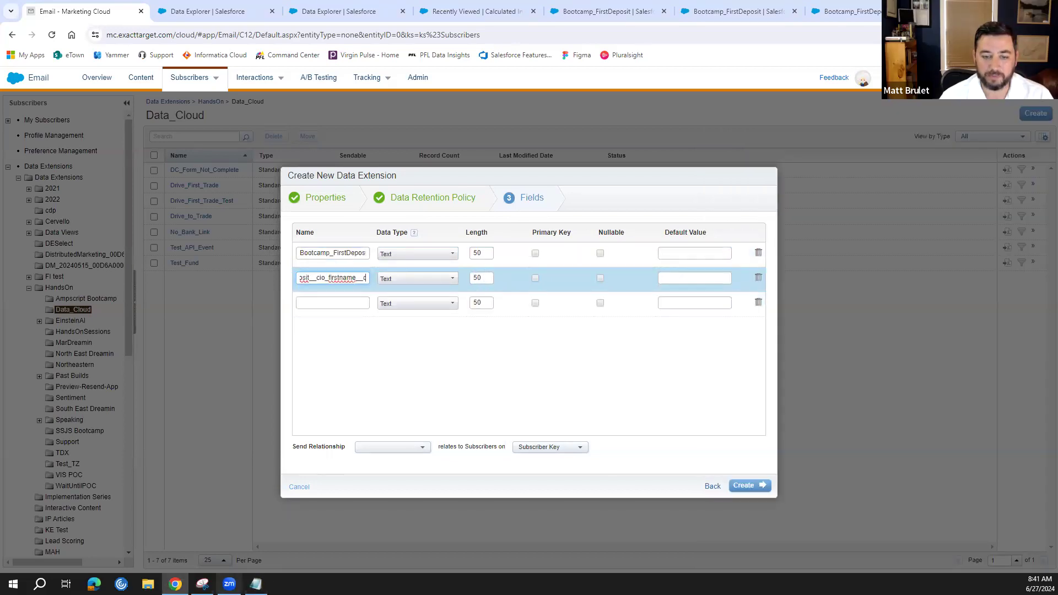
# Step: Add Bootcamp_FirstDeposit__cio_bankname__c from the Notepad list as the third field and set its length to 100
pyautogui.click(256, 584)
pyautogui.moveTo(874, 157); pyautogui.dragTo(706, 157)
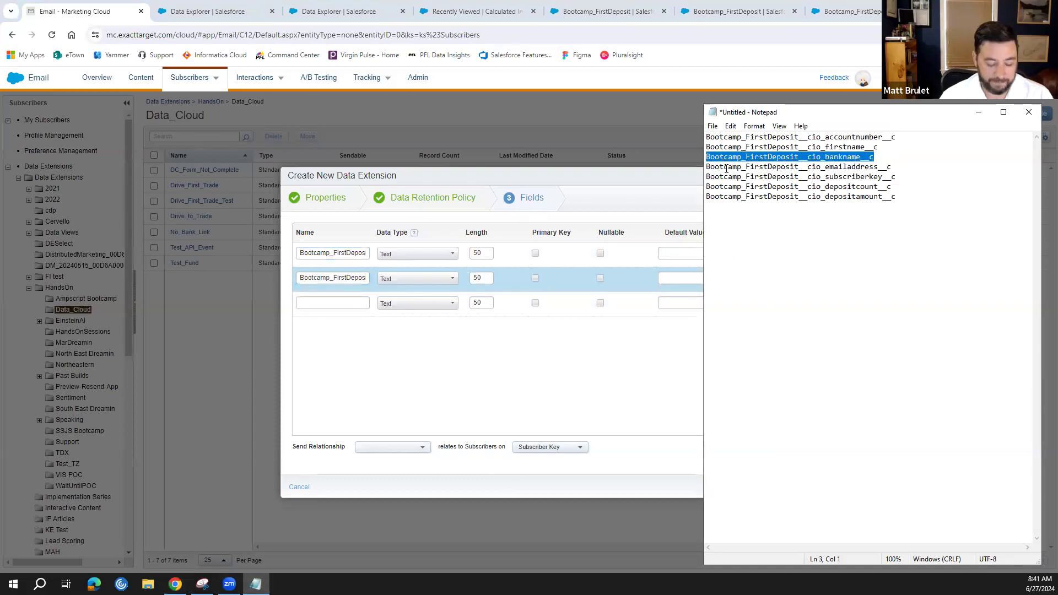
pyautogui.click(338, 303)
pyautogui.hotkey('ctrl', 'v')
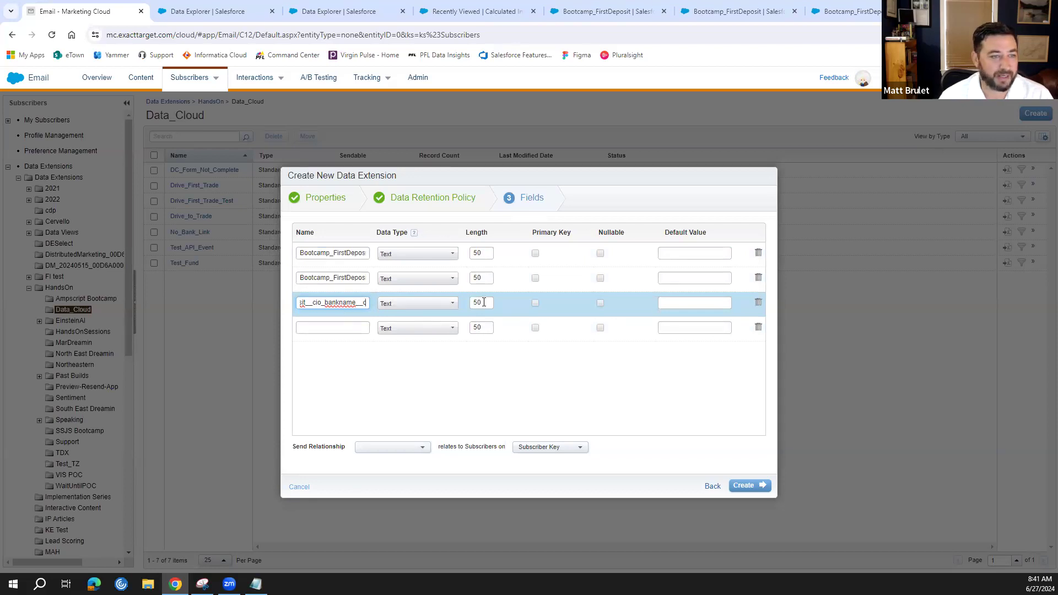
pyautogui.moveTo(484, 302); pyautogui.dragTo(460, 300)
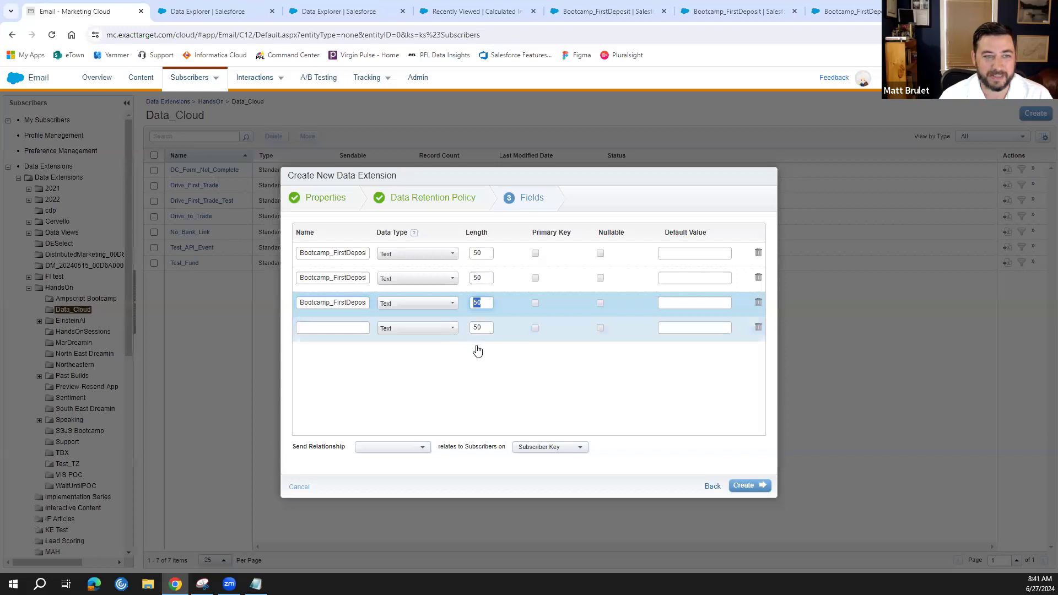
pyautogui.write('100')
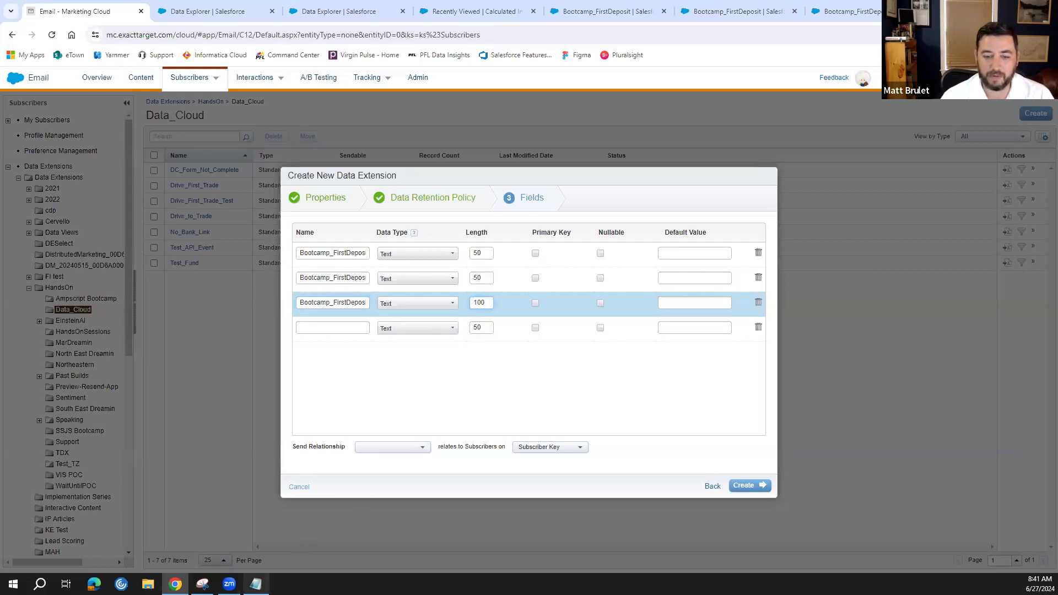
# Step: Add Bootcamp_FirstDeposit__cio_emailaddress__c from the Notepad list as the fourth field and set its data type to EmailAddress
pyautogui.click(256, 584)
pyautogui.moveTo(892, 167); pyautogui.dragTo(700, 167)
pyautogui.hotkey('ctrl', 'c')
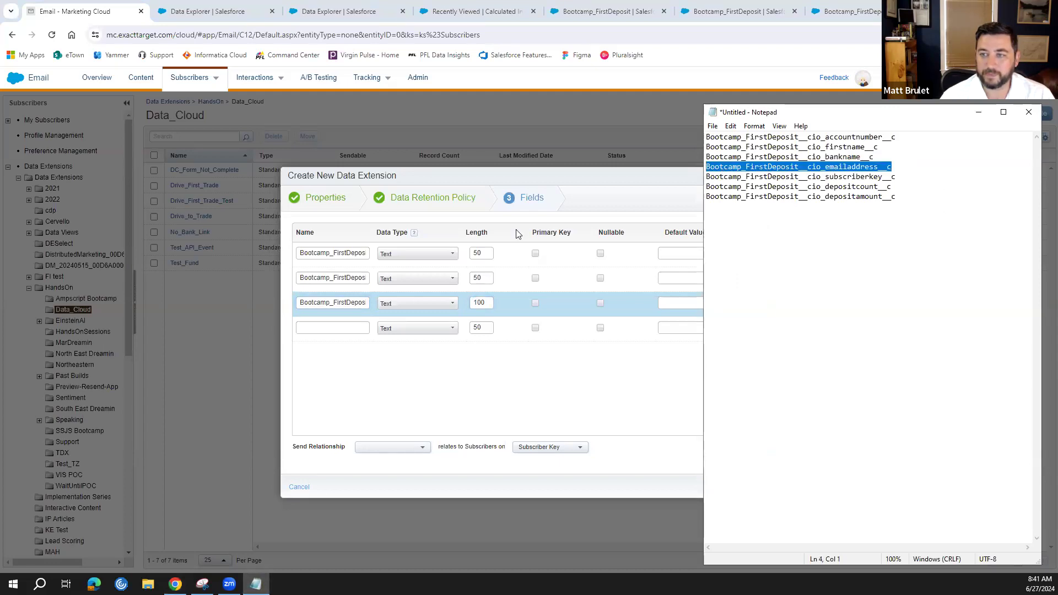
pyautogui.click(353, 327)
pyautogui.hotkey('ctrl', 'v')
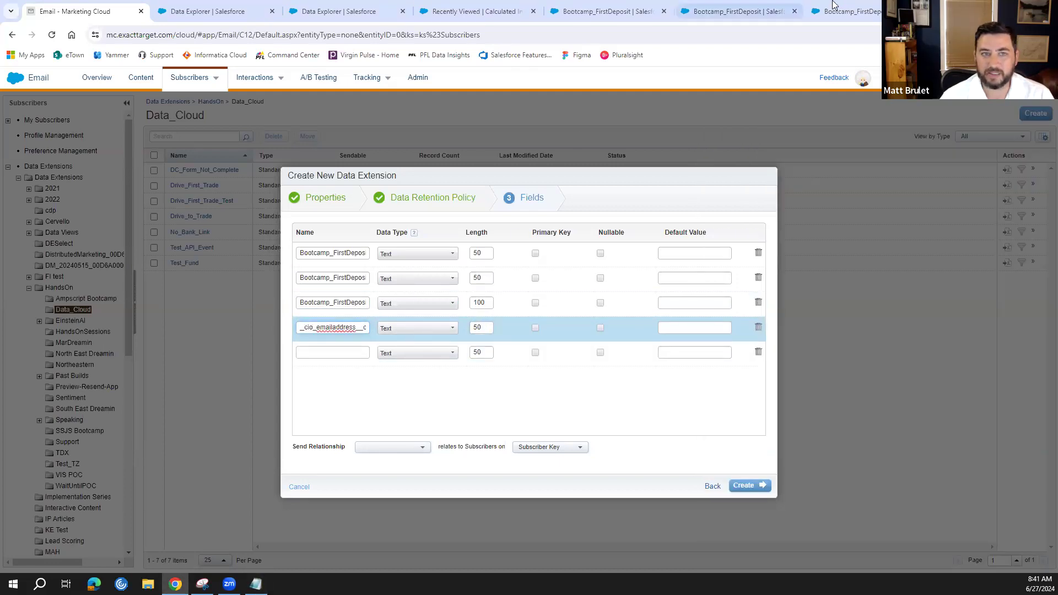
pyautogui.click(856, 11)
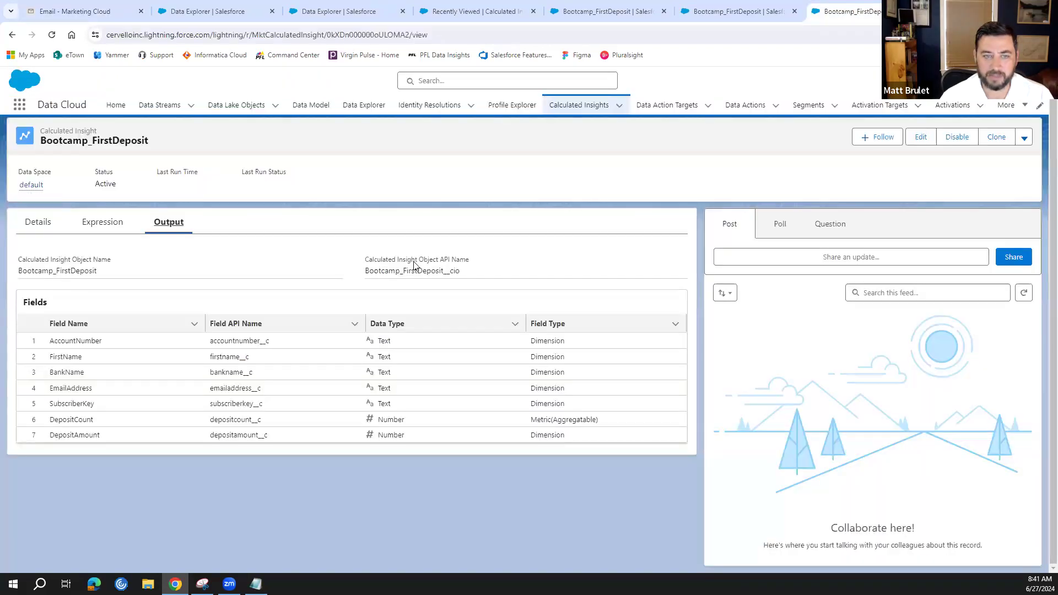
pyautogui.click(112, 10)
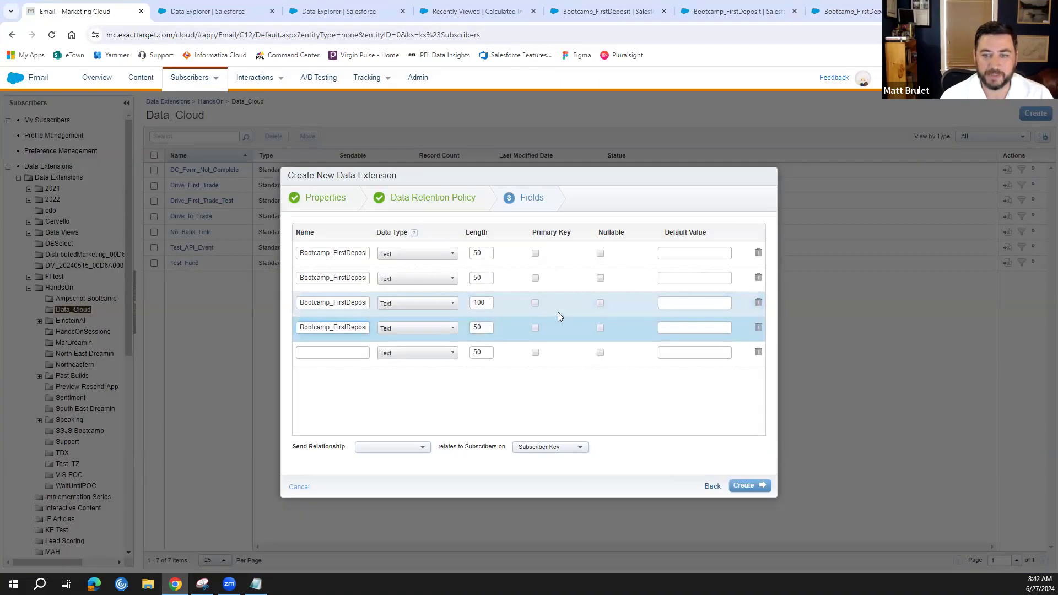
pyautogui.click(421, 329)
pyautogui.scroll(-2, 414, 349)
pyautogui.click(414, 343)
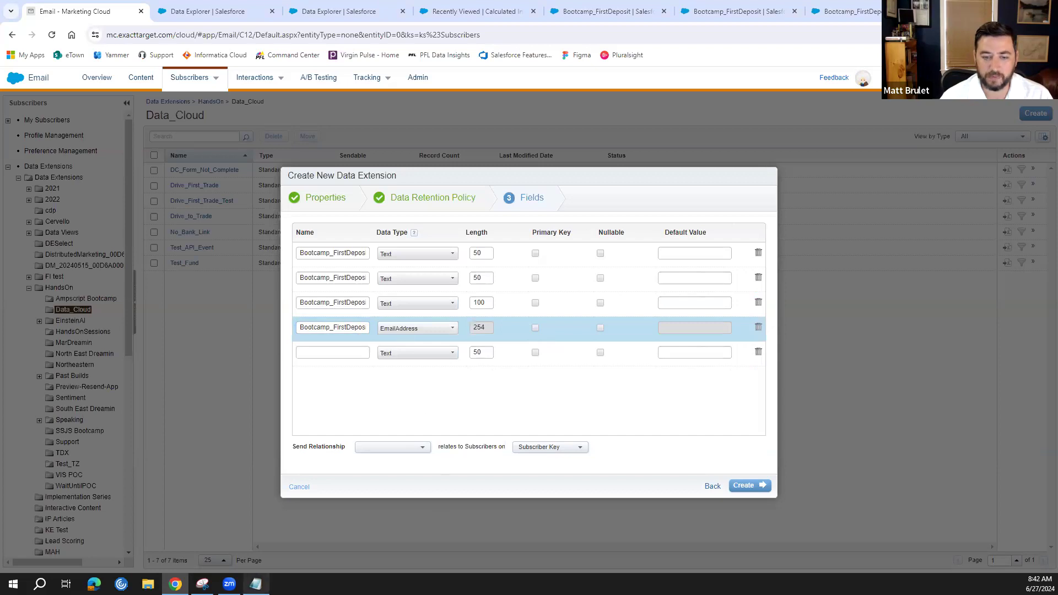
# Step: Add Bootcamp_FirstDeposit__cio_subscriberkey__c from the Notepad list as the fifth field and set its length to 100
pyautogui.click(256, 584)
pyautogui.moveTo(896, 177); pyautogui.dragTo(705, 178)
pyautogui.hotkey('ctrl', 'c')
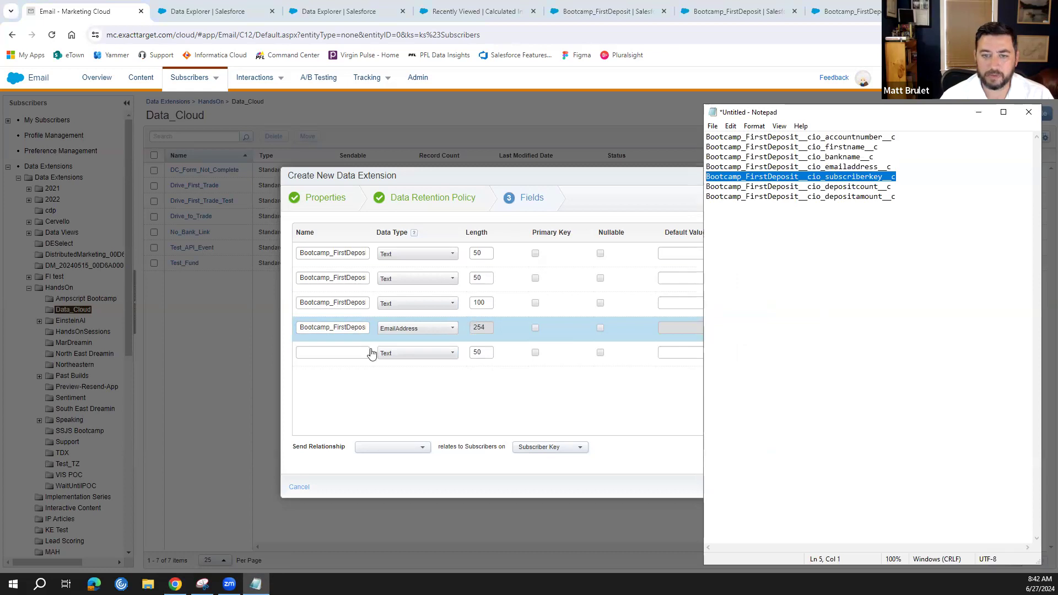
pyautogui.click(333, 352)
pyautogui.hotkey('ctrl', 'v')
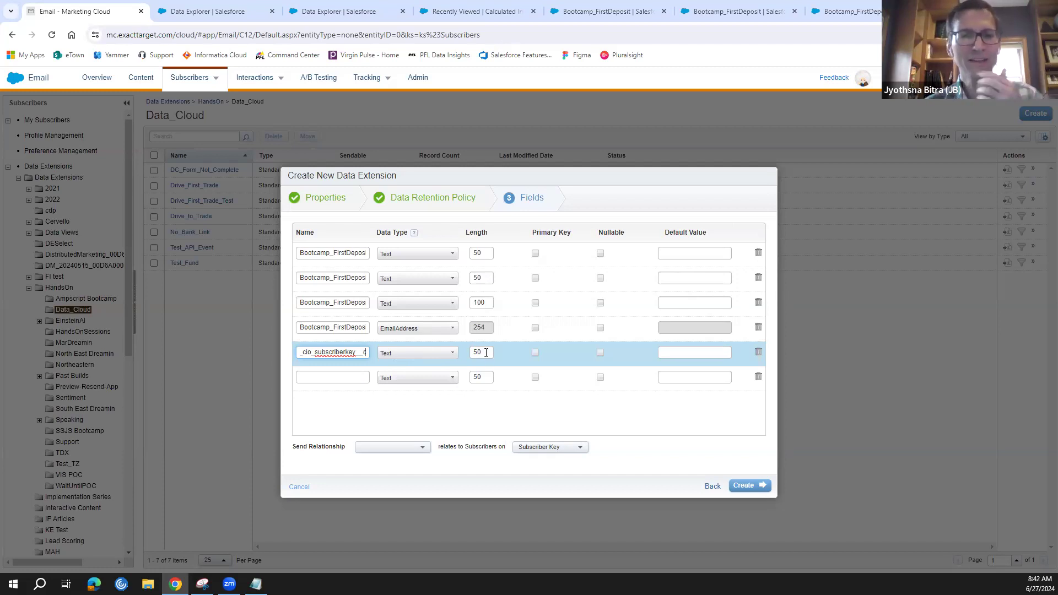
pyautogui.moveTo(486, 353); pyautogui.dragTo(471, 351)
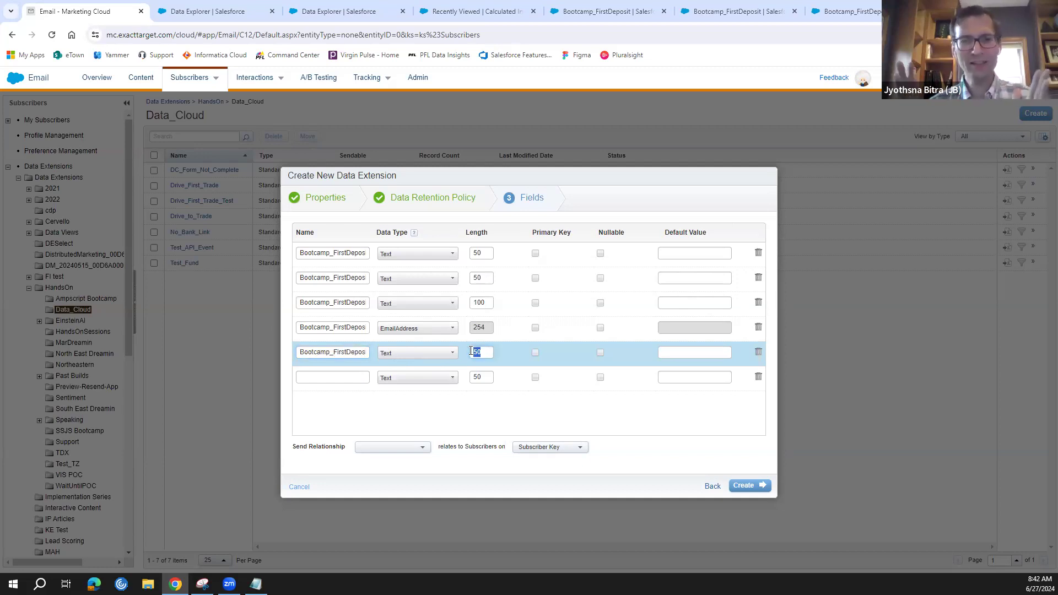
pyautogui.write('100')
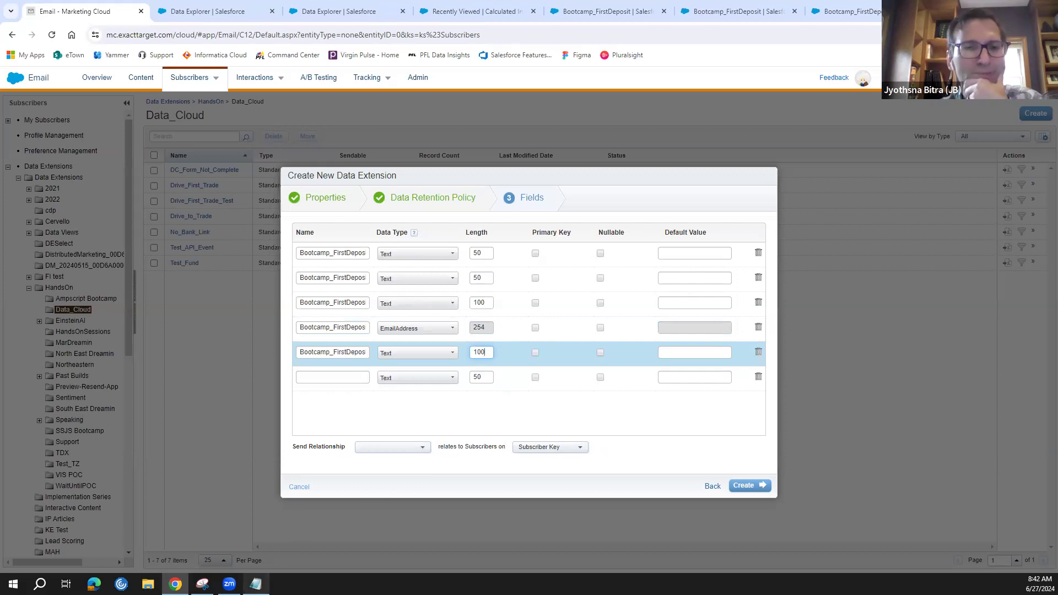
# Step: Add Bootcamp_FirstDeposit__cio_depositcount__c from the Notepad list as the sixth field with the Text data type
pyautogui.click(255, 584)
pyautogui.moveTo(895, 188); pyautogui.dragTo(706, 187)
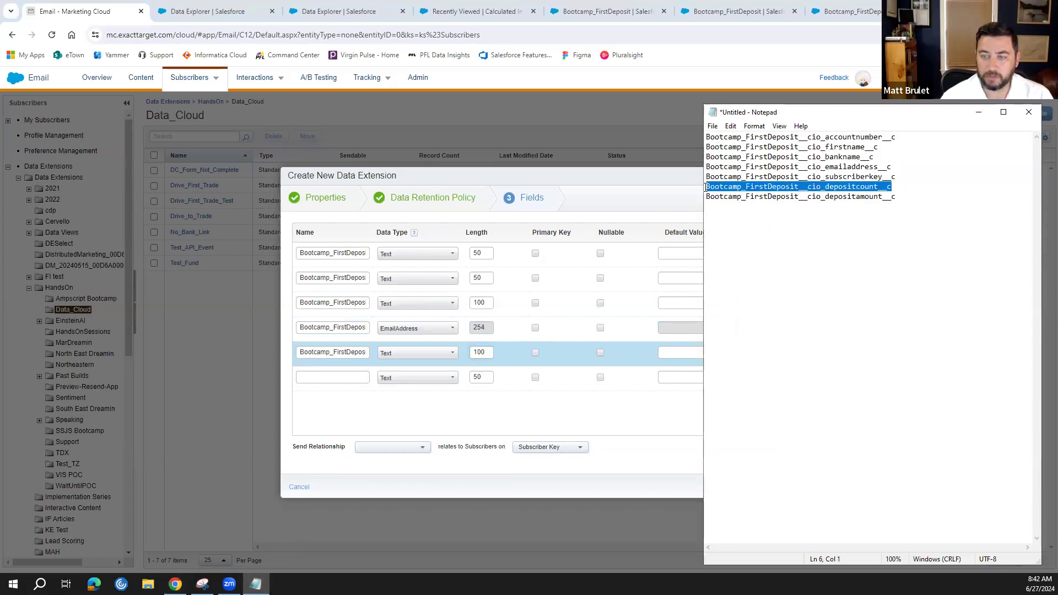
pyautogui.click(339, 381)
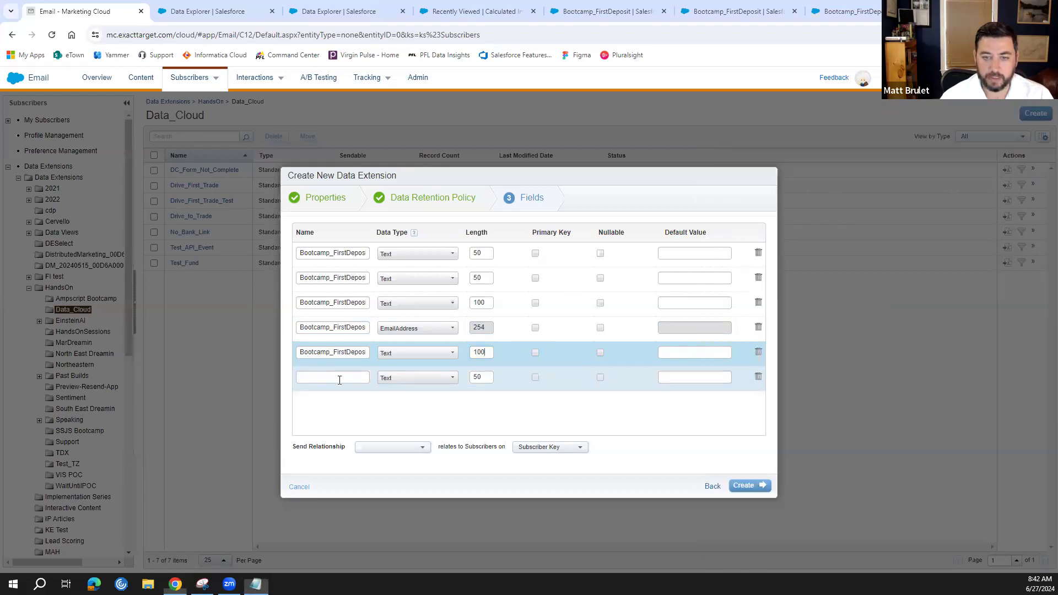
pyautogui.click(339, 381)
pyautogui.hotkey('ctrl', 'v')
pyautogui.click(418, 379)
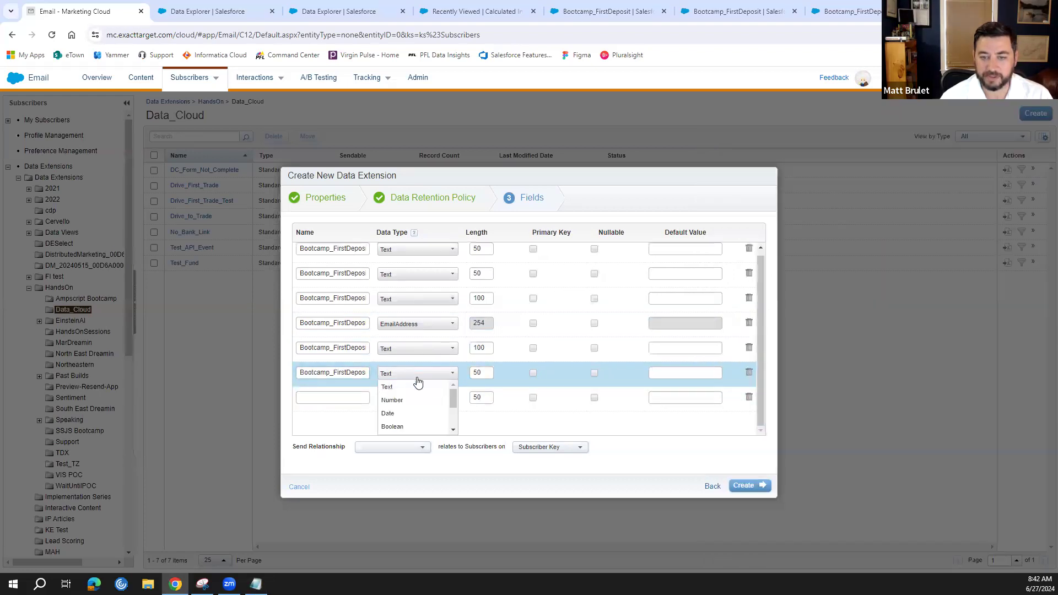
pyautogui.scroll(-2, 418, 397)
pyautogui.scroll(2, 418, 399)
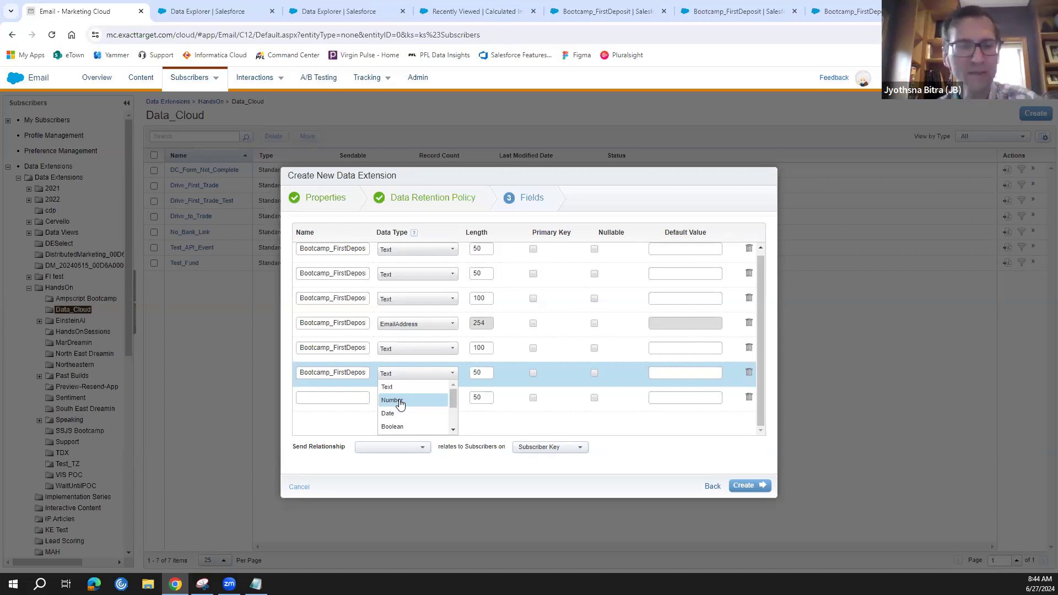
pyautogui.click(402, 389)
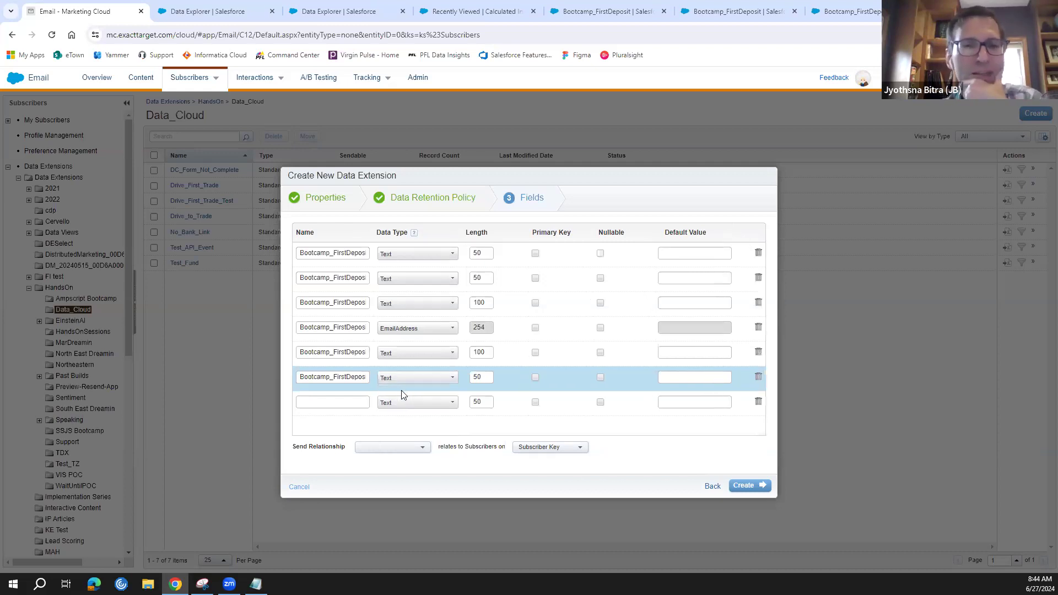
# Step: Add Bootcamp_FirstDeposit__cio_depositamount__c from the Notepad list as a Number field and remove the empty row below it
pyautogui.click(256, 583)
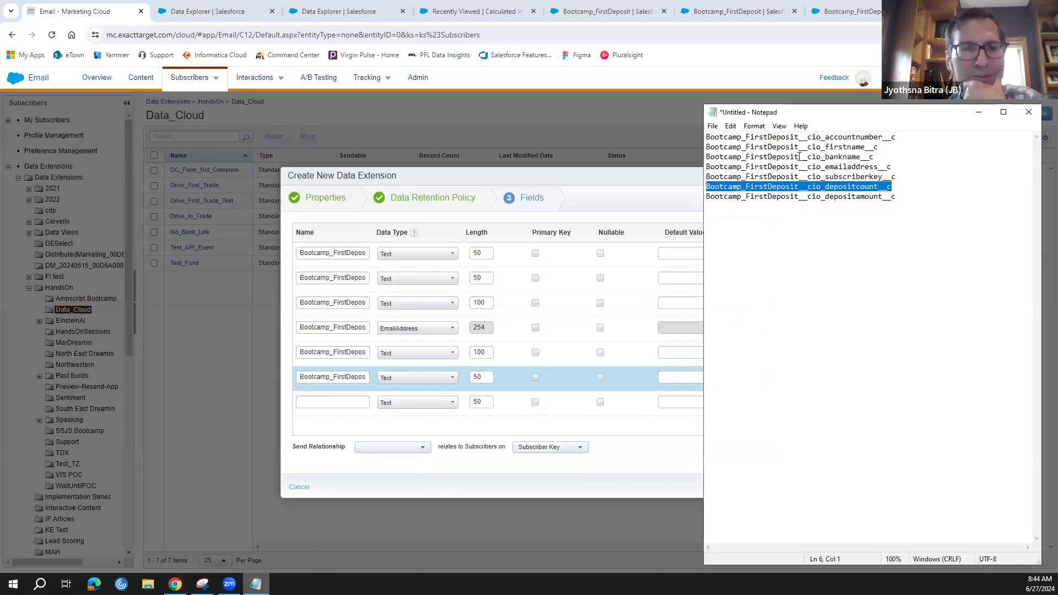
pyautogui.click(855, 198)
pyautogui.moveTo(896, 197); pyautogui.dragTo(707, 198)
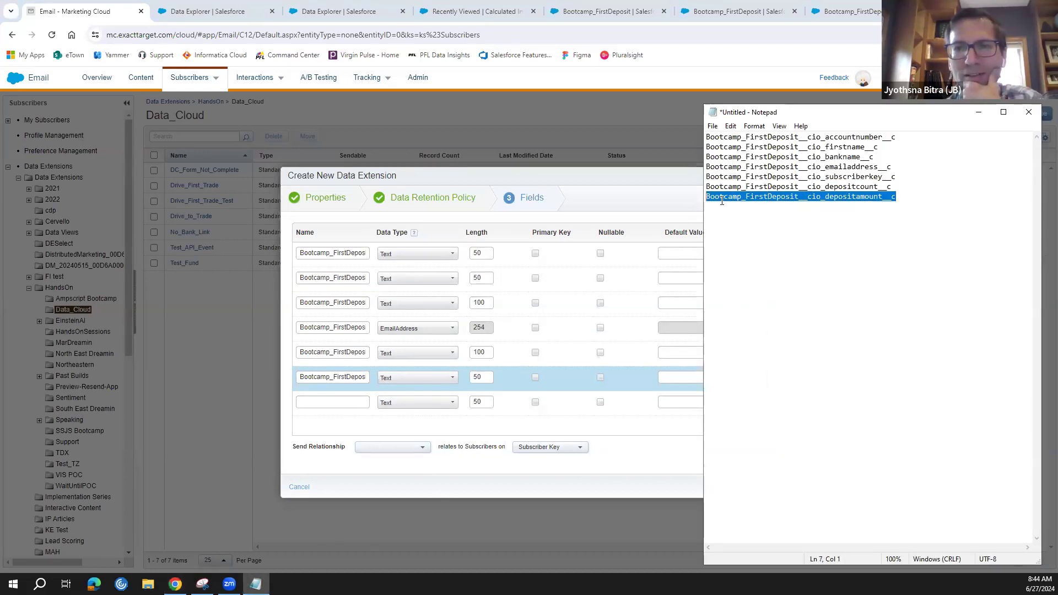
pyautogui.rightClick(722, 201)
pyautogui.click(747, 237)
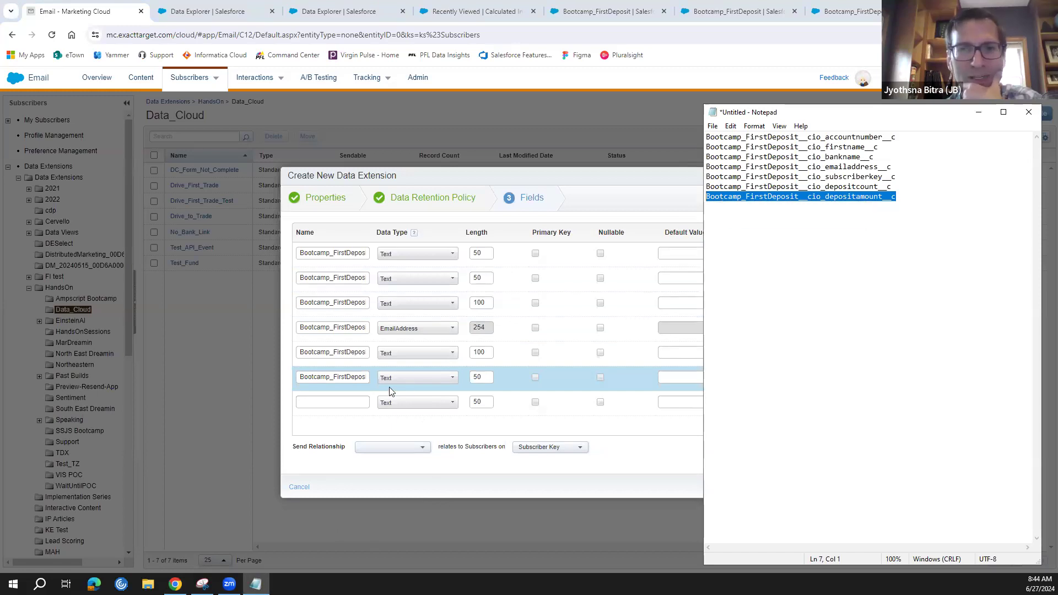
pyautogui.click(347, 400)
pyautogui.hotkey('ctrl', 'v')
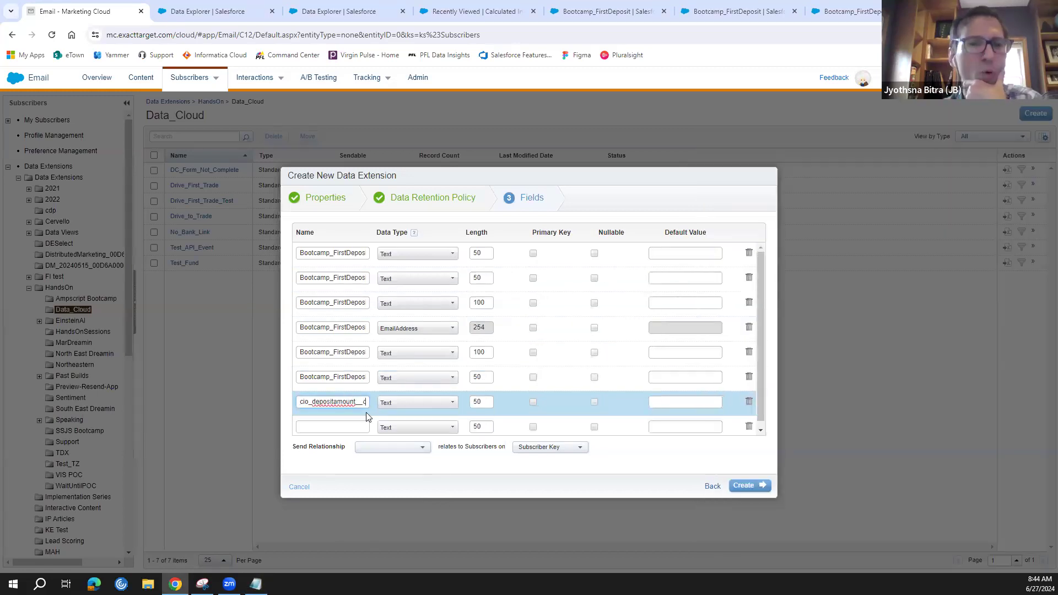
pyautogui.click(415, 402)
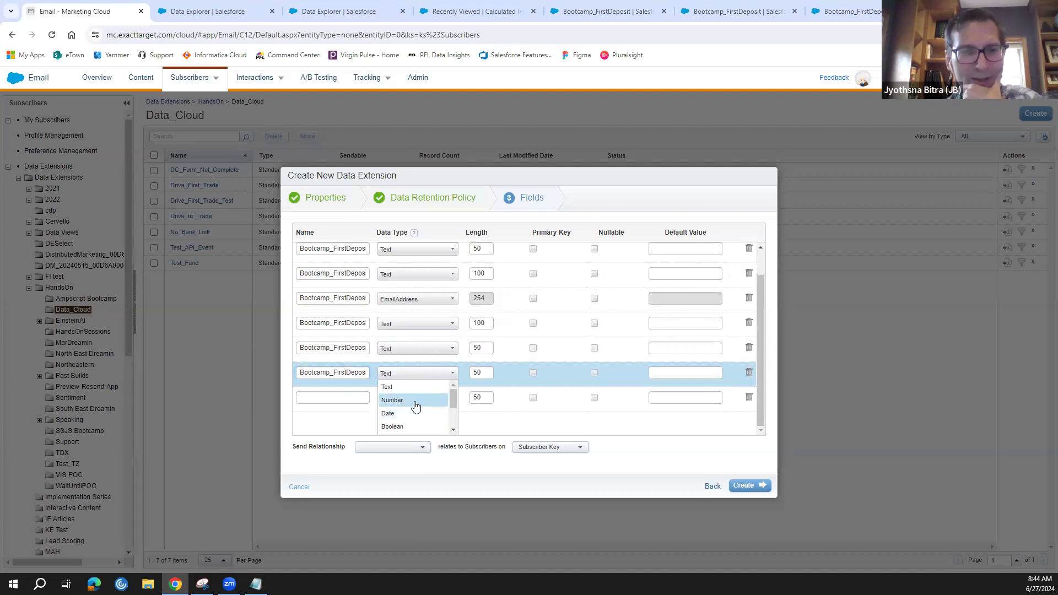
pyautogui.click(415, 401)
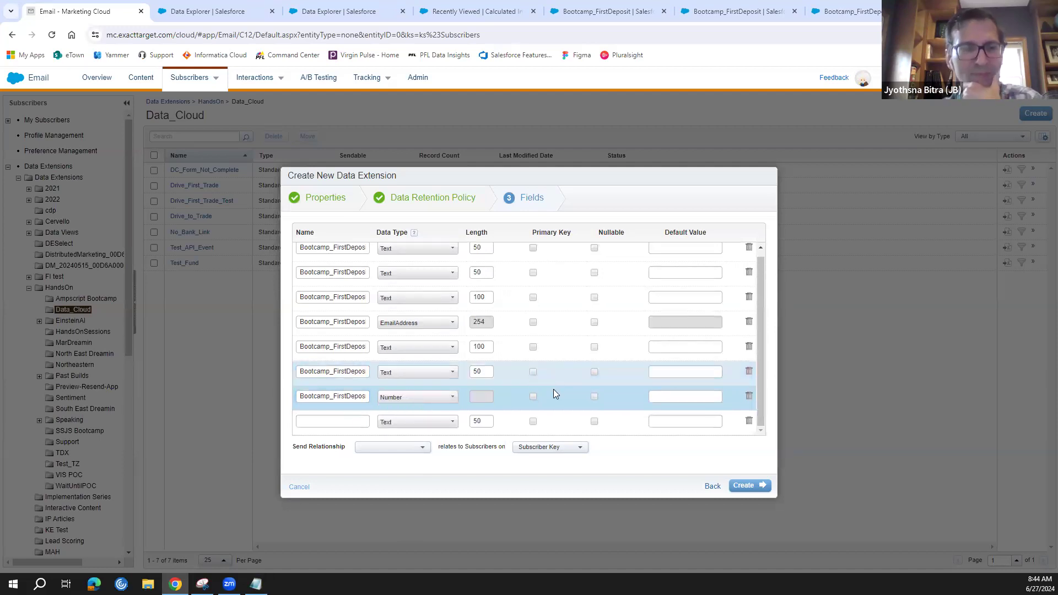
pyautogui.click(749, 421)
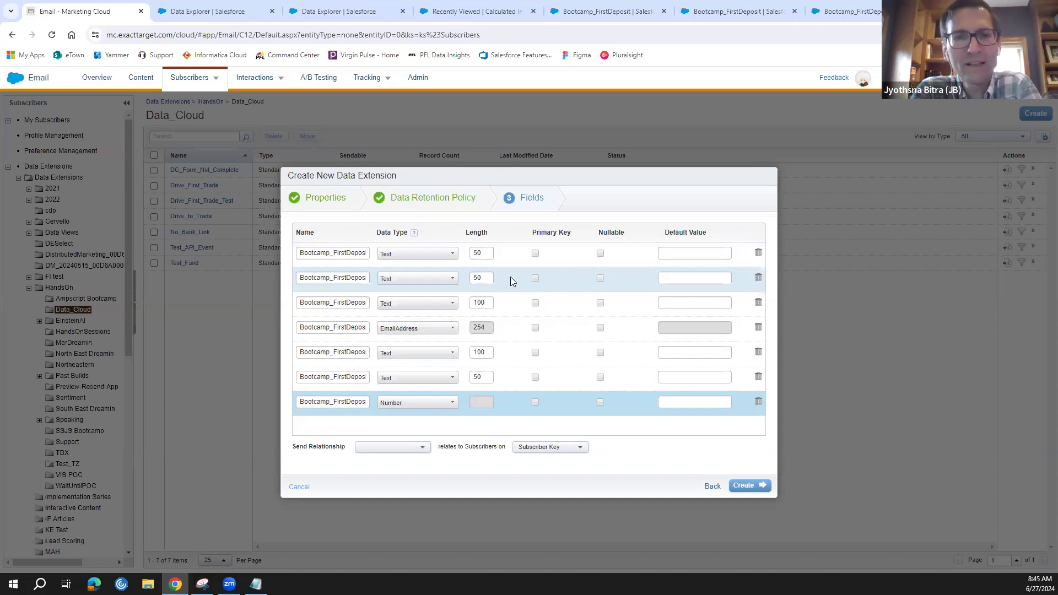
# Step: Make the account number, first name, bank name, deposit count and deposit amount fields nullable, checking the field order against the Notepad list
pyautogui.click(345, 278)
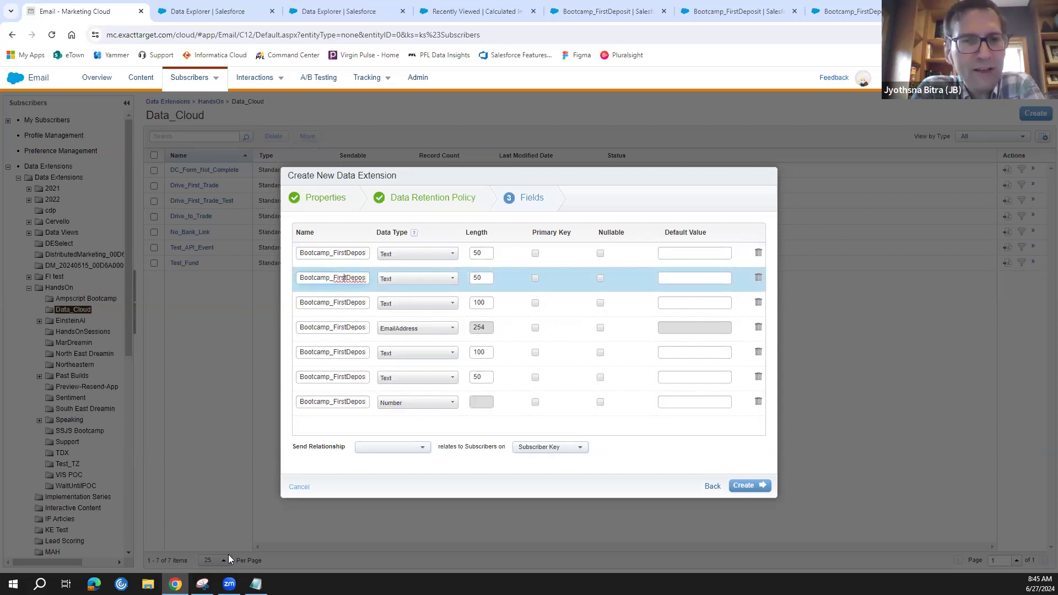
pyautogui.hotkey('alt', 'Tab')
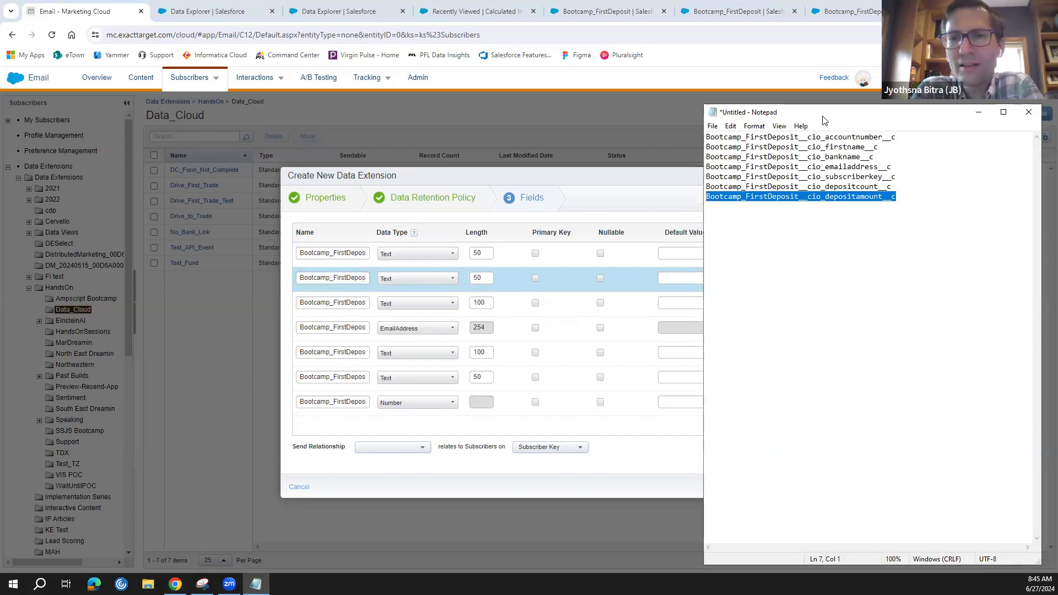
pyautogui.moveTo(825, 120); pyautogui.dragTo(901, 119)
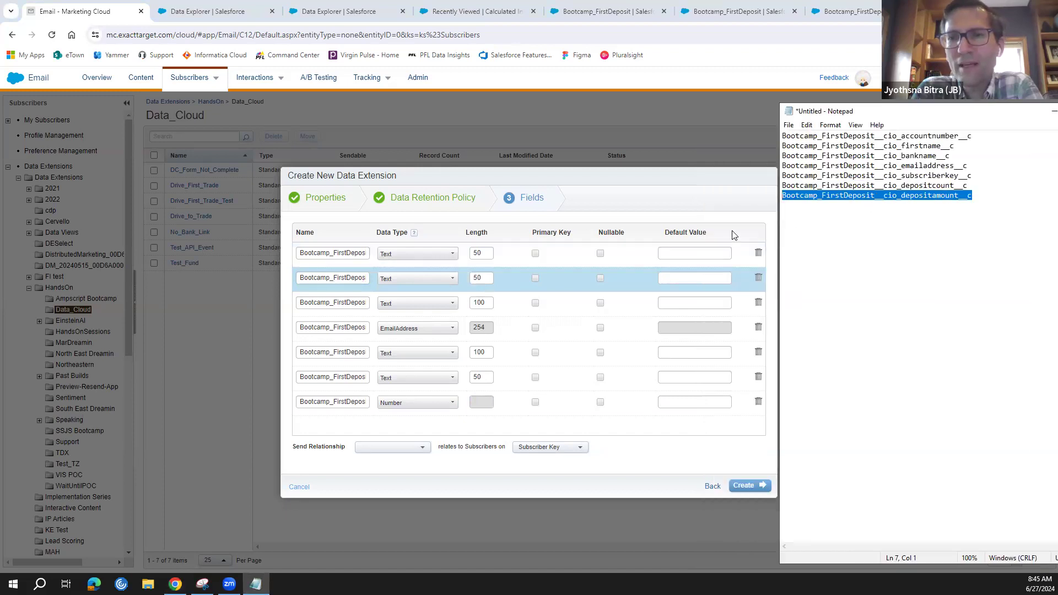
pyautogui.click(601, 254)
pyautogui.click(600, 278)
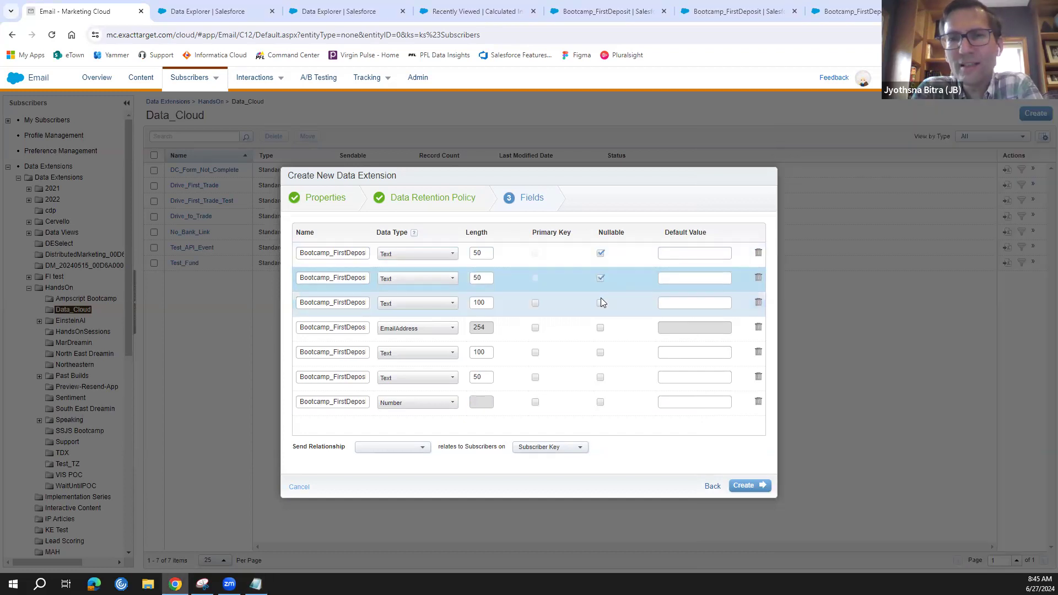
pyautogui.click(600, 378)
pyautogui.click(600, 403)
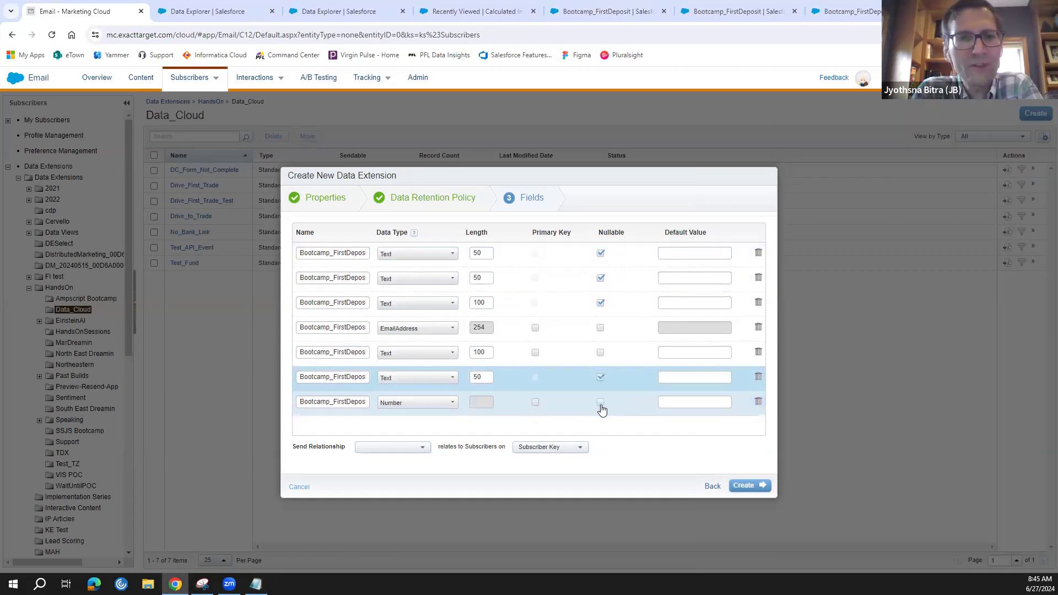
pyautogui.click(256, 584)
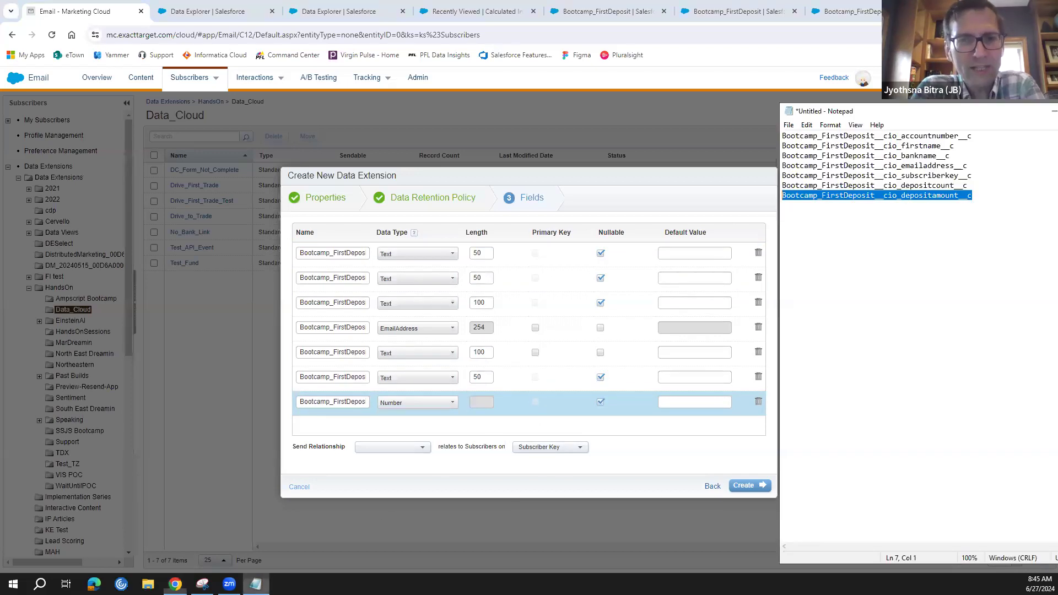
pyautogui.click(975, 197)
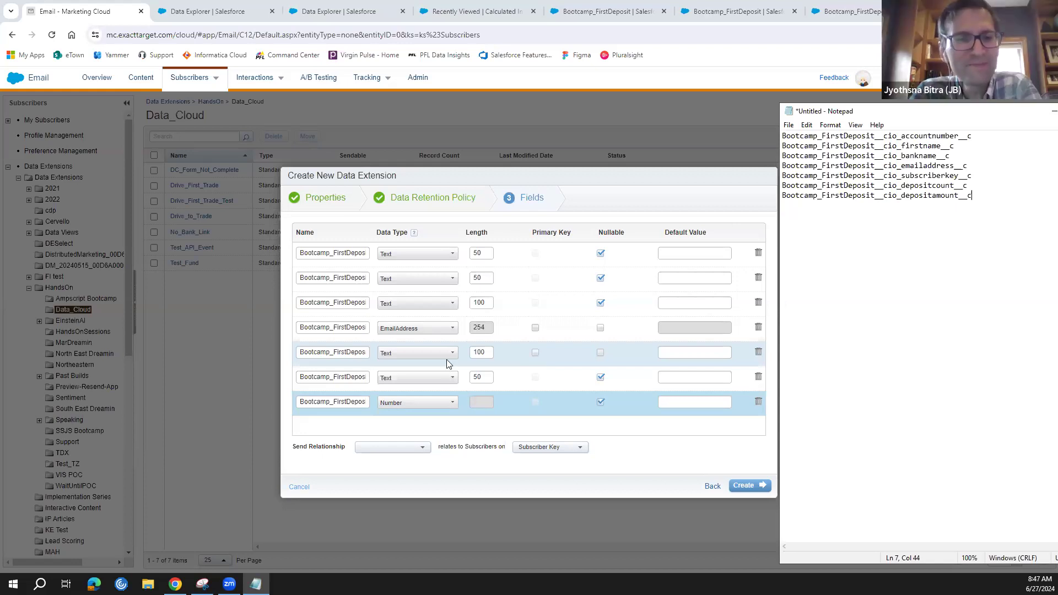
# Step: Relate Bootcamp_FirstDeposit__cio_subscriberkey__c to Subscriber Key for sending, then create the FirstDeposit data extension and open it
pyautogui.click(373, 453)
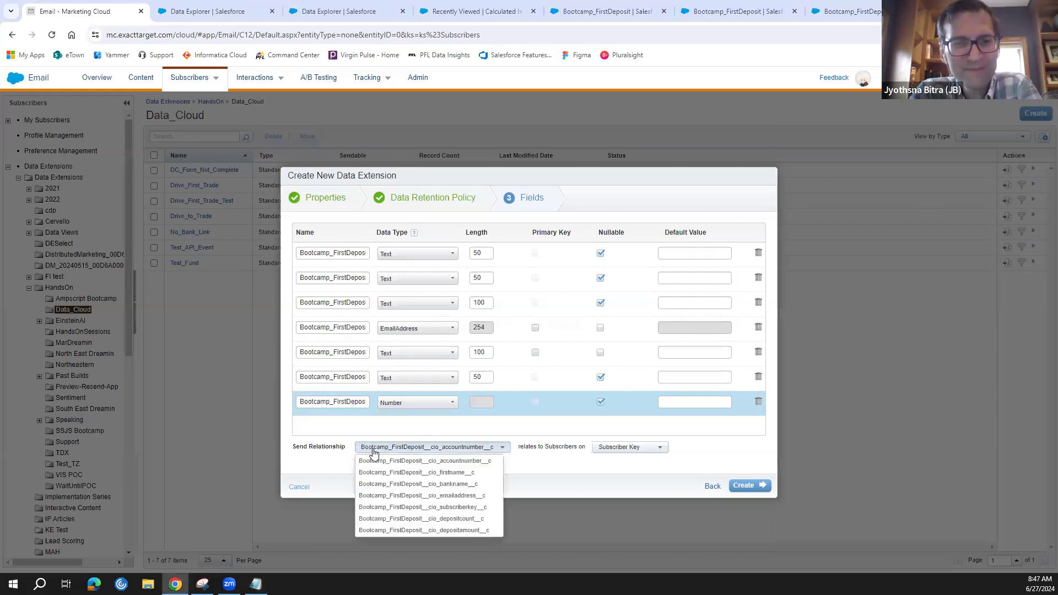
pyautogui.click(381, 508)
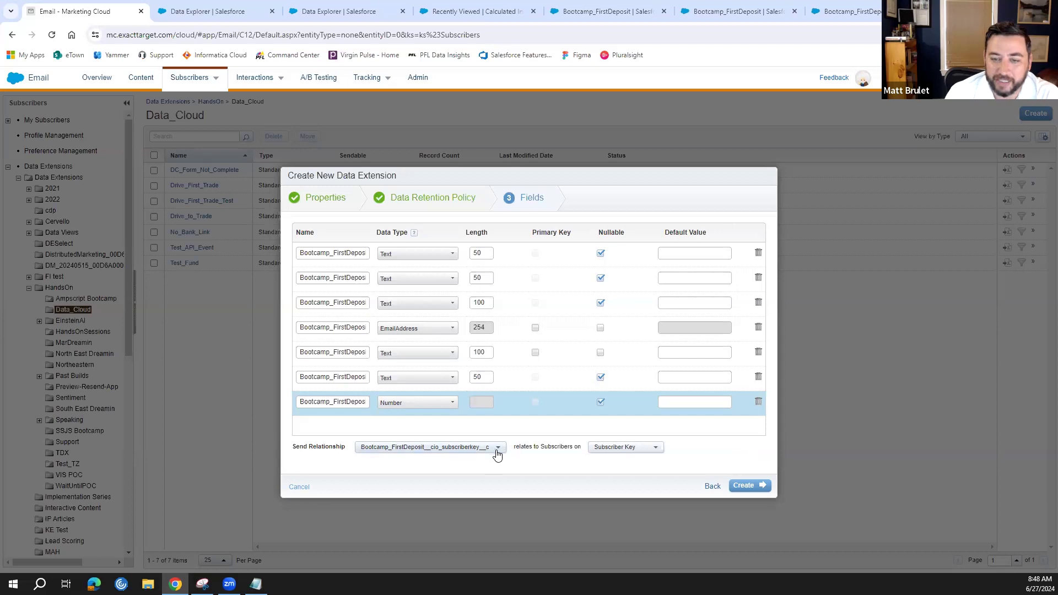
pyautogui.click(744, 487)
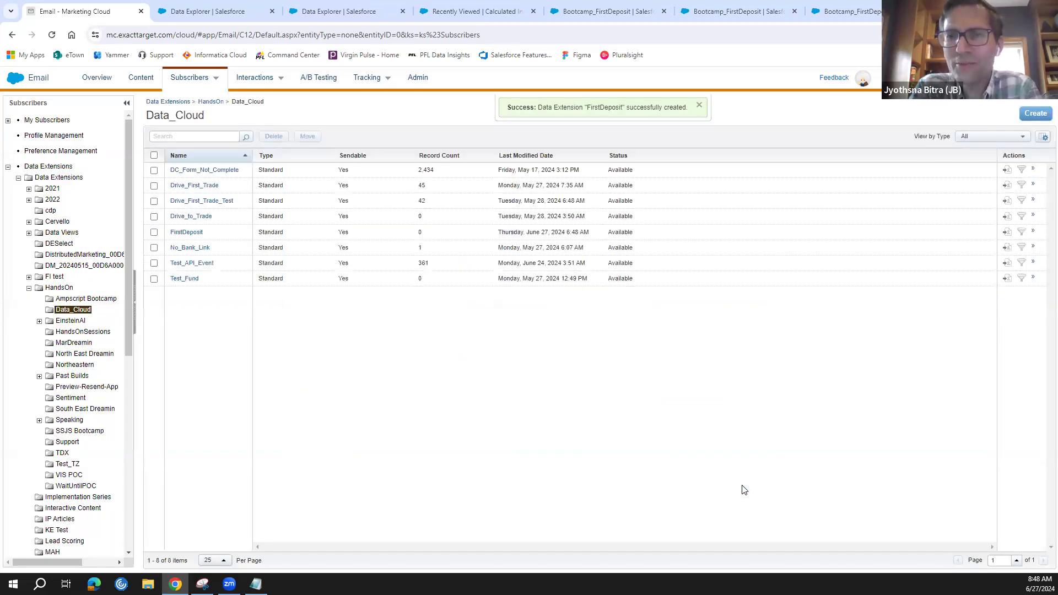
pyautogui.click(195, 237)
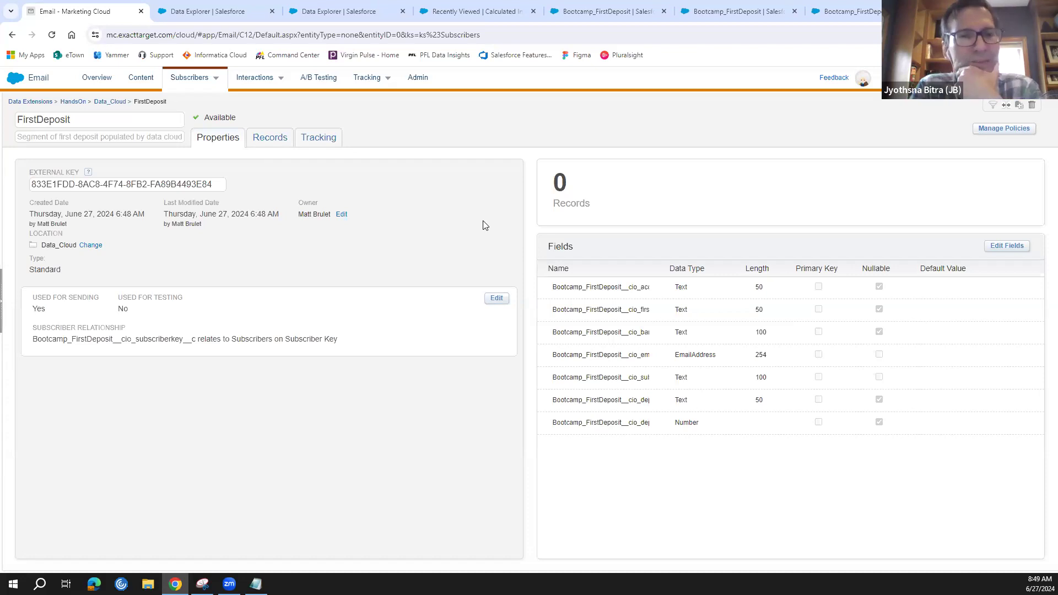
# Step: Switch to Journey Builder and open its reusable entry sources
pyautogui.moveTo(19, 88)
pyautogui.moveTo(357, 140)
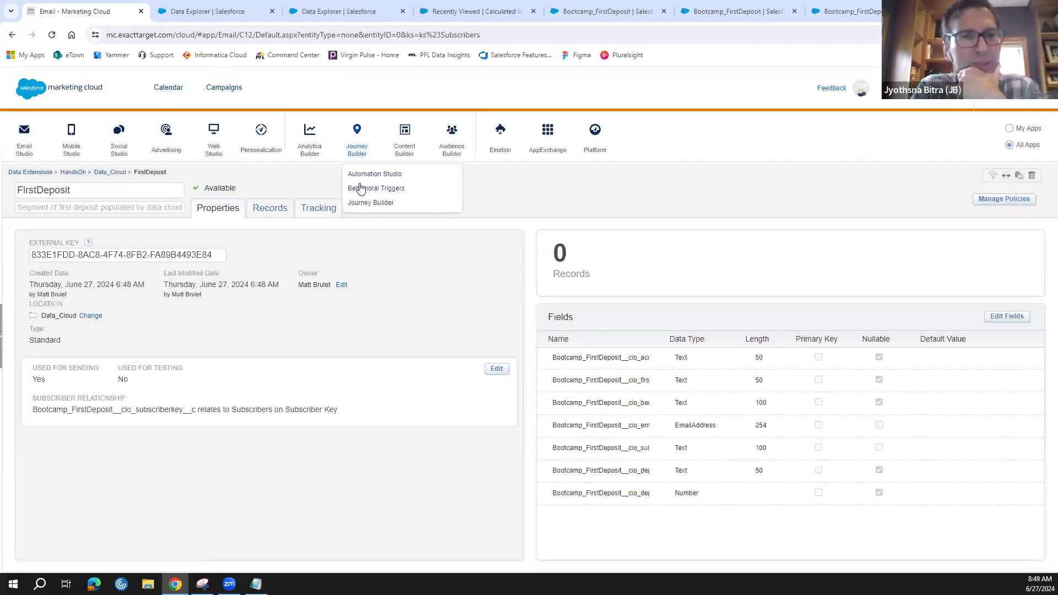
pyautogui.click(363, 204)
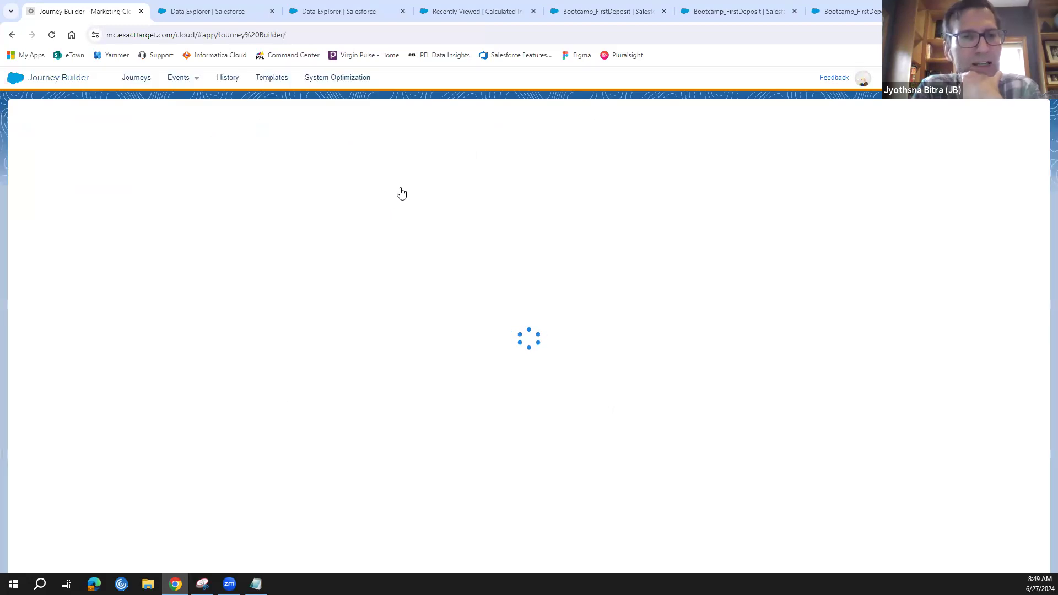
pyautogui.moveTo(182, 80)
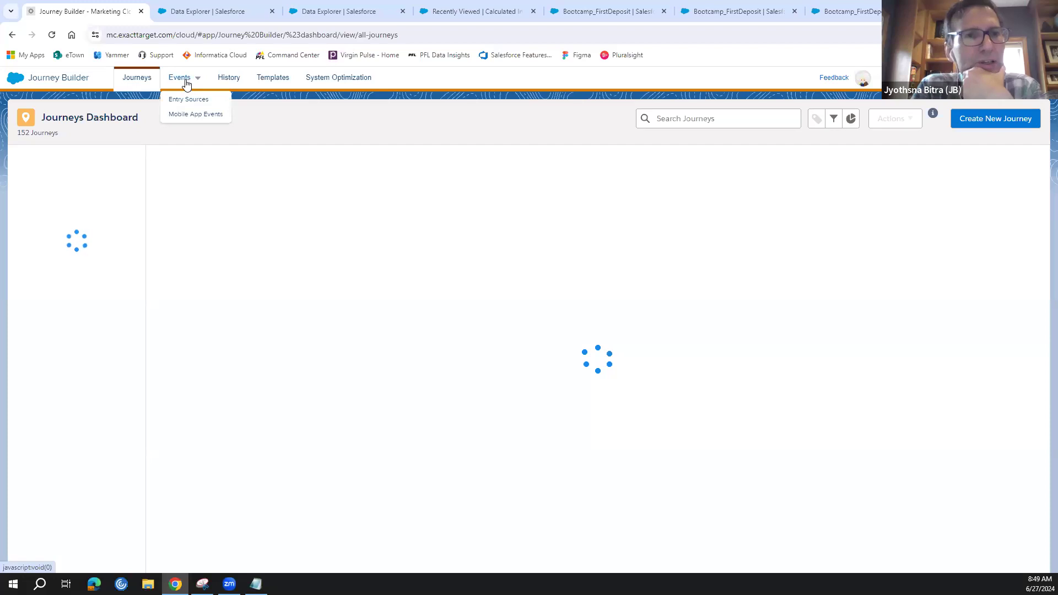
pyautogui.click(185, 100)
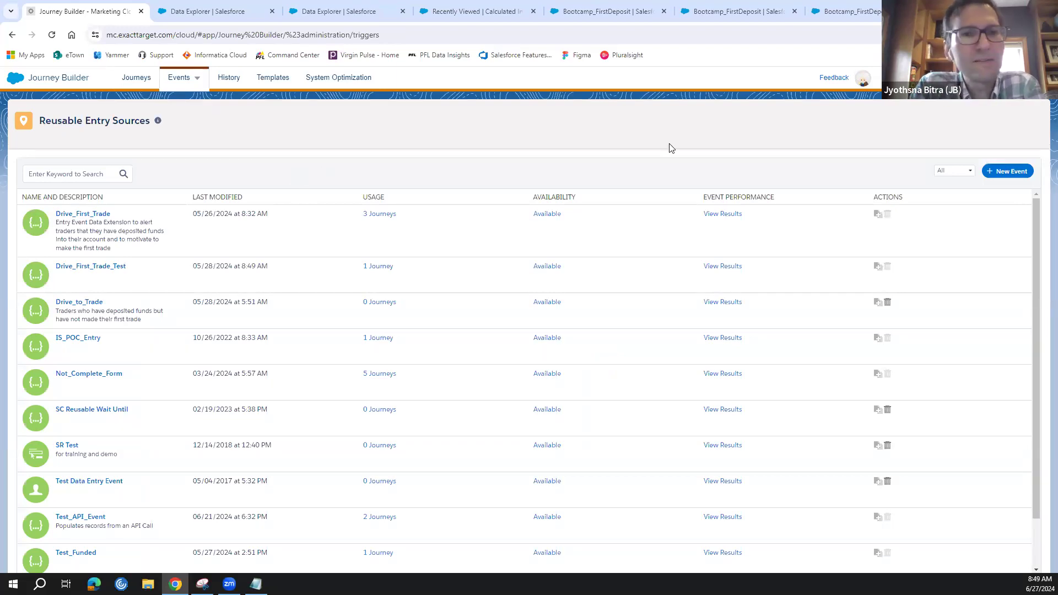
# Step: Start a new API Event entry source named DataCloud_FirstDeposit with the description "First deposit targeting populated from data cloud"
pyautogui.click(1006, 171)
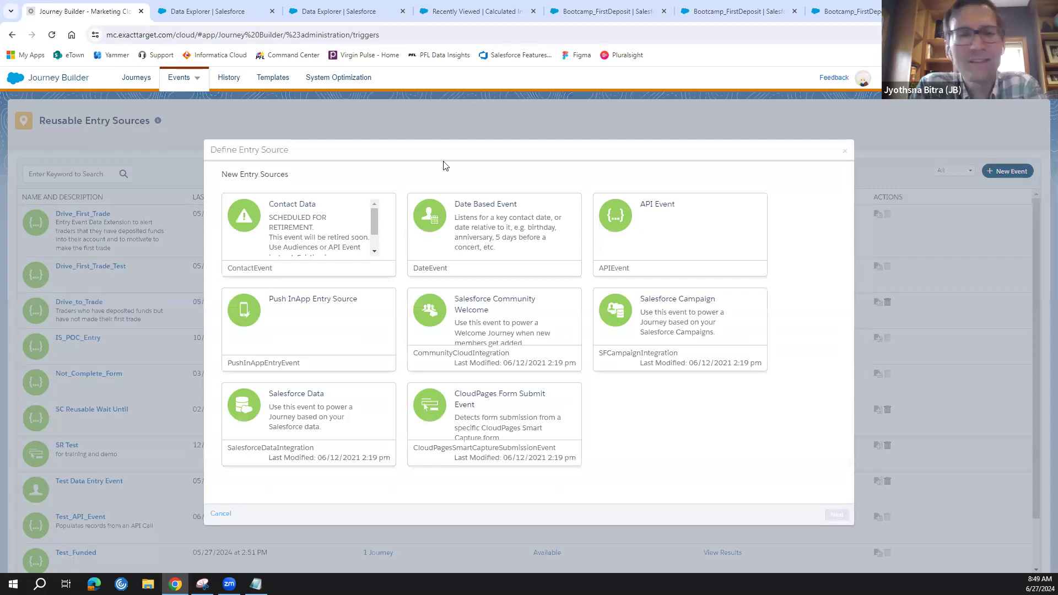
pyautogui.click(662, 232)
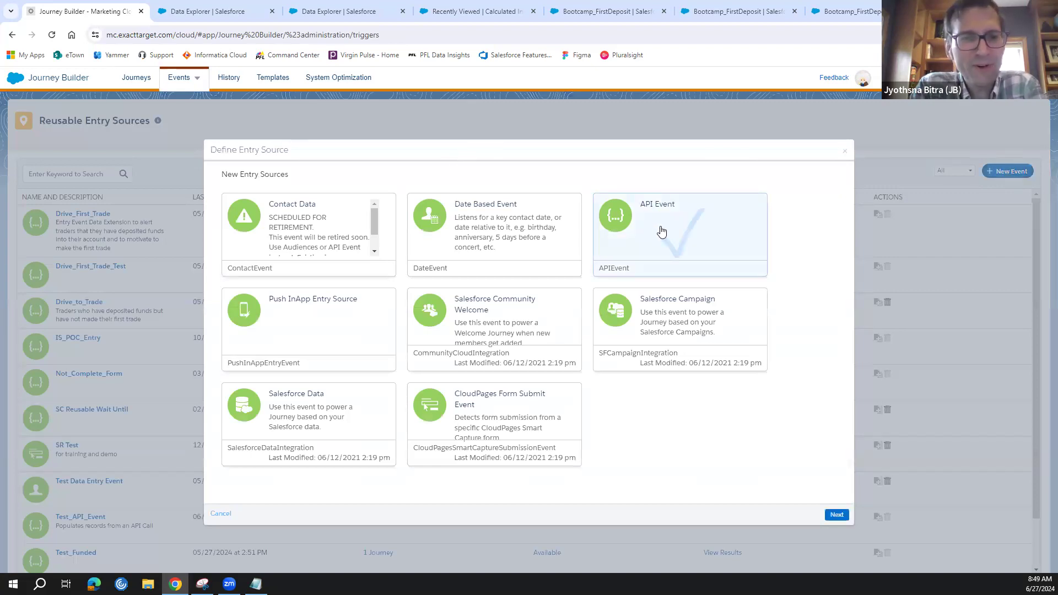
pyautogui.click(836, 515)
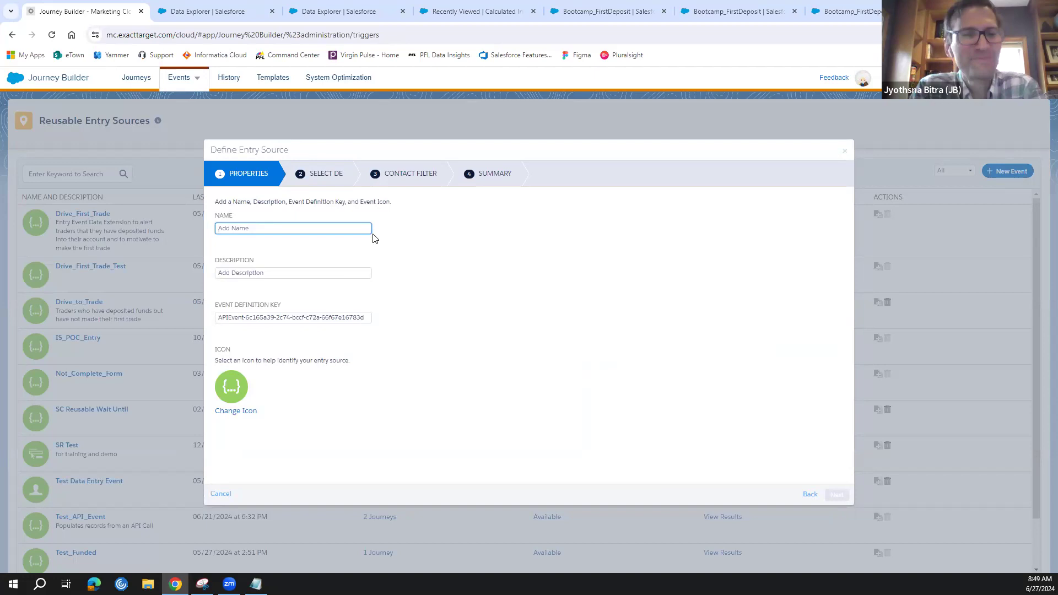
pyautogui.write('DataC')
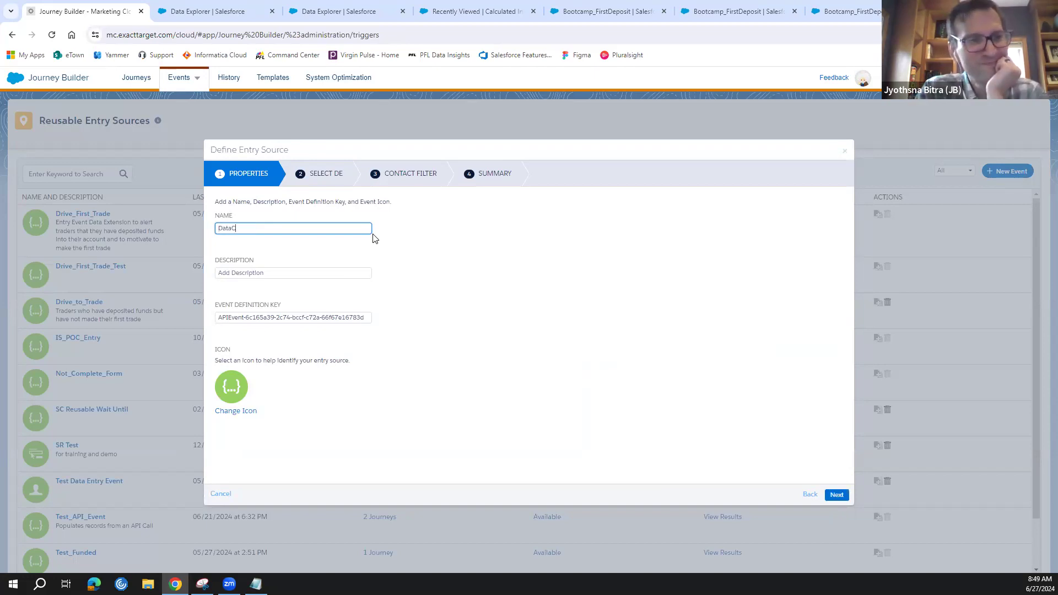
pyautogui.write('loud_FirstDeposit')
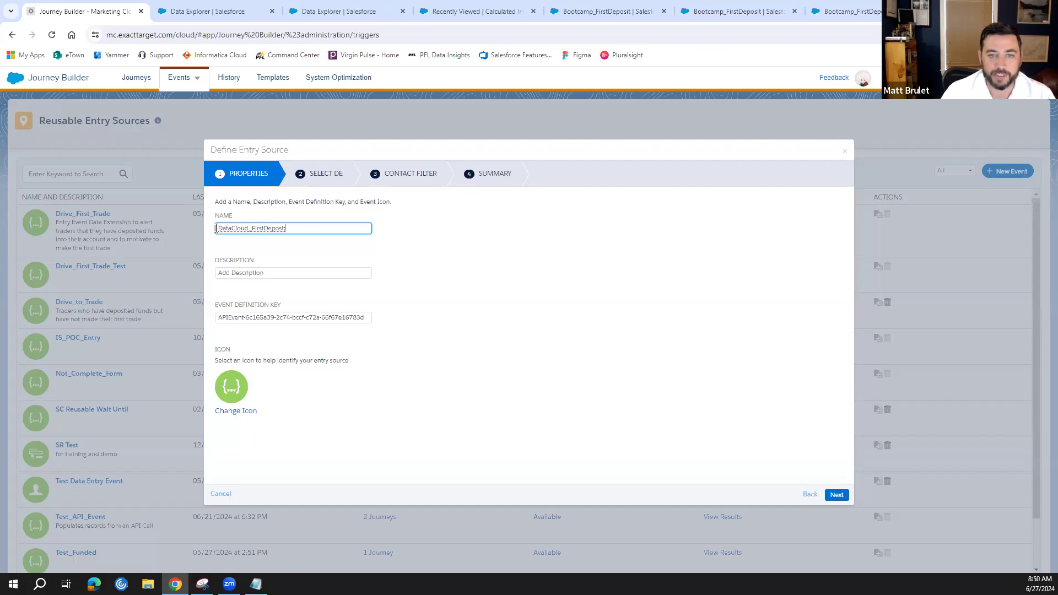
pyautogui.click(246, 271)
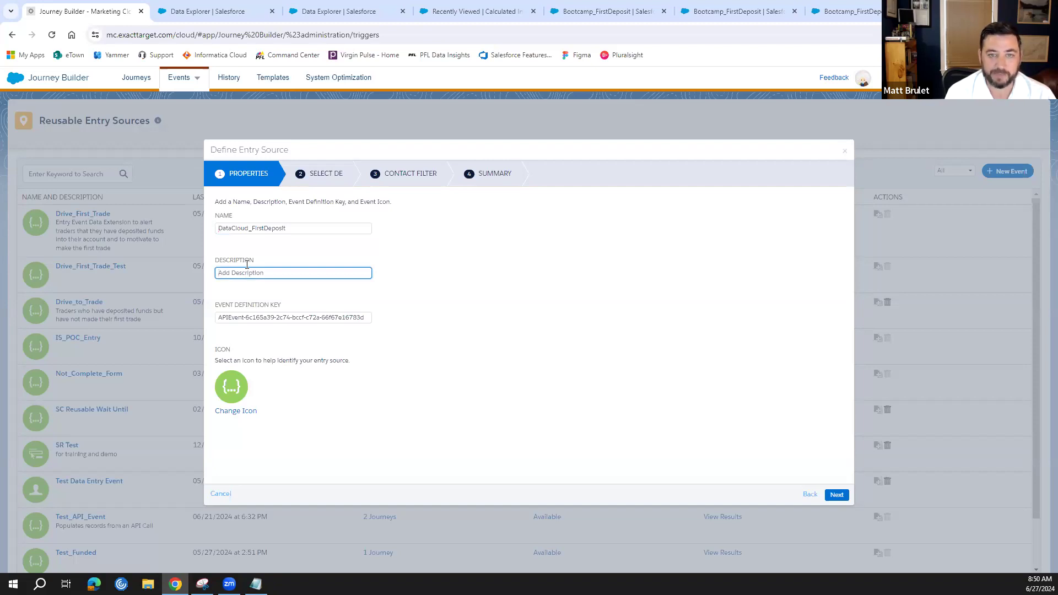
pyautogui.write('First')
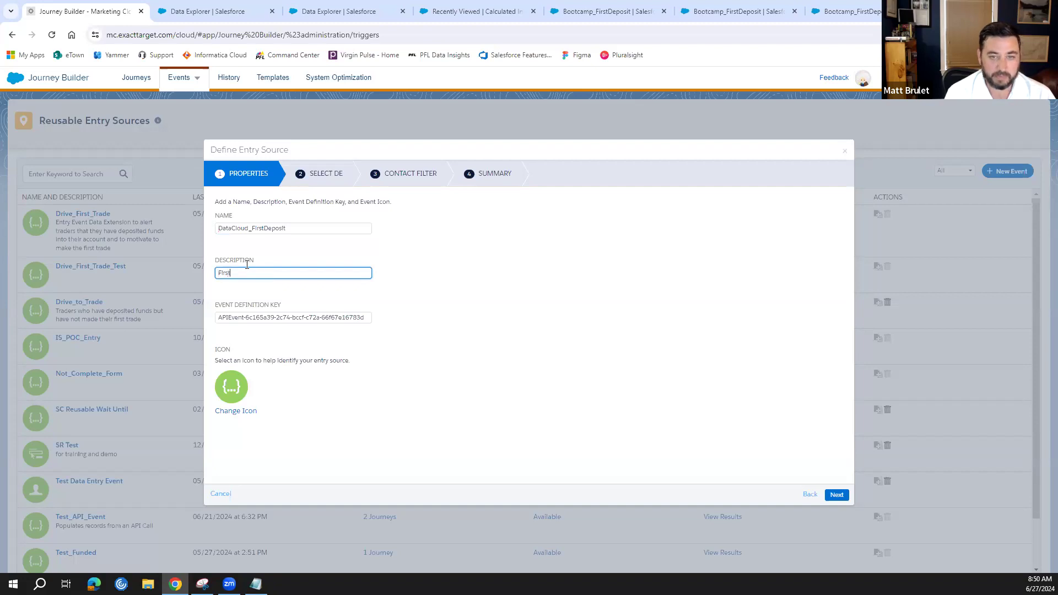
pyautogui.write(' deposit targeting')
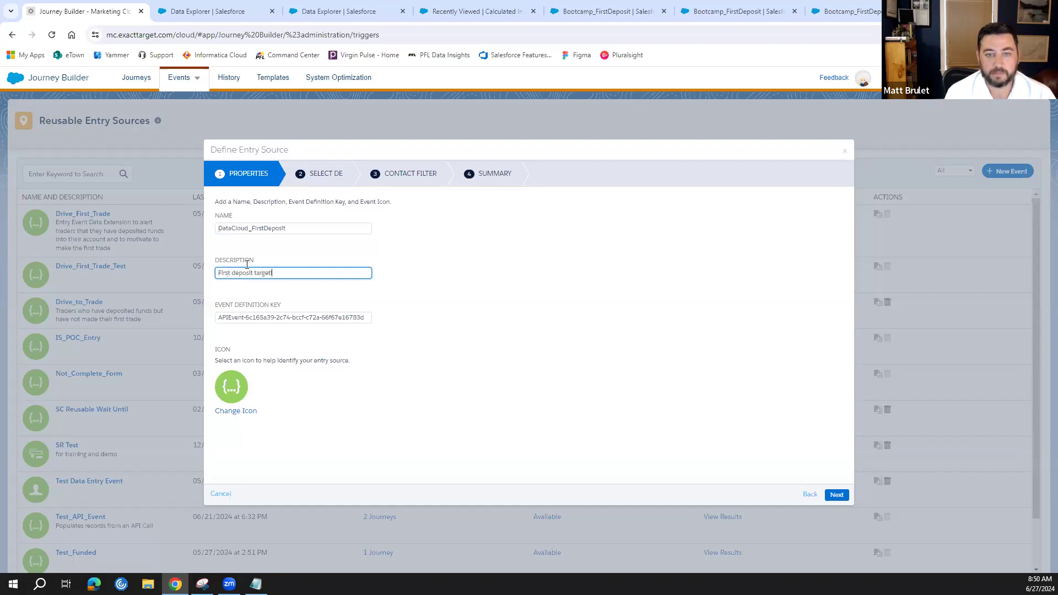
pyautogui.write(' populated from data cloud')
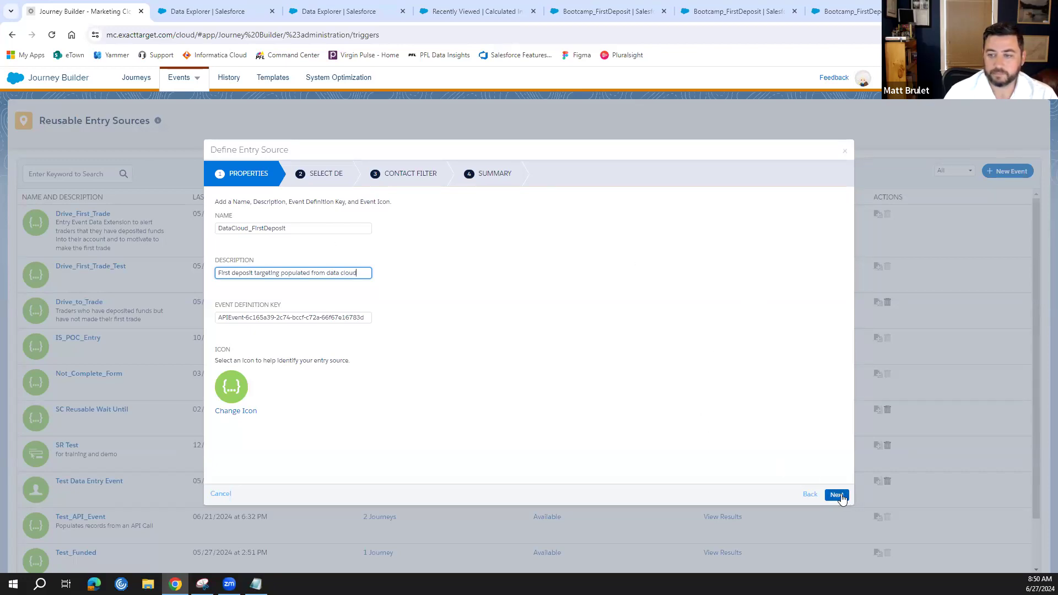
pyautogui.click(837, 496)
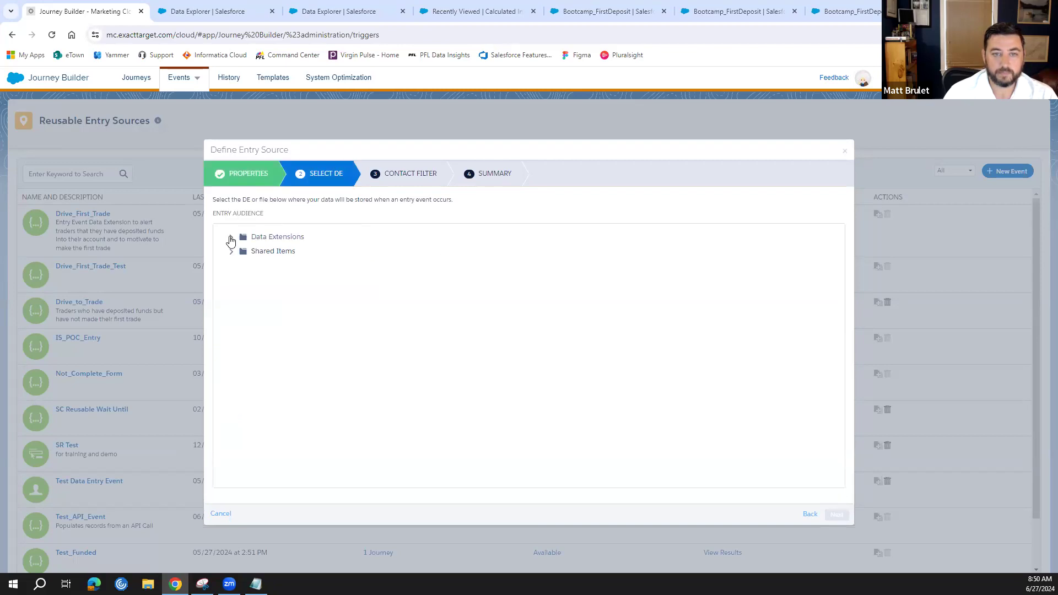
# Step: Choose the FirstDeposit data extension in HandsOn > Data_Cloud as the entry audience and leave the contact filter empty
pyautogui.click(230, 238)
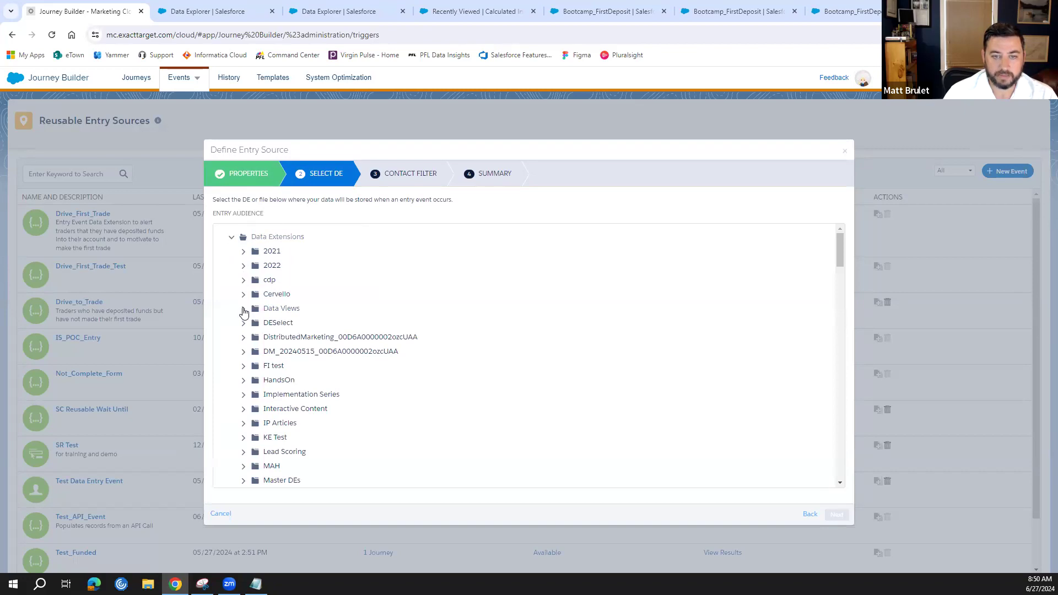
pyautogui.click(243, 381)
pyautogui.scroll(-1, 294, 353)
pyautogui.click(286, 356)
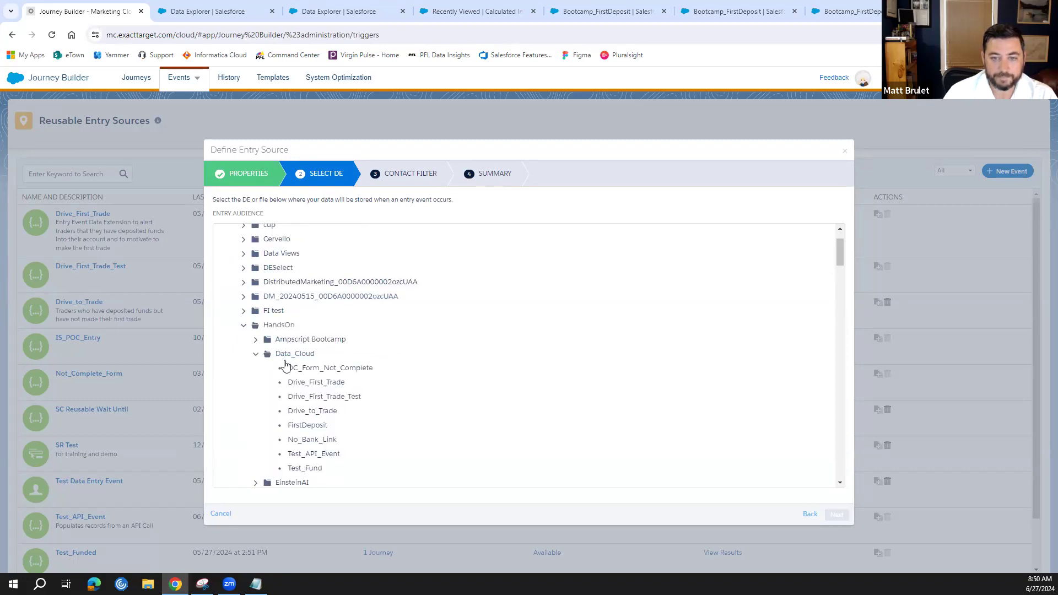
pyautogui.click(297, 431)
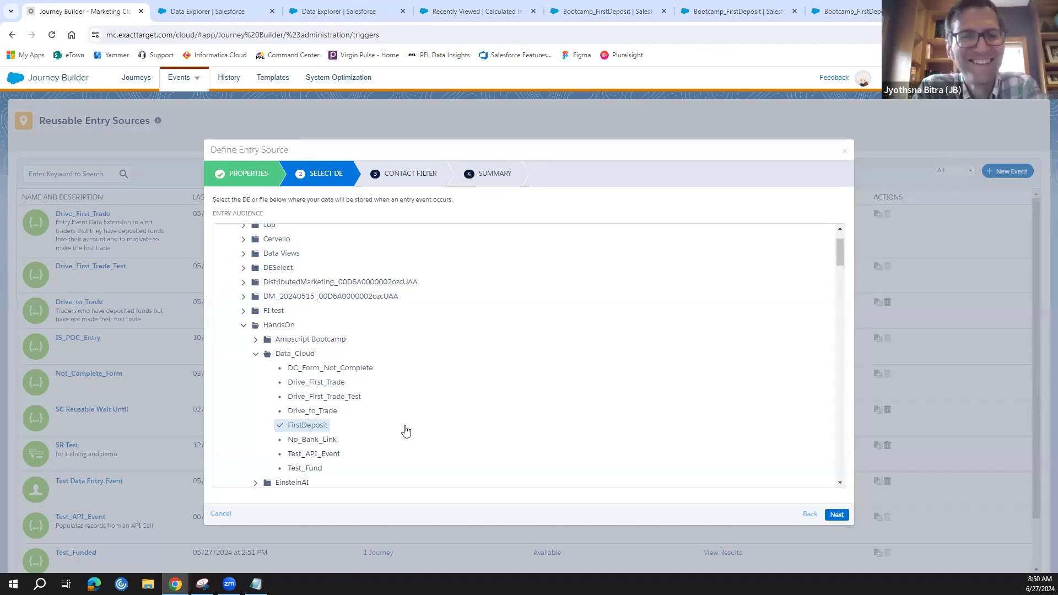
pyautogui.click(835, 517)
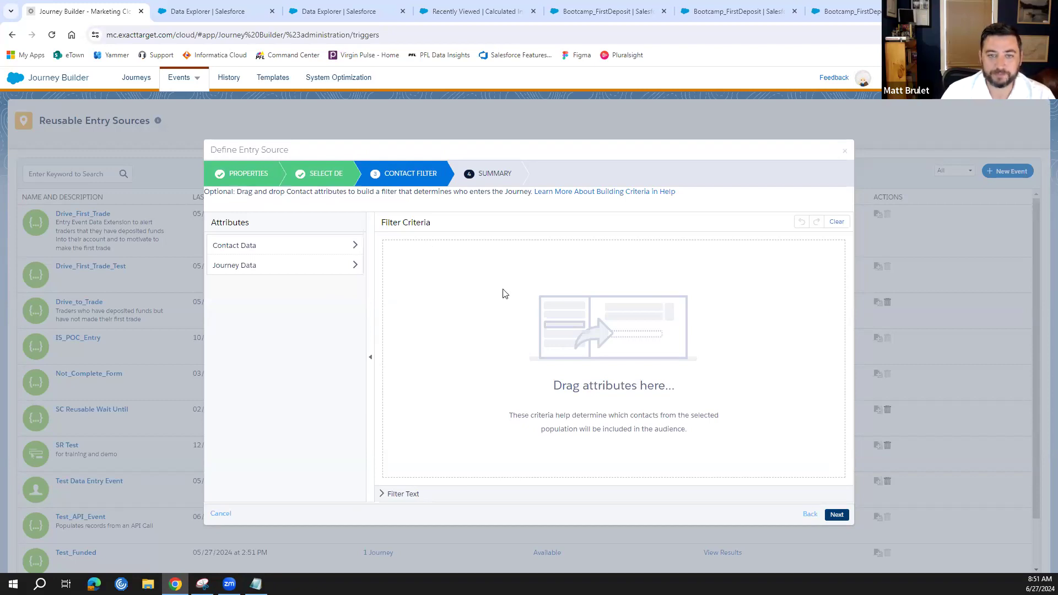
pyautogui.click(836, 515)
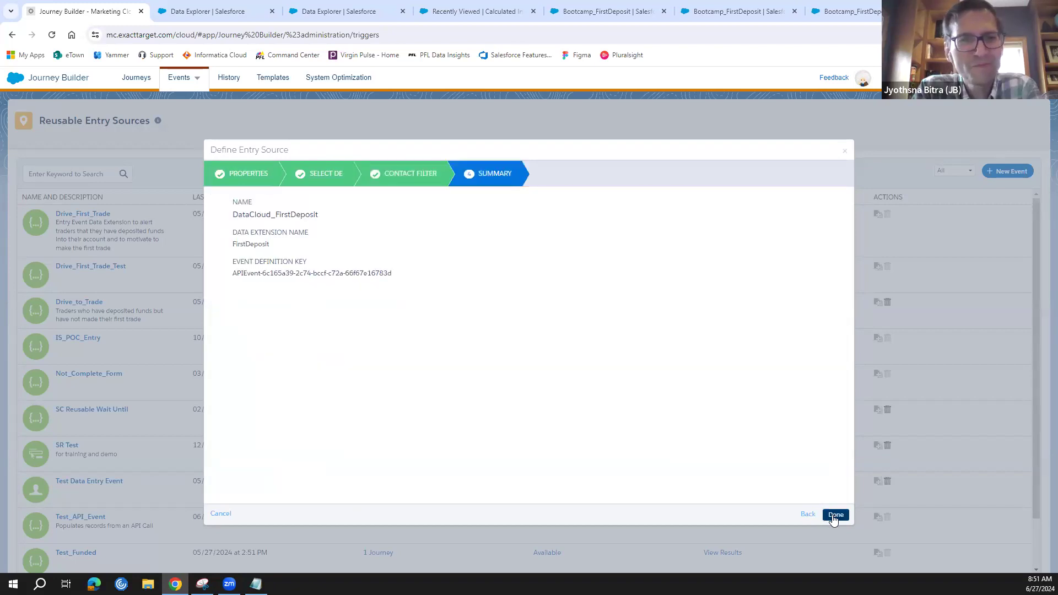
# Step: Copy the event definition key from the summary into the Notepad list, then finish creating the entry source
pyautogui.moveTo(393, 276); pyautogui.dragTo(232, 281)
pyautogui.hotkey('ctrl', 'c')
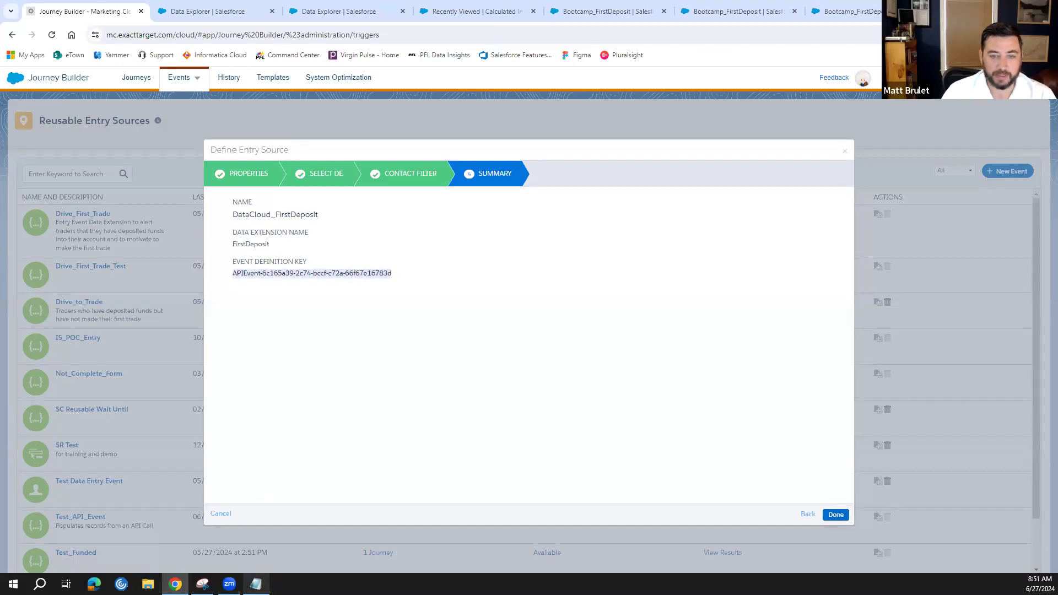
pyautogui.click(256, 583)
pyautogui.press('Return')
pyautogui.press('Return')
pyautogui.hotkey('ctrl', 'v')
pyautogui.click(429, 380)
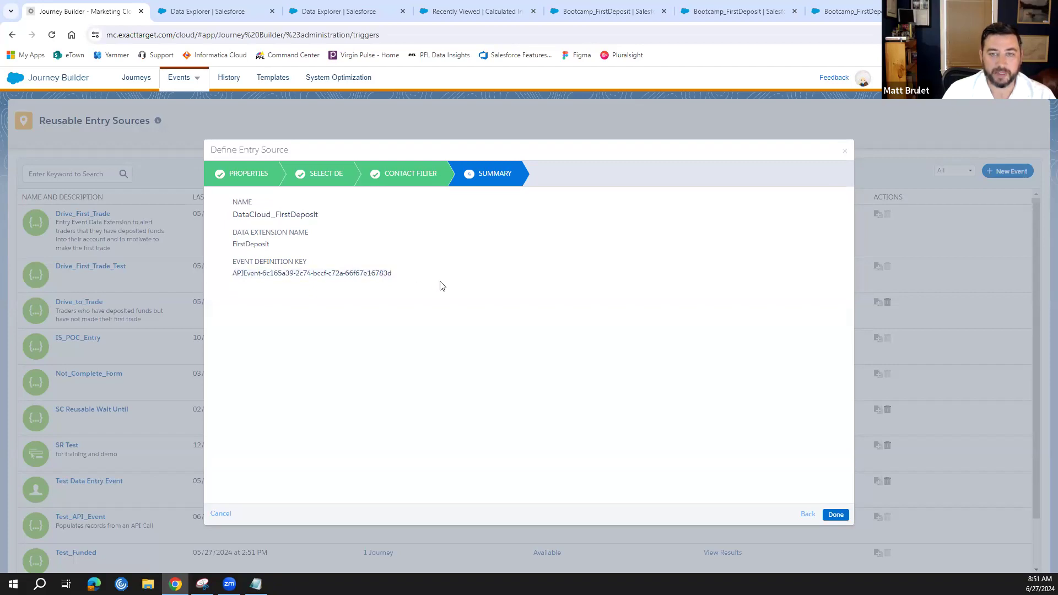
pyautogui.click(836, 516)
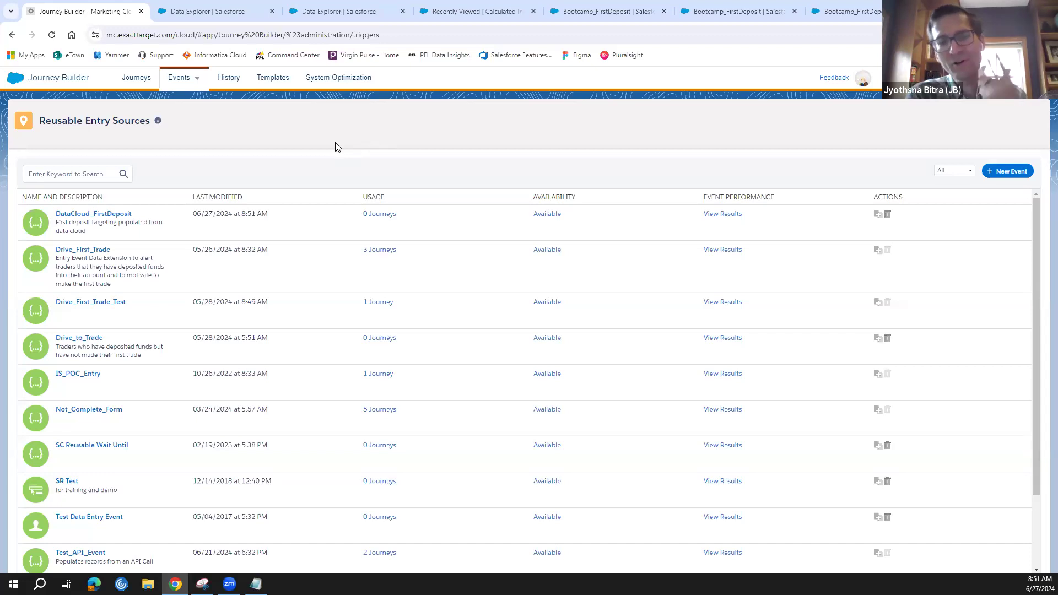
# Step: Create a new multi-step journey named Data Cloud First Deposit
pyautogui.click(134, 82)
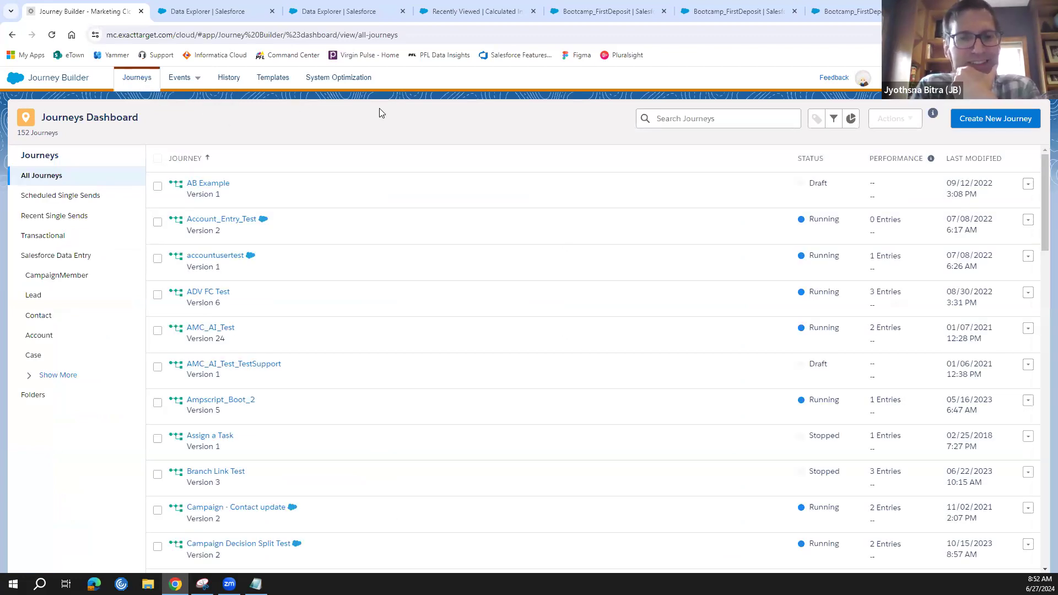
pyautogui.click(1012, 123)
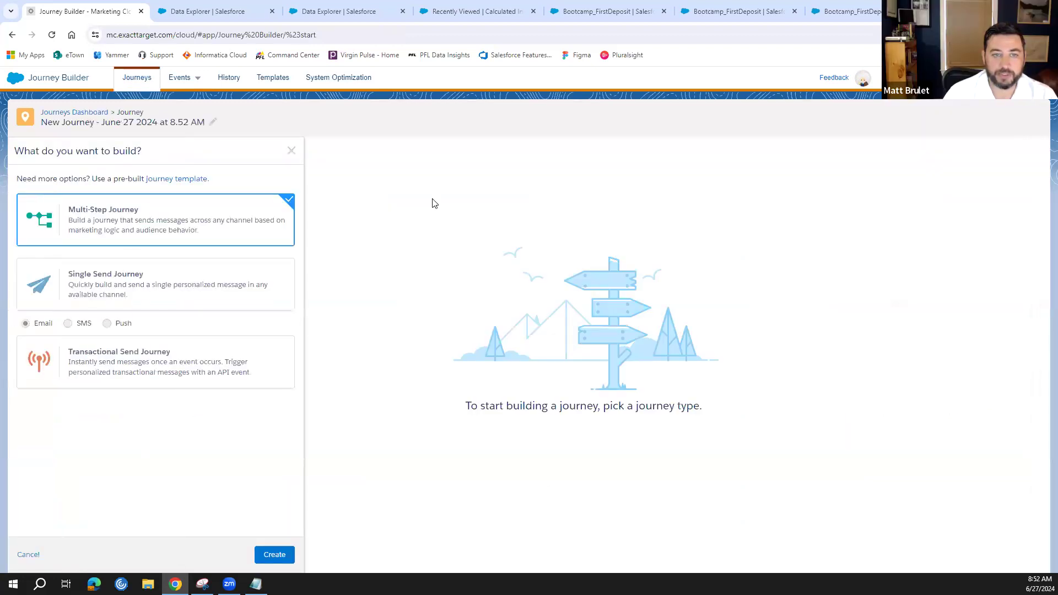
pyautogui.click(213, 126)
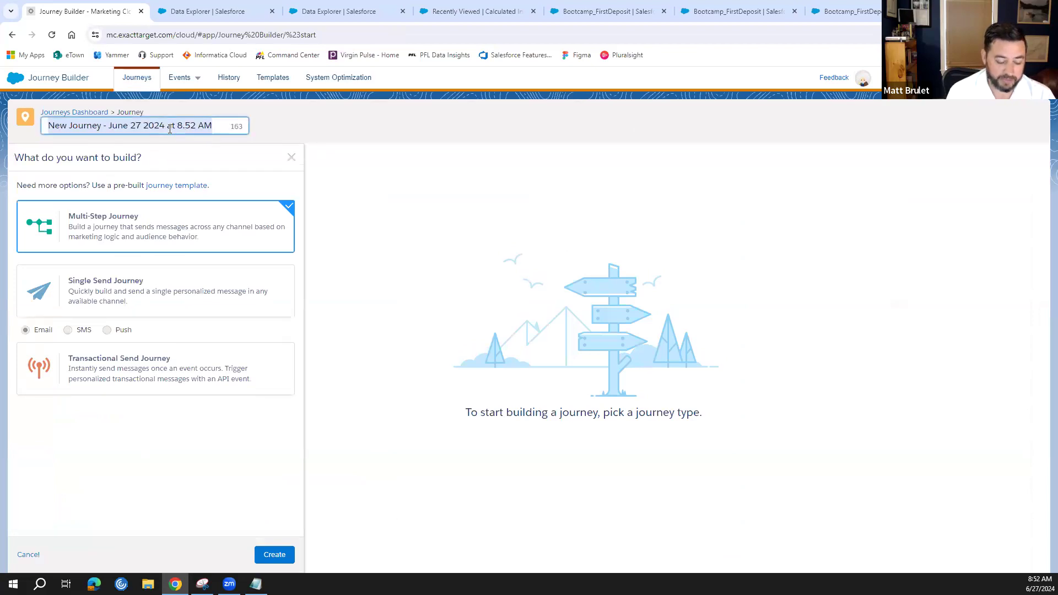
pyautogui.write('Data Cl')
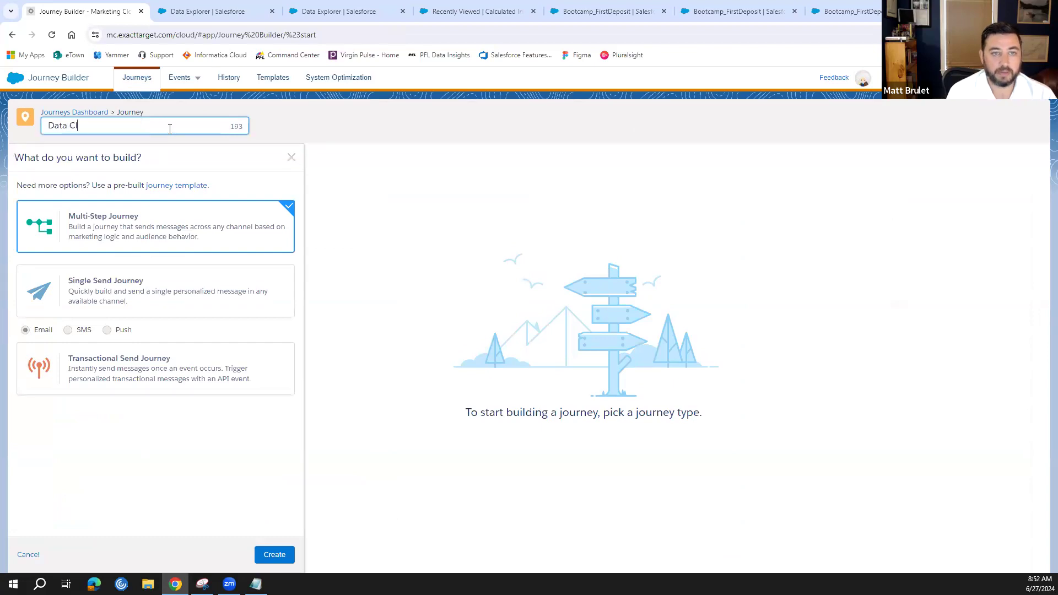
pyautogui.write('oud First Deposit')
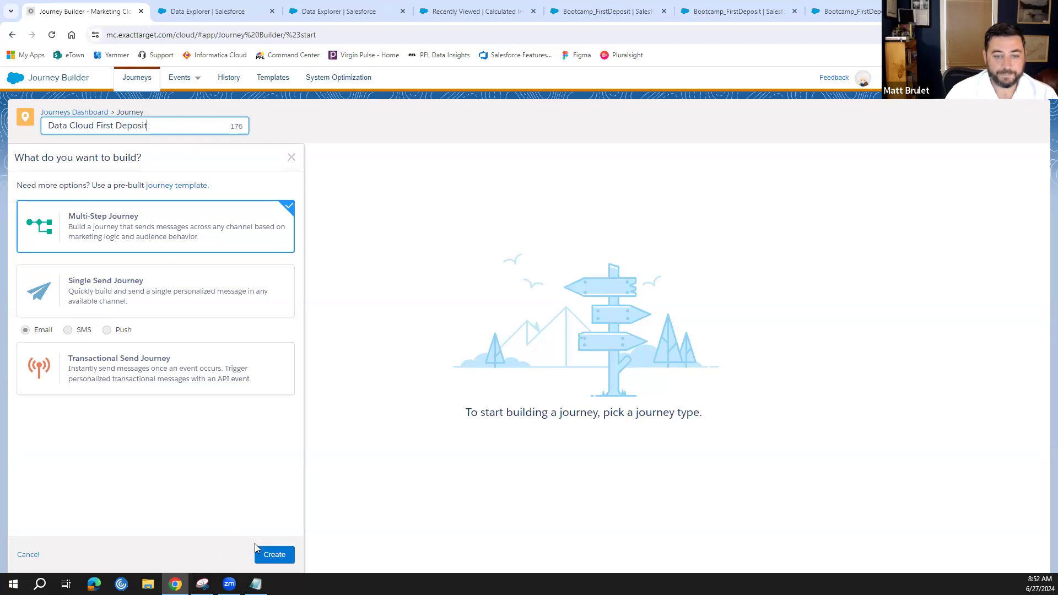
pyautogui.click(276, 556)
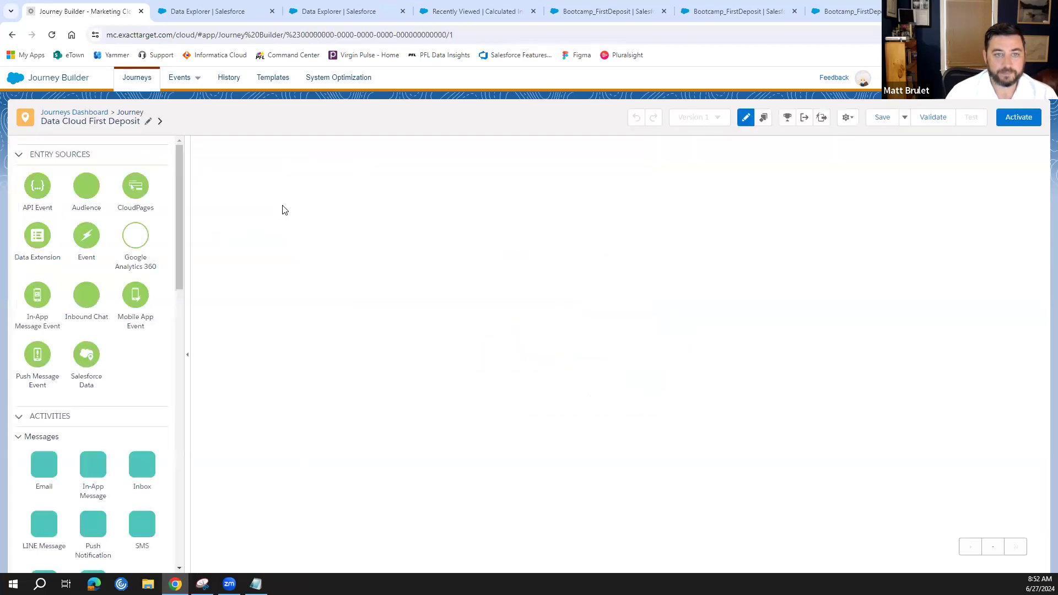
# Step: Add an API Event entry source to the journey and set it to the DataCloud_FirstDeposit event
pyautogui.moveTo(36, 186); pyautogui.dragTo(247, 190)
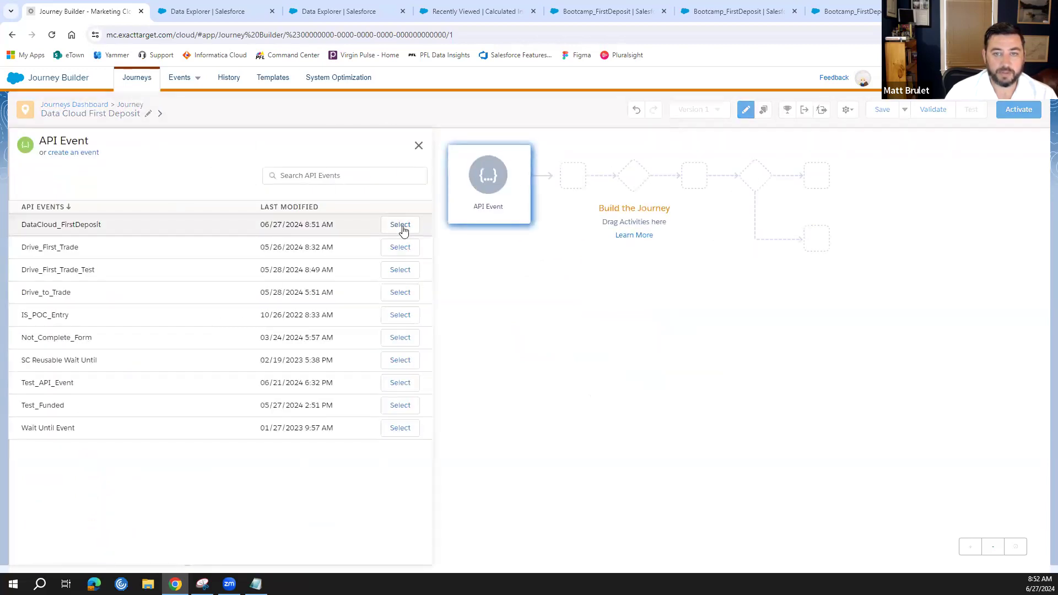
pyautogui.click(401, 225)
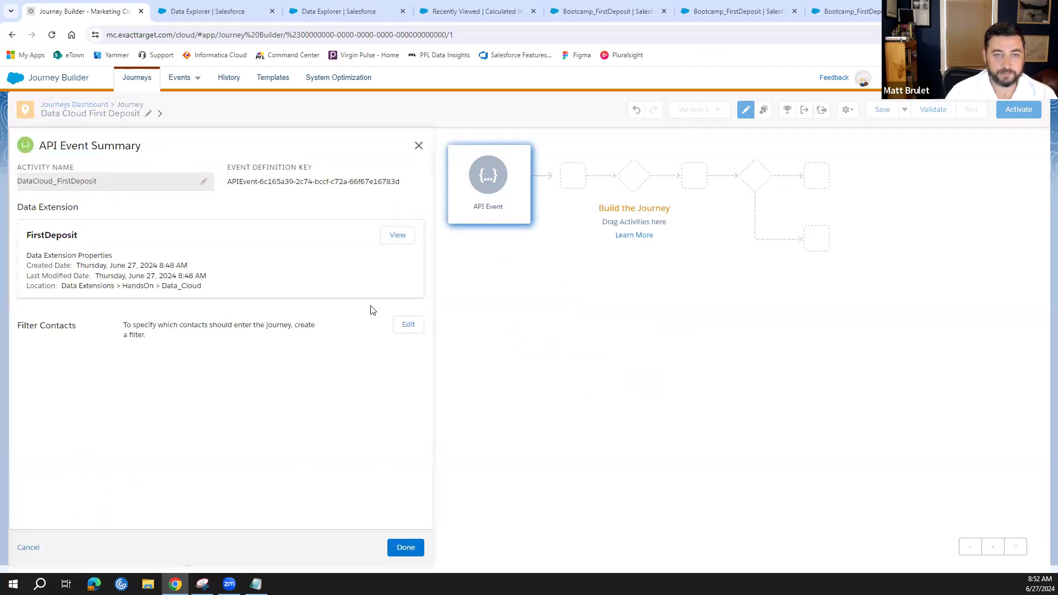
pyautogui.click(406, 550)
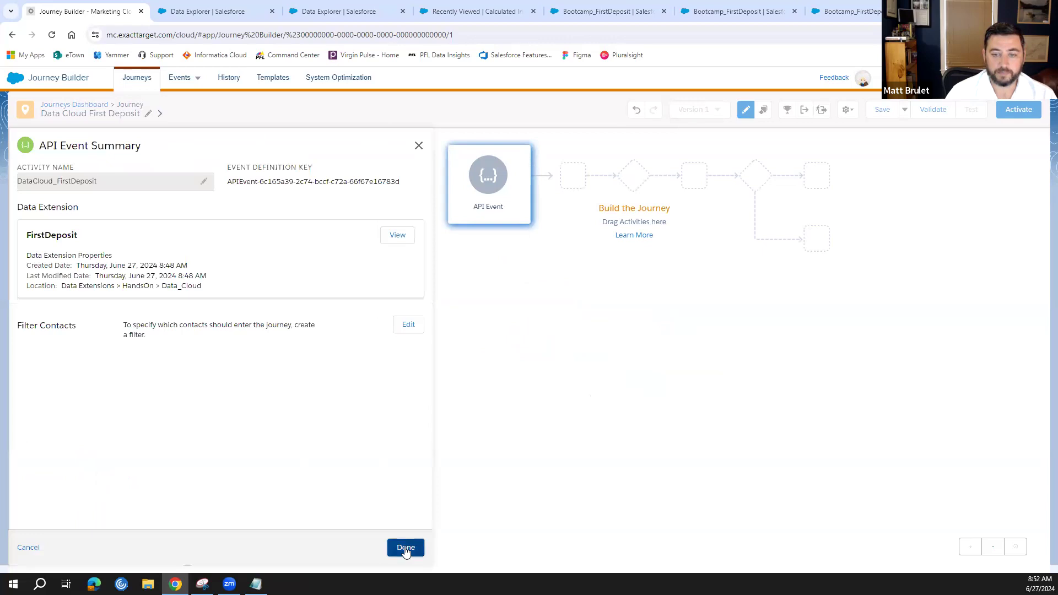
pyautogui.click(406, 546)
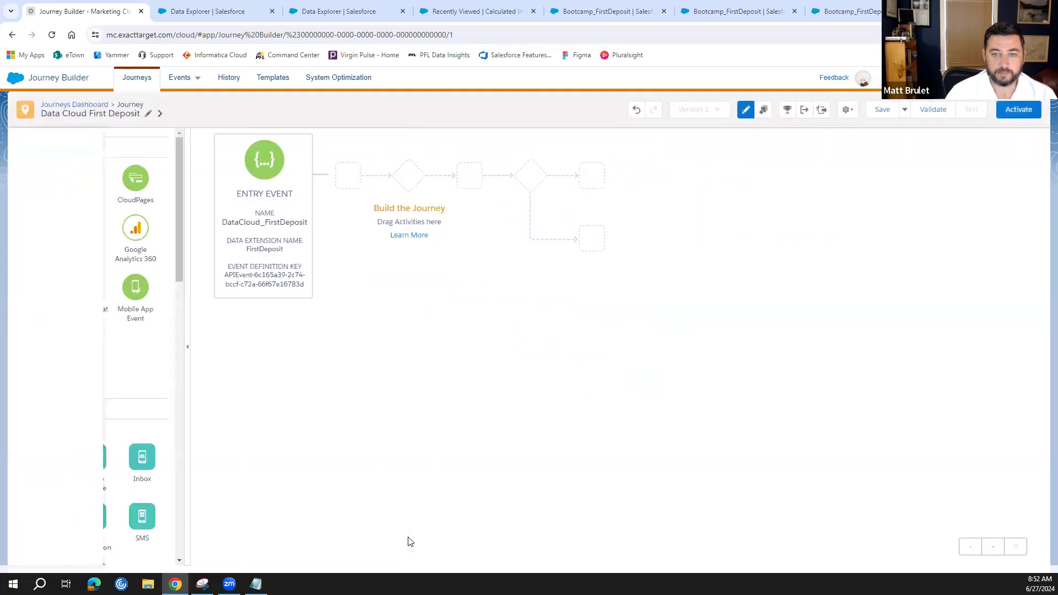
# Step: Place a Decision Split directly after the entry event and open its configuration
pyautogui.scroll(-8, 108, 407)
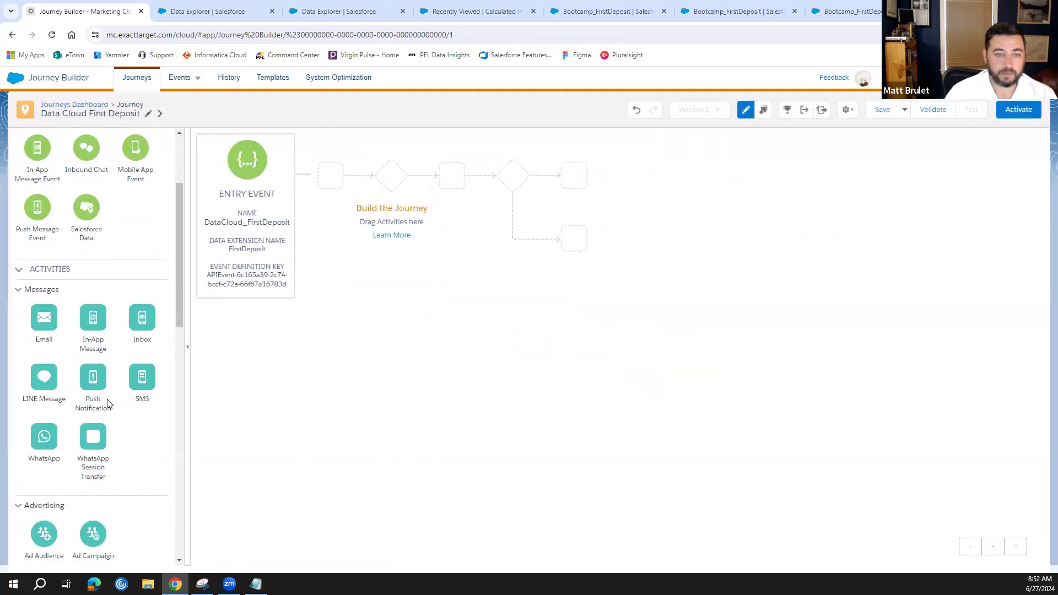
pyautogui.moveTo(42, 311); pyautogui.dragTo(304, 183)
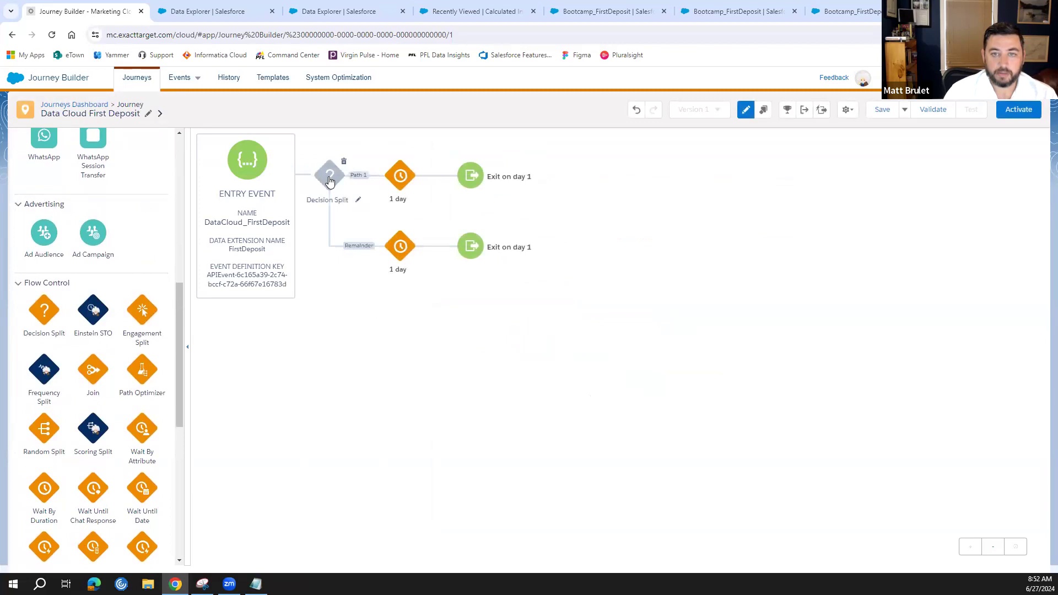
pyautogui.click(329, 178)
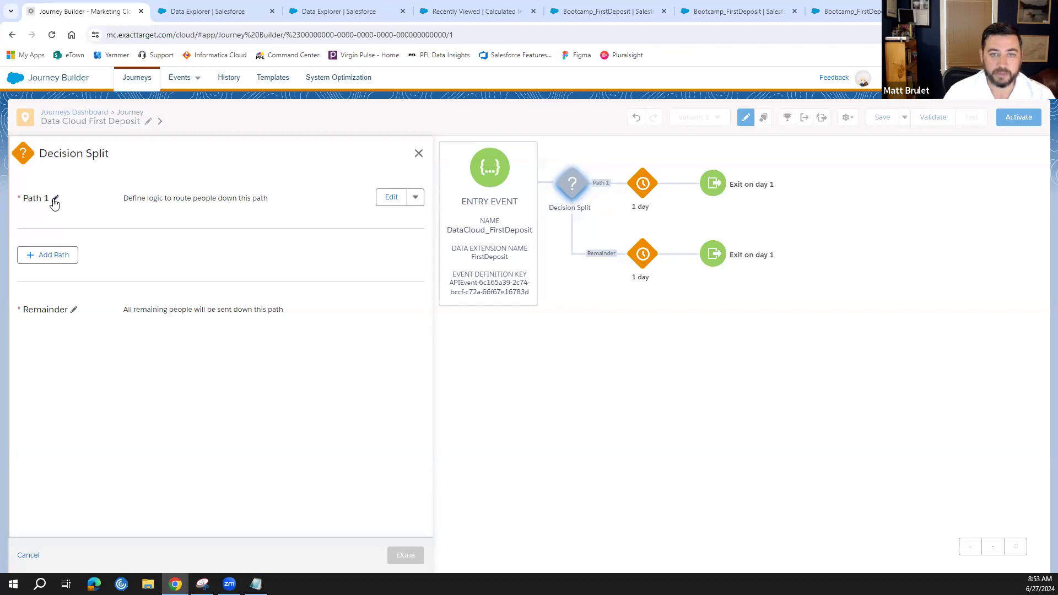
# Step: Define the split's Path 1 filter from the entry event data so that Bootcamp_FirstDeposit__cio_emailaddress__c is not null
pyautogui.click(392, 199)
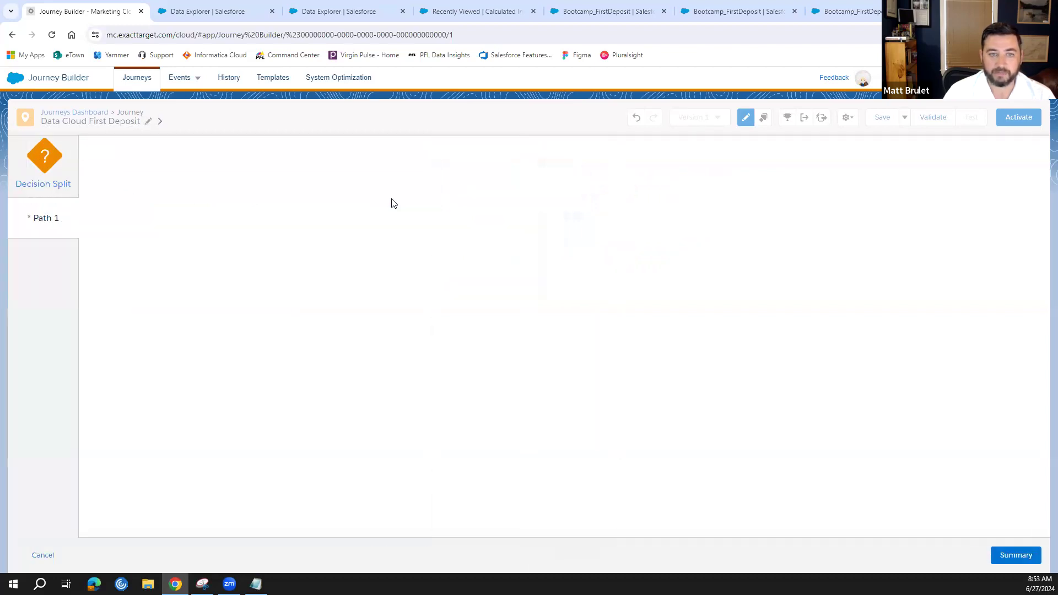
pyautogui.click(206, 243)
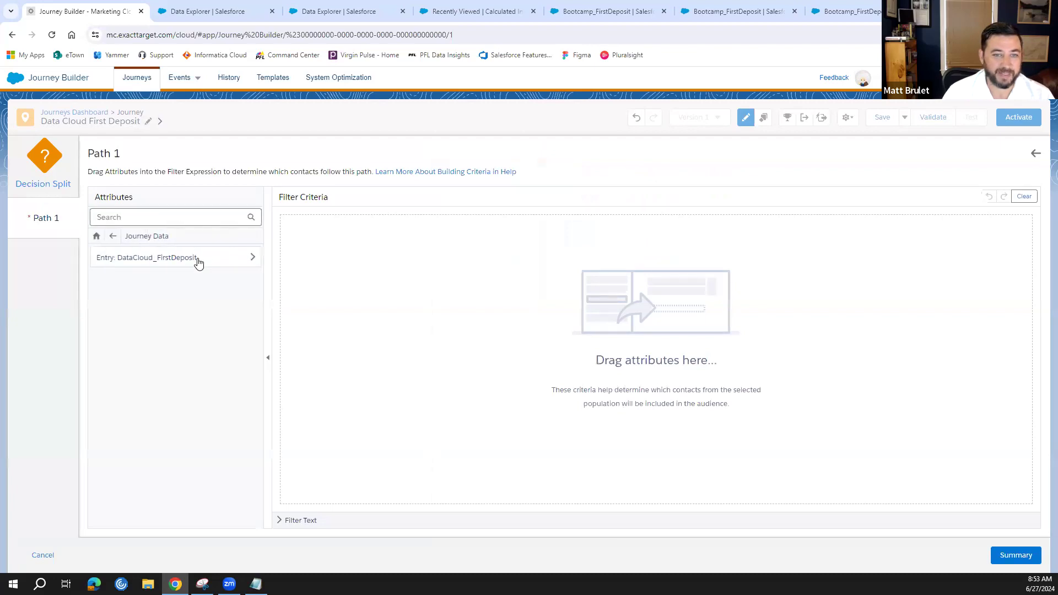
pyautogui.click(199, 263)
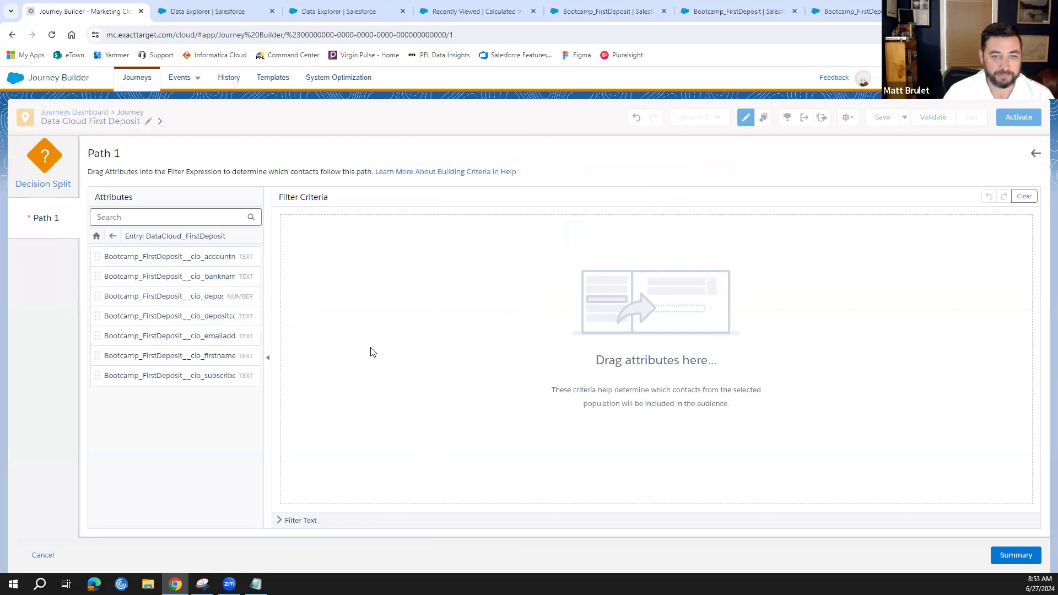
pyautogui.moveTo(221, 336); pyautogui.dragTo(421, 239)
pyautogui.click(466, 222)
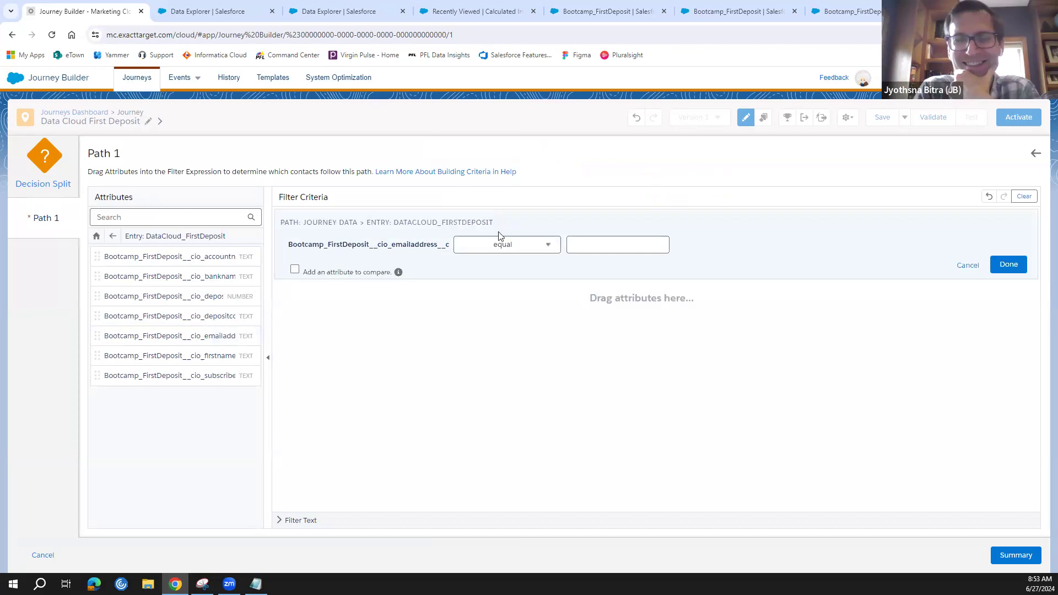
pyautogui.click(487, 244)
pyautogui.click(474, 286)
pyautogui.click(1008, 265)
pyautogui.click(1004, 555)
# Step: Rename the decision split paths to Has Email and Else, and finish the split configuration
pyautogui.click(54, 199)
pyautogui.write('Has Email')
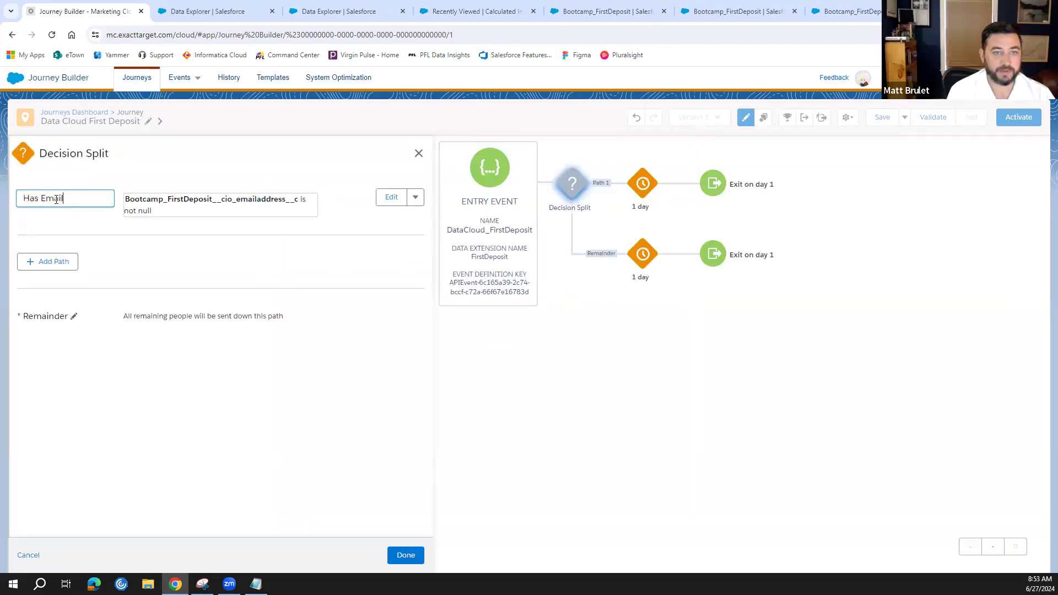
pyautogui.click(54, 316)
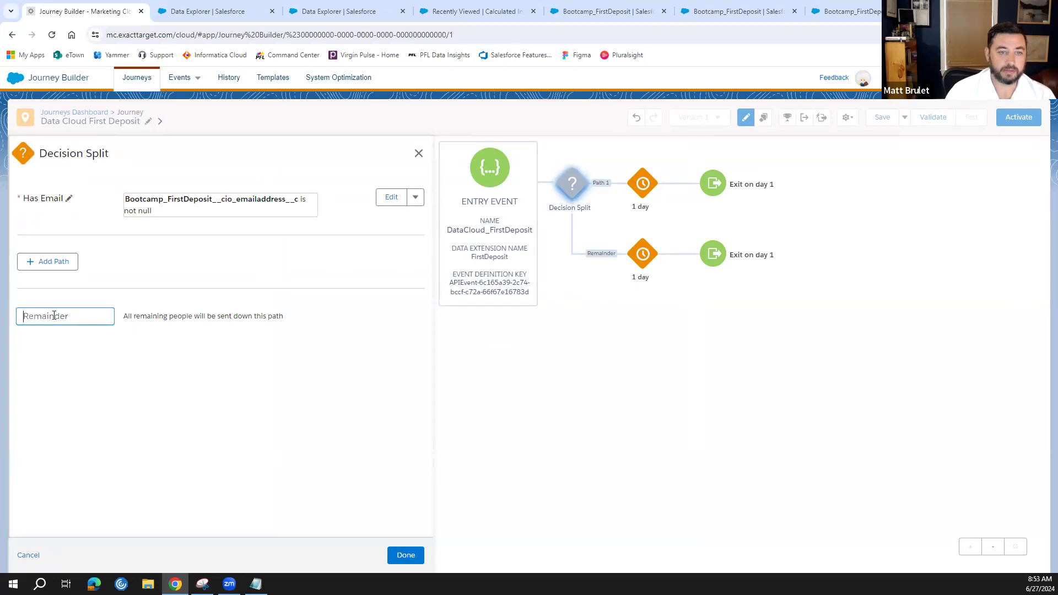
pyautogui.write('Else')
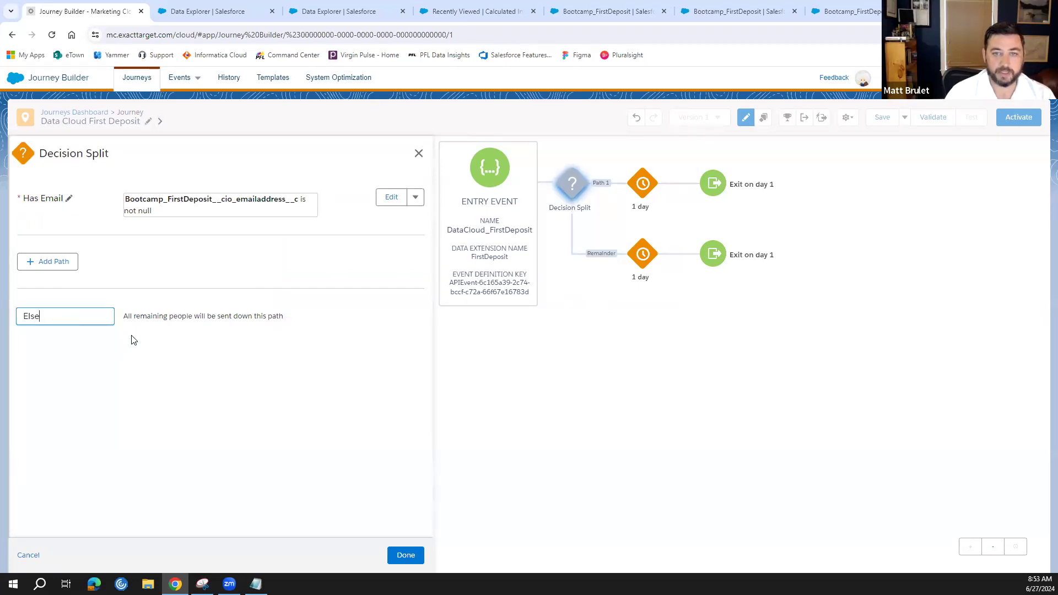
pyautogui.click(400, 562)
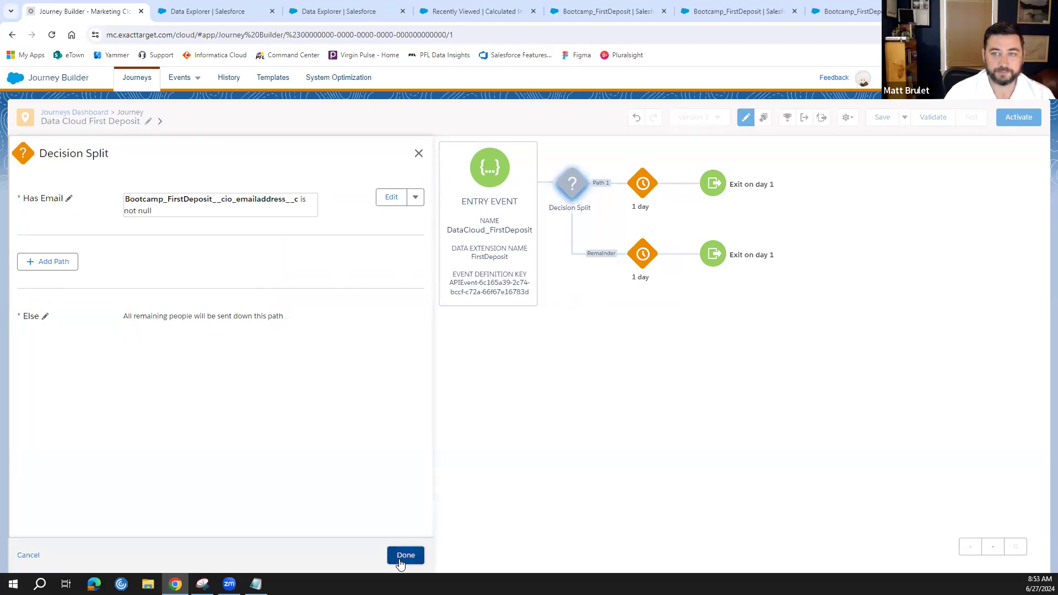
pyautogui.click(401, 562)
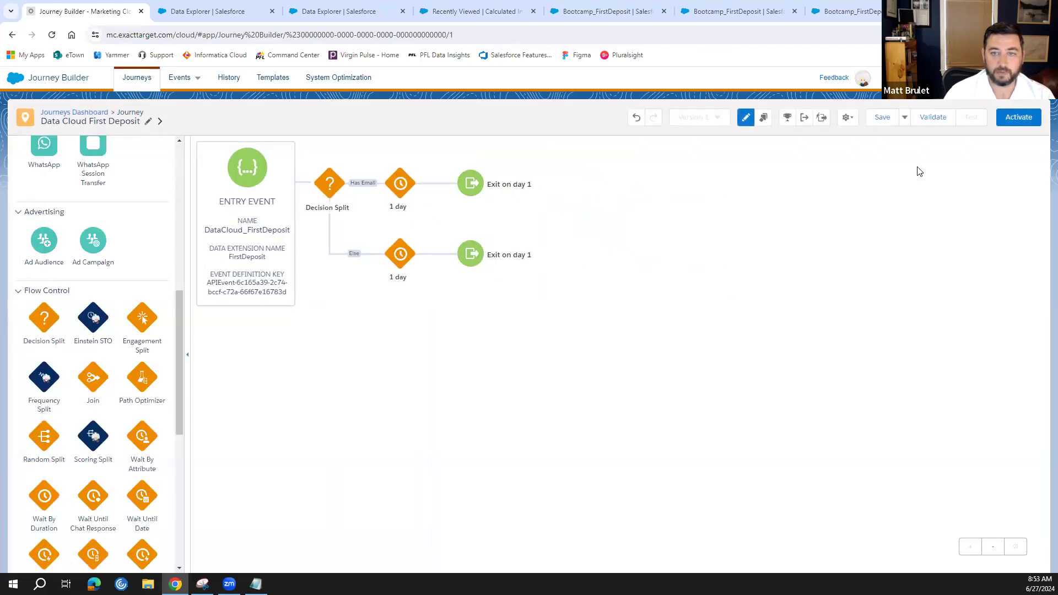
# Step: Set the journey's contact entry mode to Re-entry anytime in the journey settings
pyautogui.click(848, 116)
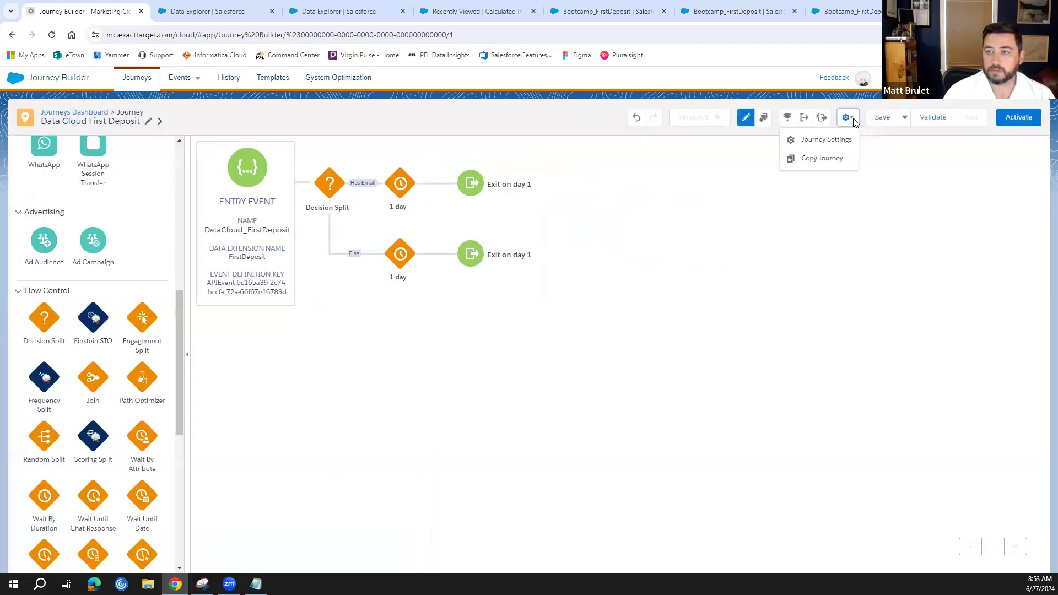
pyautogui.click(827, 141)
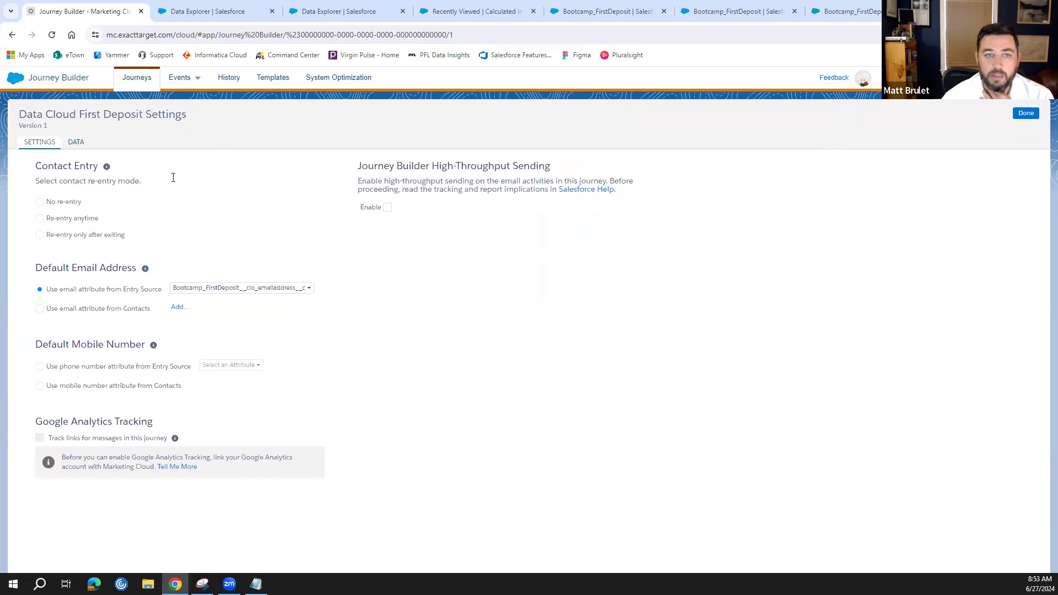
pyautogui.click(42, 221)
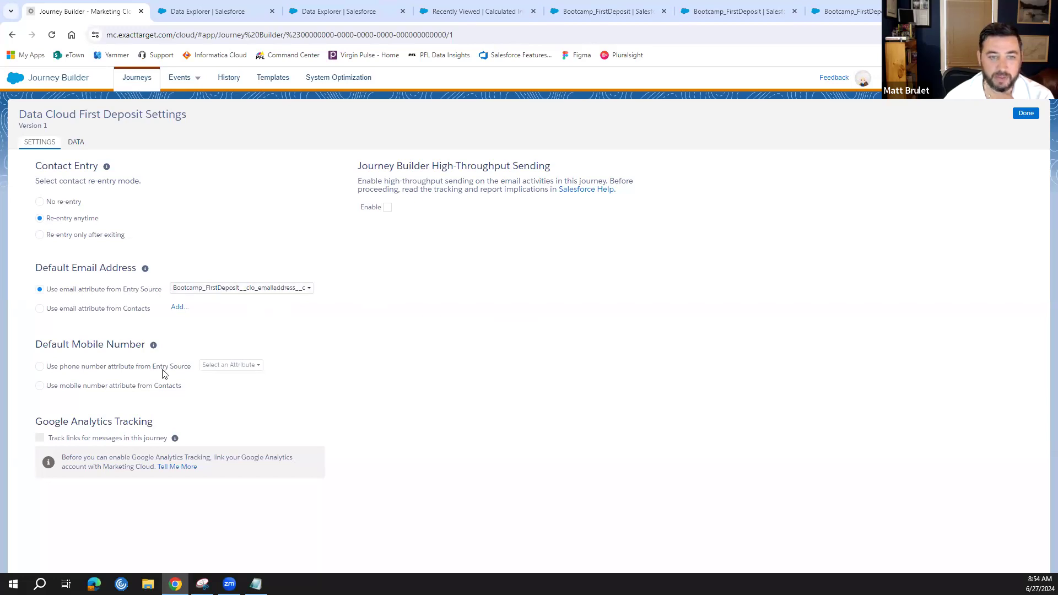
pyautogui.click(1026, 114)
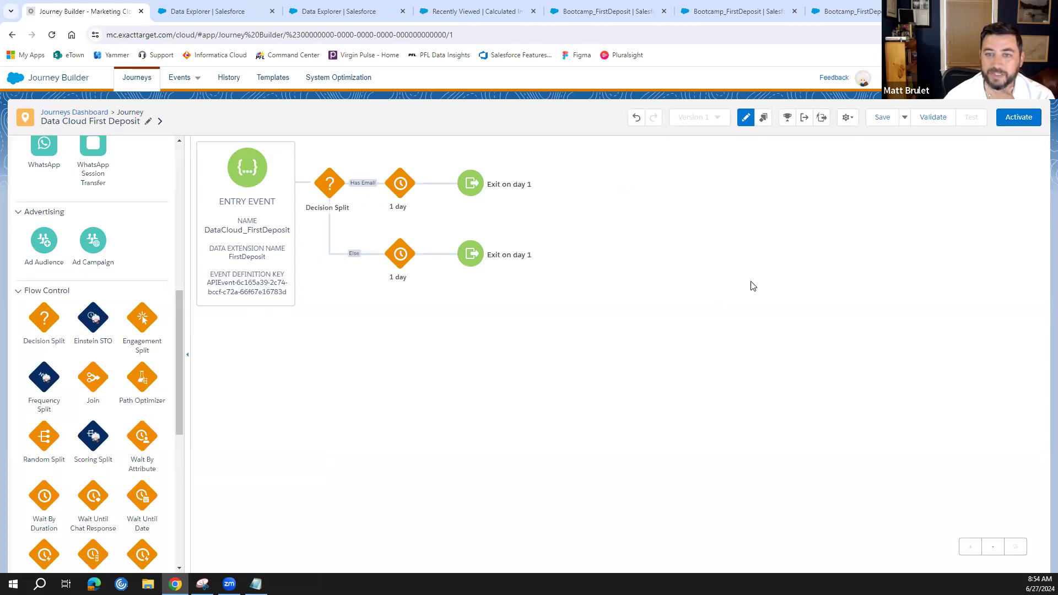
# Step: Set the wait on the Has Email path to 3 minutes
pyautogui.click(402, 187)
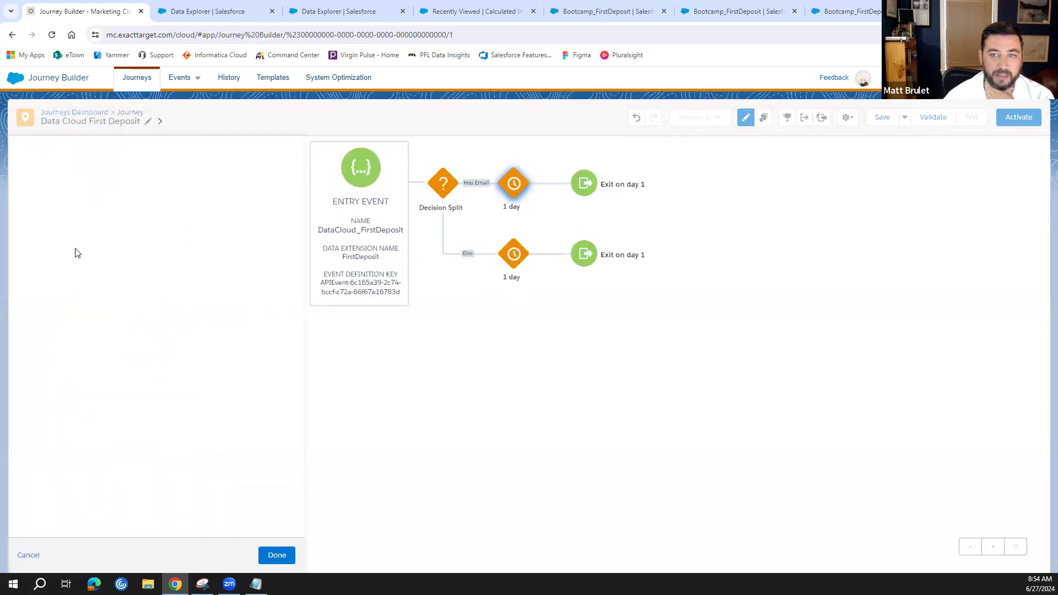
pyautogui.click(27, 208)
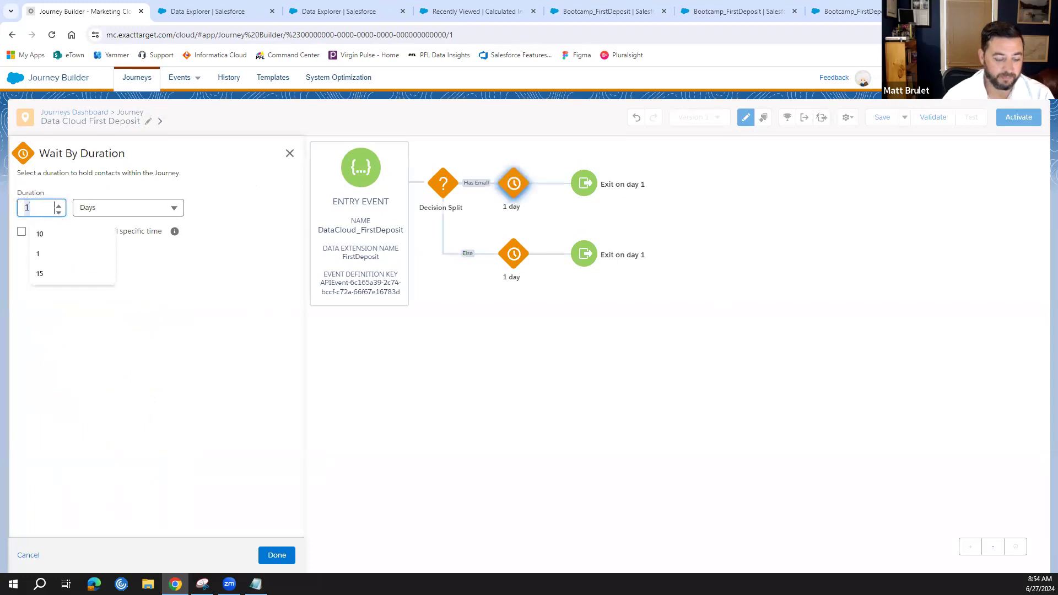
pyautogui.press('BackSpace')
pyautogui.write('3')
pyautogui.click(126, 207)
pyautogui.click(110, 231)
pyautogui.click(277, 556)
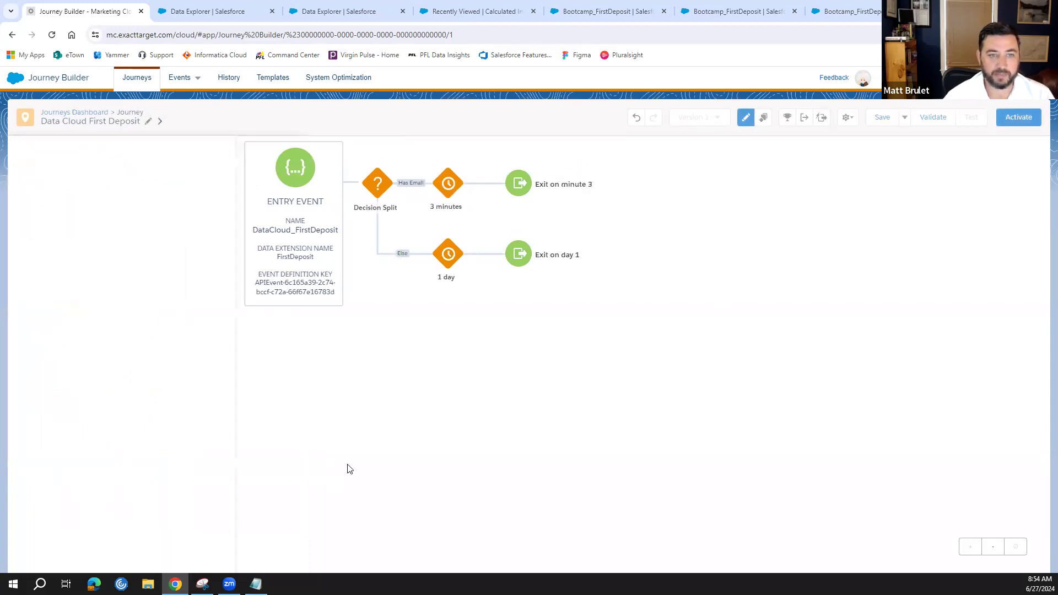
# Step: Set the wait on the Else path to 3 minutes
pyautogui.click(514, 246)
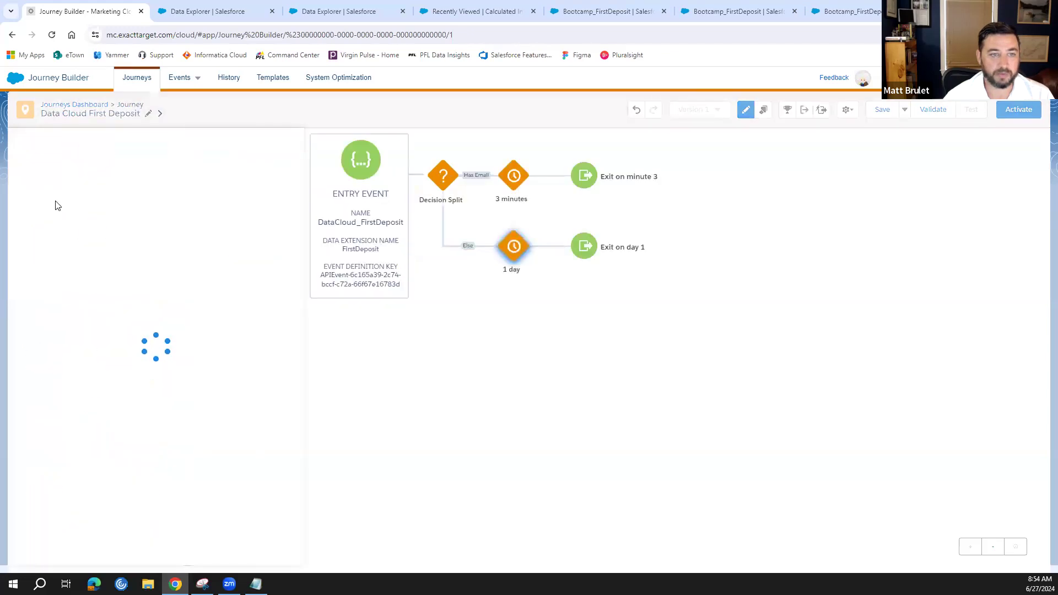
pyautogui.click(38, 208)
pyautogui.press('BackSpace')
pyautogui.write('3')
pyautogui.click(125, 210)
pyautogui.click(112, 233)
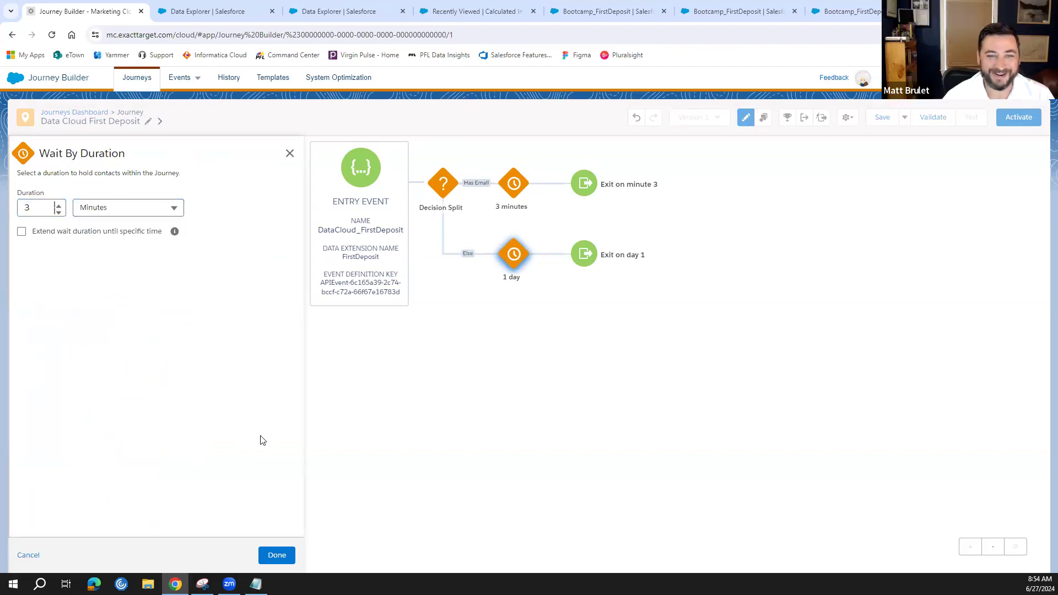
pyautogui.click(277, 556)
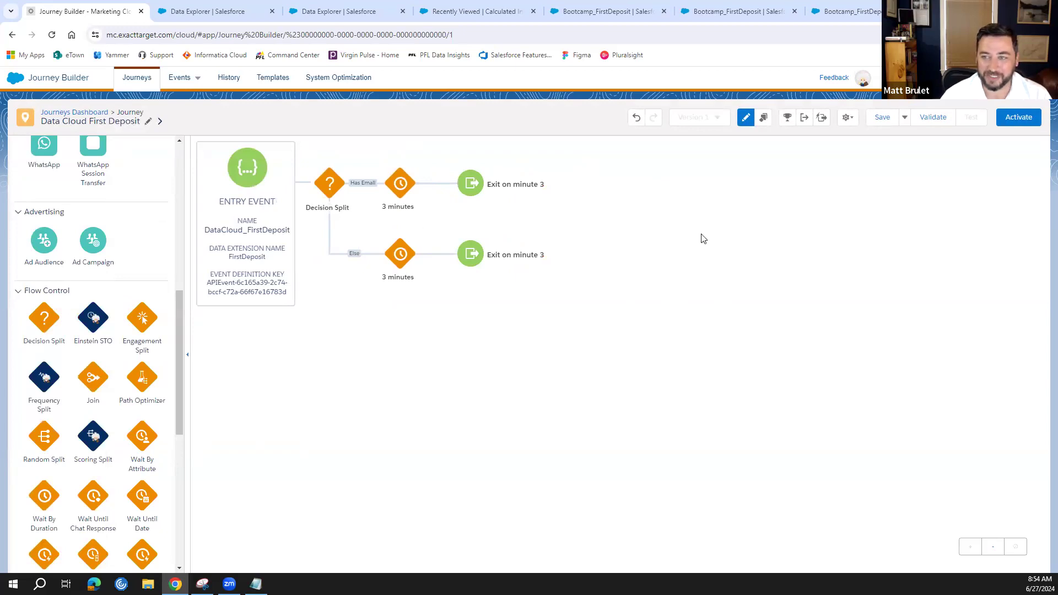
# Step: Save and activate the Data Cloud First Deposit journey, then return to its canvas
pyautogui.click(883, 121)
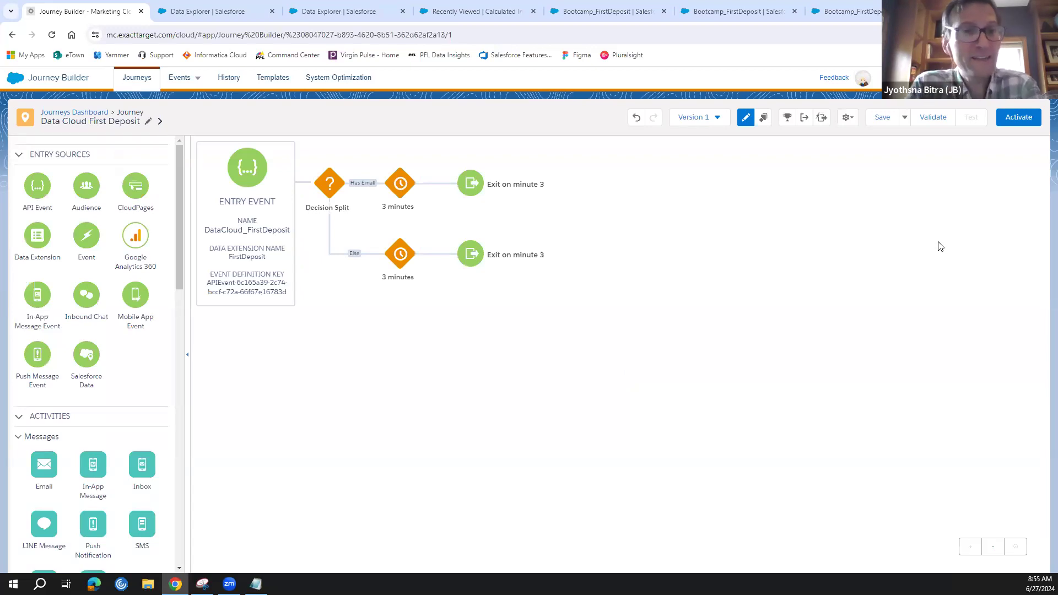
pyautogui.click(1018, 117)
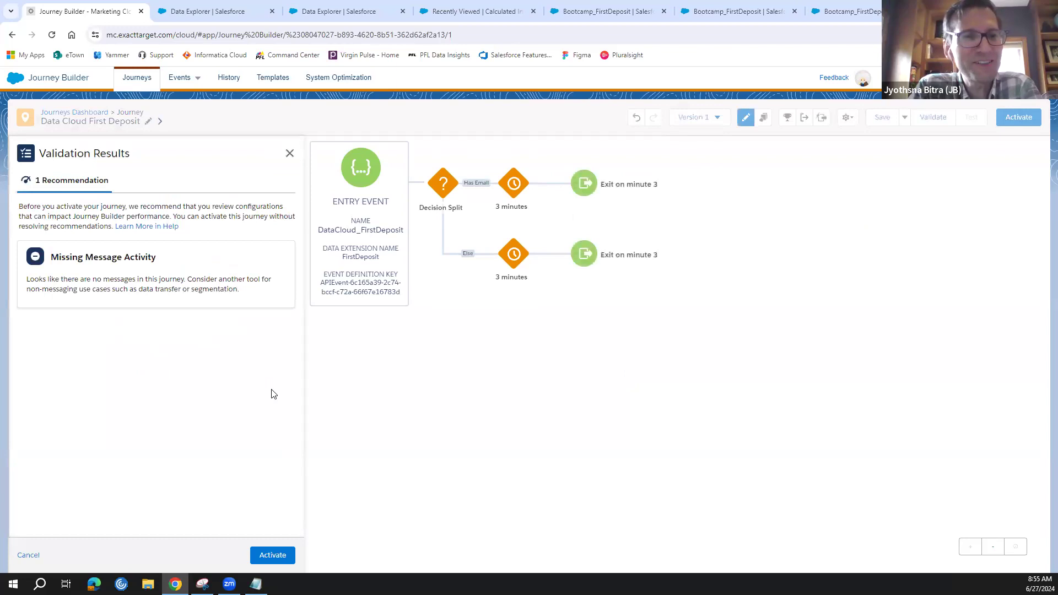
pyautogui.click(272, 556)
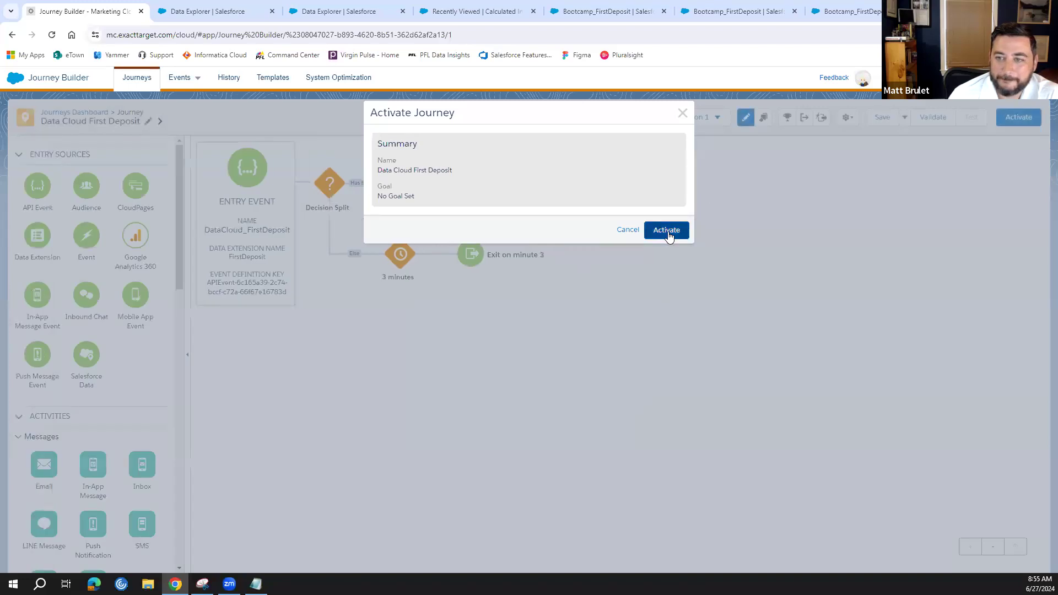
pyautogui.click(668, 232)
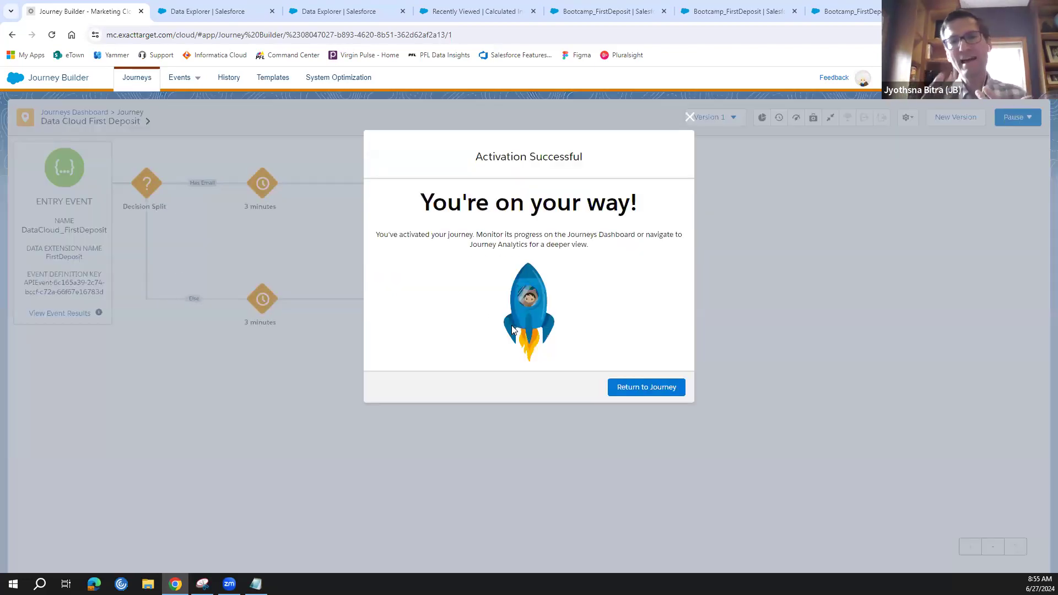
pyautogui.click(640, 386)
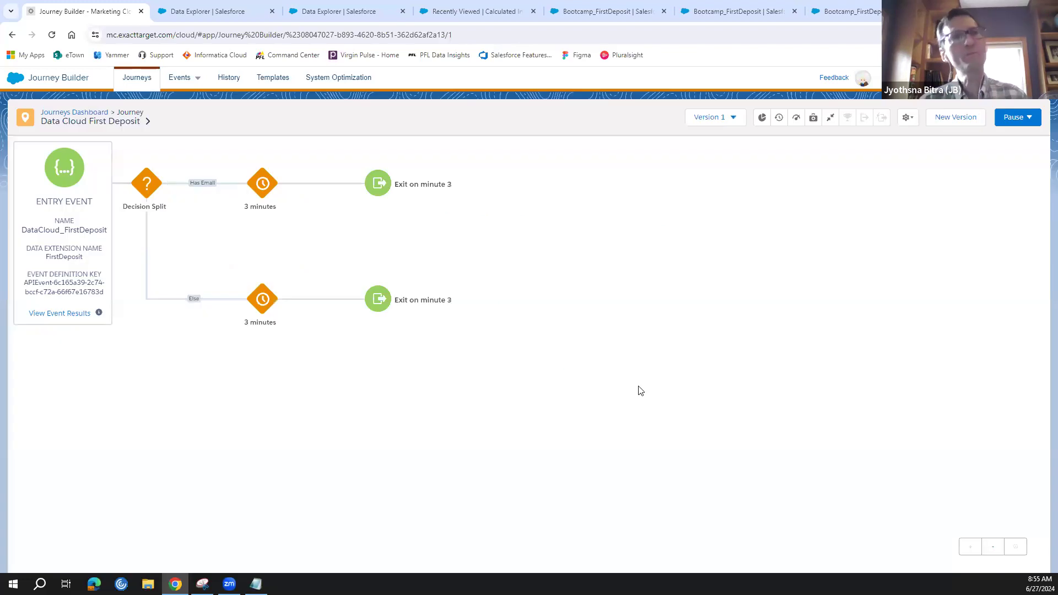